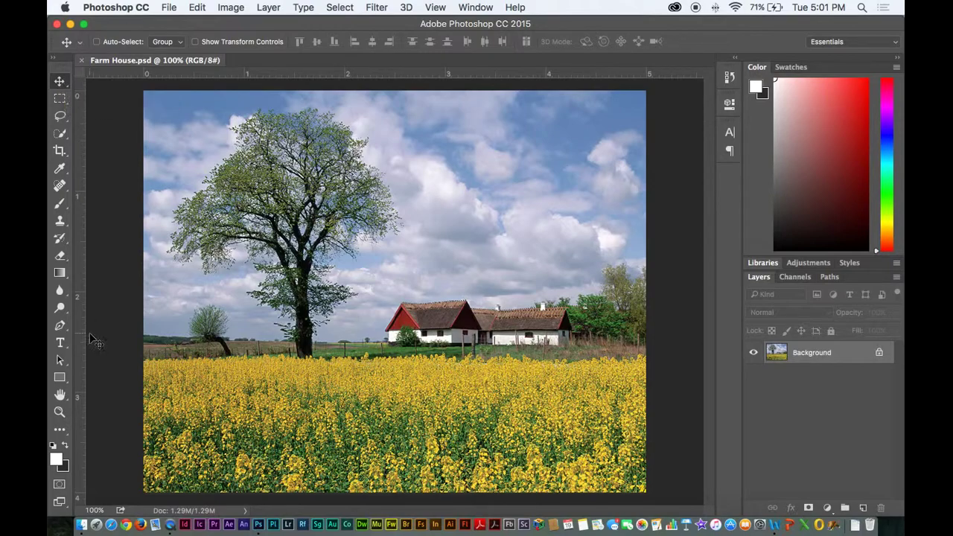
Convert the locked Background into an editable layer named Farm House.
key("m")
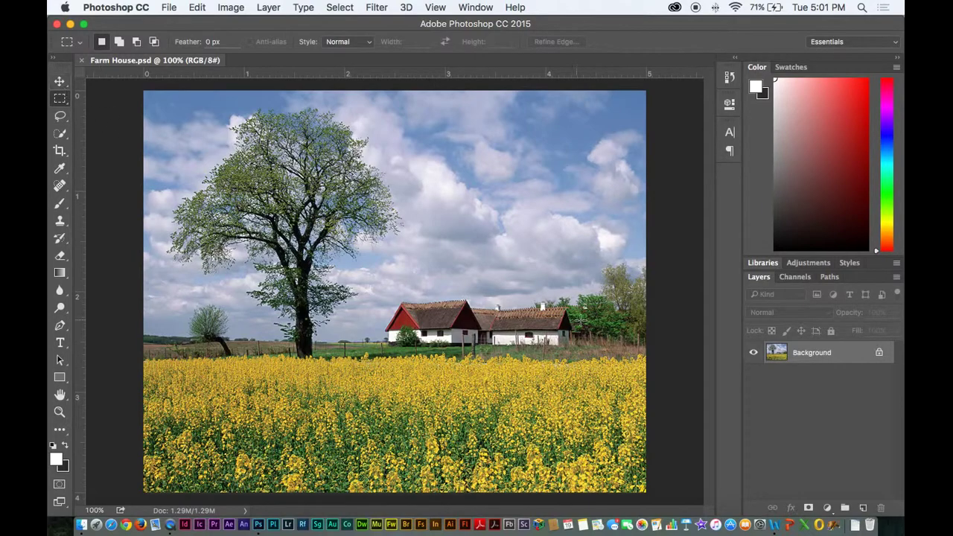
double_click(815, 355)
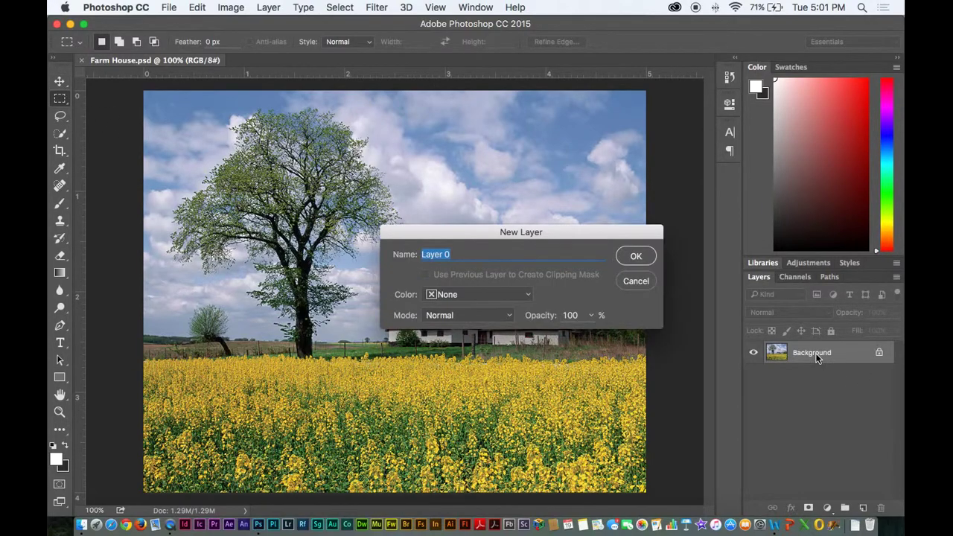
left_click(633, 278)
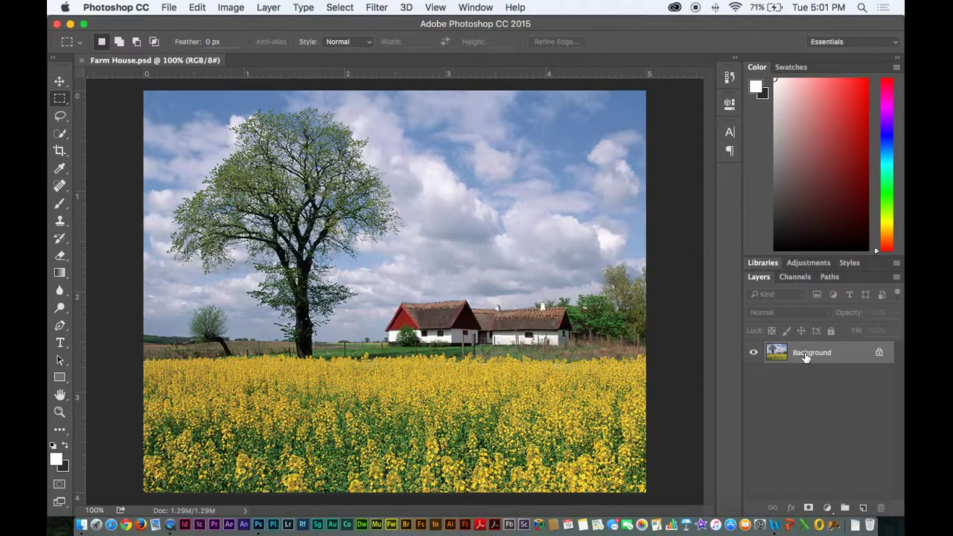
double_click(804, 354)
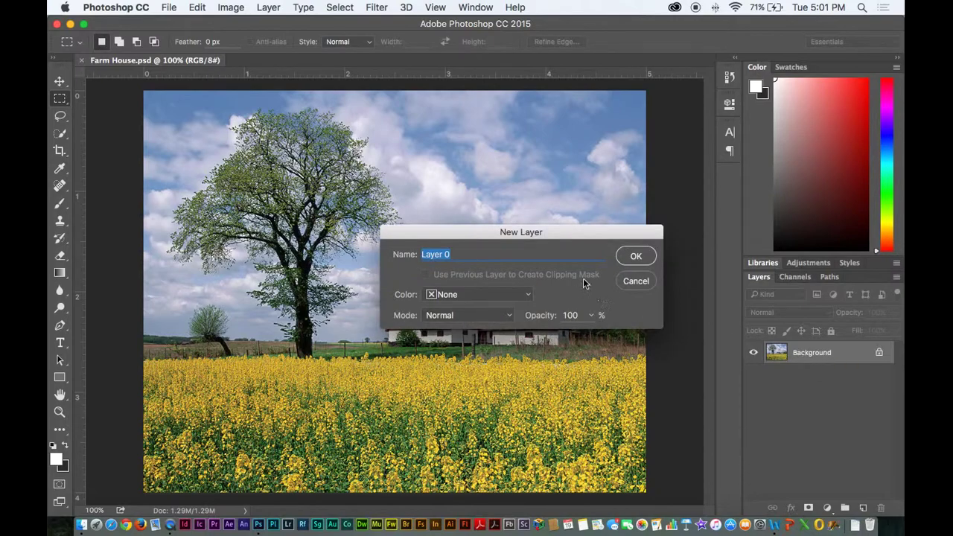
left_click_drag(456, 254, 409, 254)
type("Farm House")
left_click(636, 256)
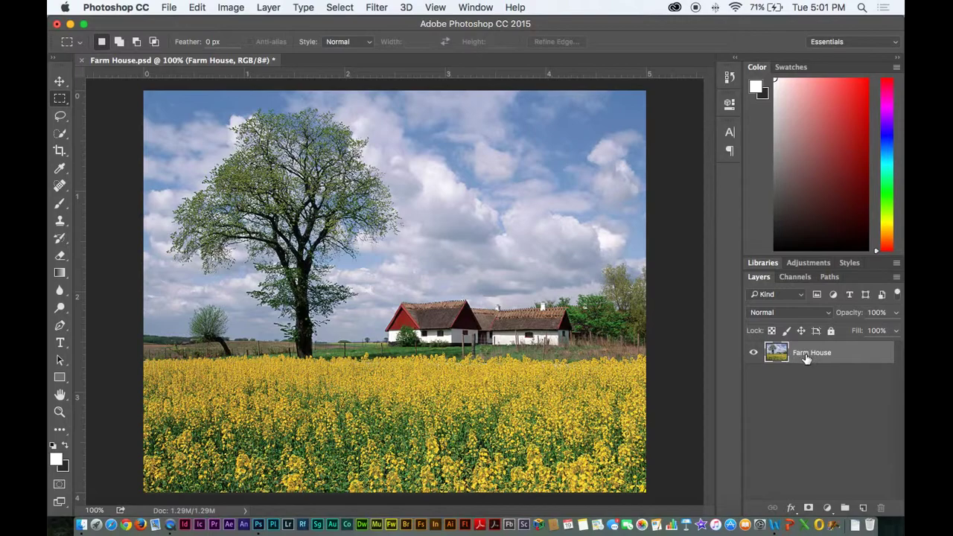
key("super+z")
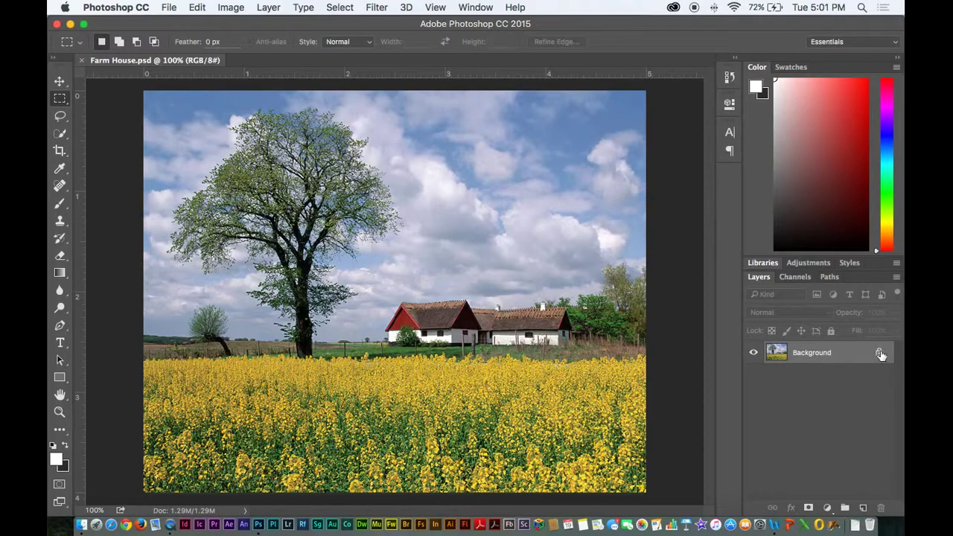
key("super+shift+z")
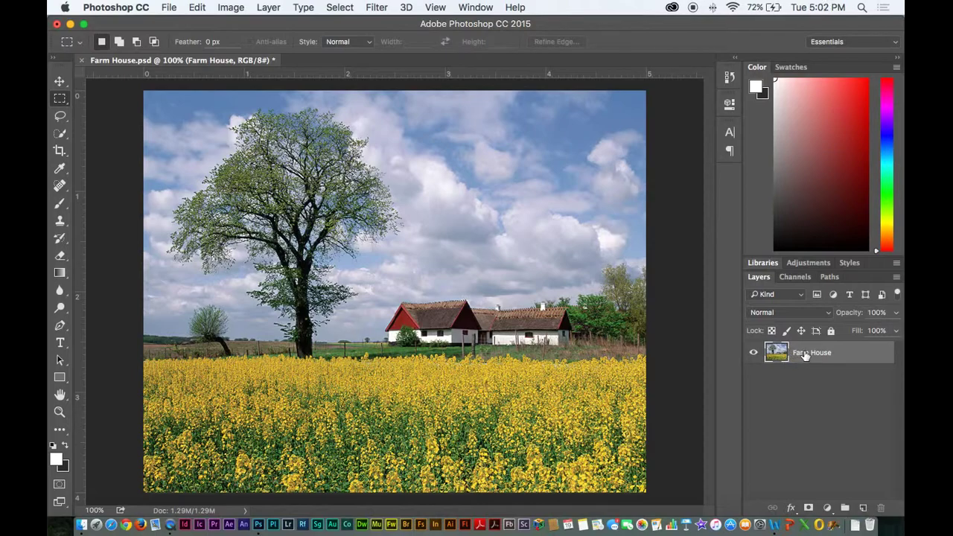
Try moving the Farm House layer diagonally up within the canvas, and undo the move.
left_click(59, 81)
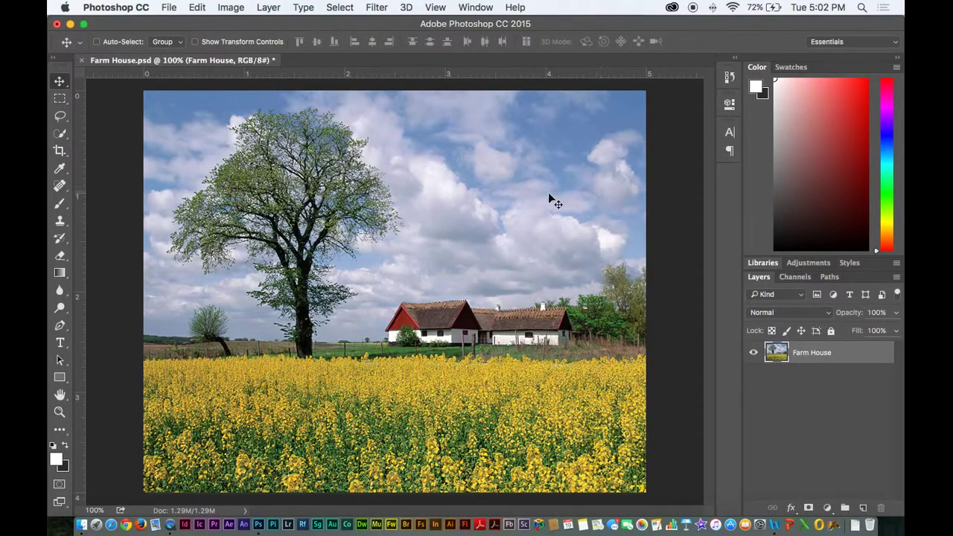
left_click_drag(550, 195, 509, 156)
key("super+z")
Select the farmhouse buildings with a rectangular marquee and cut them out of the Farm House layer.
left_click(59, 98)
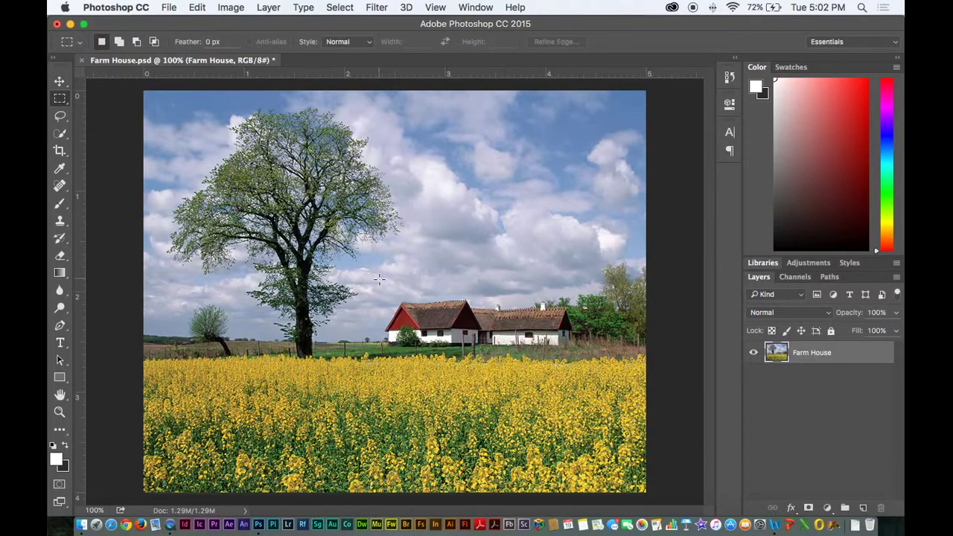
left_click_drag(379, 278, 599, 364)
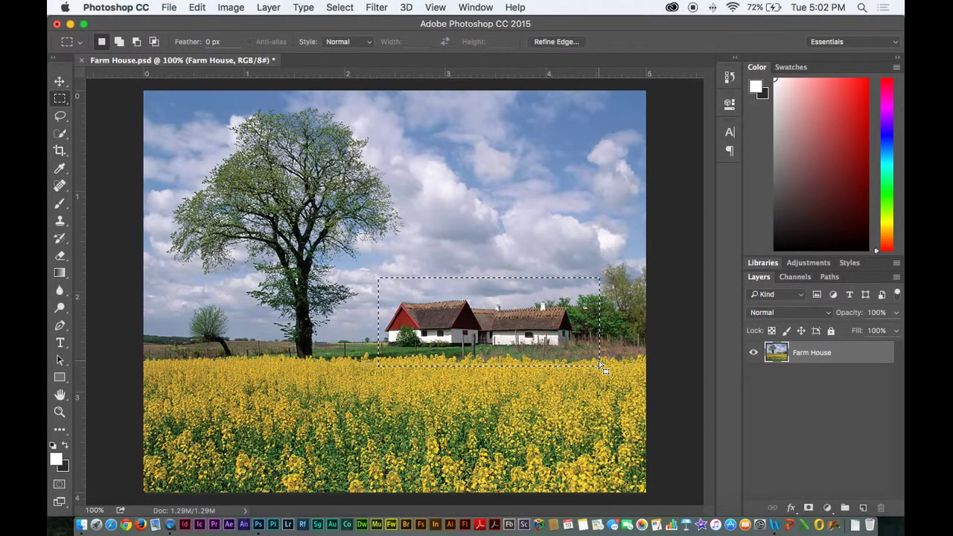
key("ctrl+x")
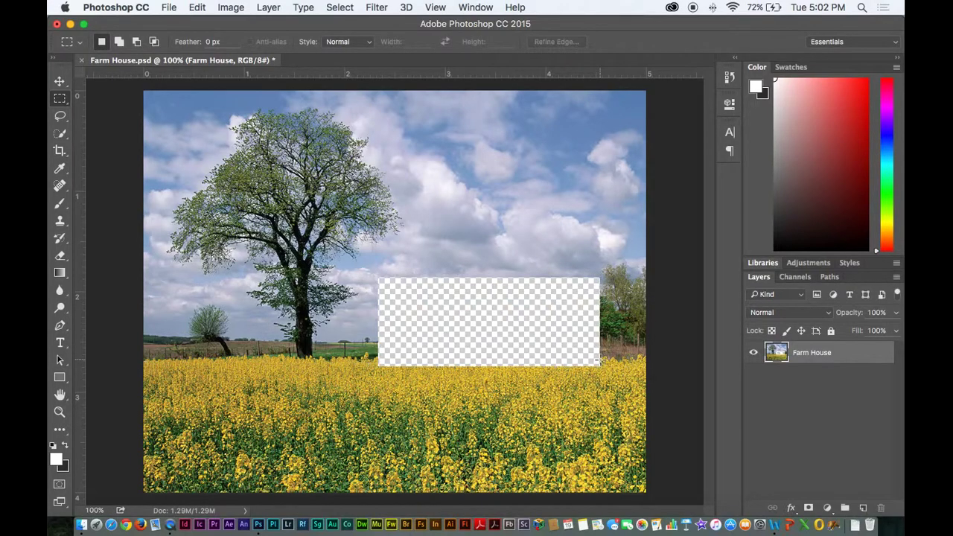
Paste the cut farmhouse onto a new layer and move it to fill the gap in the photo.
left_click(861, 506)
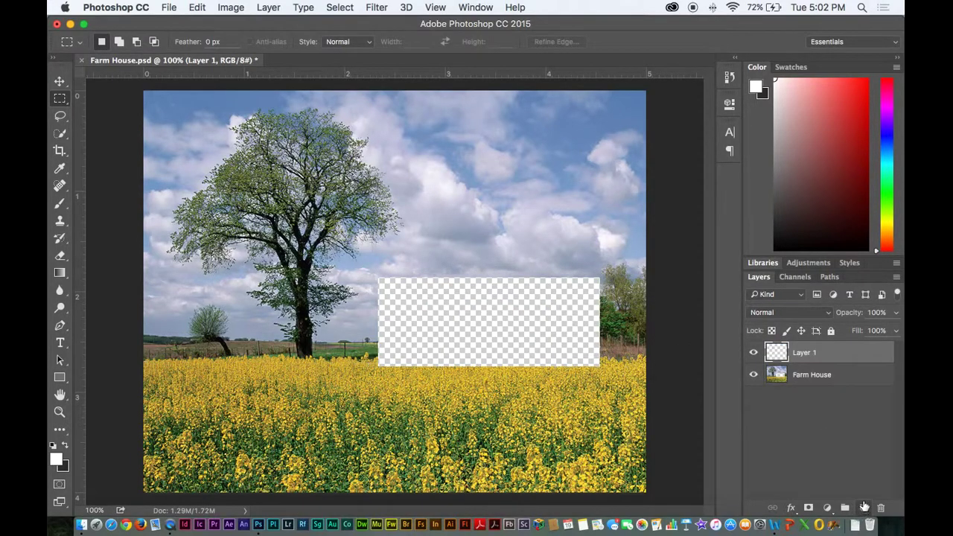
key("ctrl+v")
key("v")
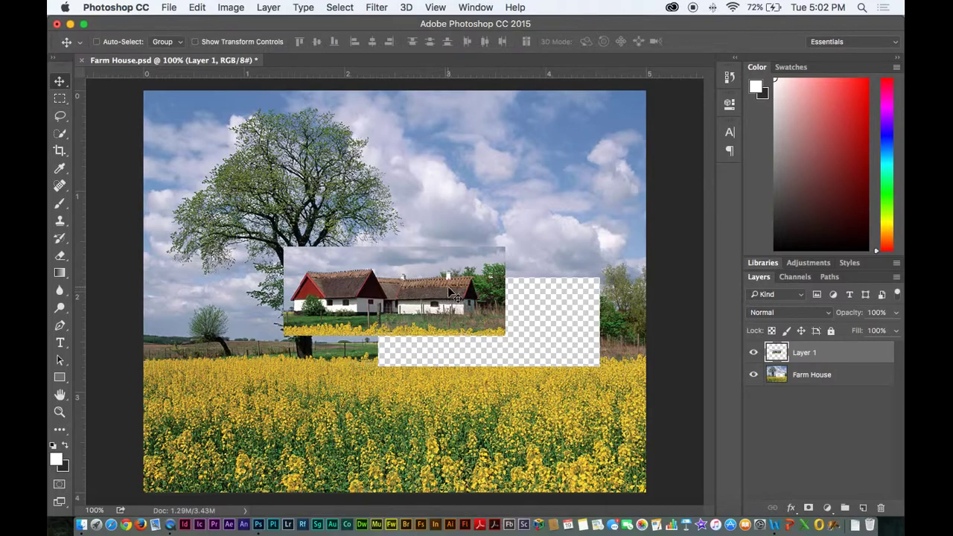
left_click_drag(447, 286, 506, 288)
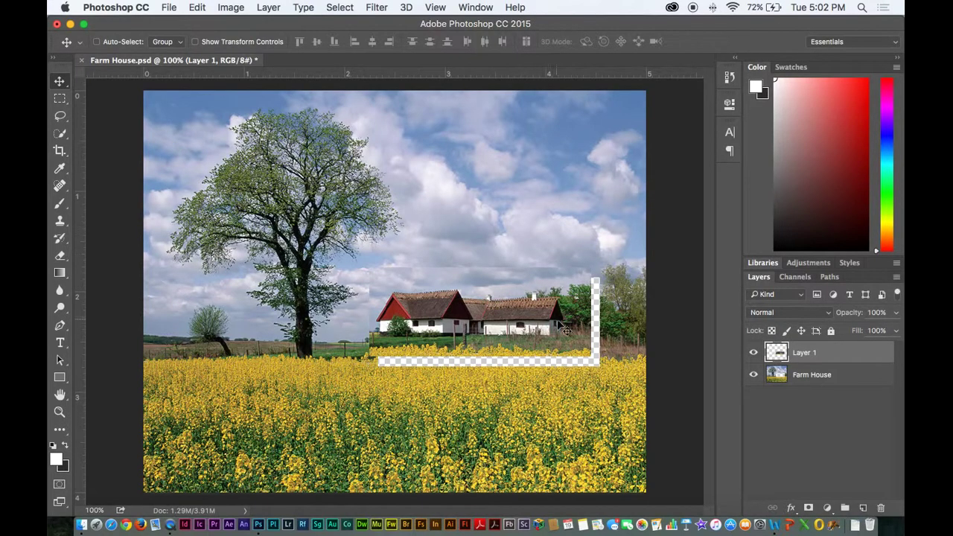
left_click_drag(563, 328, 567, 333)
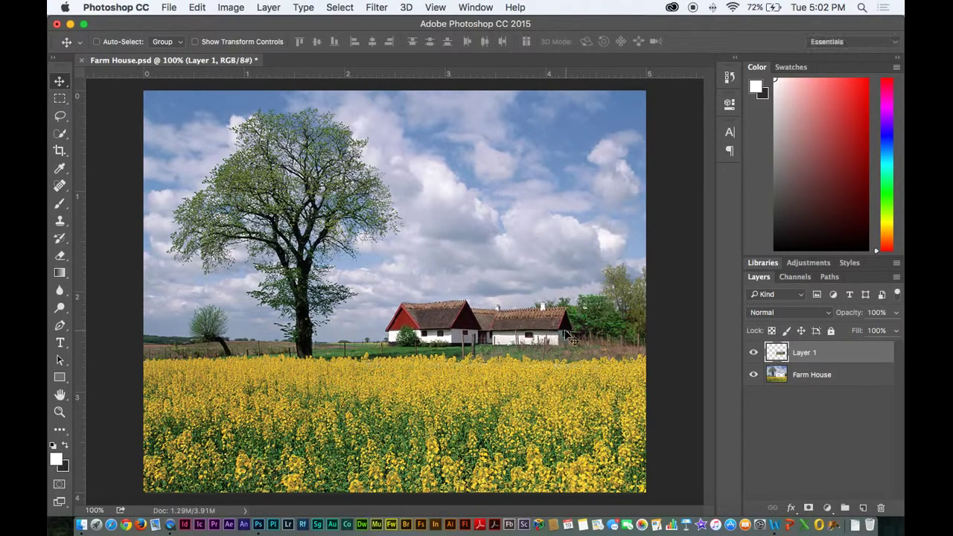
On the Farm House layer, draw a circular selection in the sky above the farmhouse with the Elliptical Marquee.
left_click(63, 100)
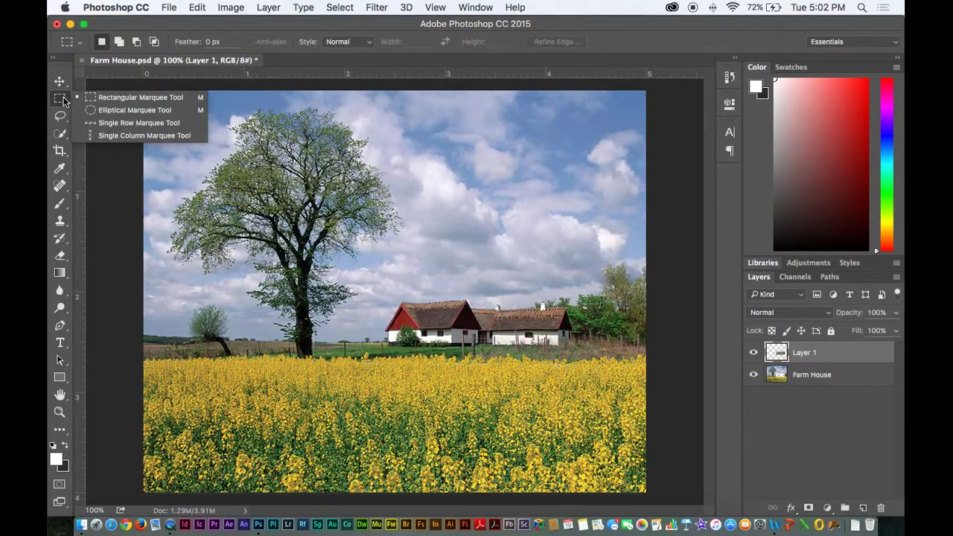
left_click(140, 97)
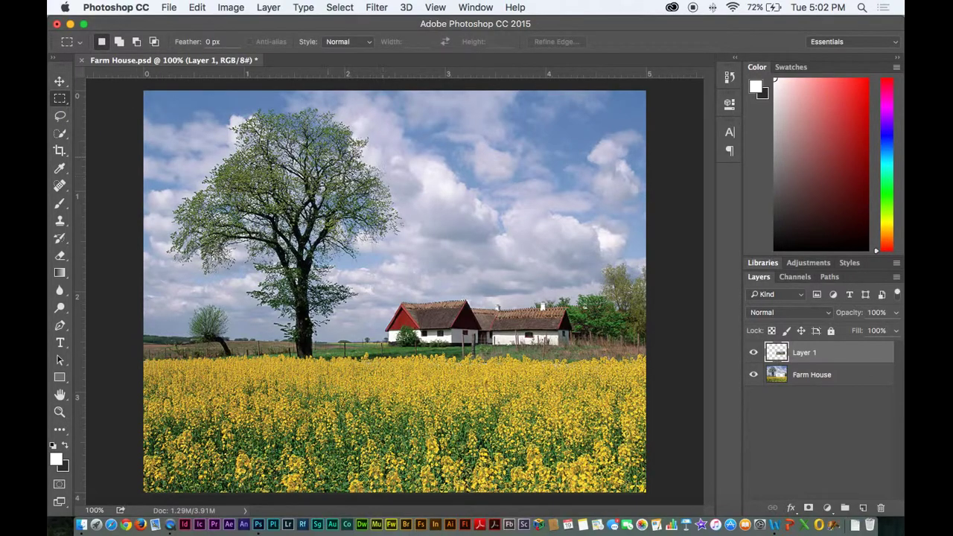
left_click(781, 376)
left_click(61, 99)
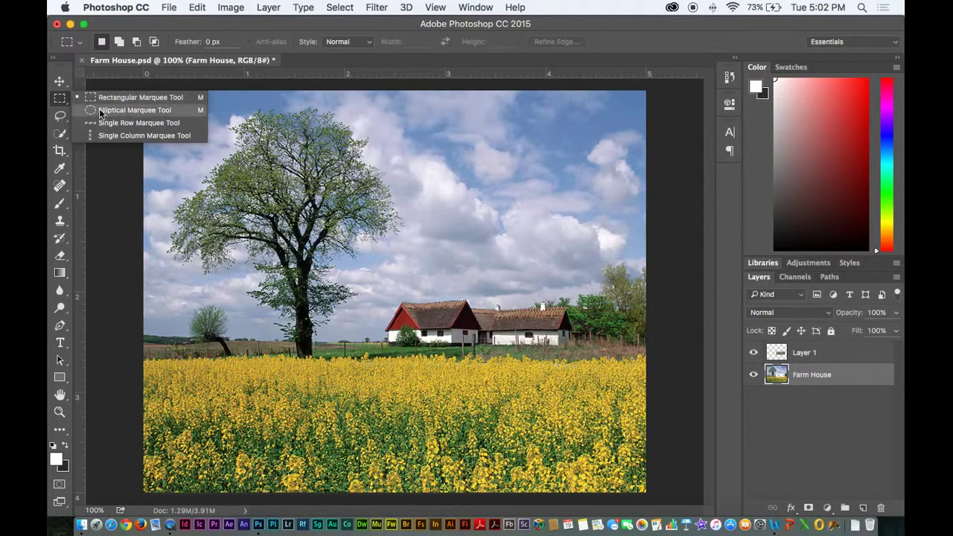
left_click(57, 101)
left_click(61, 102)
left_click(126, 109)
left_click_drag(478, 173, 594, 292)
left_click_drag(603, 237, 578, 292)
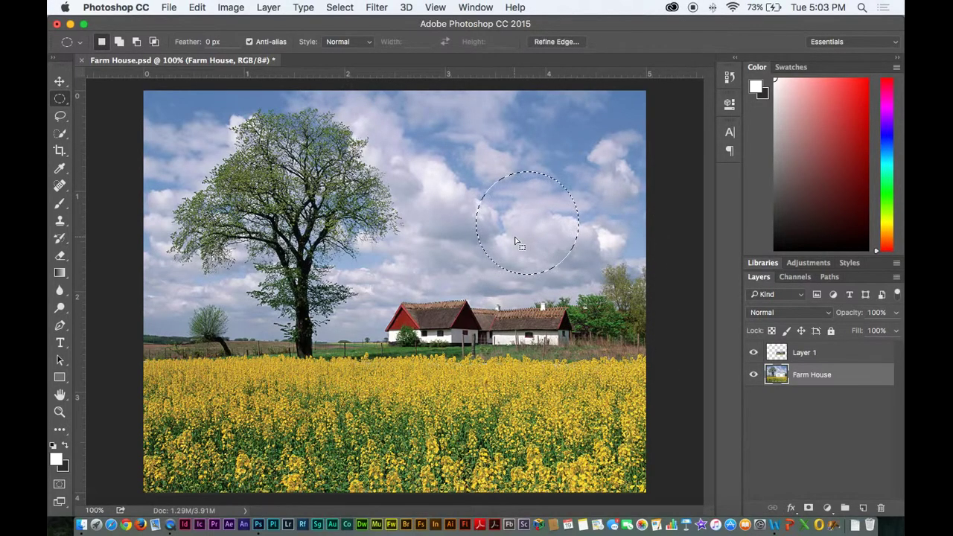
Shift the circular piece of sky slightly with the Move tool.
key("v")
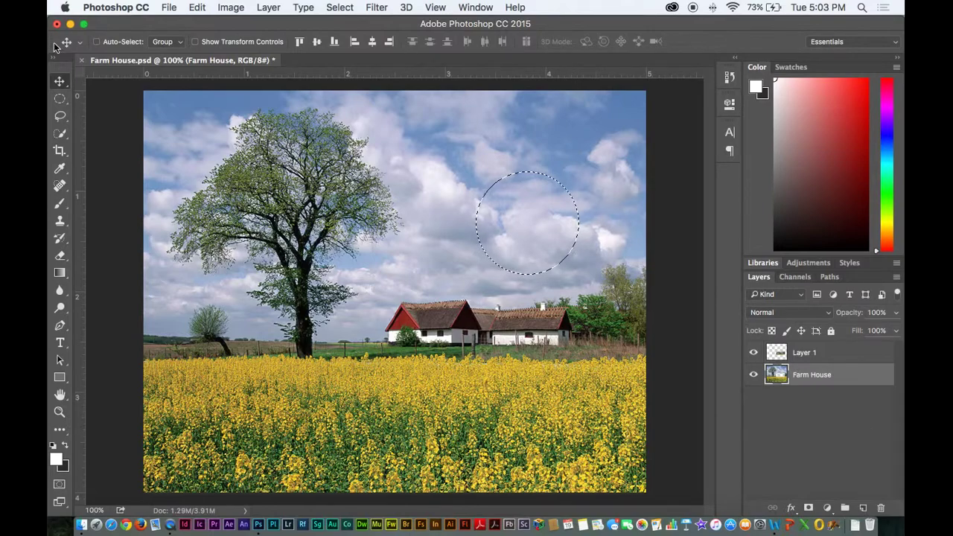
mouse_move(546, 221)
left_mouse_down()
mouse_move(479, 198)
mouse_move(502, 223)
mouse_move(547, 226)
left_mouse_up()
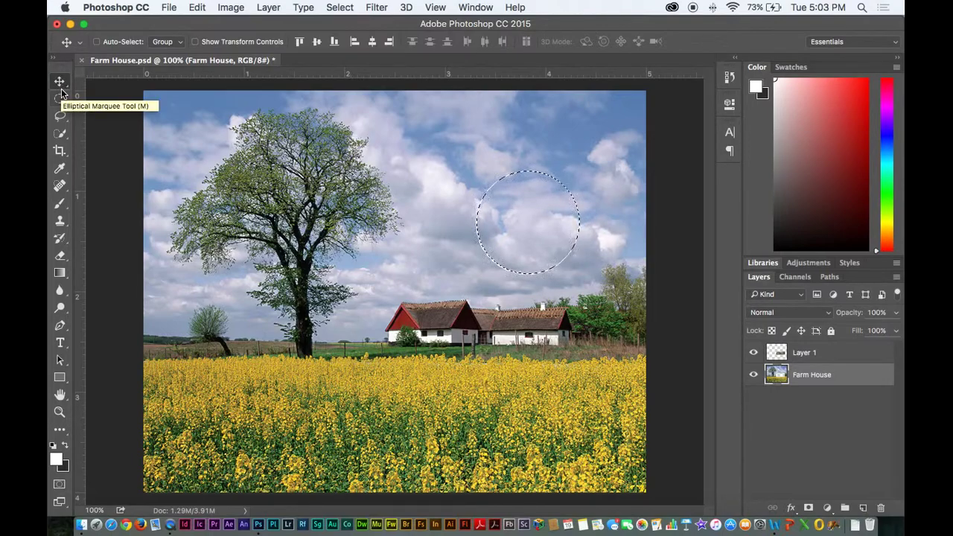
Draw a new circular selection with the Elliptical Marquee, overlapping the tree's right edge and the sky.
left_click_drag(63, 98, 87, 98)
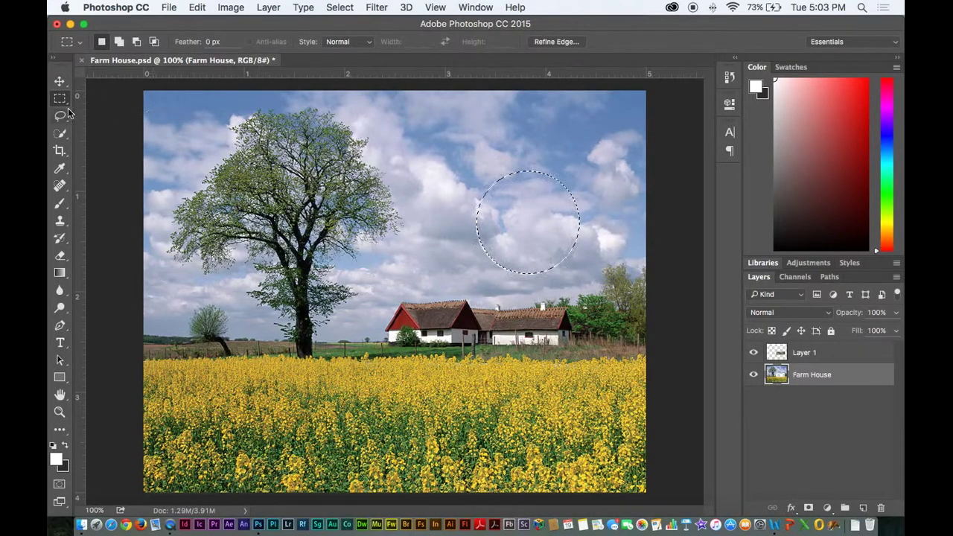
right_click(62, 101)
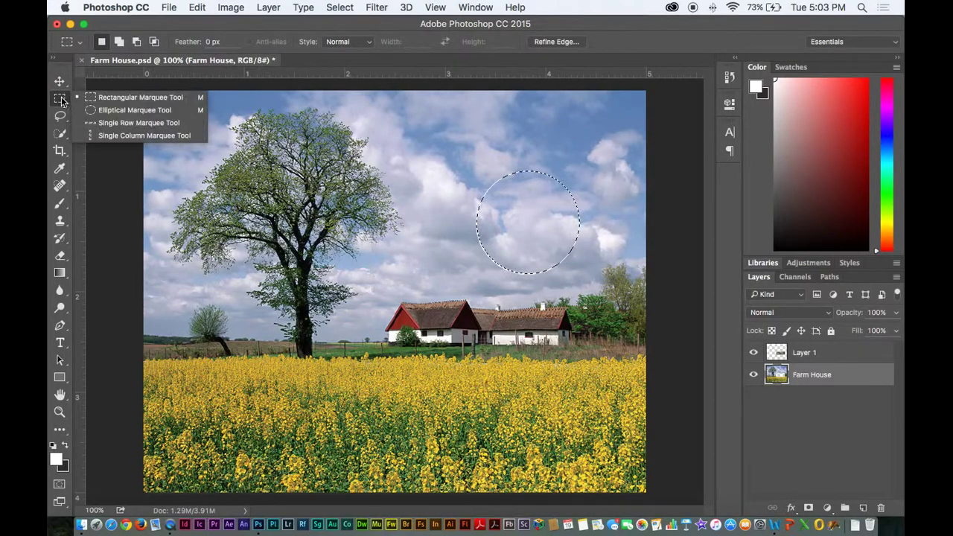
left_click(114, 109)
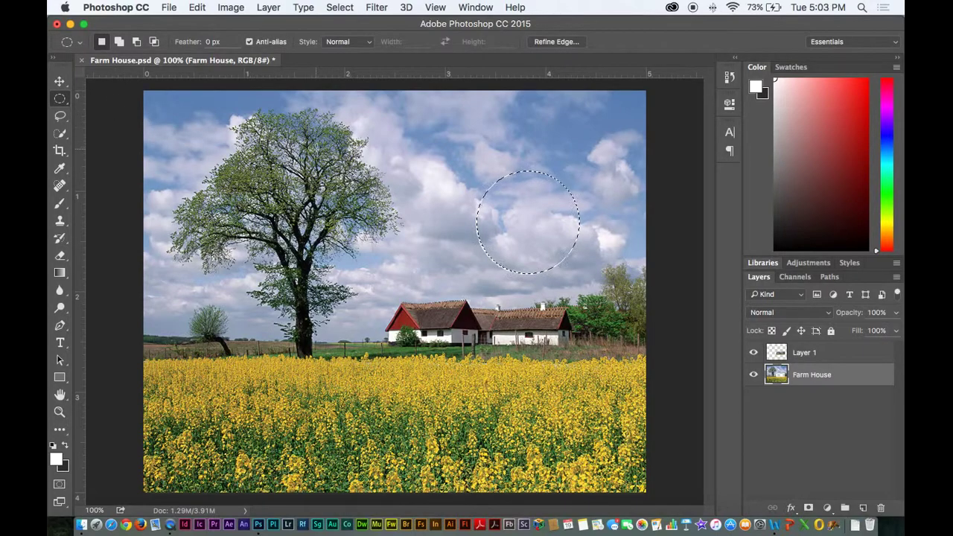
left_click_drag(342, 166, 445, 270)
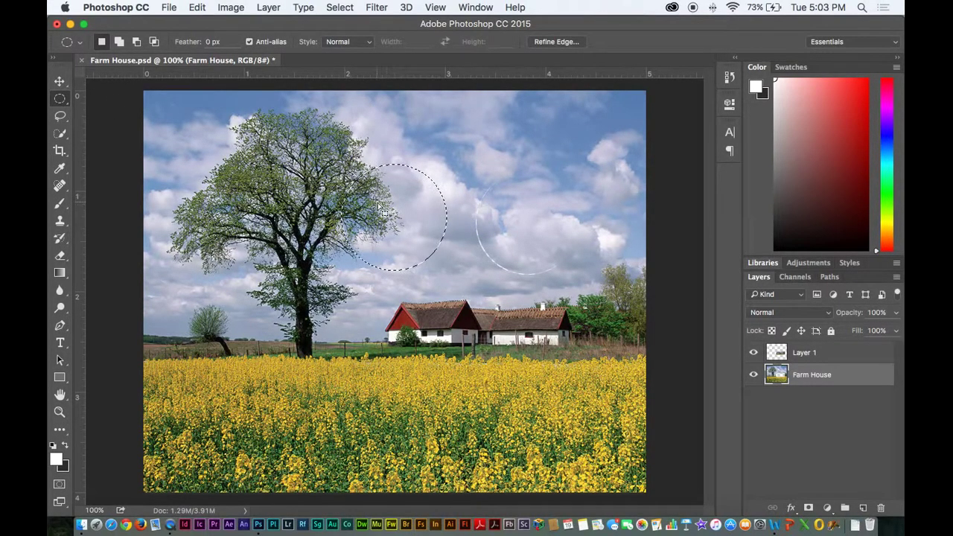
Look through the marquee tool variants and their shortcuts, including Single Column and Elliptical, and return to the Rectangular Marquee.
left_click(59, 81)
key("m")
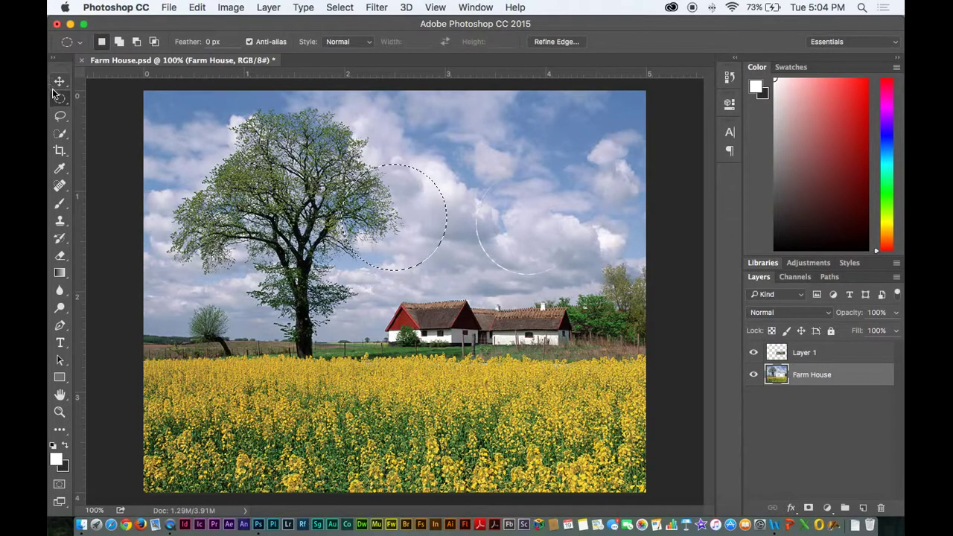
left_click_drag(58, 100, 109, 132)
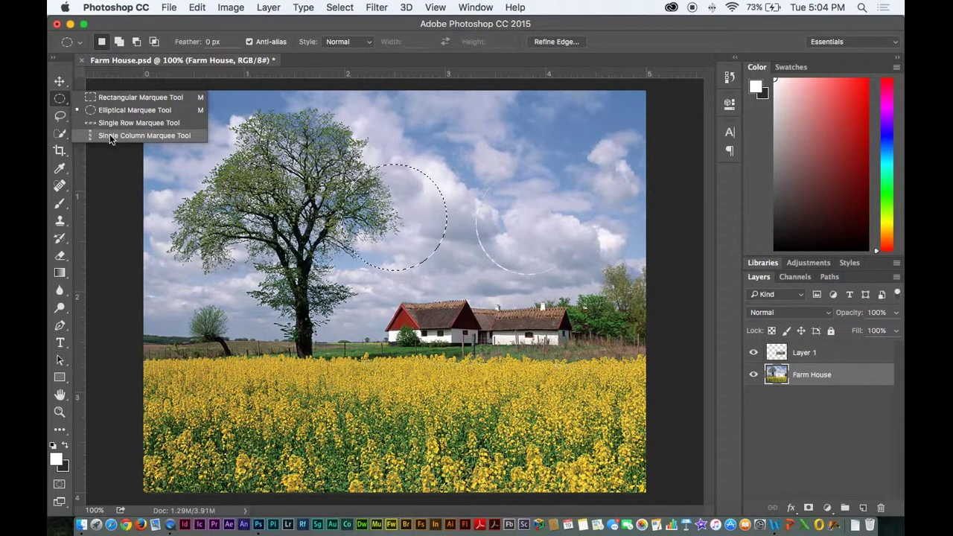
left_click(110, 137)
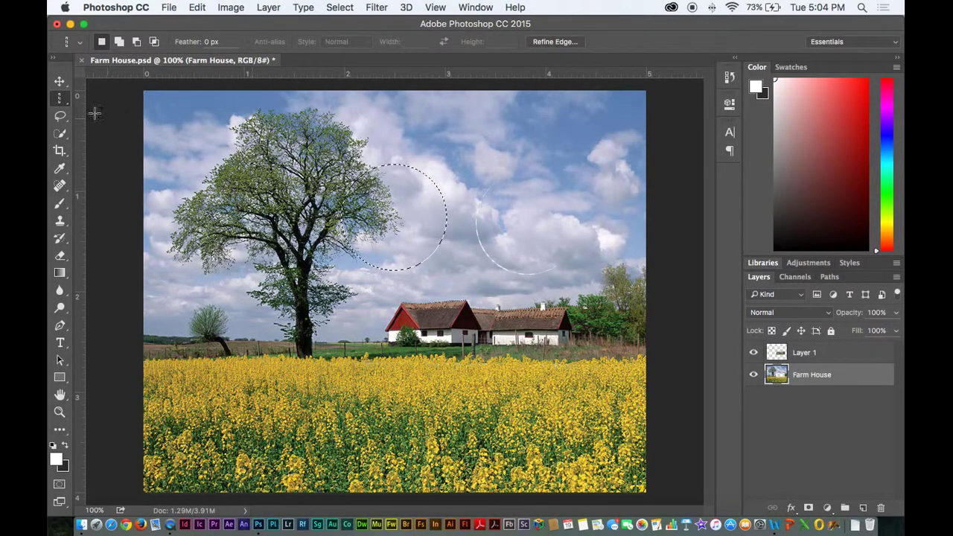
left_click(59, 133)
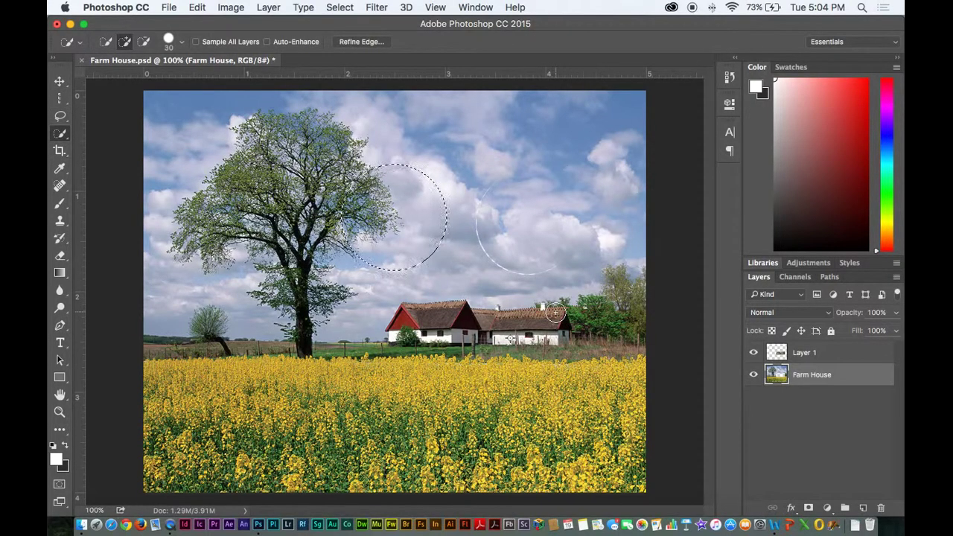
key("m")
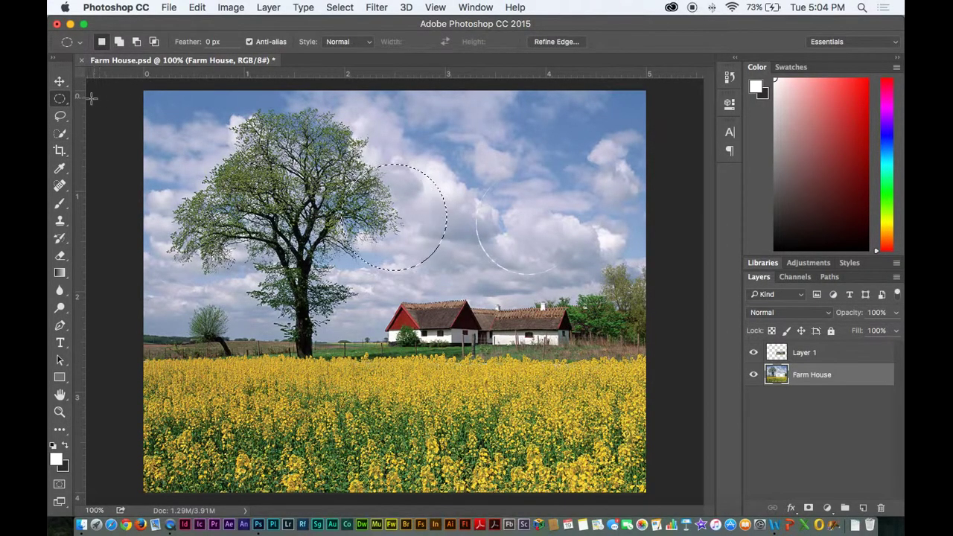
right_click(59, 100)
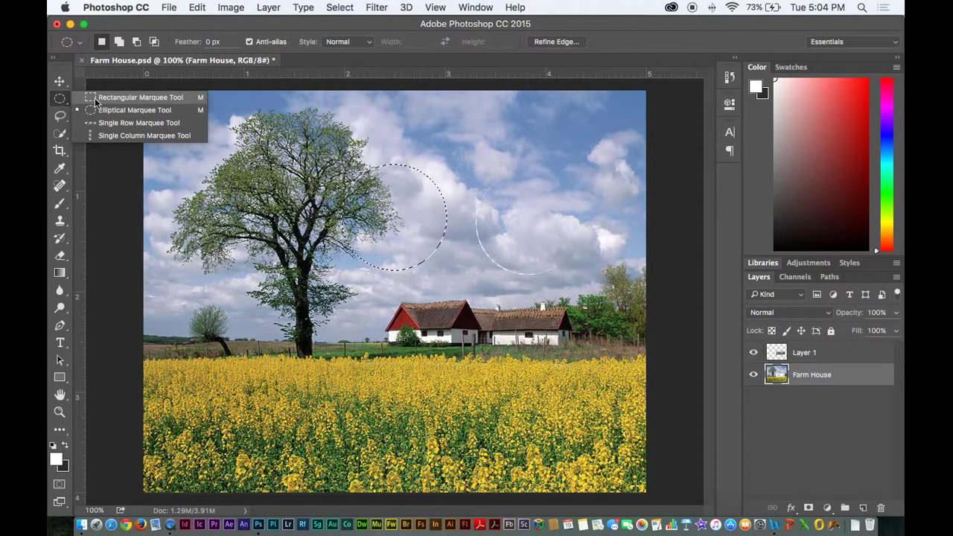
left_click(95, 97)
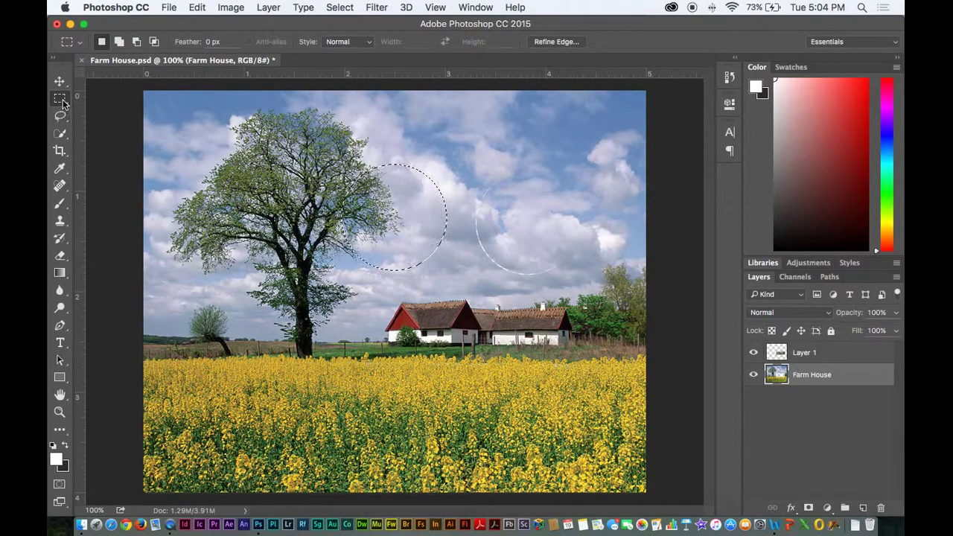
right_click(61, 99)
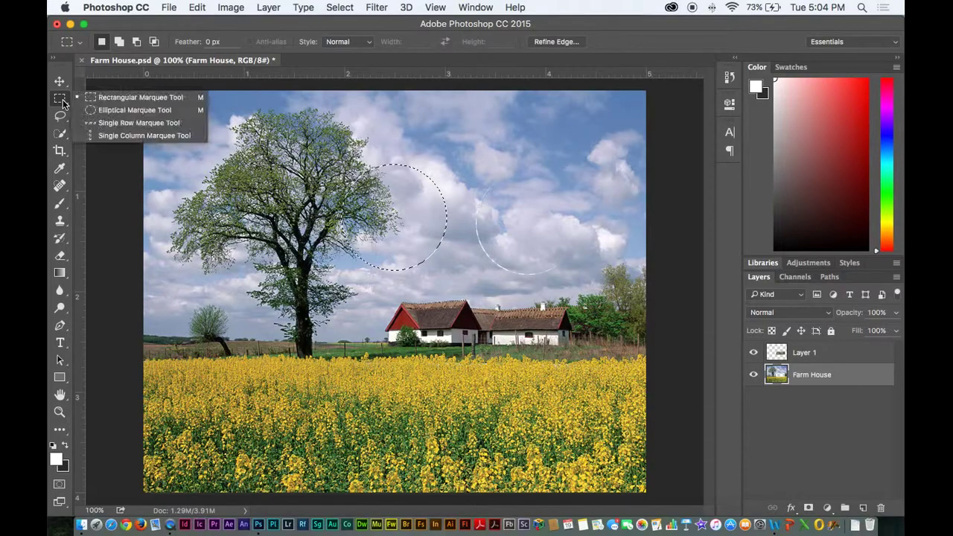
left_click(202, 101)
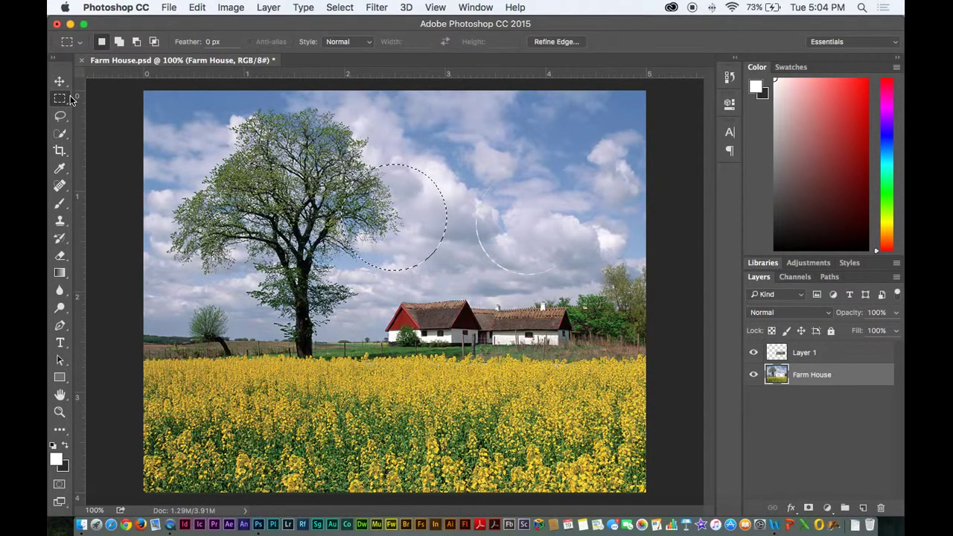
Drop the circular selection and draw a freehand Lasso selection around the large tree, including its trunk.
left_click(61, 117)
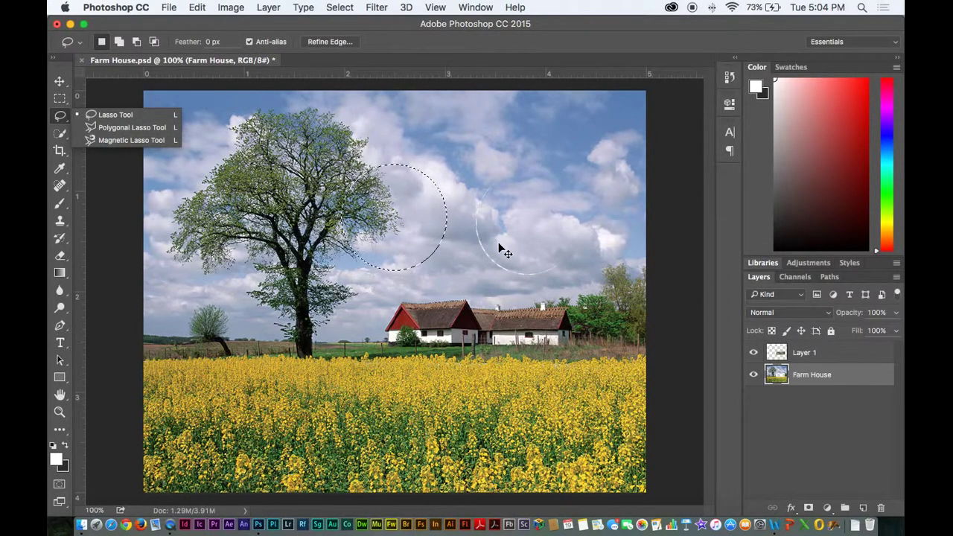
key("super+d")
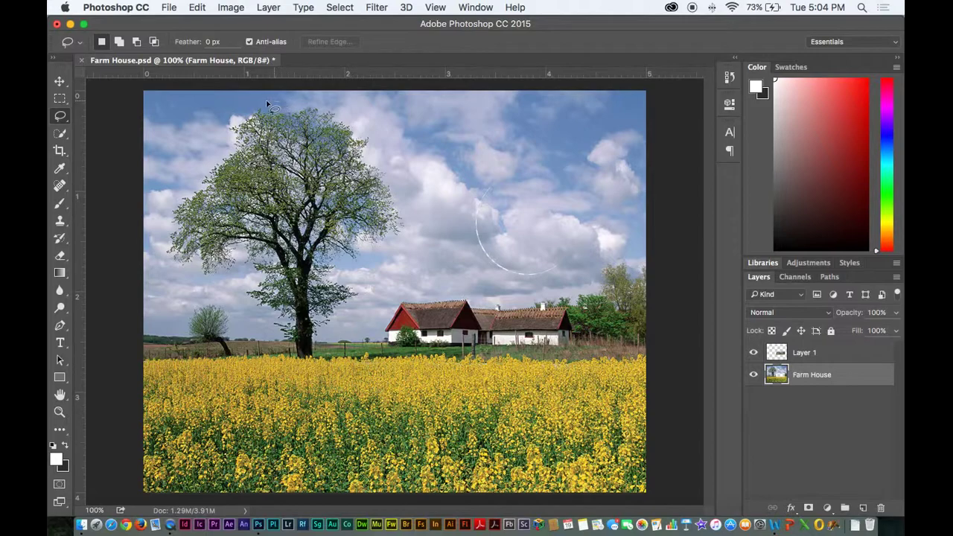
left_click_drag(283, 102, 217, 132)
mouse_move(158, 222)
left_mouse_down()
mouse_move(165, 284)
mouse_move(239, 309)
mouse_move(242, 326)
mouse_move(293, 358)
left_mouse_up()
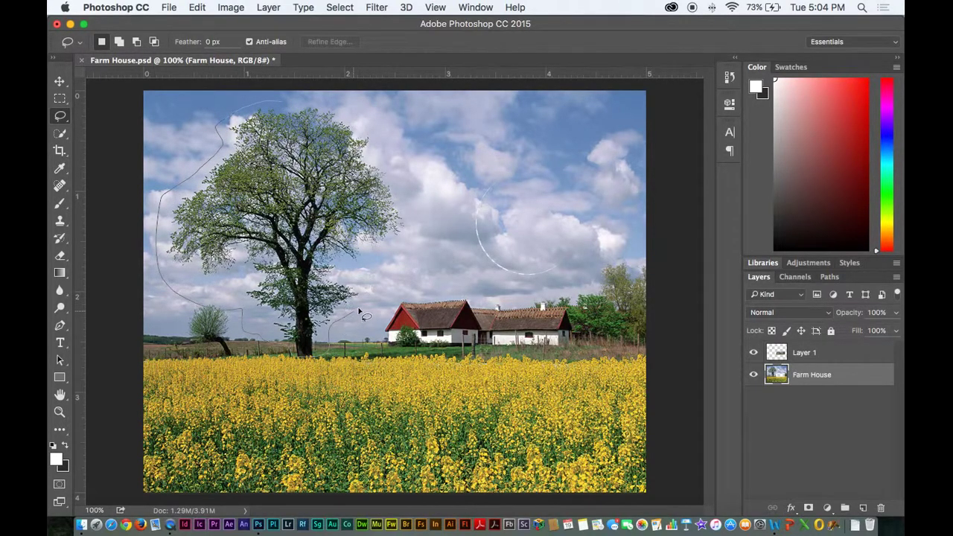
mouse_move(422, 224)
left_mouse_down()
mouse_move(367, 125)
mouse_move(329, 118)
left_mouse_up()
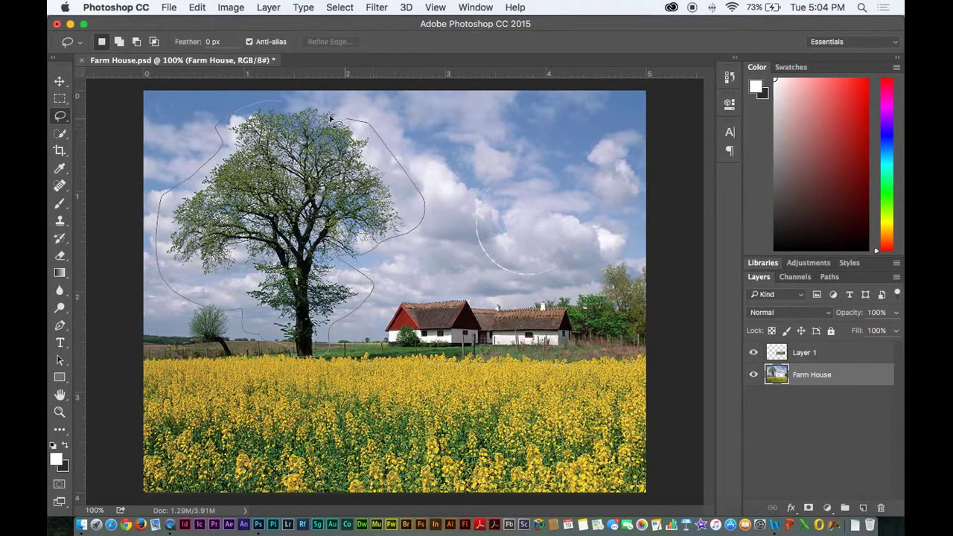
left_click_drag(274, 100, 275, 101)
Shift the selected tree aside with the Move tool, put it back in place, and deselect.
left_click(59, 81)
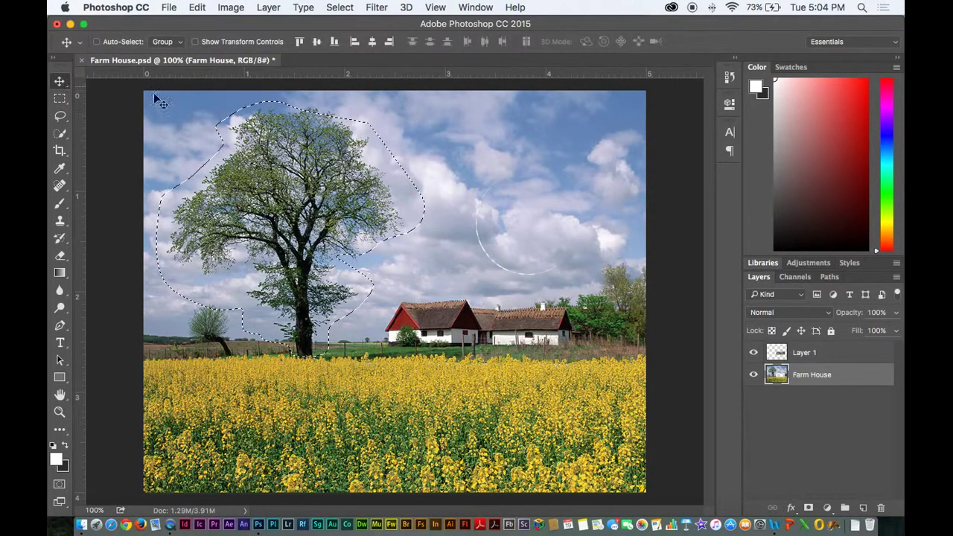
left_click_drag(245, 153, 284, 156)
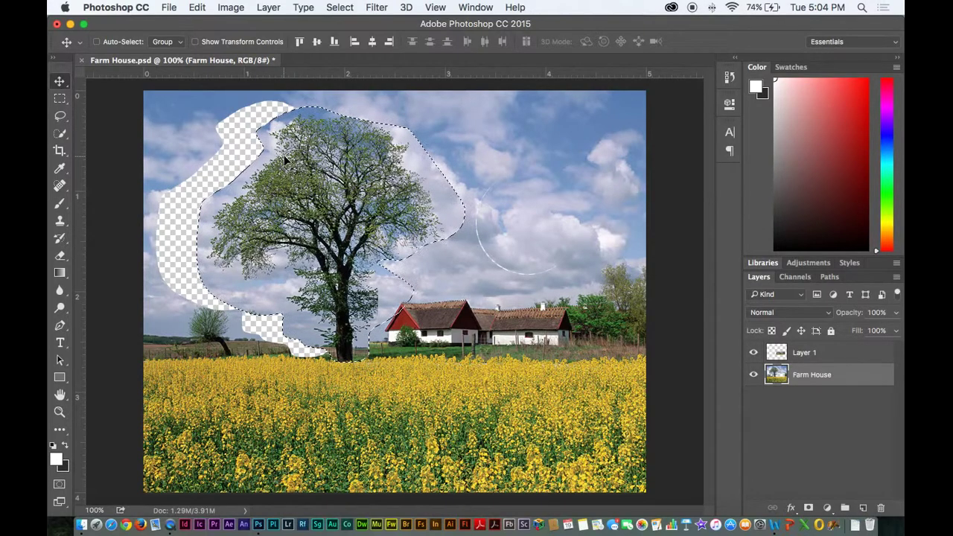
left_click_drag(284, 155, 258, 164)
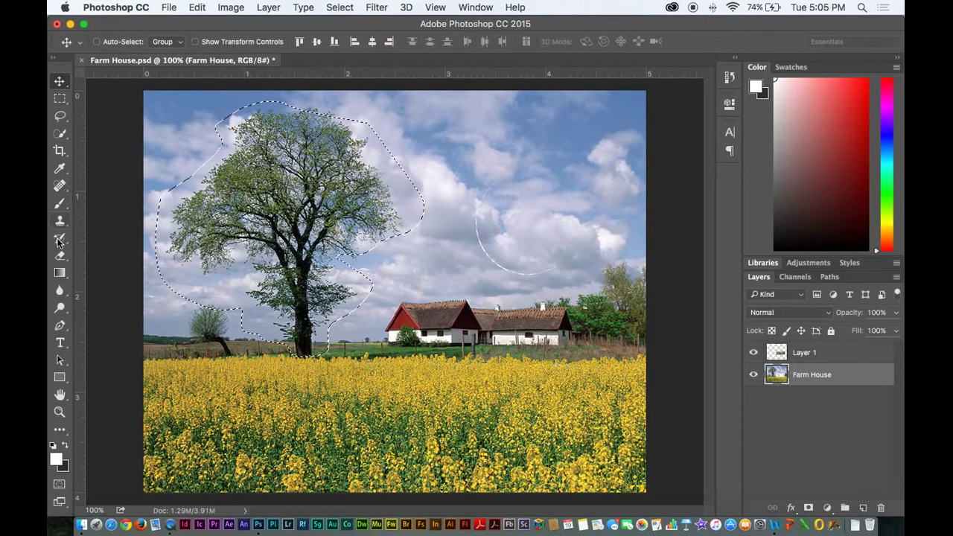
key("super+d")
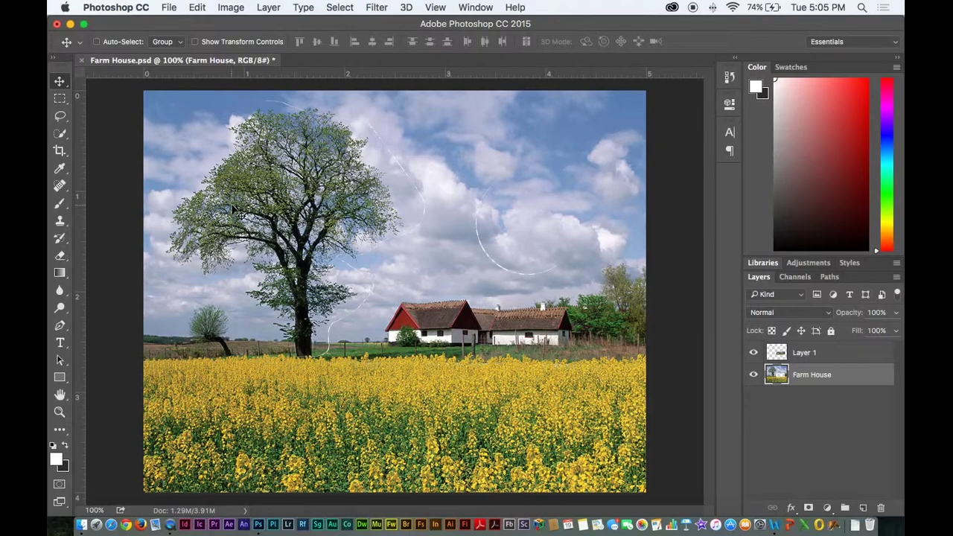
Draw a loose, winding Lasso selection across the sky and farmhouse, test moving it slightly, and undo that move.
left_click(60, 116)
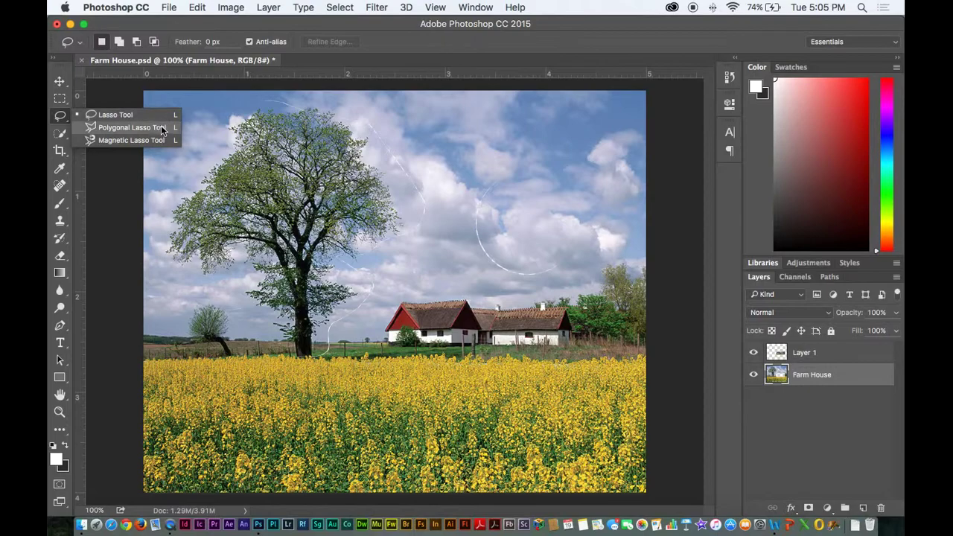
mouse_move(521, 143)
left_mouse_down()
mouse_move(472, 206)
mouse_move(471, 262)
left_mouse_up()
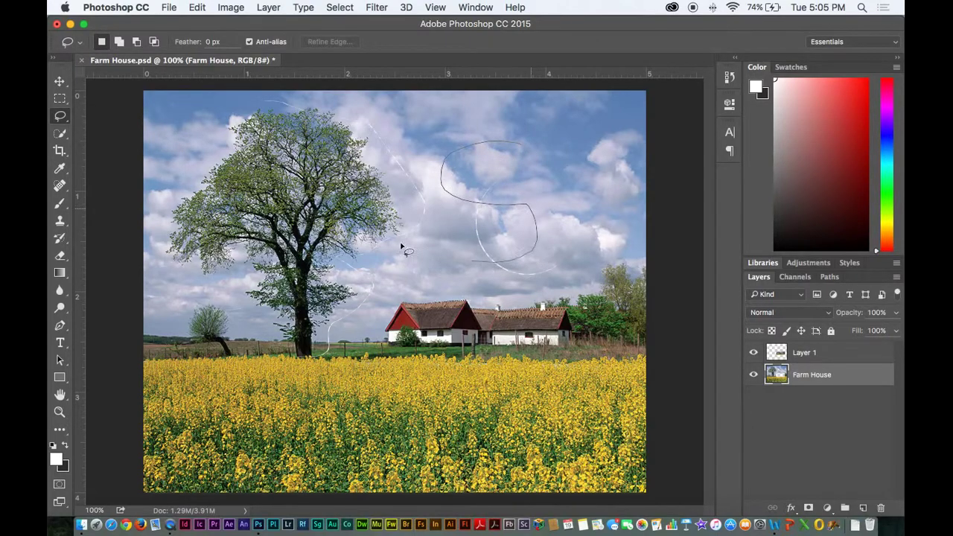
mouse_move(401, 246)
left_mouse_down()
mouse_move(617, 210)
mouse_move(524, 163)
mouse_move(492, 130)
mouse_move(449, 136)
left_mouse_up()
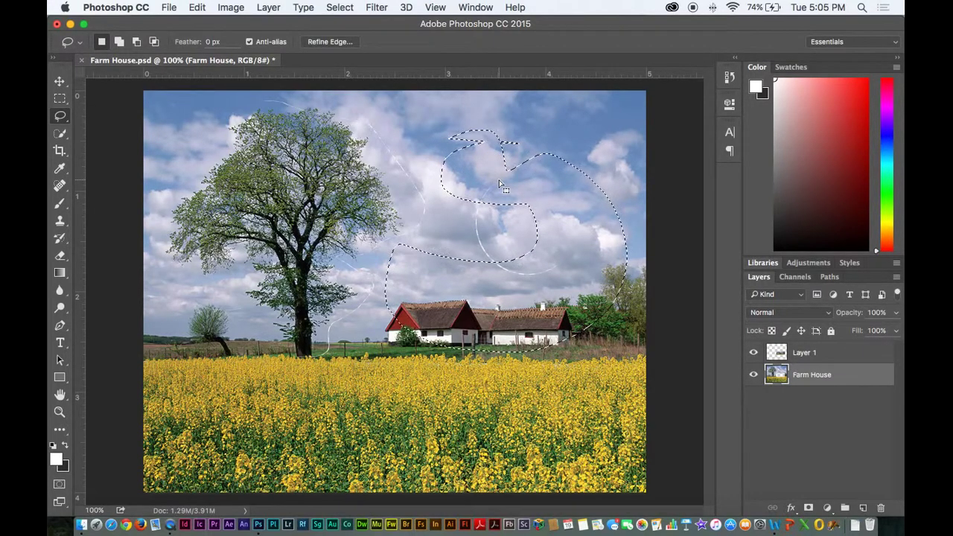
key("v")
mouse_move(500, 185)
left_mouse_down()
mouse_move(370, 185)
mouse_move(509, 183)
left_mouse_up()
key("super+z")
Draw a closed straight-edged selection between the tree's right side and the sky with the Polygonal Lasso.
left_click(61, 116)
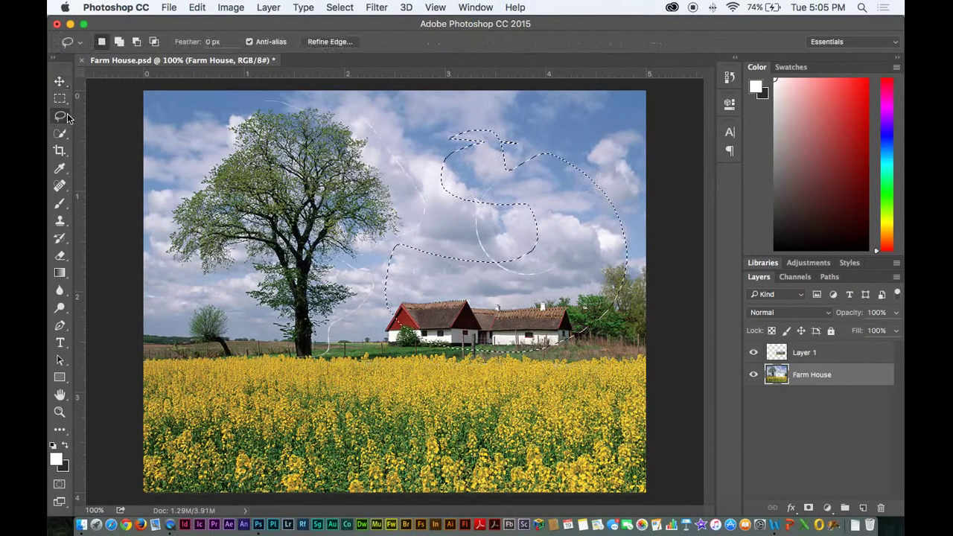
left_click(66, 118)
left_click(97, 123)
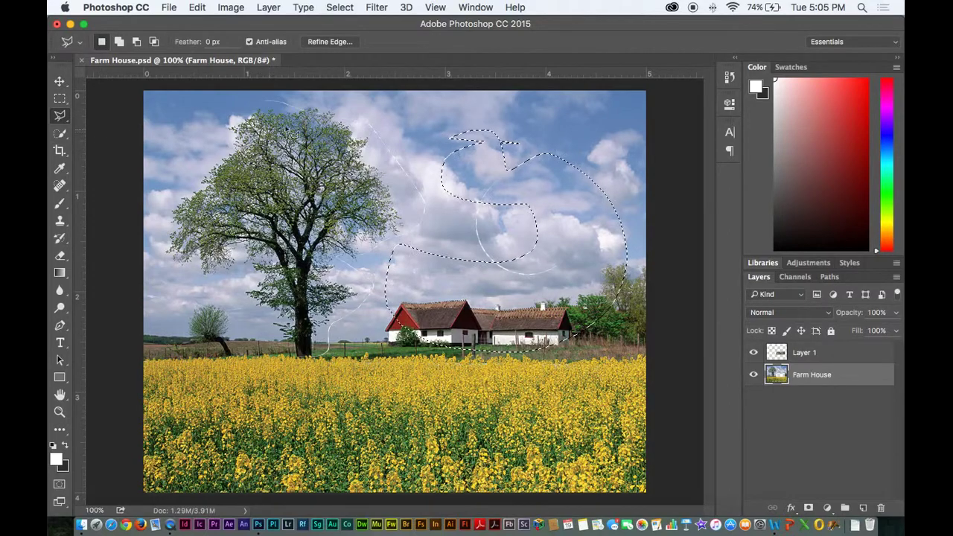
left_click(437, 116)
left_click(361, 148)
left_click(305, 190)
left_click(421, 229)
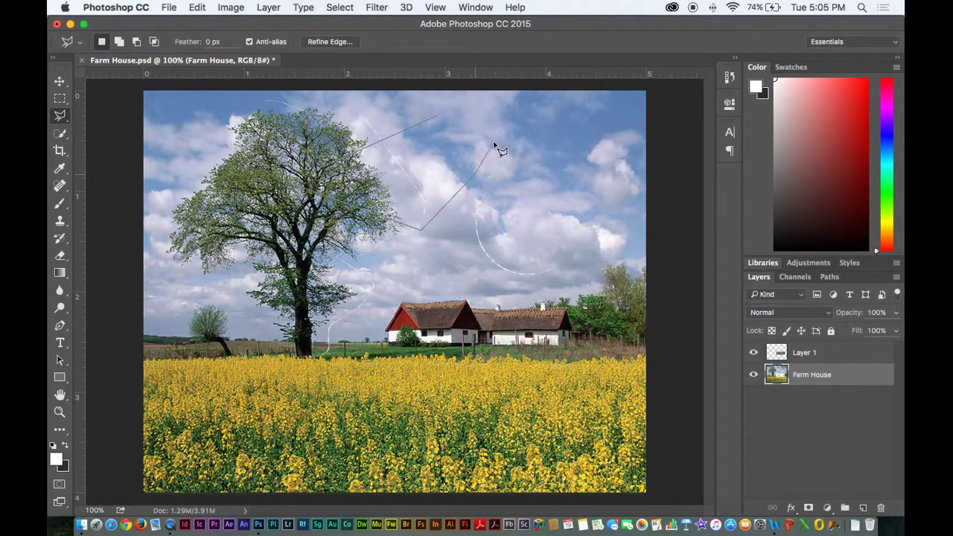
left_click(473, 176)
left_click(439, 119)
Test moving the polygonal piece with the Move tool and deselect it.
key("v")
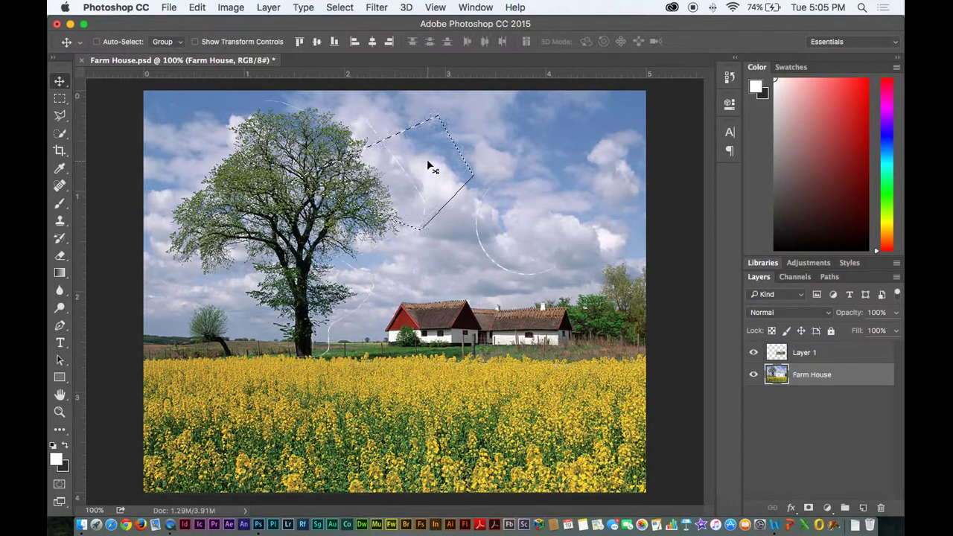
left_click_drag(419, 186, 427, 160)
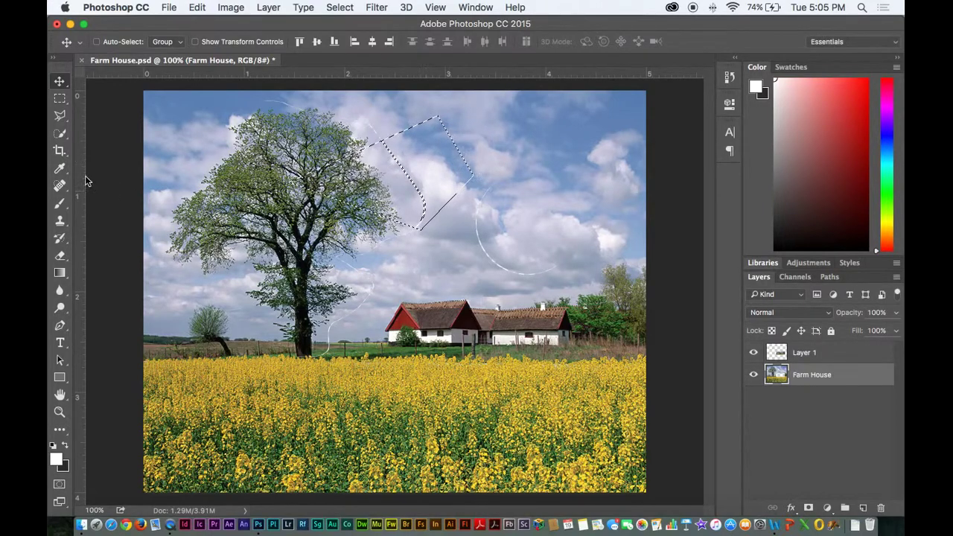
key("ctrl+d")
Trace the farmhouse outline with the Magnetic Lasso and close it into a selection.
left_click(63, 117)
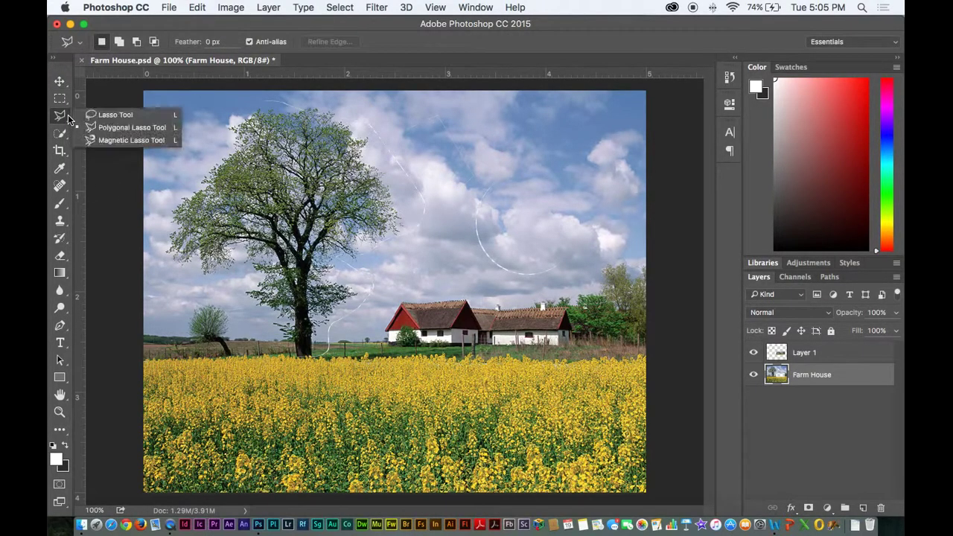
left_click(119, 140)
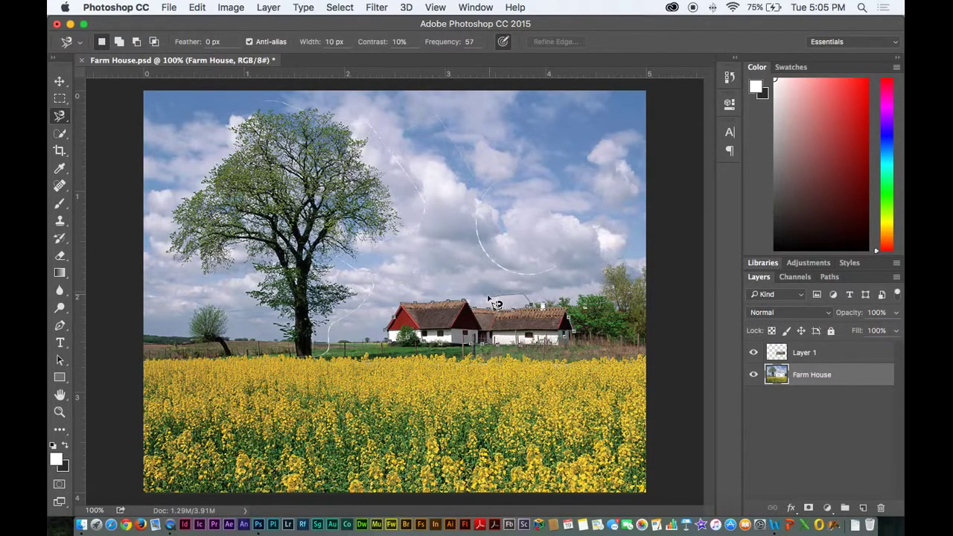
left_click(487, 297)
key("Return")
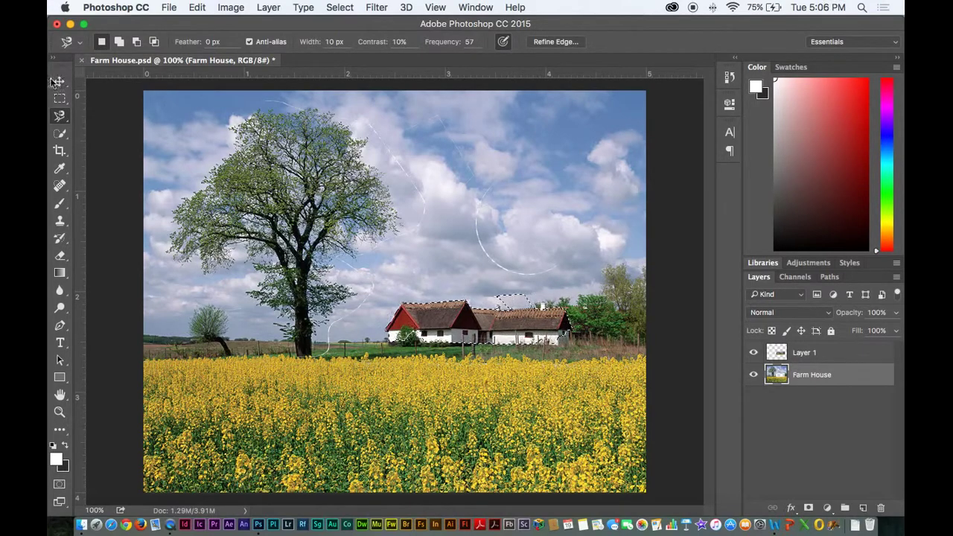
Try moving the selected farmhouse on the Farm House layer, and shift it slightly on Layer 1 instead.
key("v")
left_click(511, 316)
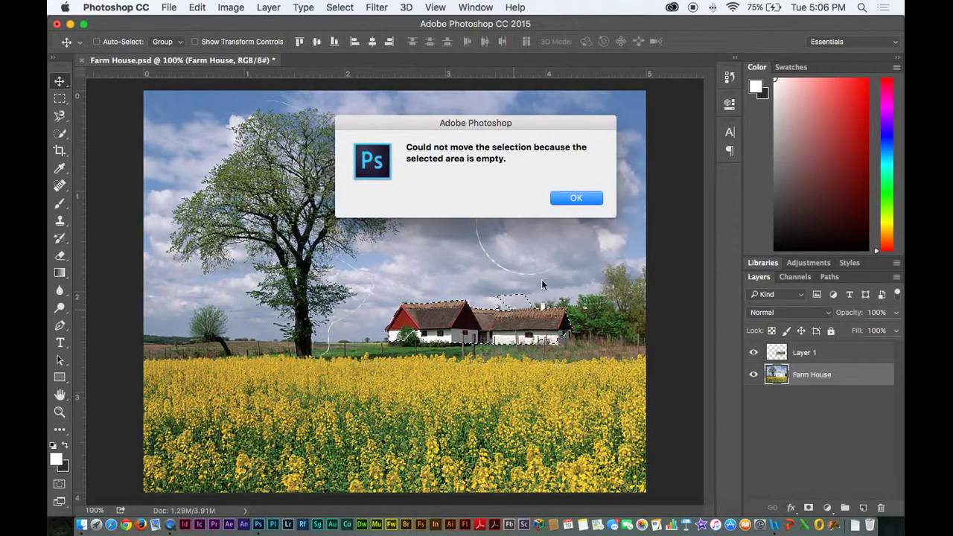
left_click(589, 198)
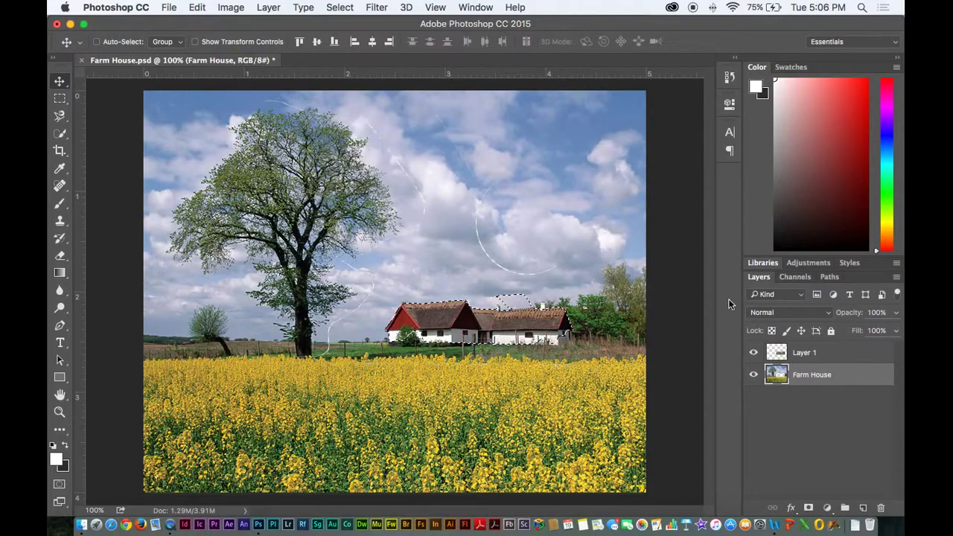
left_click(803, 354)
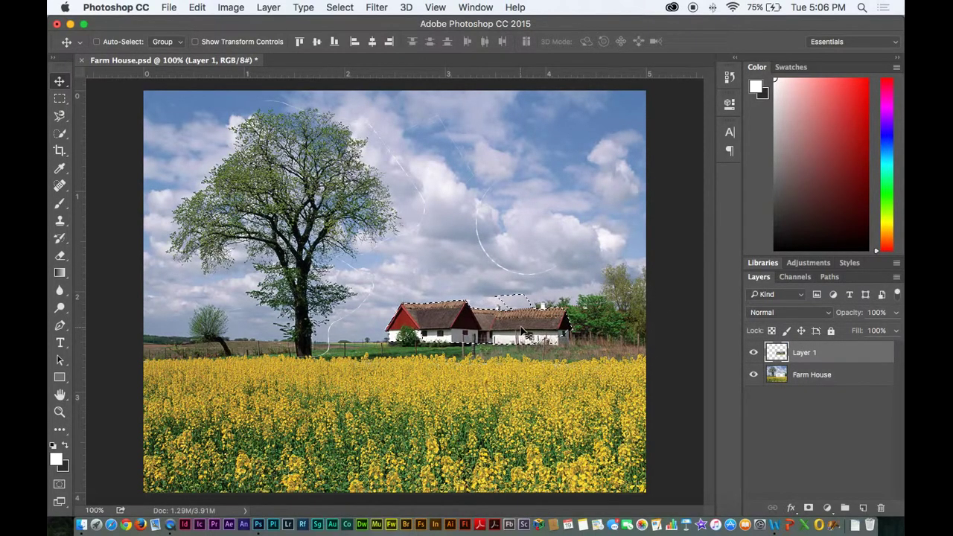
mouse_move(521, 326)
left_mouse_down()
mouse_move(502, 308)
mouse_move(502, 264)
mouse_move(558, 327)
mouse_move(523, 333)
mouse_move(517, 320)
left_mouse_up()
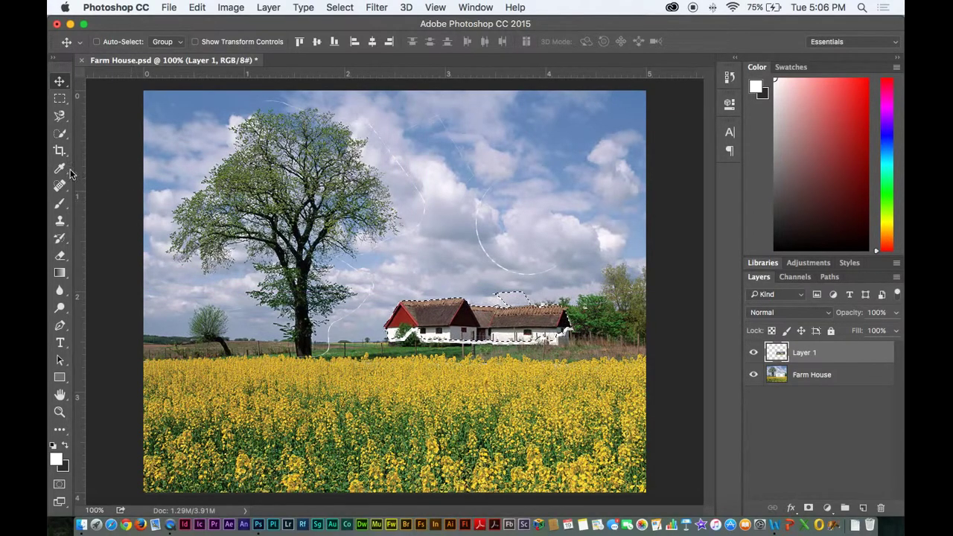
Activate the Pen tool and revert the photo to its original Farm House.psd snapshot in the history.
left_click(61, 136)
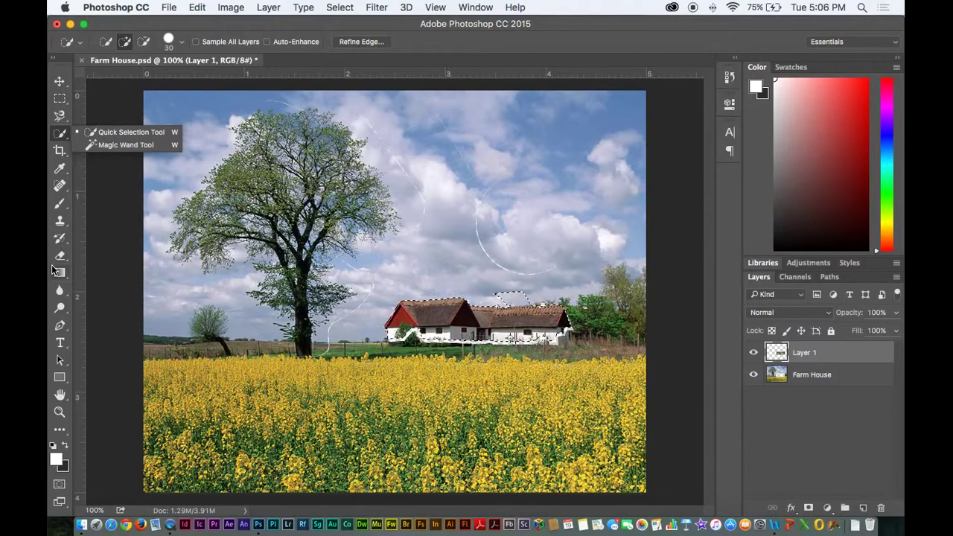
left_click(60, 325)
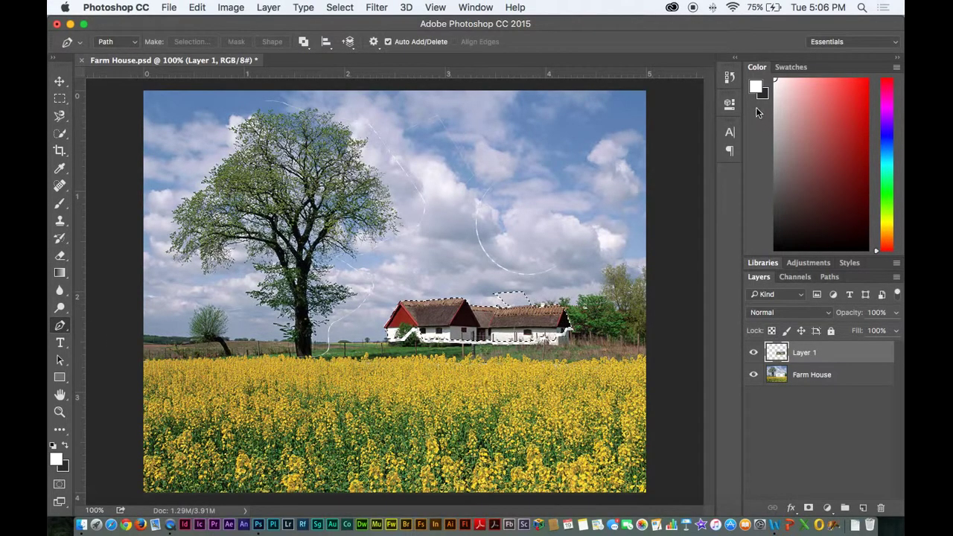
left_click(729, 77)
scroll(651, 119, "up", 5)
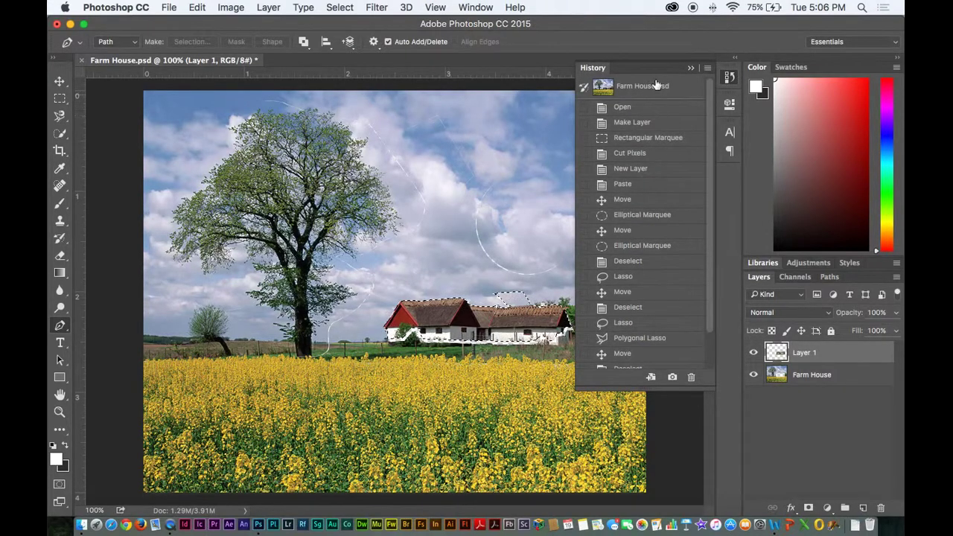
left_click(652, 86)
Convert the locked Background into a regular layer, keeping the default name Layer 0, and collapse the history.
double_click(808, 355)
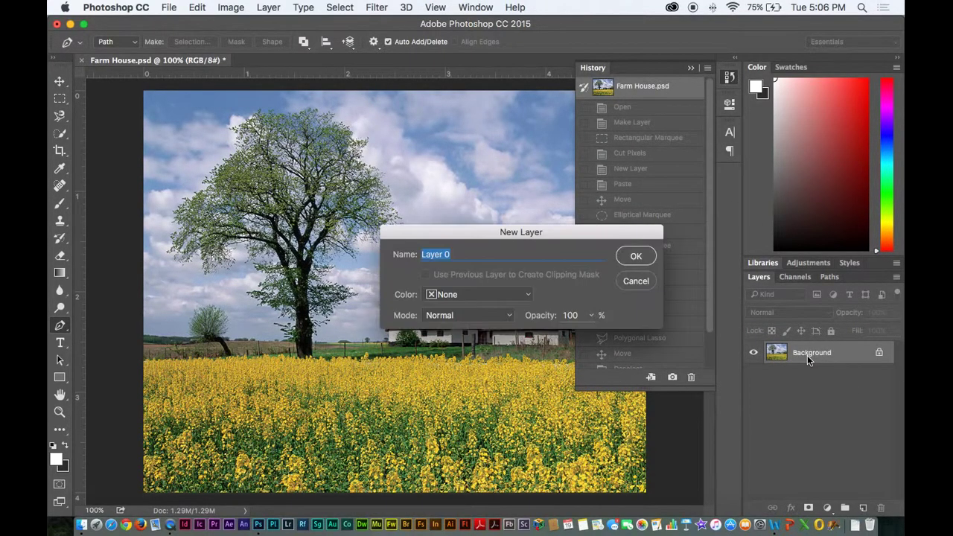
key("Return")
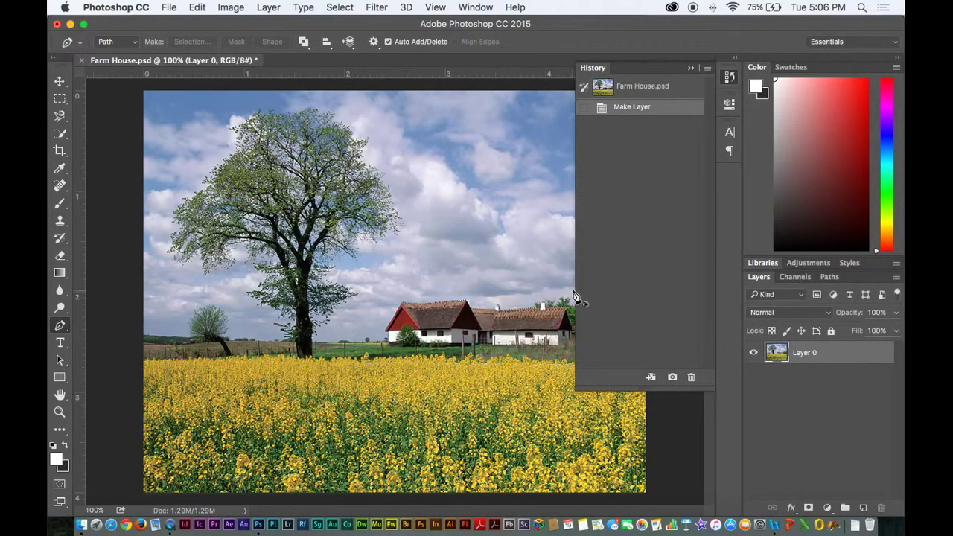
left_click(691, 68)
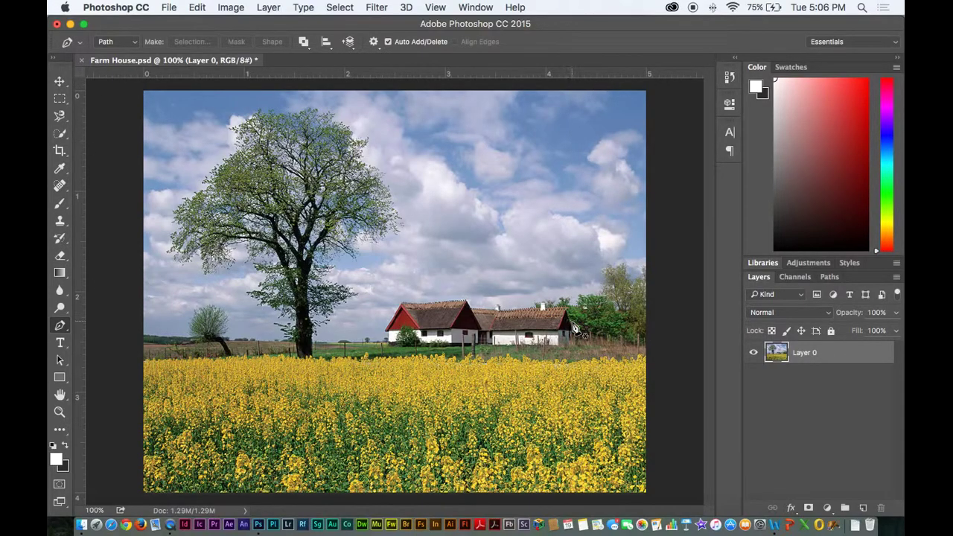
With the Pen tool in Path mode, trace the farmhouse outline from the left wall over the first roof ridge to the dark gable's peak.
key("super+equal")
key("super+equal")
key("super+equal")
key("super+equal")
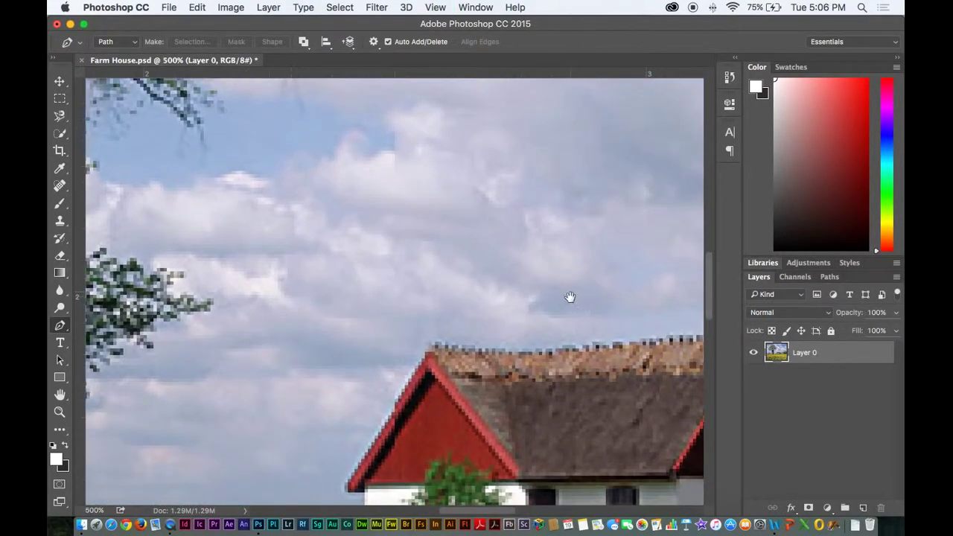
left_click_drag(570, 298, 338, 120)
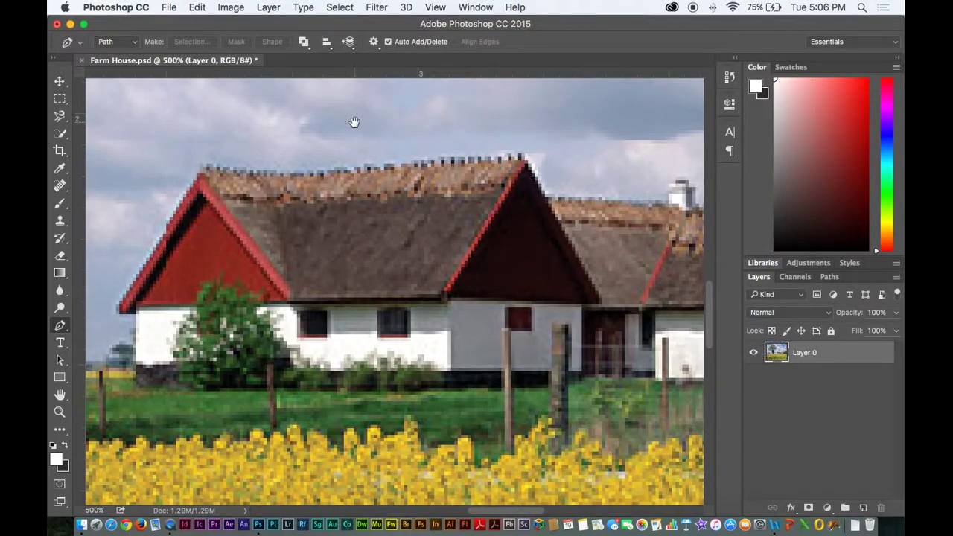
left_click_drag(424, 138, 435, 179)
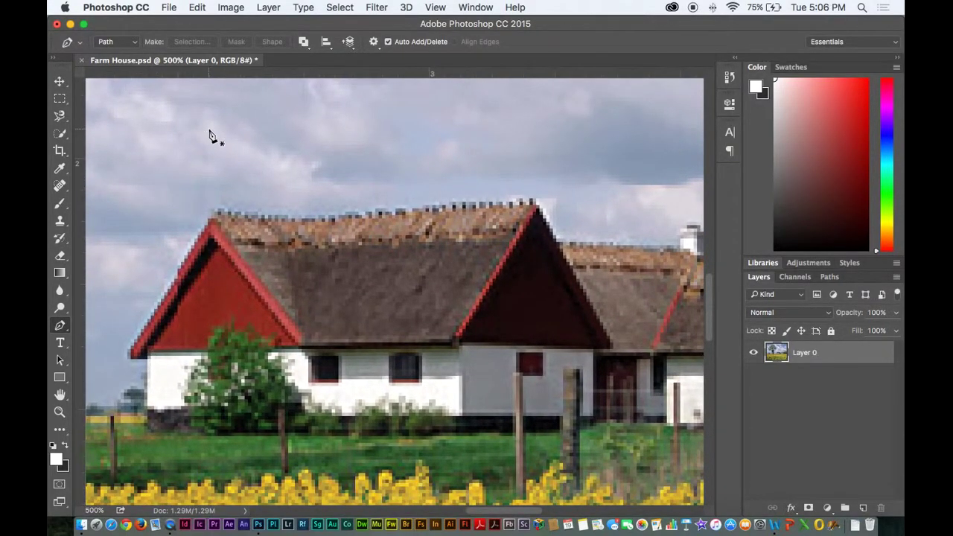
left_click_drag(217, 134, 270, 112)
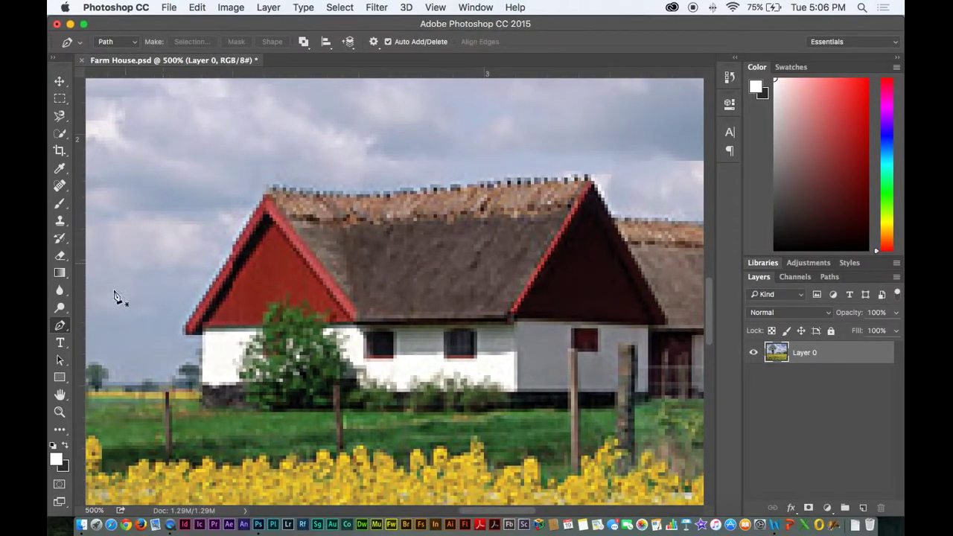
left_click(61, 326)
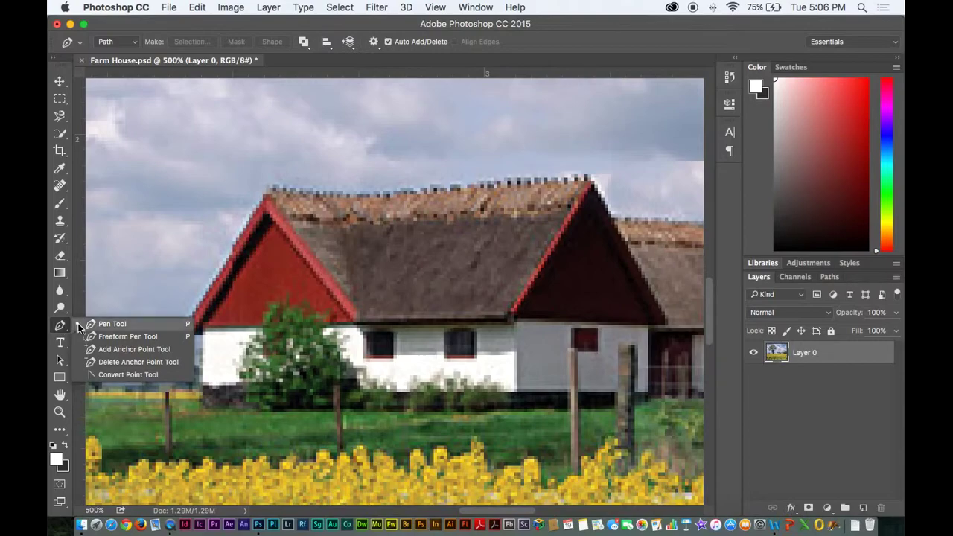
left_click(112, 324)
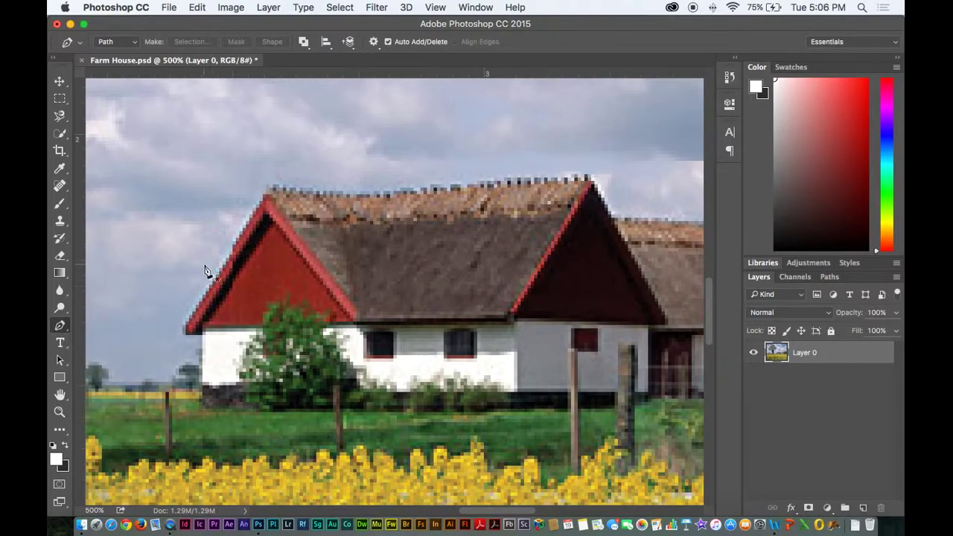
left_click(203, 379)
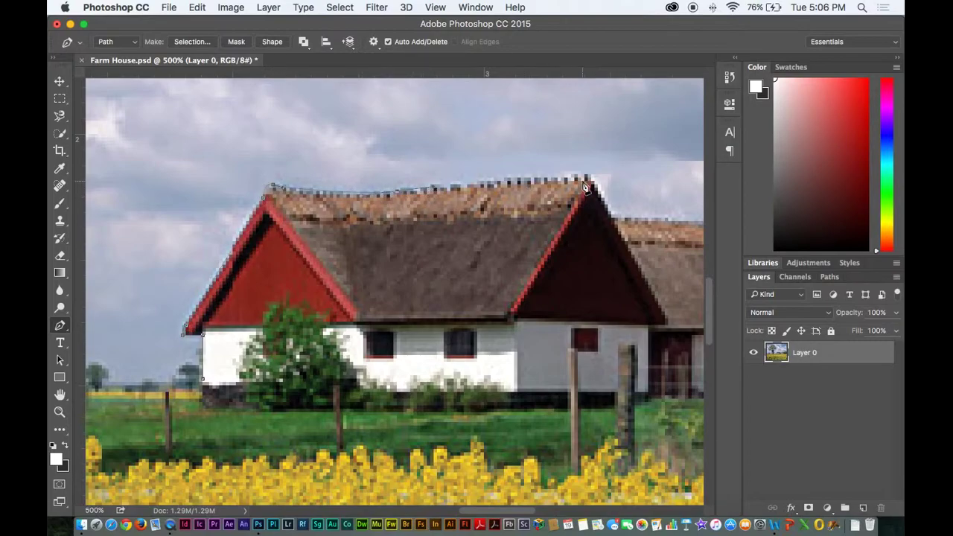
left_click_drag(608, 180, 608, 180)
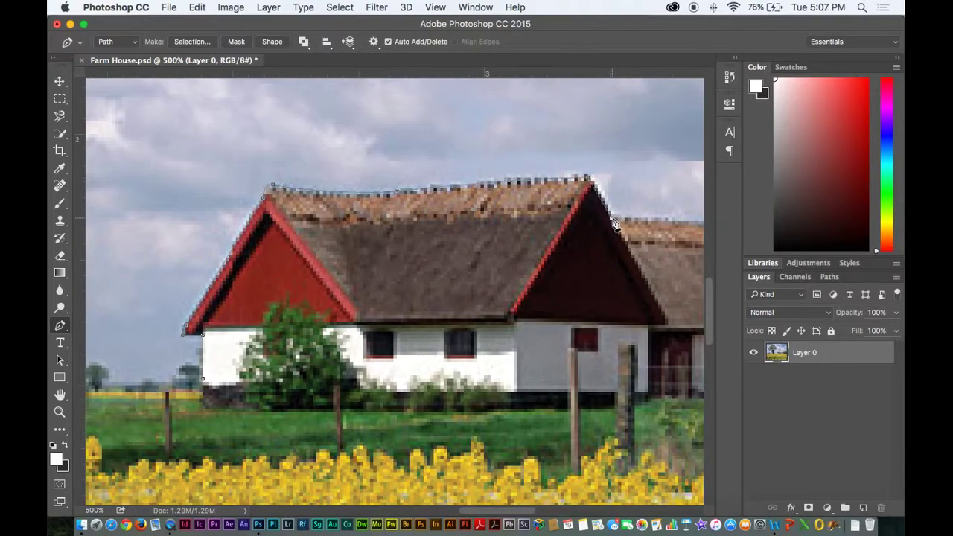
Continue the Pen path down the gable and around the first chimney, returning roughly along the eaves to the left wall.
left_click_drag(647, 206, 372, 203)
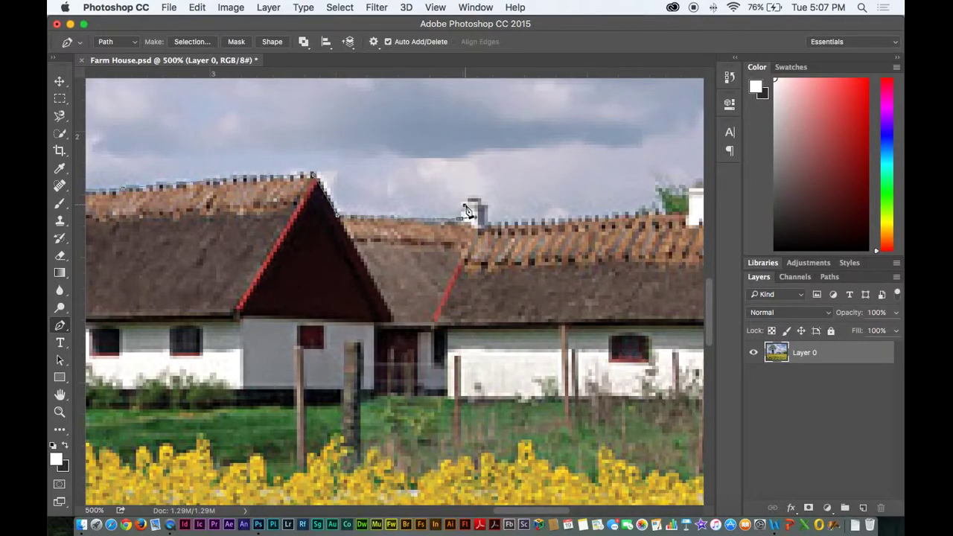
left_click_drag(474, 202, 491, 225)
key("super+minus")
key("super+minus")
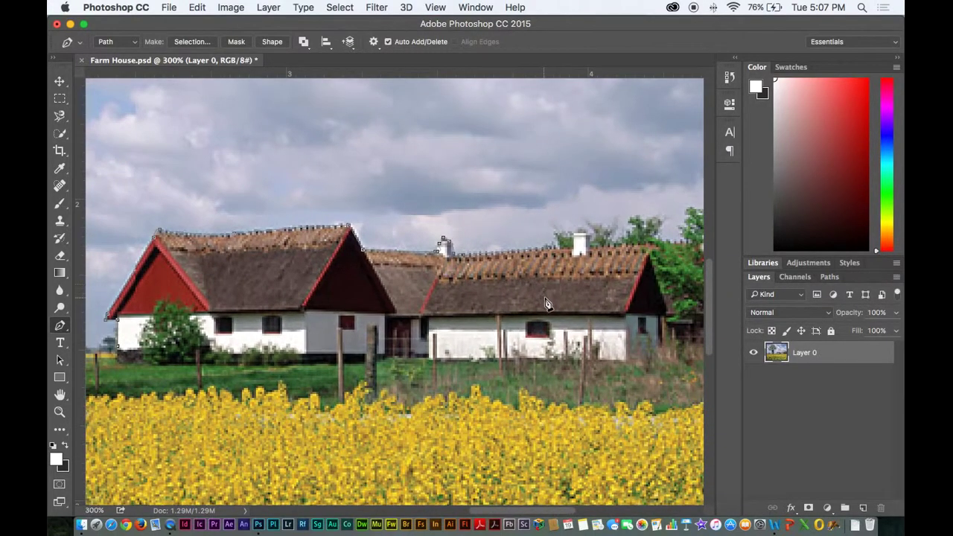
left_click(389, 316)
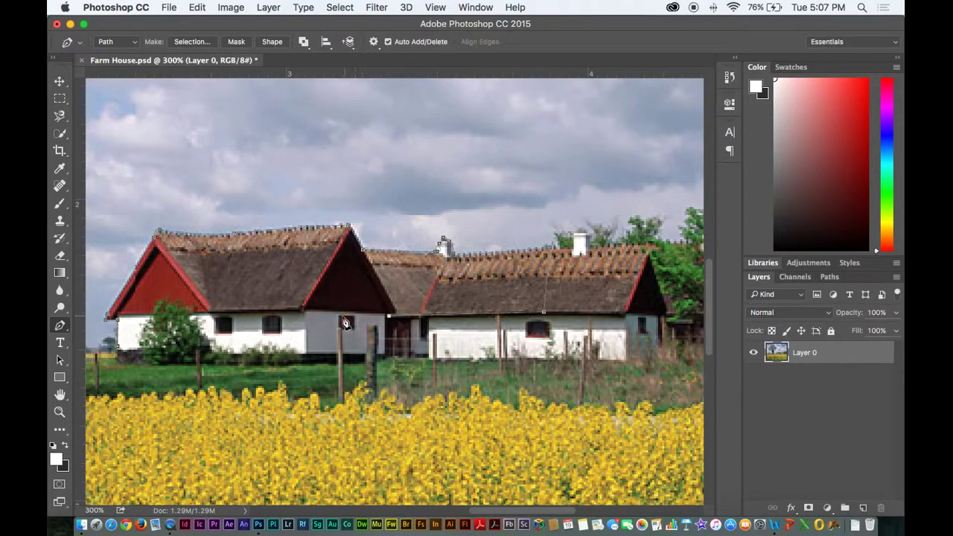
left_click(212, 314)
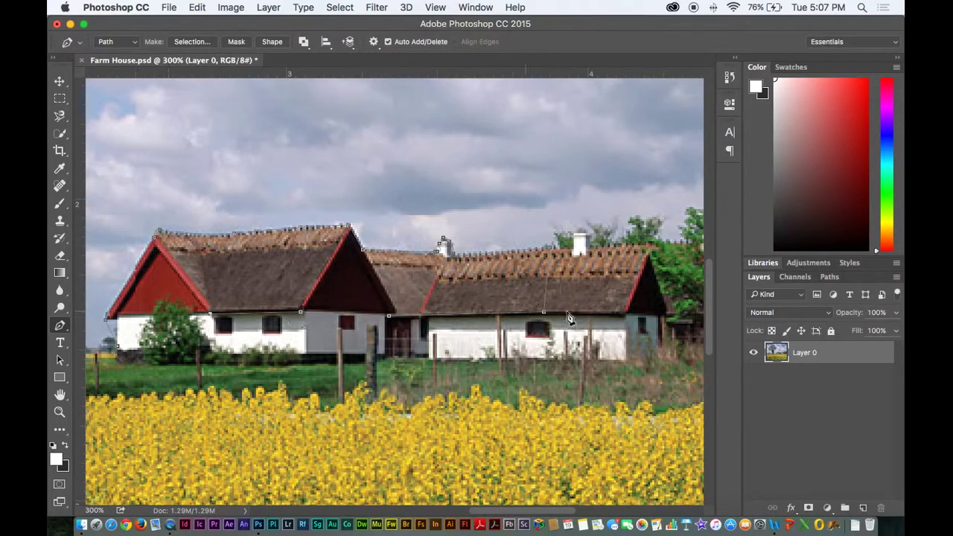
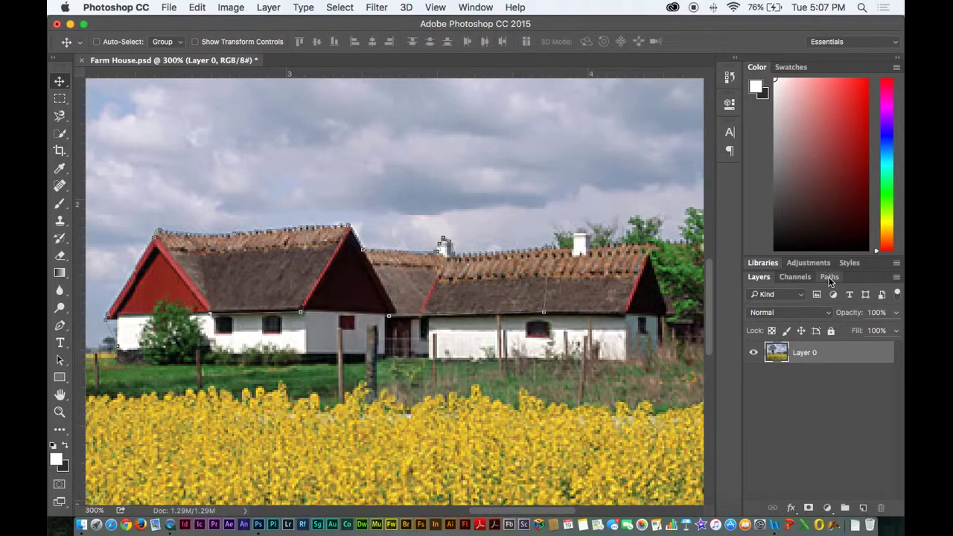
Convert the work path into a new anti-aliased selection with a 2-pixel feather radius.
left_click(828, 277)
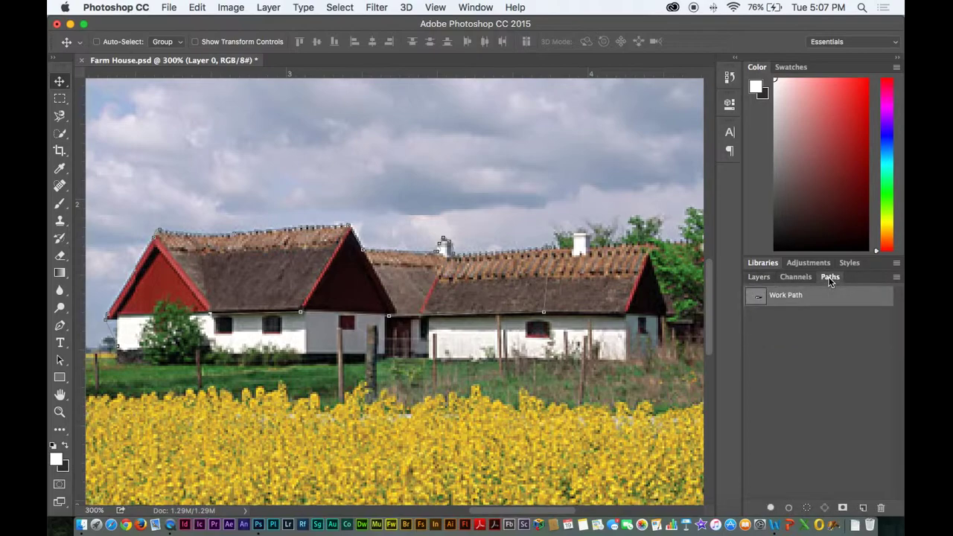
left_click(895, 277)
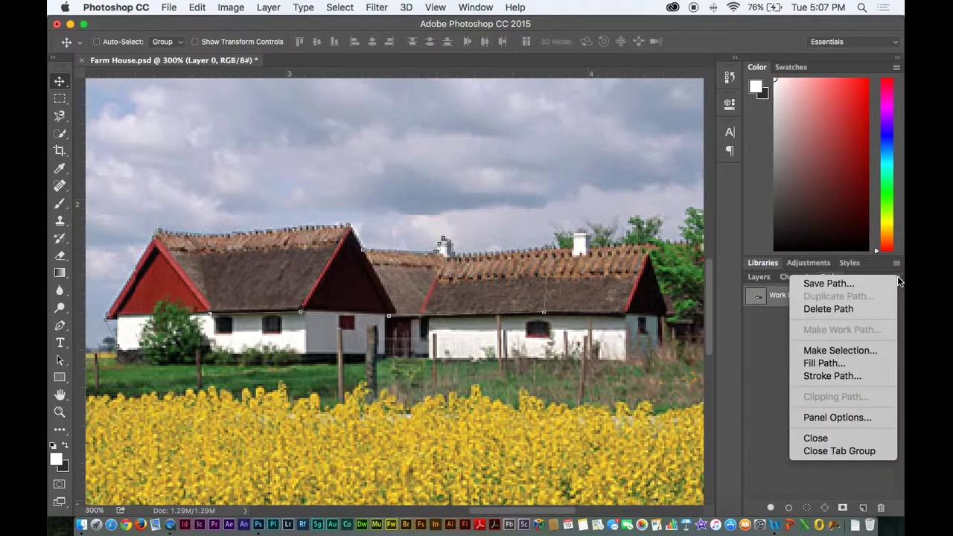
left_click(755, 363)
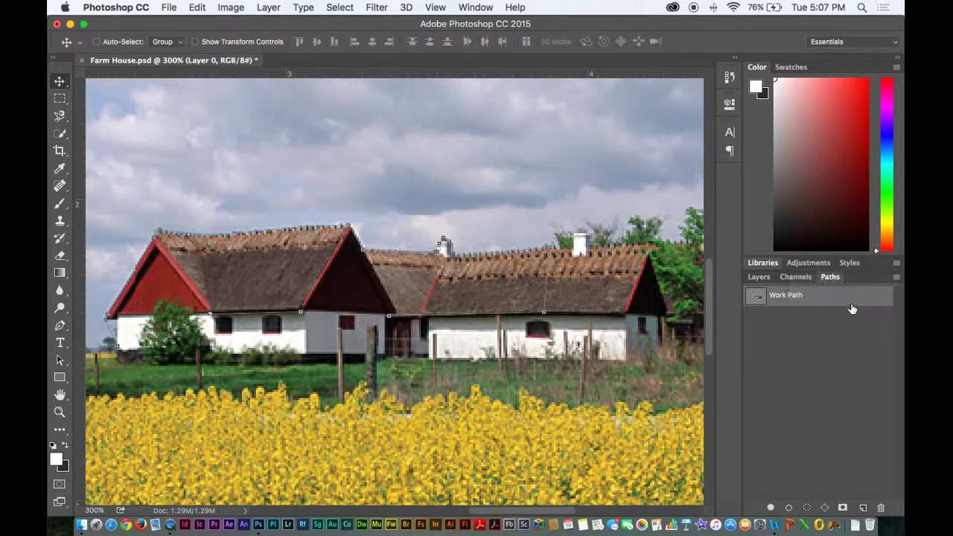
left_click(896, 277)
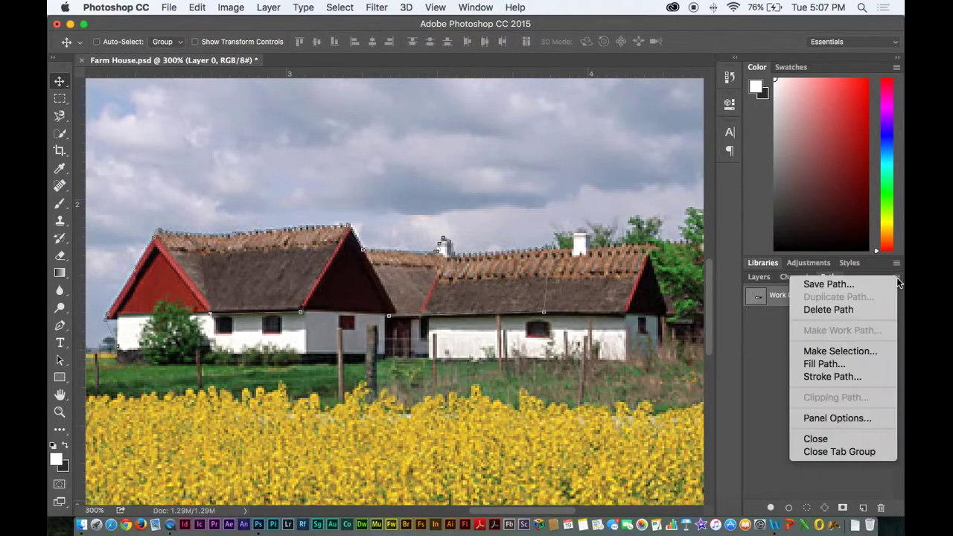
left_click(860, 351)
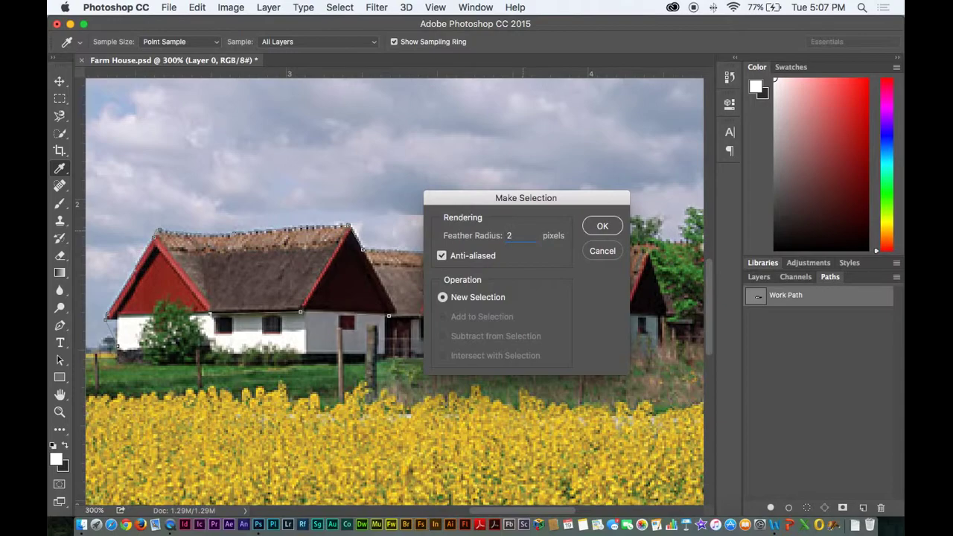
left_click(602, 225)
key("v")
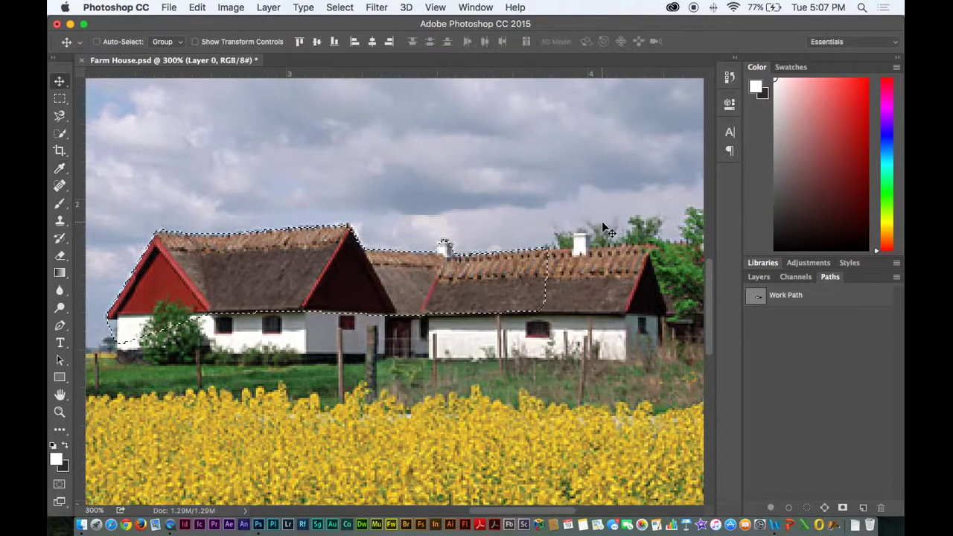
Shift the feathered farmhouse selection slightly to test its edges, and revert the history to the last Delete Anchor Point state.
mouse_move(503, 271)
left_mouse_down()
mouse_move(506, 254)
mouse_move(490, 252)
mouse_move(513, 259)
mouse_move(507, 249)
mouse_move(496, 257)
left_mouse_up()
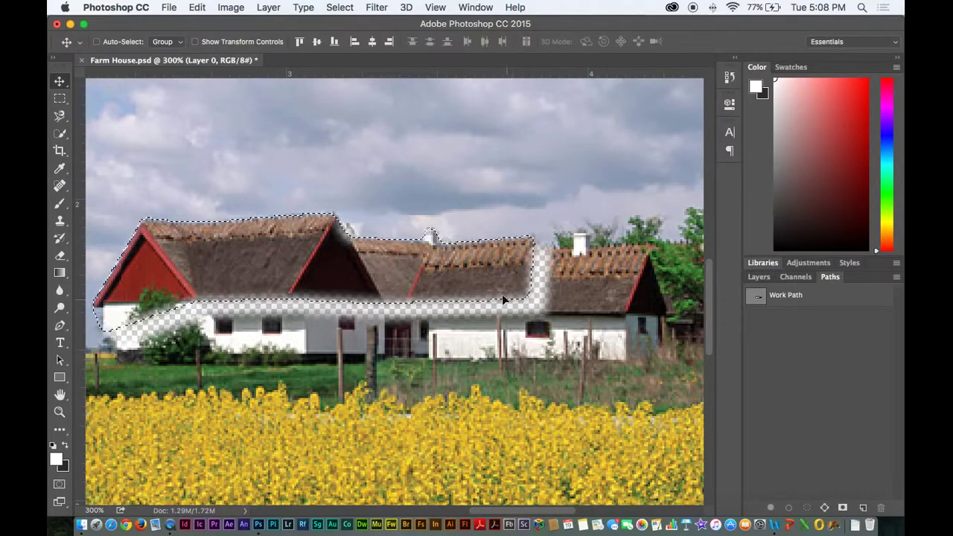
mouse_move(501, 294)
left_mouse_down()
mouse_move(512, 286)
mouse_move(506, 294)
left_mouse_up()
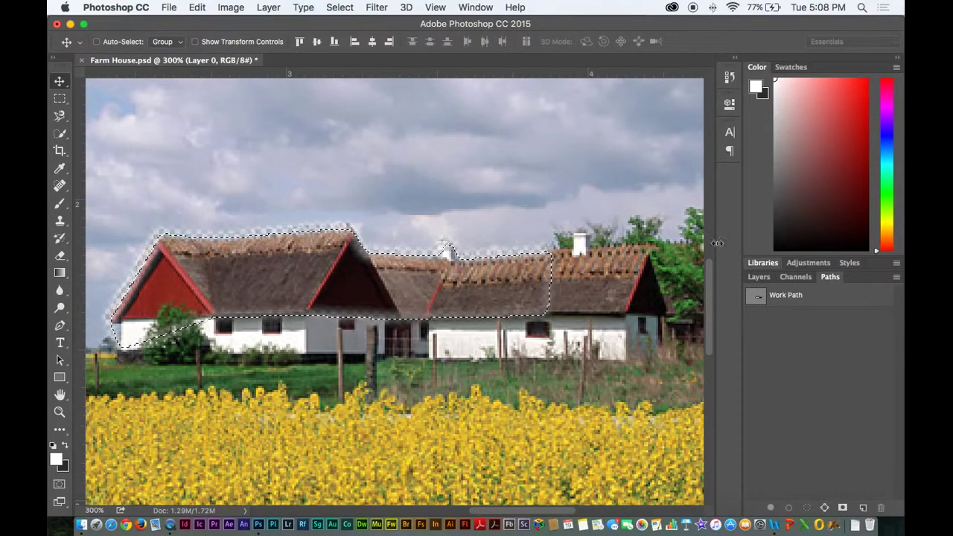
left_click(758, 277)
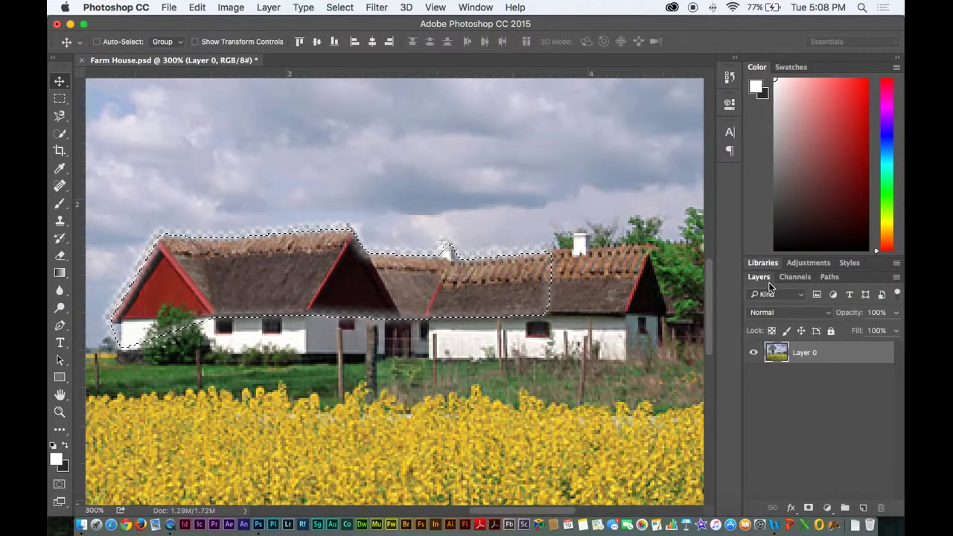
left_click(729, 76)
left_click(634, 346)
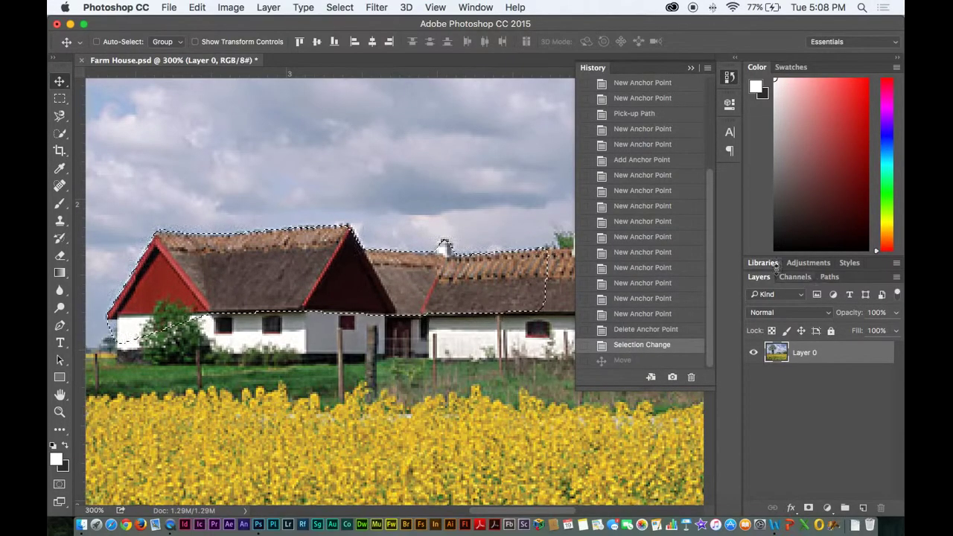
left_click(648, 329)
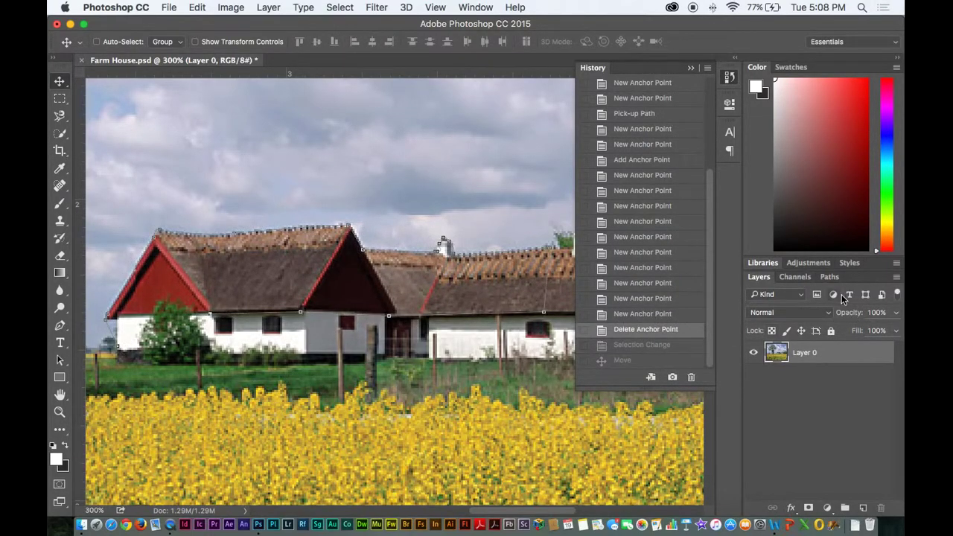
left_click(691, 69)
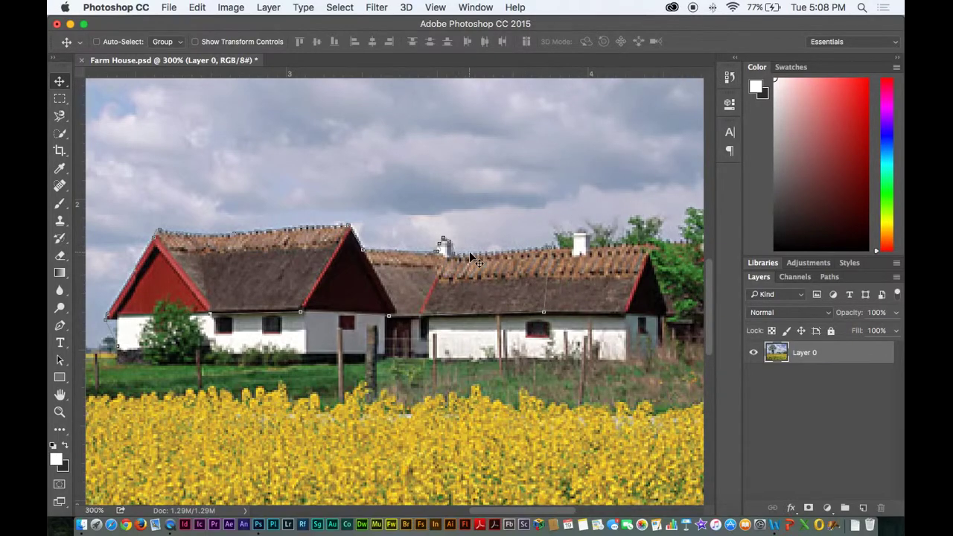
Convert the work path into a new anti-aliased selection without feathering, and activate the Move tool.
left_click(830, 277)
left_click(897, 277)
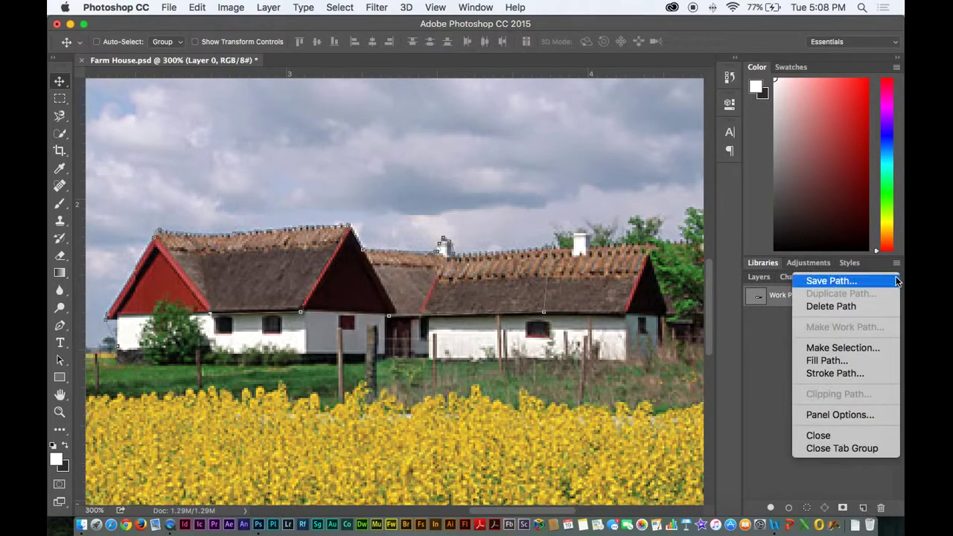
left_click(846, 345)
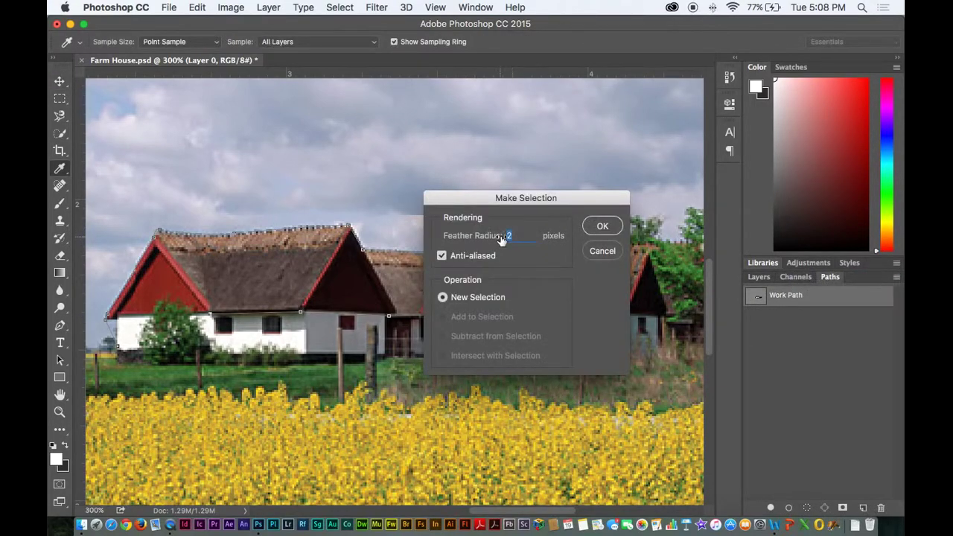
key("Return")
key("v")
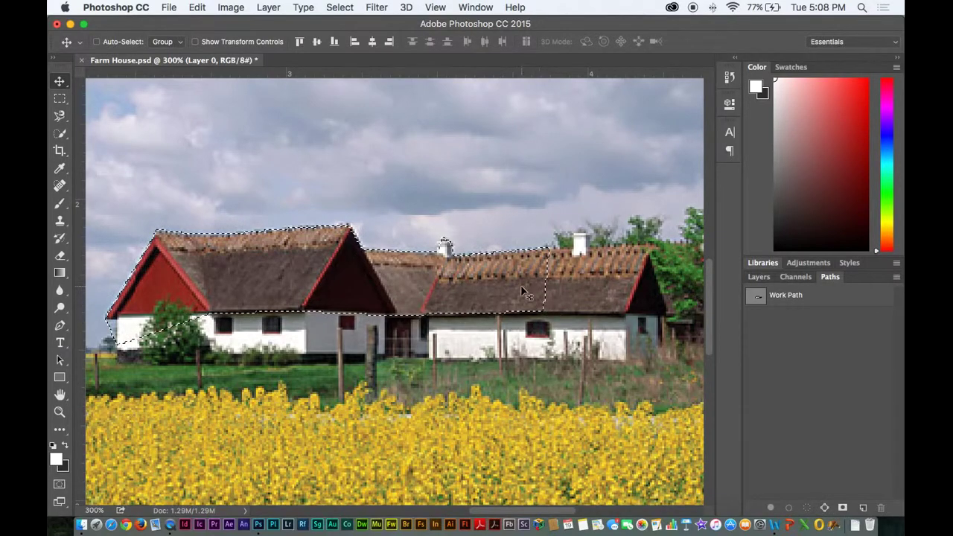
Try moving the hard-edged farmhouse selection and undo the move, and practise deselecting and restoring the selection.
left_click_drag(480, 291, 458, 278)
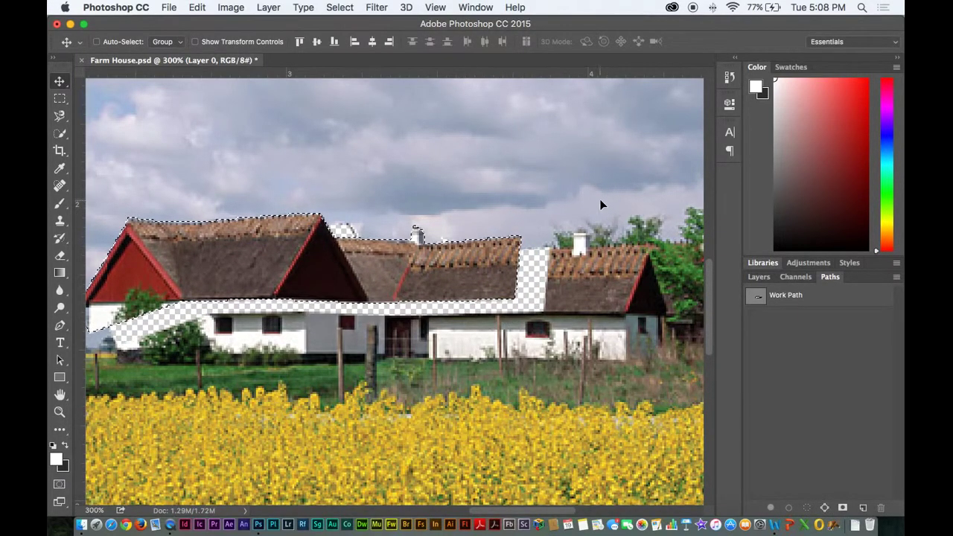
key("super+z")
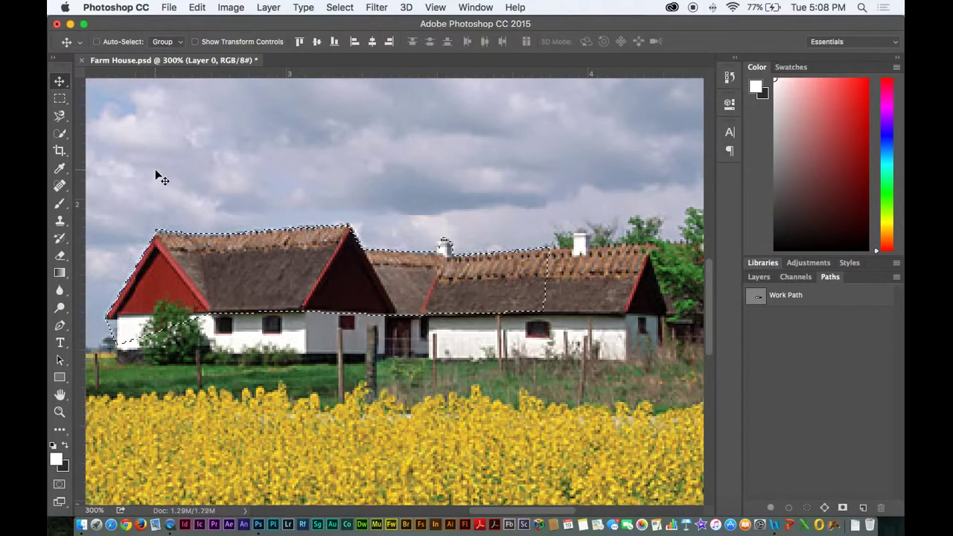
key("super+d")
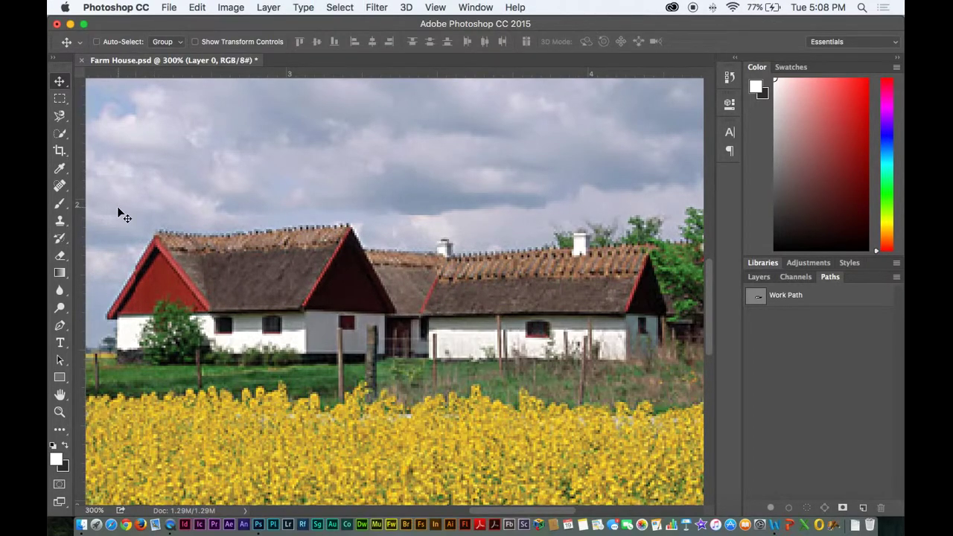
key("super+z")
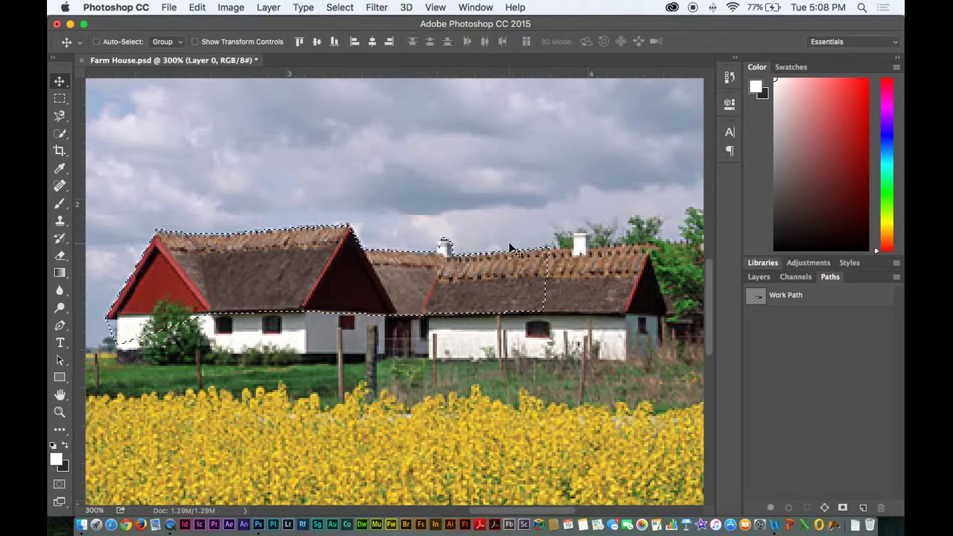
key("super+minus")
key("super+shift+d")
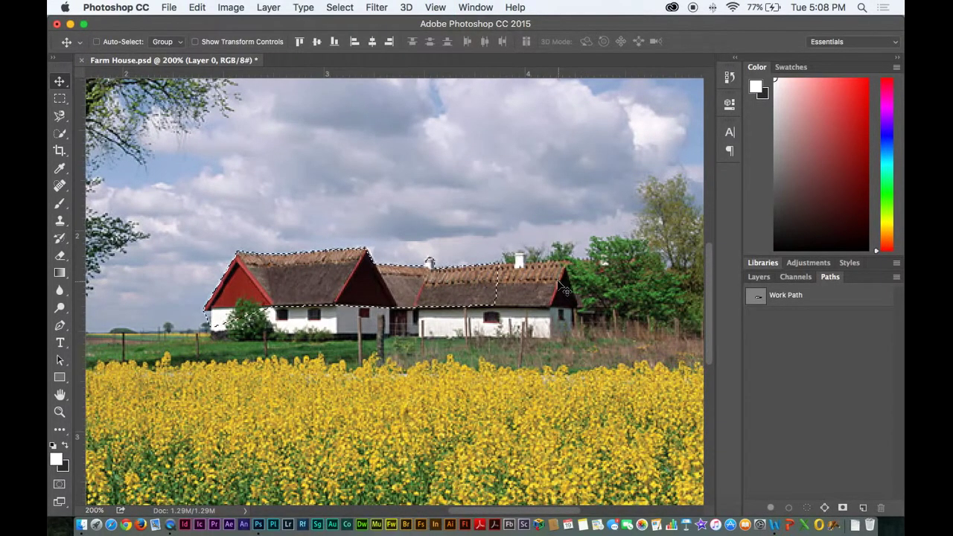
Convert the work path into an anti-aliased selection with a 0-pixel feather radius, added to the existing farmhouse selection.
key("p")
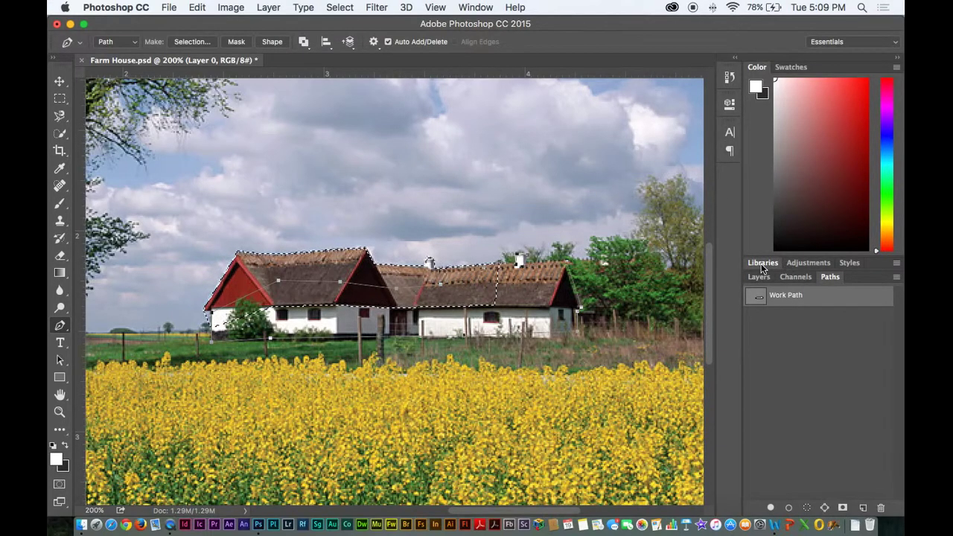
left_click(896, 278)
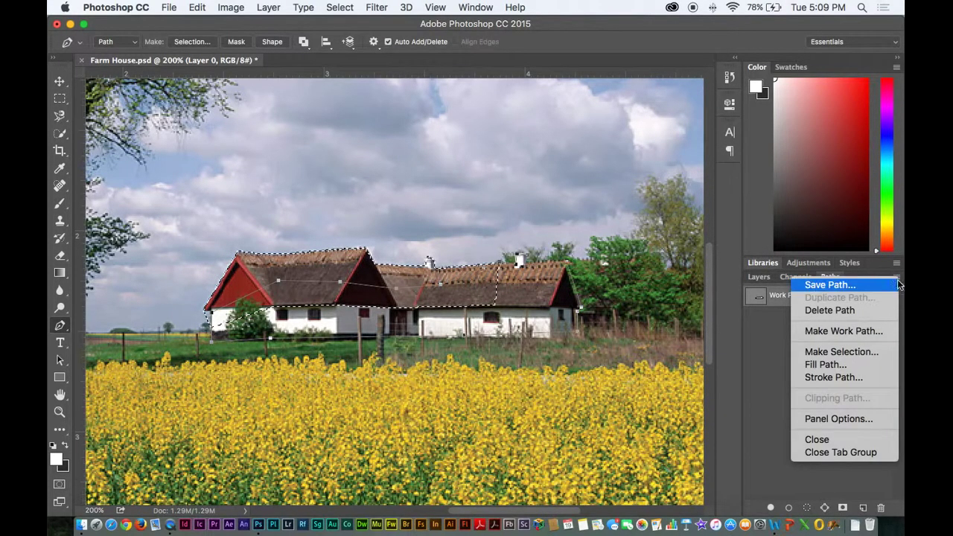
left_click(854, 353)
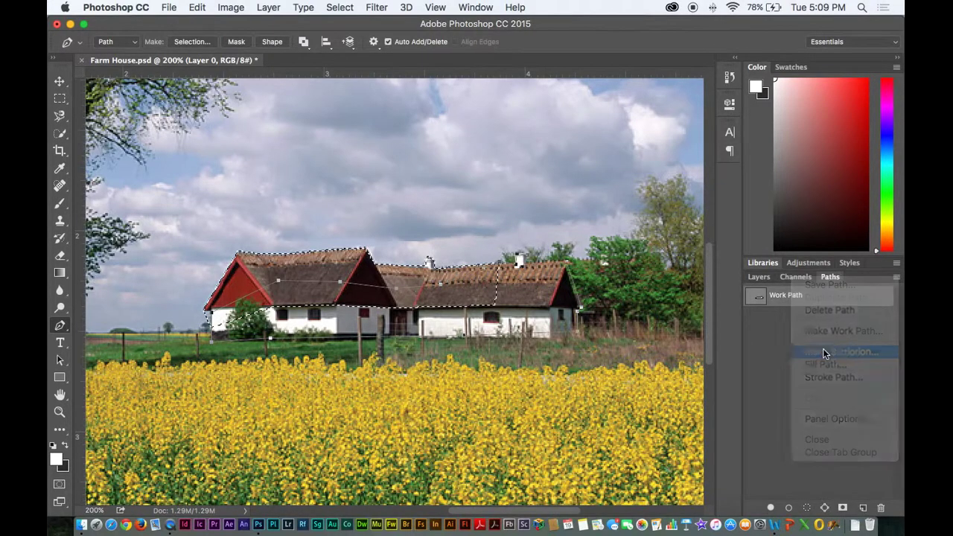
left_click_drag(490, 206, 507, 101)
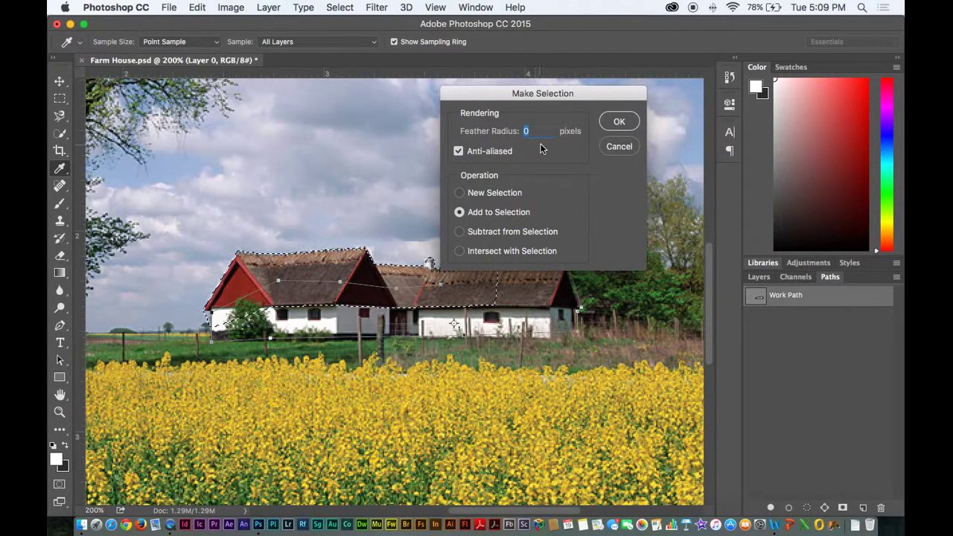
left_click(619, 123)
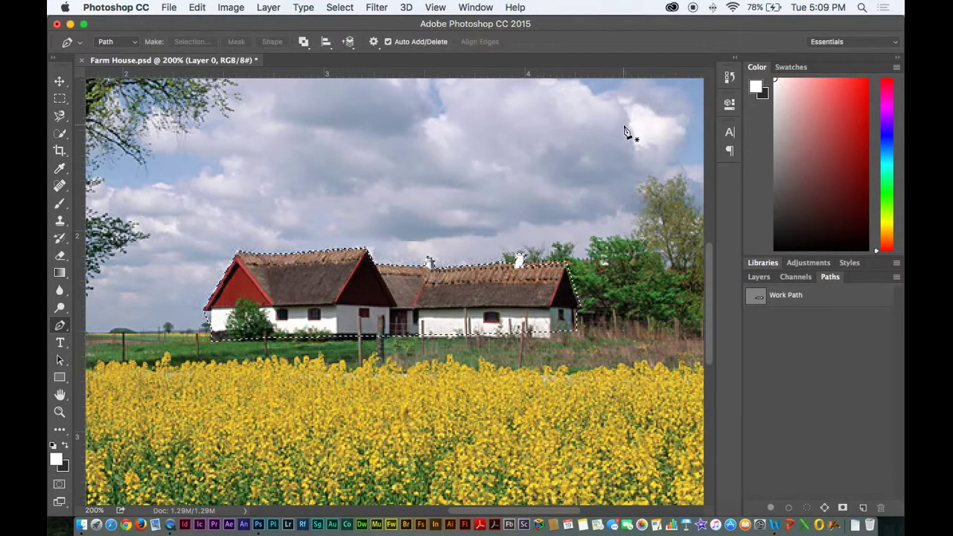
key("v")
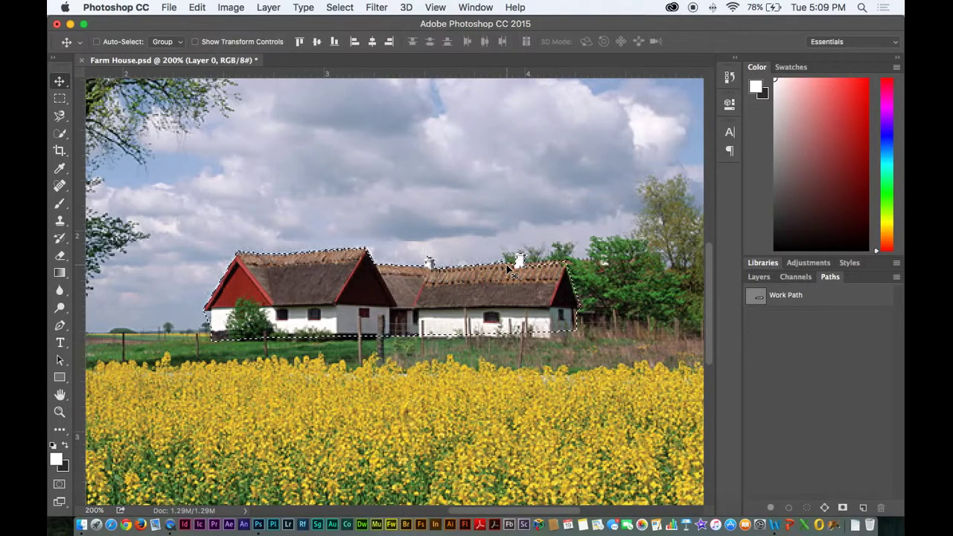
Add the entire yellow flower field to the farmhouse selection with the Lasso Tool, following the field's upper edge.
scroll(417, 191, "up", 2)
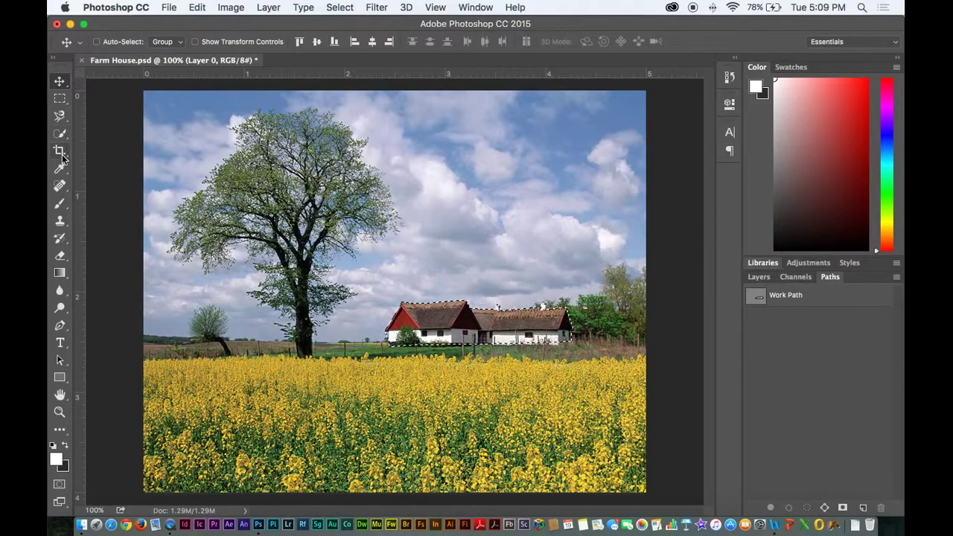
left_click(65, 119)
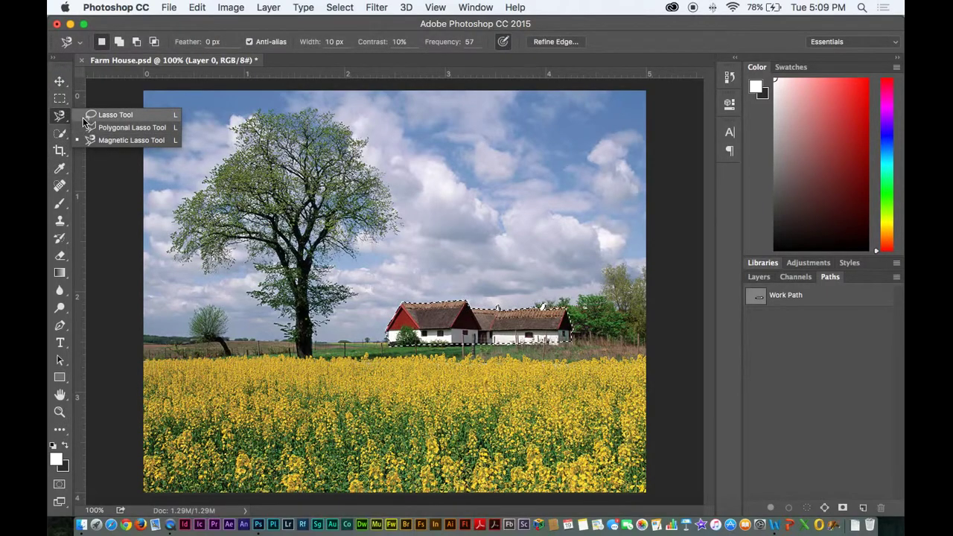
left_click(113, 114)
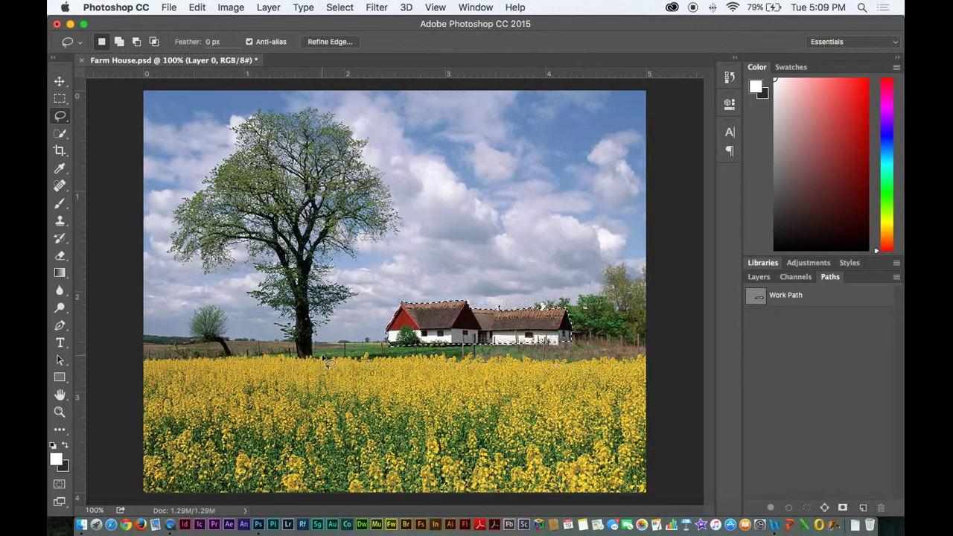
key("shift")
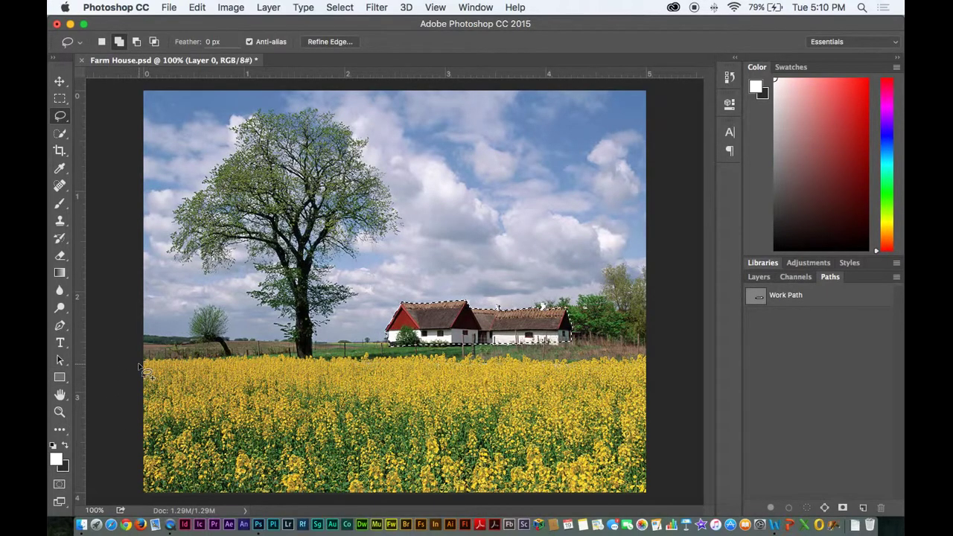
left_click_drag(167, 362, 312, 359)
left_click_drag(387, 360, 477, 359)
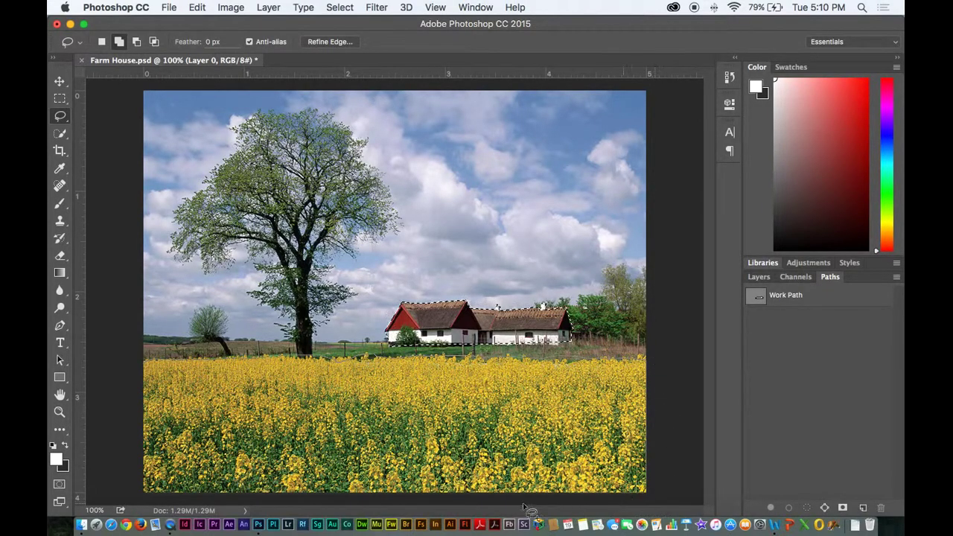
mouse_move(525, 508)
left_mouse_down()
mouse_move(157, 509)
mouse_move(126, 469)
mouse_move(106, 353)
left_mouse_up()
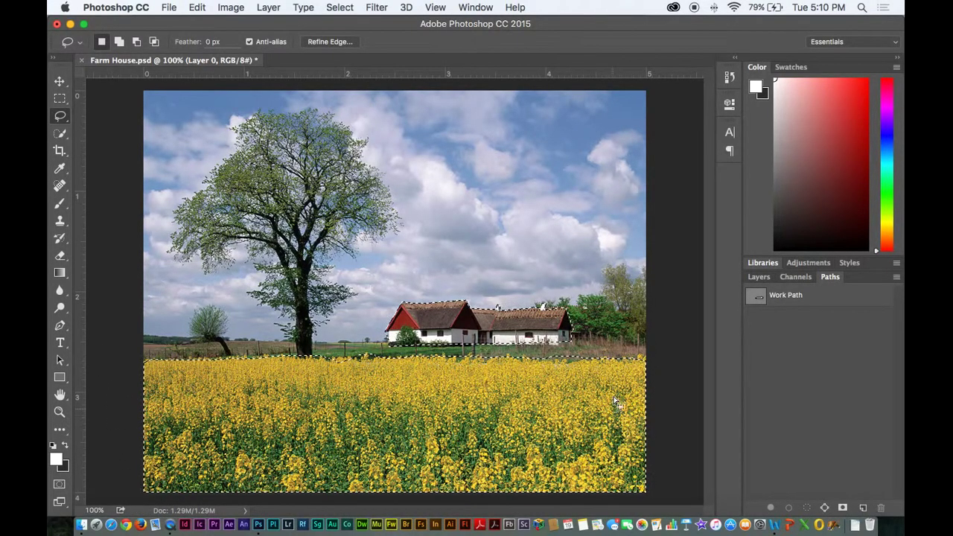
Copy the selected farmhouse and flower field from the photo and paste them onto their own layer.
left_click(771, 278)
key("v")
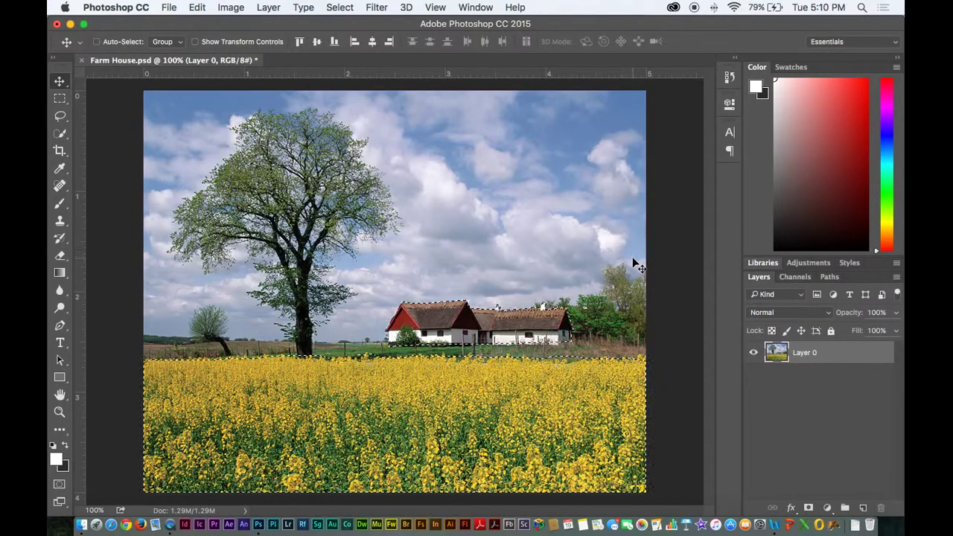
key("ctrl+c")
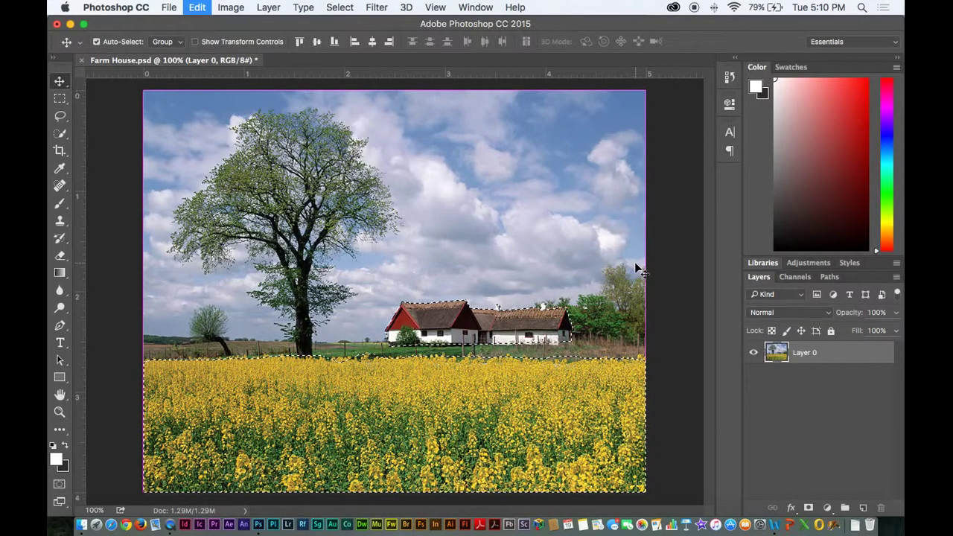
key("ctrl+v")
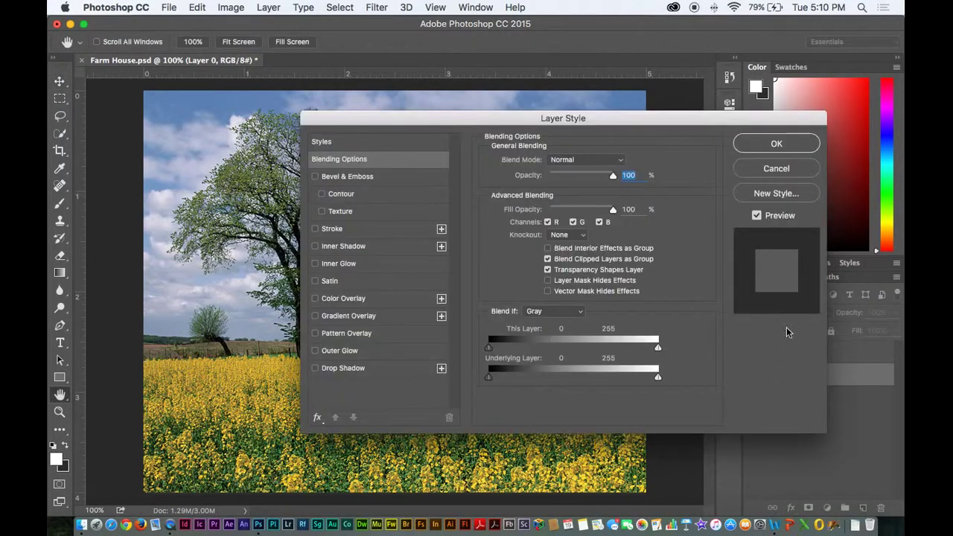
left_click(783, 167)
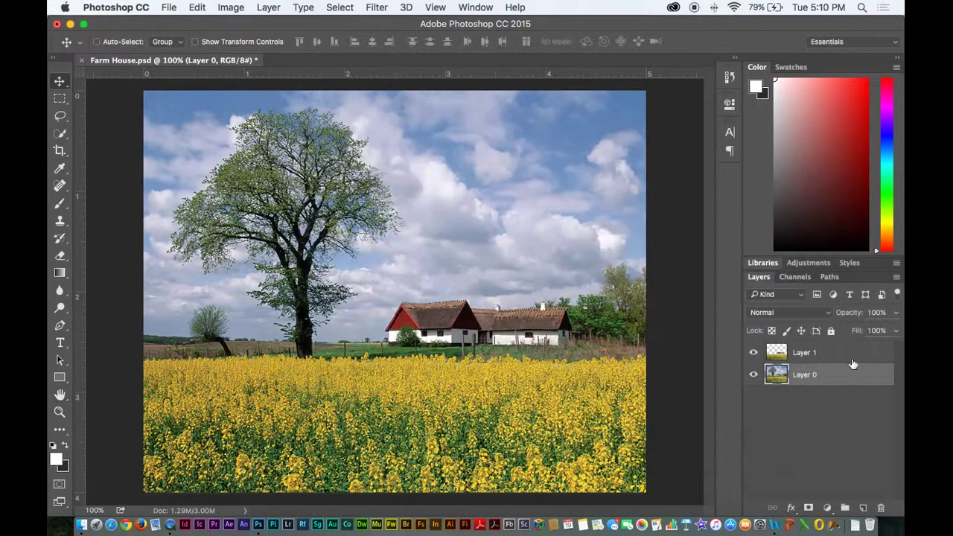
Create an empty layer between the pasted cutout and the original photo, and delete the original photo layer.
left_click(862, 508)
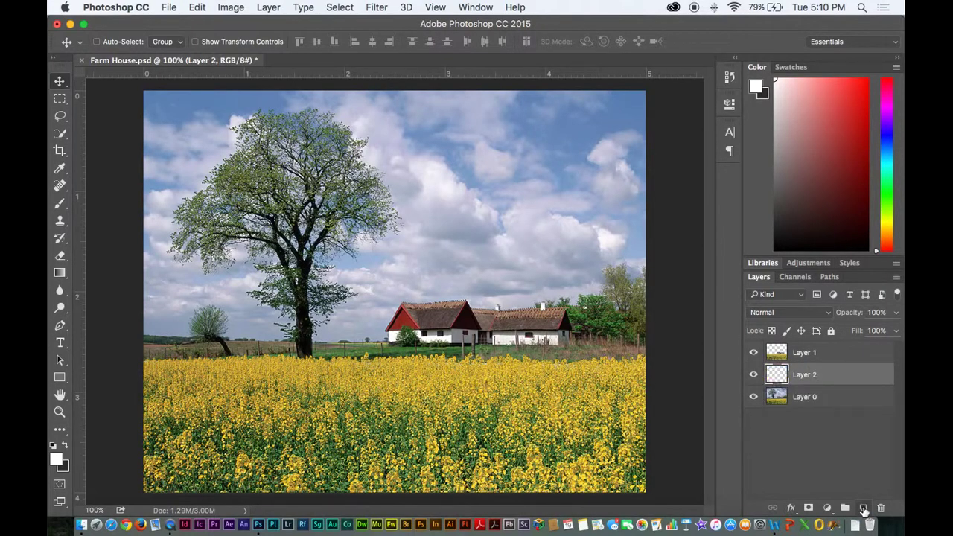
left_click(776, 398)
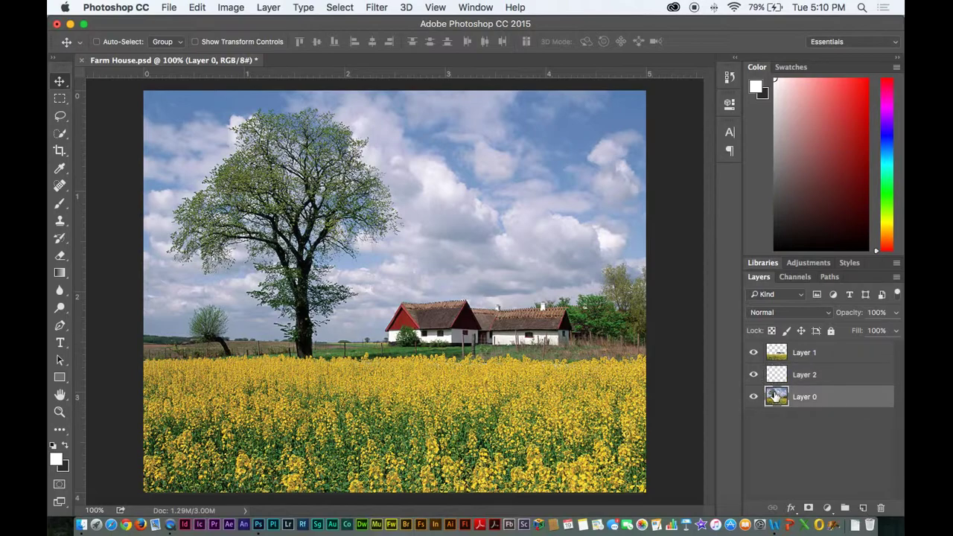
key("Delete")
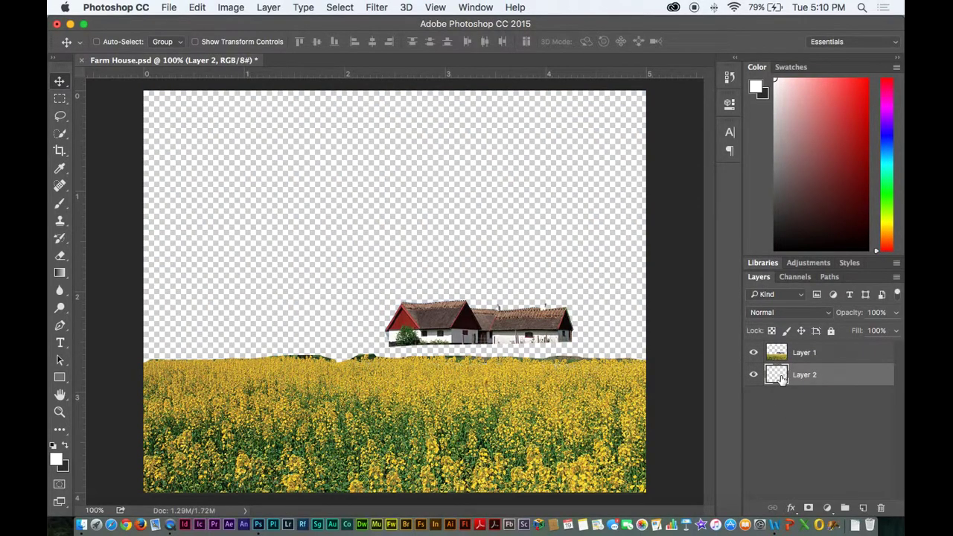
Fill the whole canvas on the empty layer with a bright sky blue in Normal mode at 100% opacity, and deselect.
key("super+a")
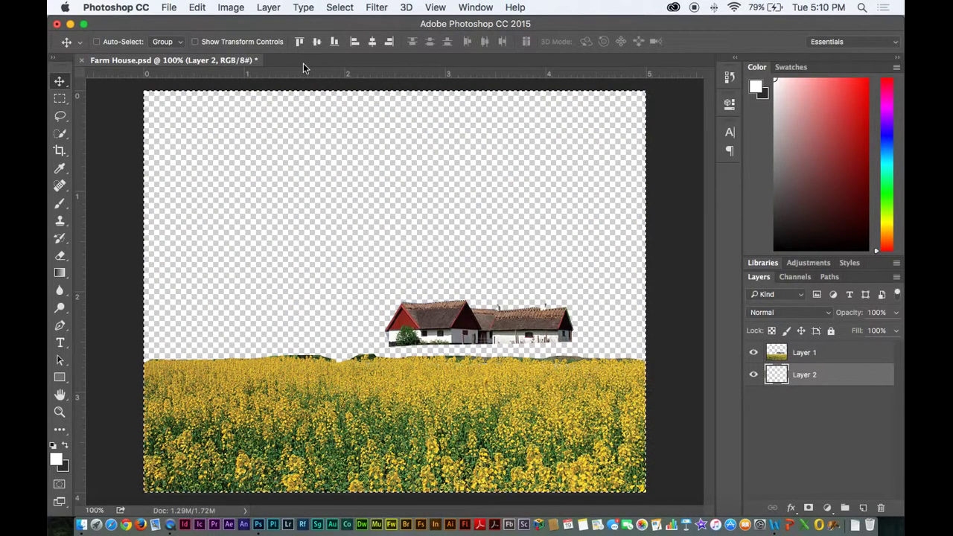
left_click(176, 6)
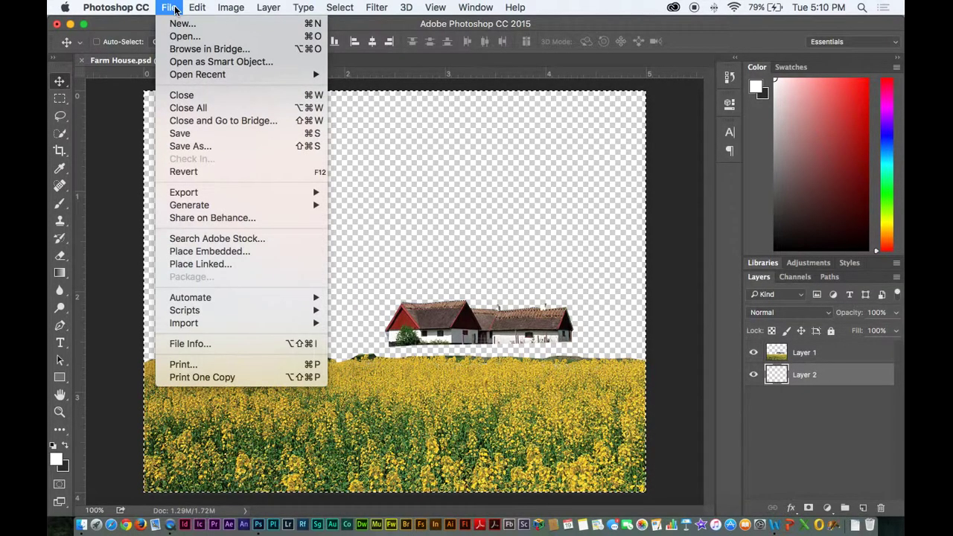
mouse_move(198, 7)
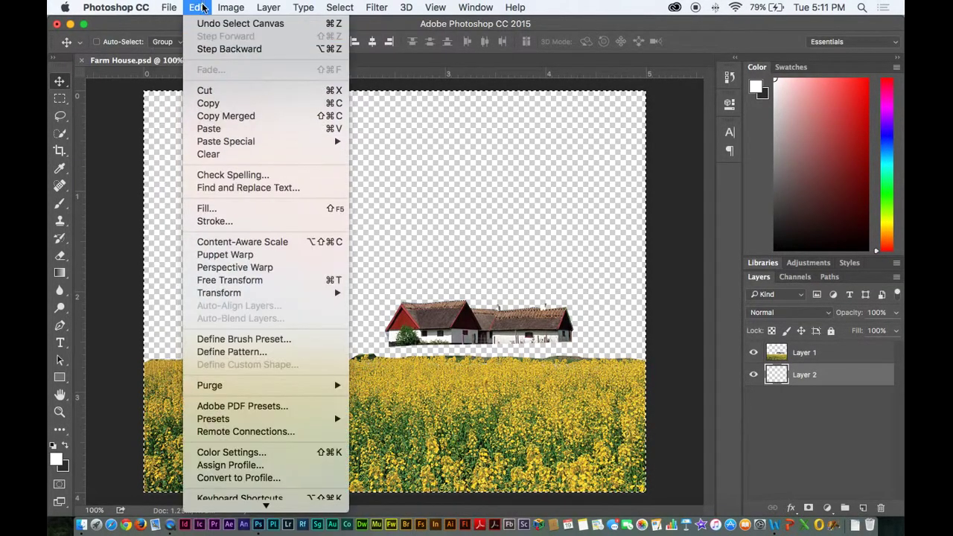
left_click(266, 212)
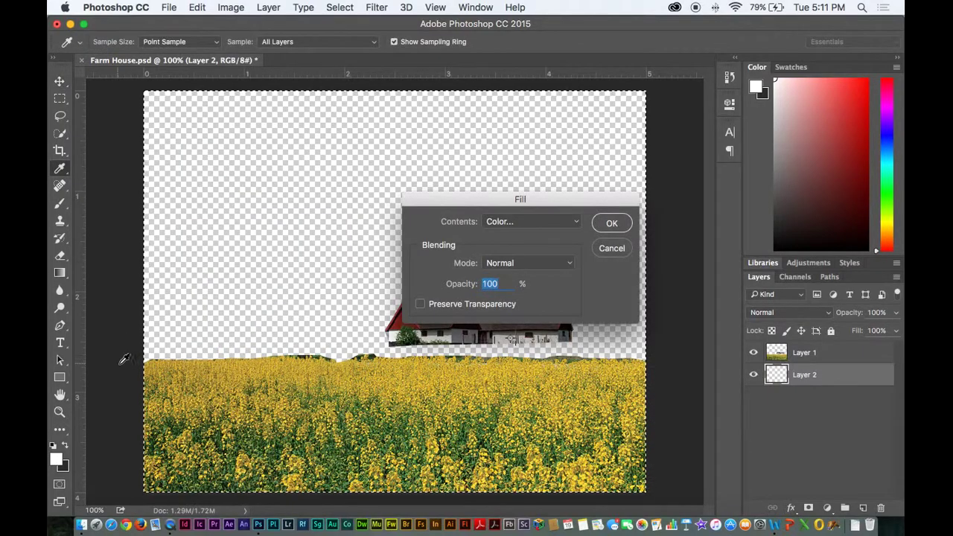
left_click(522, 223)
left_click(515, 219)
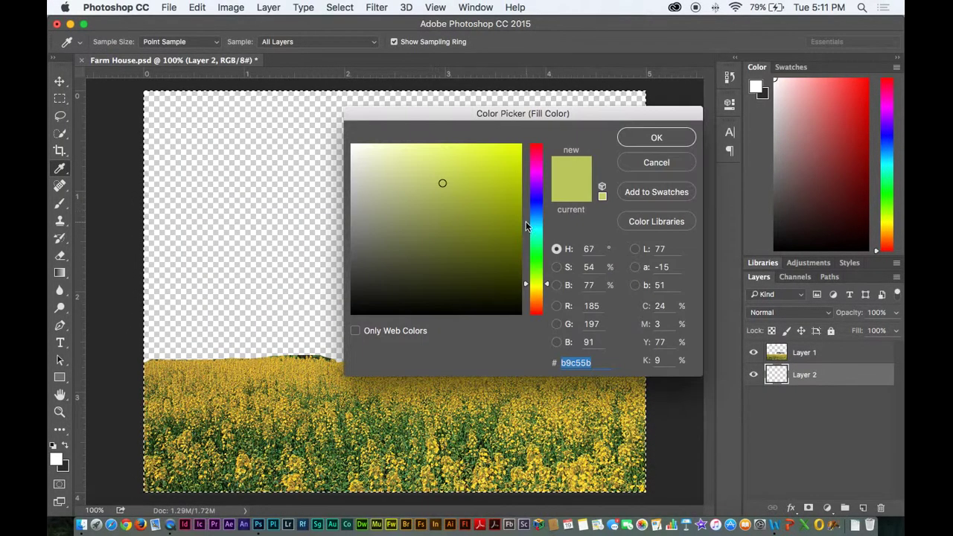
mouse_move(516, 195)
left_mouse_down()
mouse_move(516, 149)
mouse_move(506, 144)
mouse_move(506, 158)
left_mouse_up()
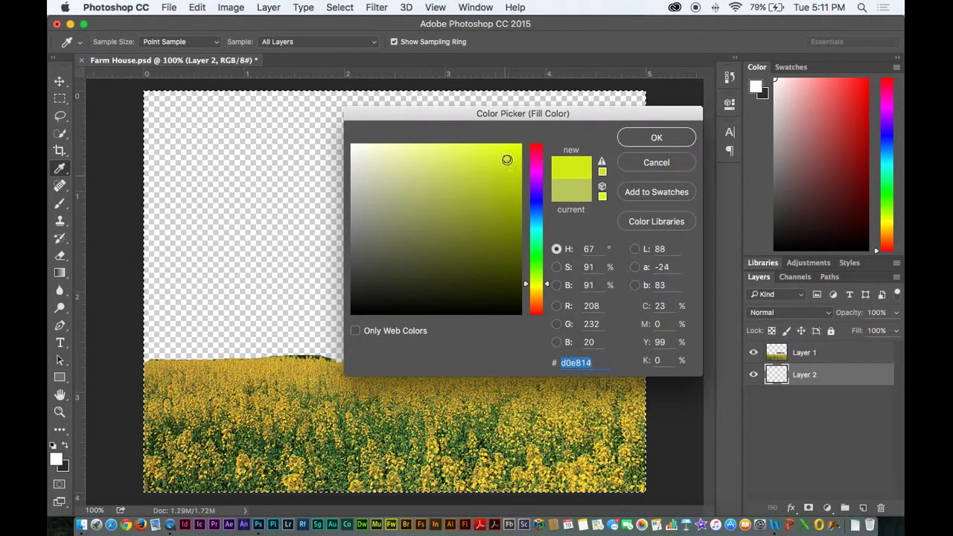
left_click(537, 223)
left_click_drag(538, 223, 537, 213)
left_click_drag(491, 170, 475, 156)
left_click(655, 137)
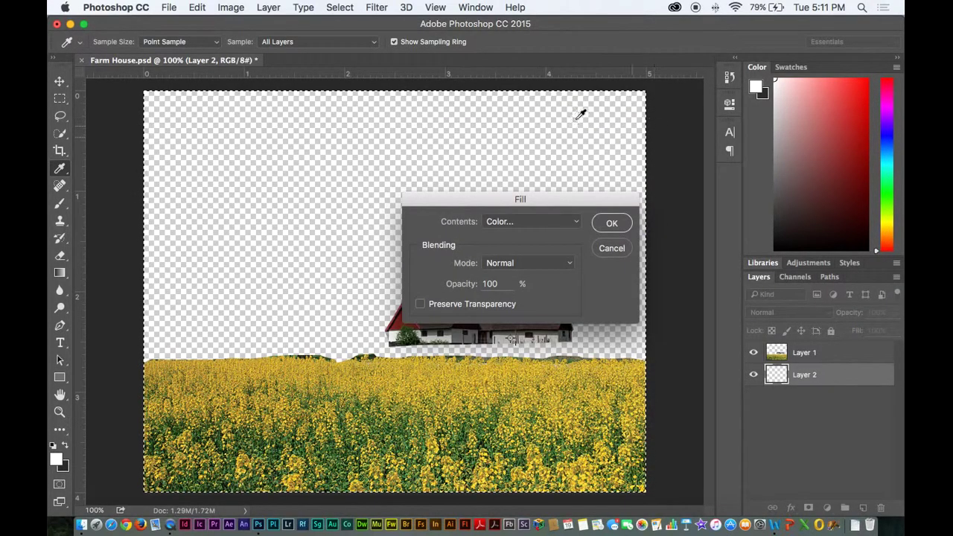
left_click(610, 224)
key("v")
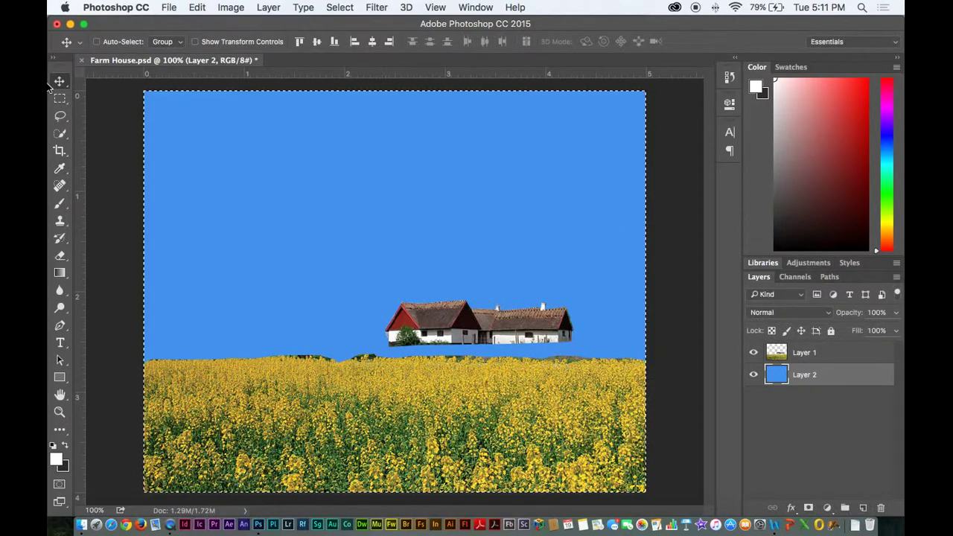
key("super+d")
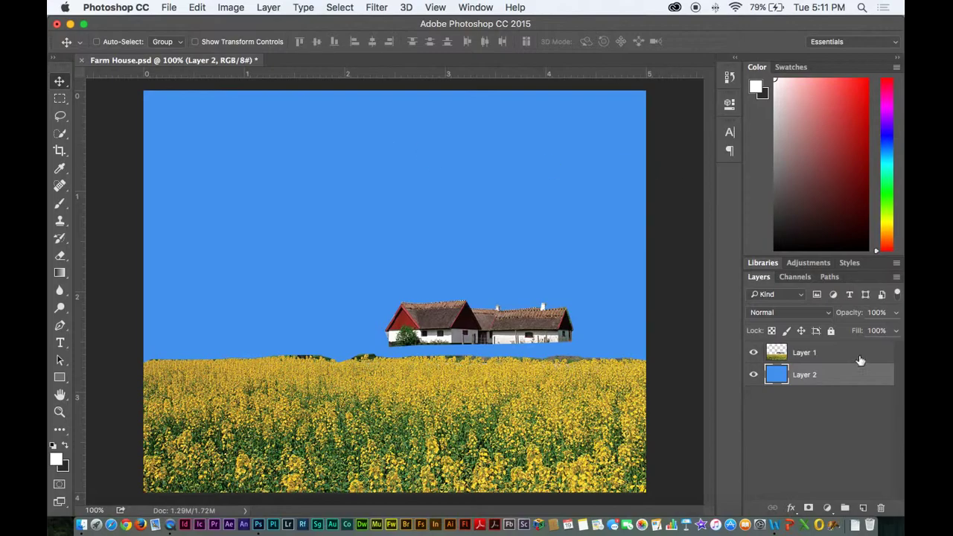
Revert the document history to the Close Path state and deselect the farmhouse.
left_click(729, 78)
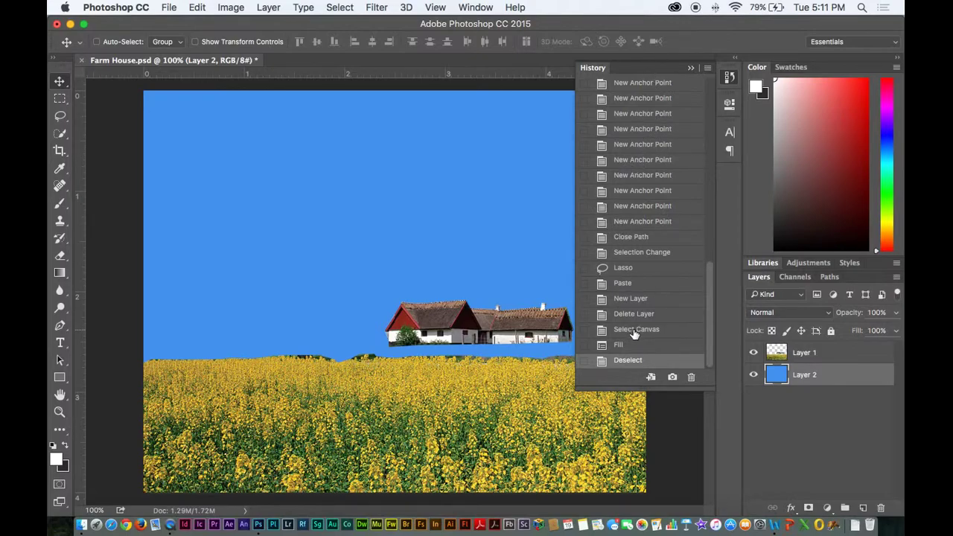
key("super+z")
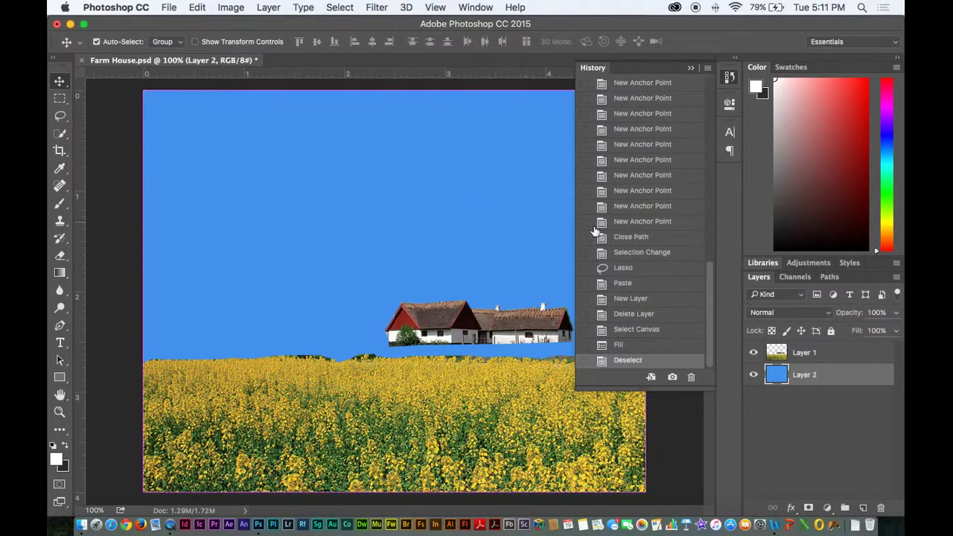
key("super+z")
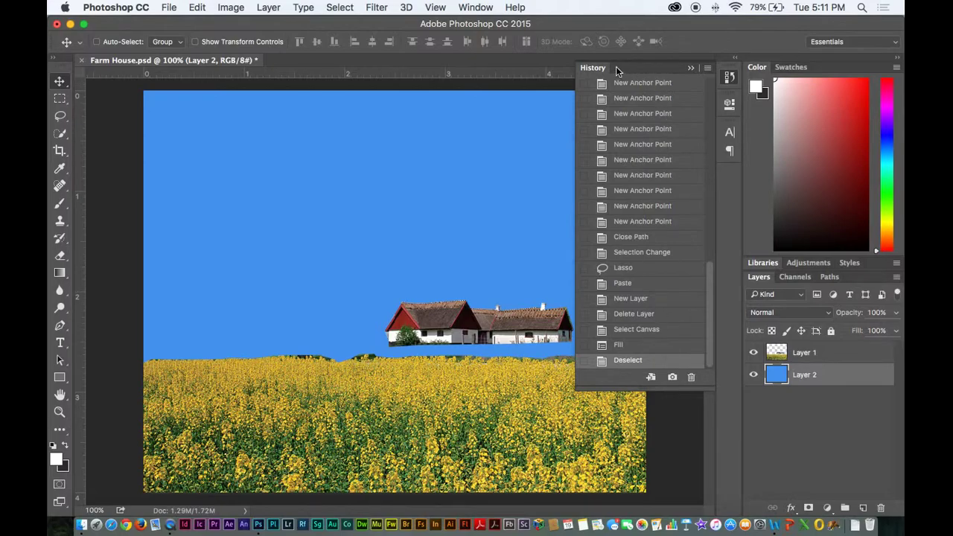
left_click(638, 298)
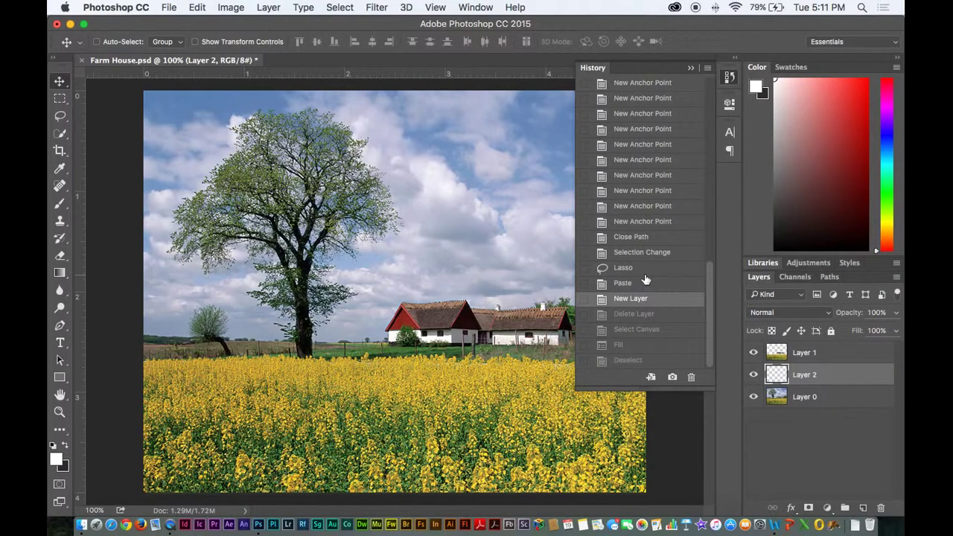
left_click(644, 270)
left_click(650, 237)
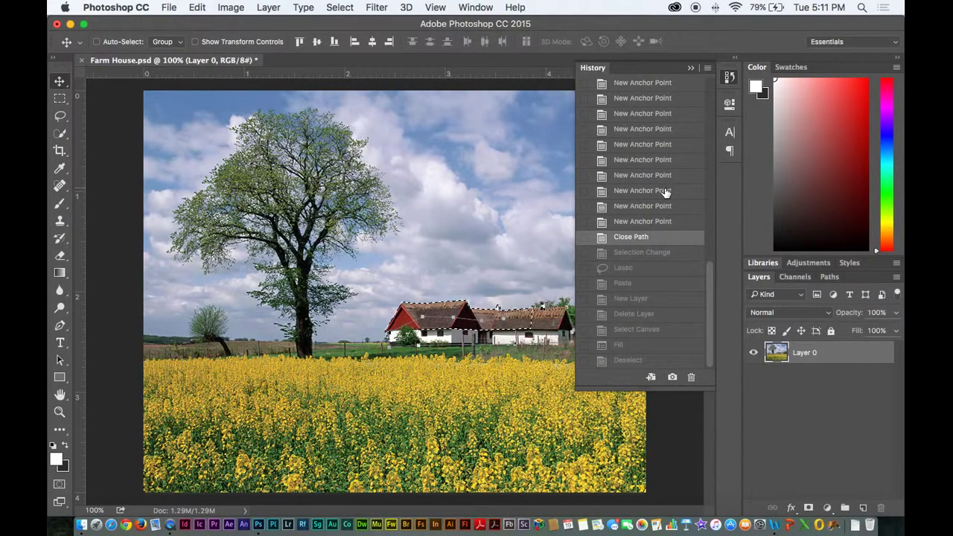
left_click(691, 68)
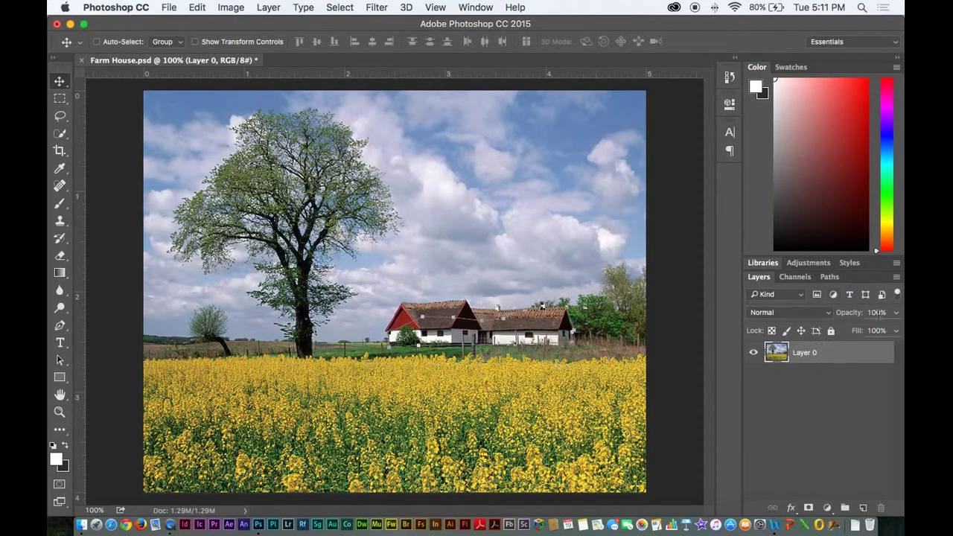
left_click(729, 77)
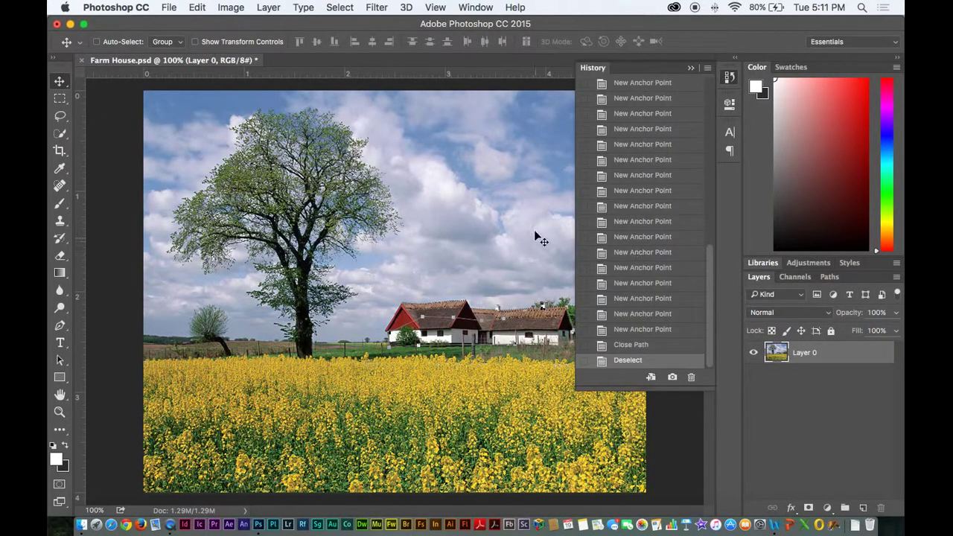
Step the document history back to an earlier New Anchor Point state, show the paths, and deselect the farmhouse.
left_click(626, 238)
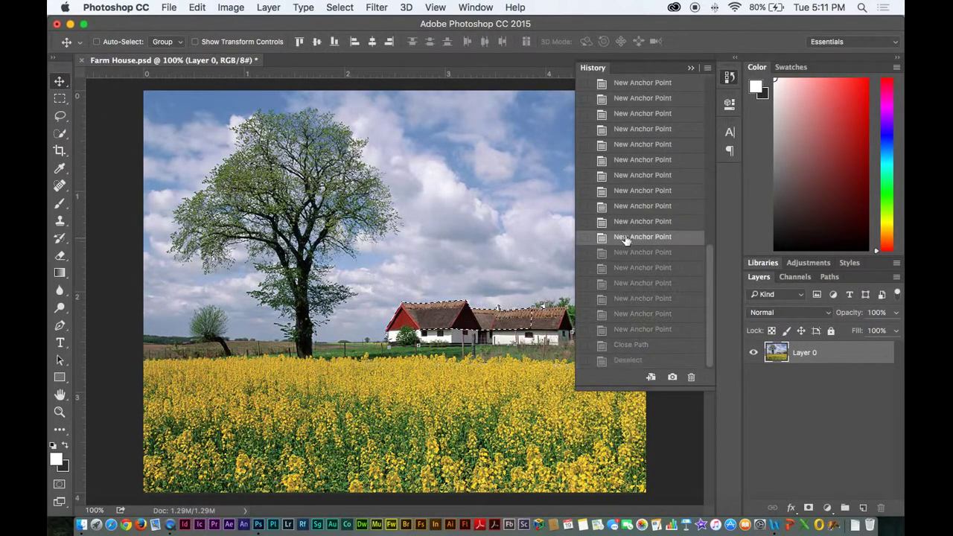
left_click(829, 276)
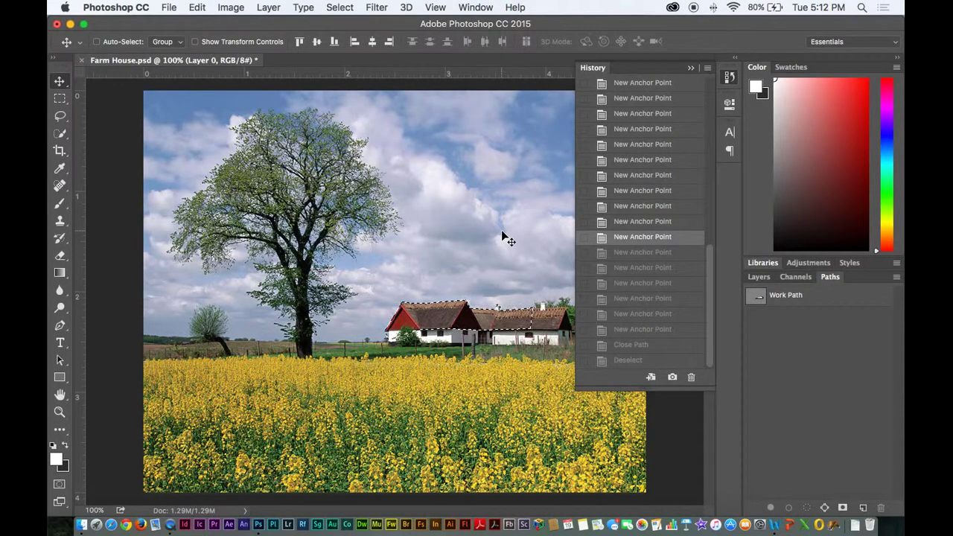
key("super+d")
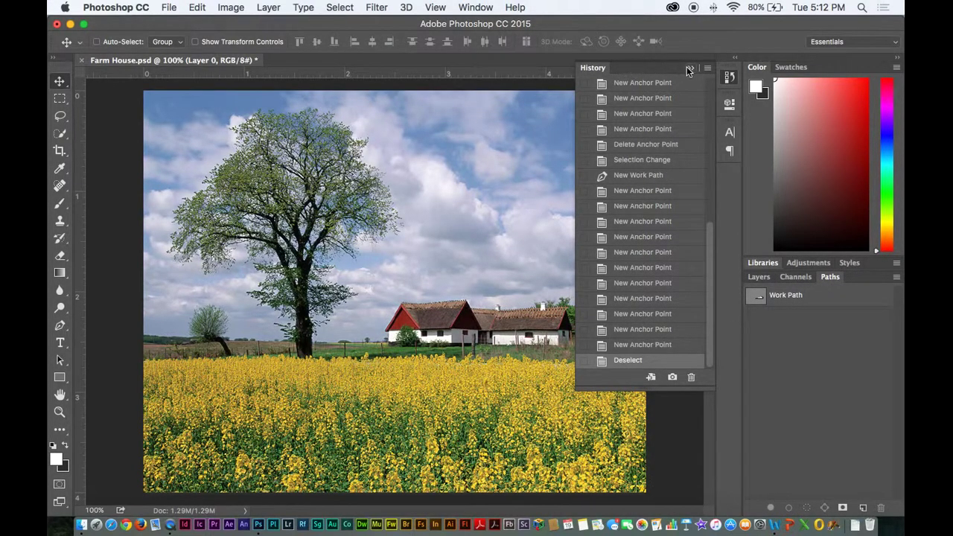
left_click(688, 69)
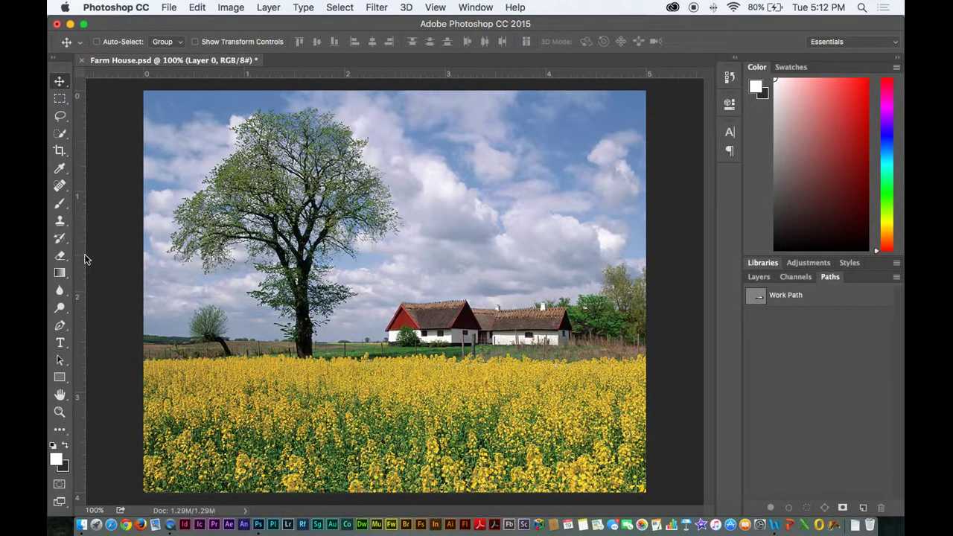
Crop the photo with the Crop Tool around the large tree, cutting away most of the farmhouse and the lower flower field.
left_click(62, 152)
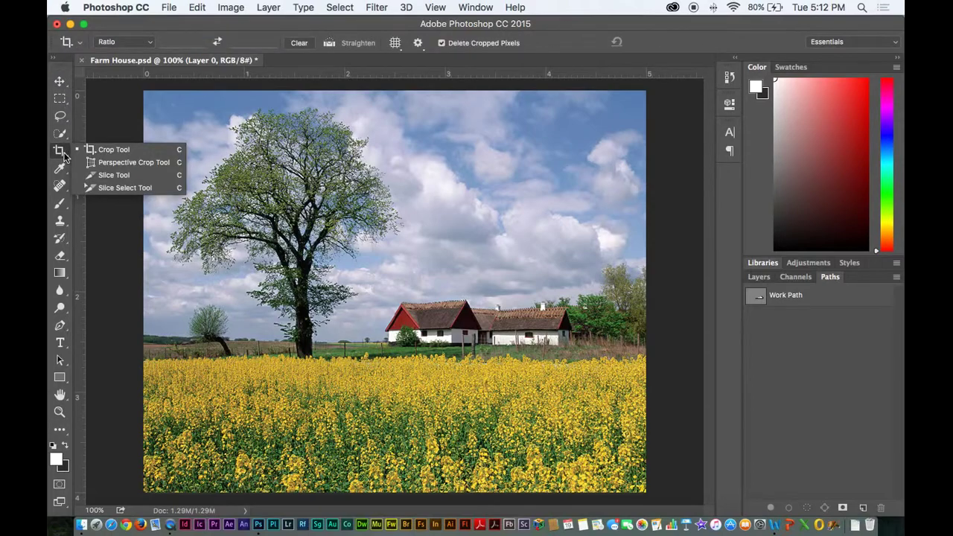
left_click(61, 155)
left_click(61, 155)
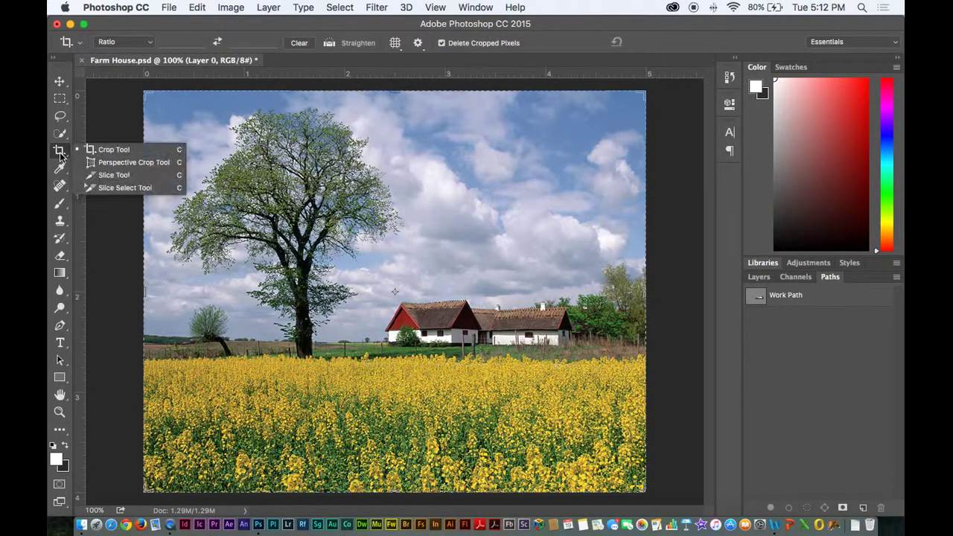
left_click(91, 151)
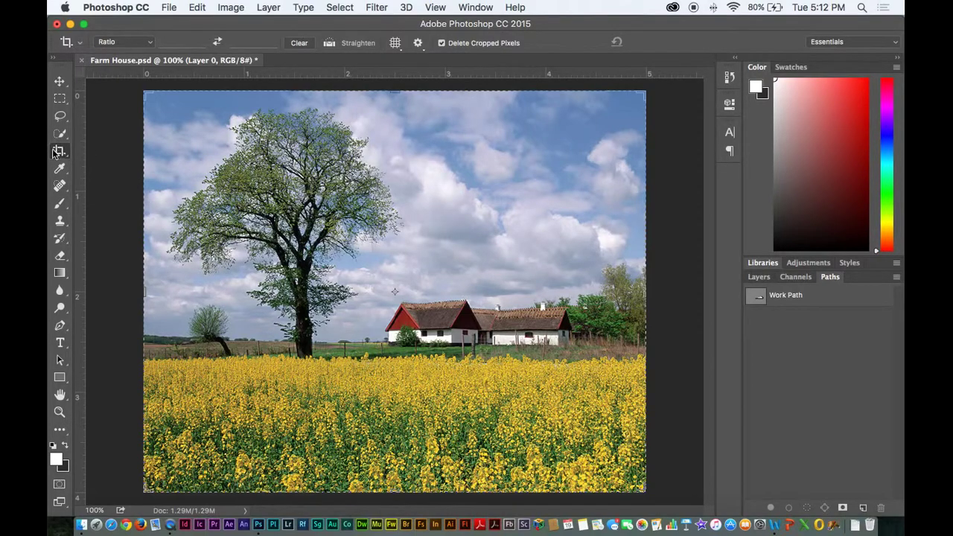
left_click(58, 152)
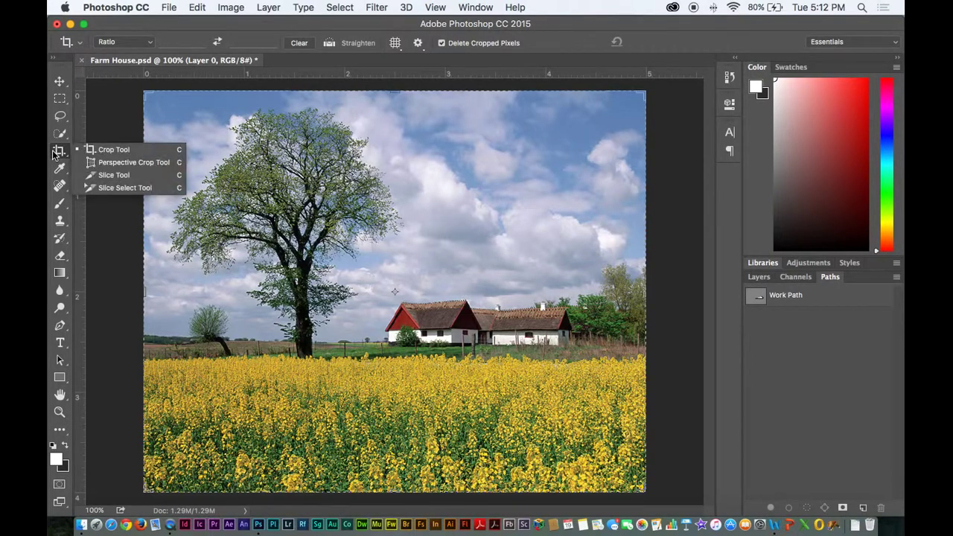
left_click(142, 151)
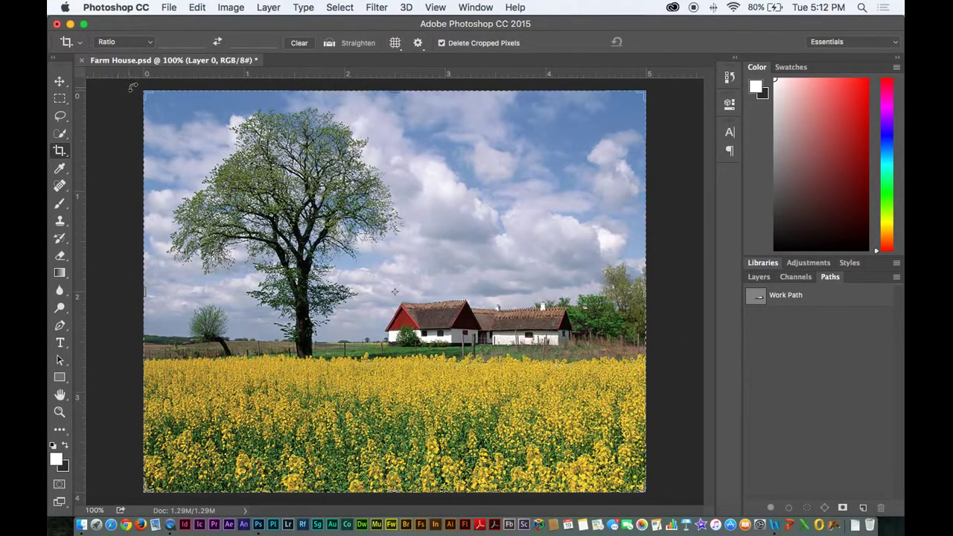
mouse_move(142, 90)
left_mouse_down()
mouse_move(158, 100)
mouse_move(160, 120)
mouse_move(140, 79)
mouse_move(147, 95)
mouse_move(142, 89)
left_mouse_up()
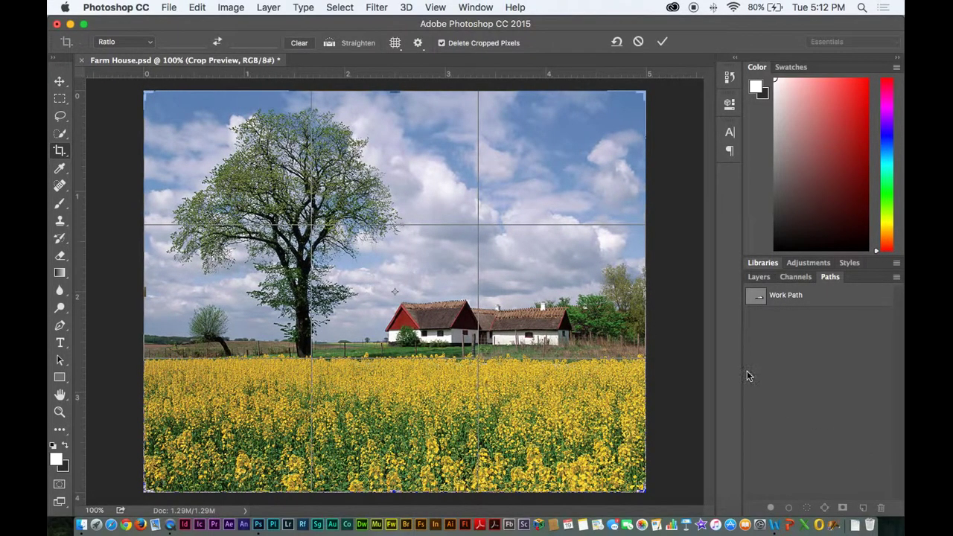
left_click_drag(648, 279, 540, 268)
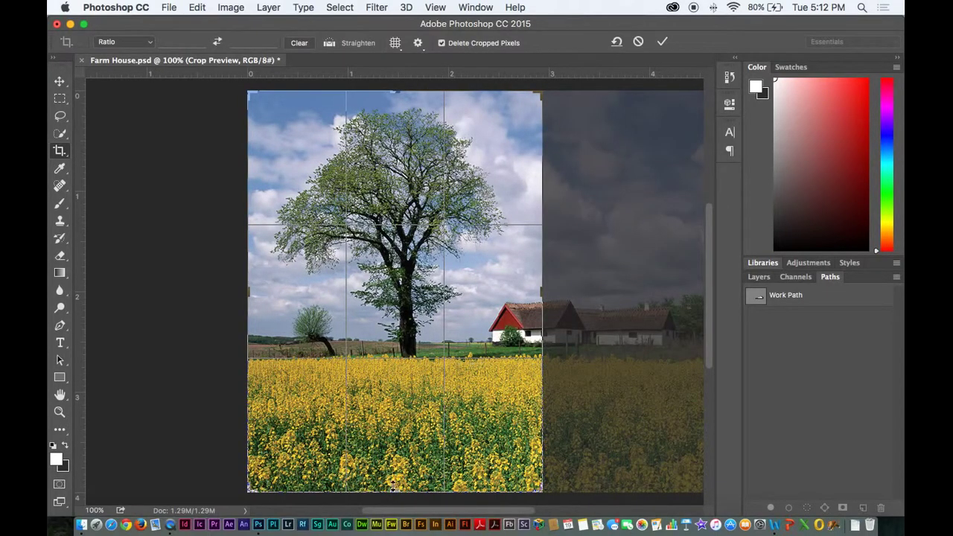
left_click_drag(392, 486, 428, 405)
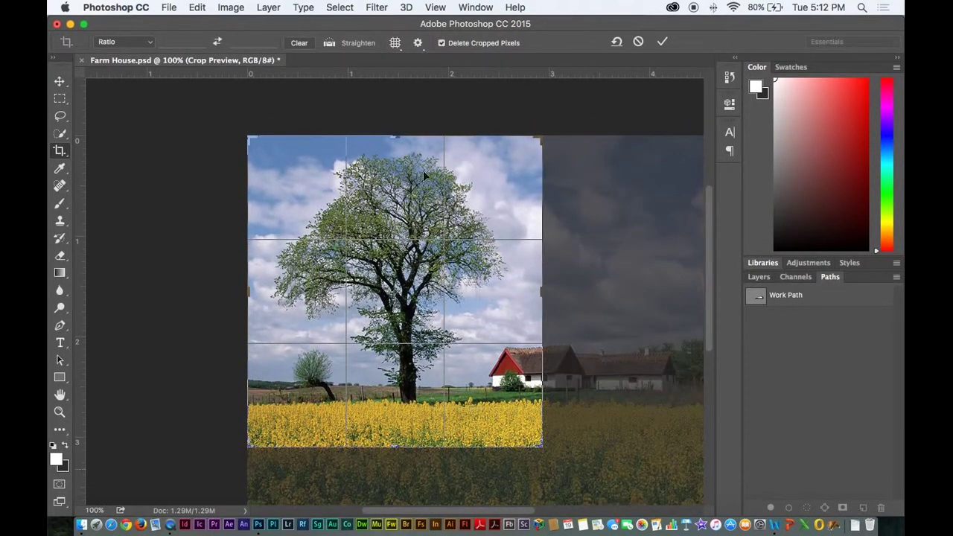
left_click_drag(396, 135, 399, 144)
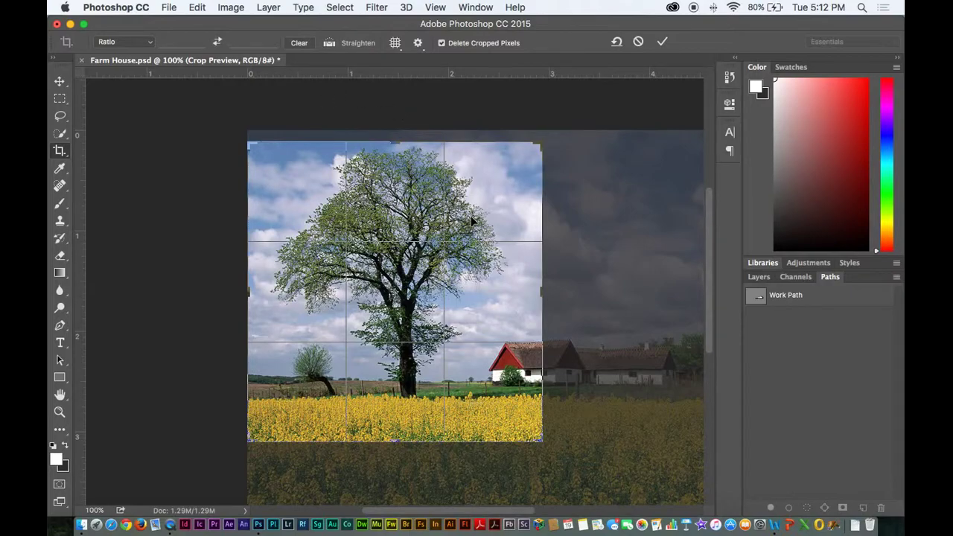
key("Return")
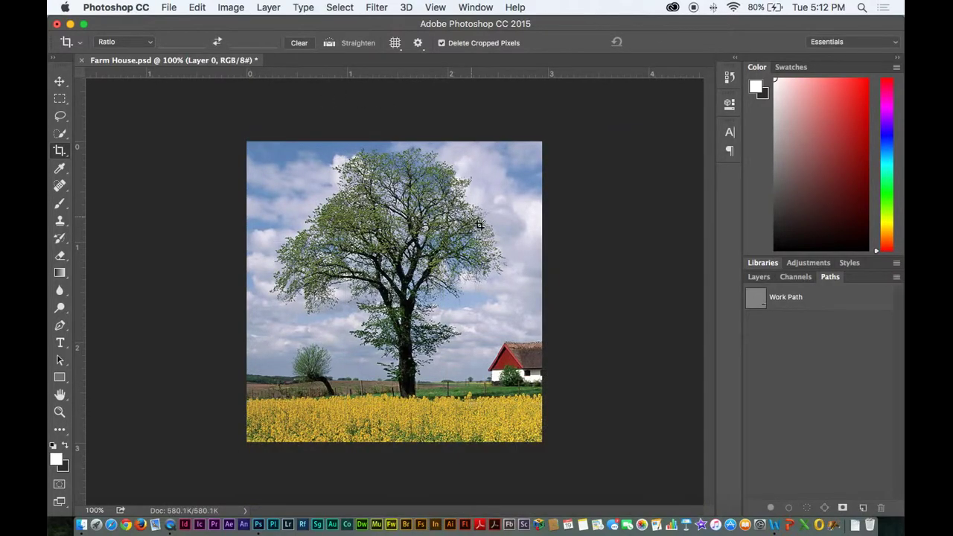
Undo the crop and show the document's layers.
key("super")
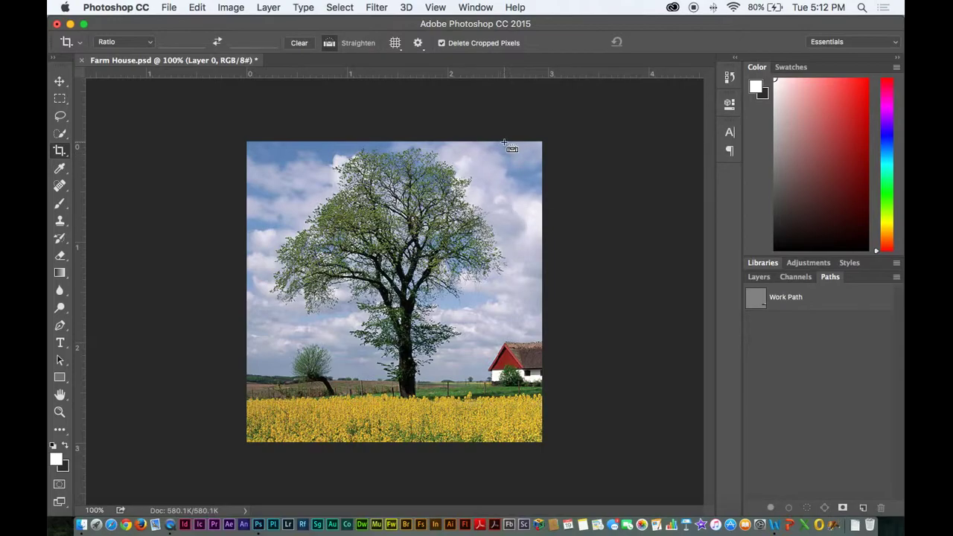
key("super+z")
left_click(760, 277)
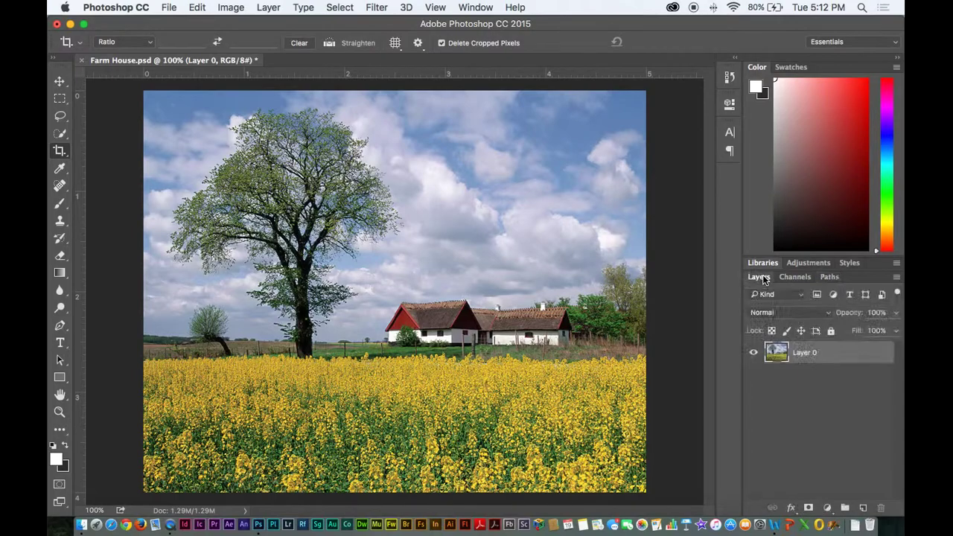
Draw a loose freehand Lasso selection around the large tree, from above the crown down to the trunk's base.
key("m")
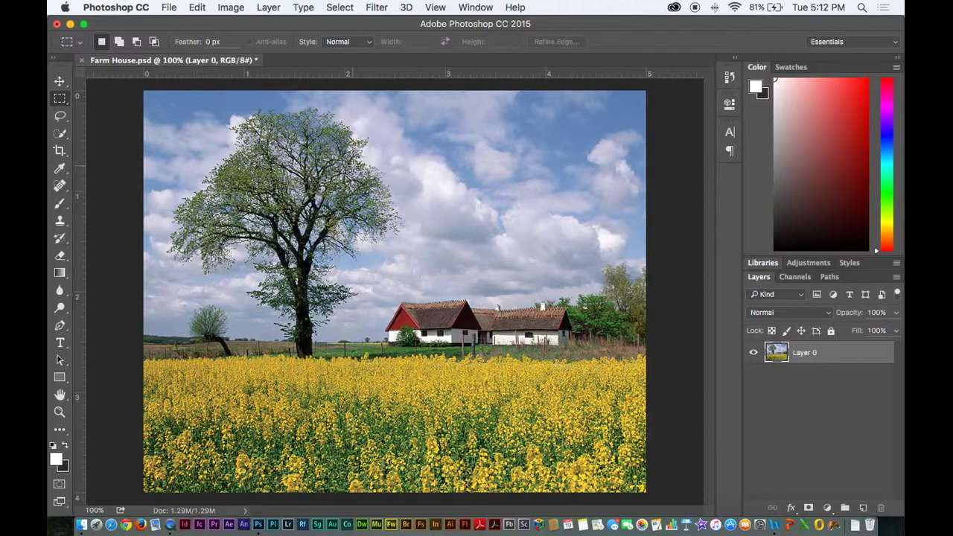
key("l")
mouse_move(381, 146)
left_mouse_down()
mouse_move(353, 109)
mouse_move(311, 96)
mouse_move(253, 105)
mouse_move(217, 126)
mouse_move(155, 236)
mouse_move(170, 277)
mouse_move(218, 298)
mouse_move(243, 296)
mouse_move(268, 344)
mouse_move(291, 362)
mouse_move(330, 364)
mouse_move(387, 293)
mouse_move(378, 265)
mouse_move(416, 162)
left_mouse_up()
left_click_drag(378, 136, 380, 139)
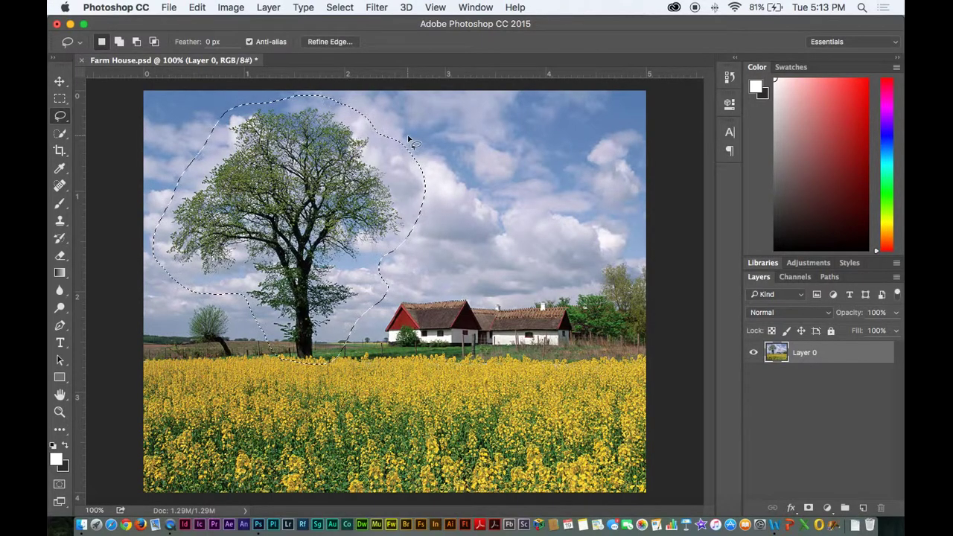
Switch to the Move tool and invert the selection back and forth between the tree and its surroundings.
key("v")
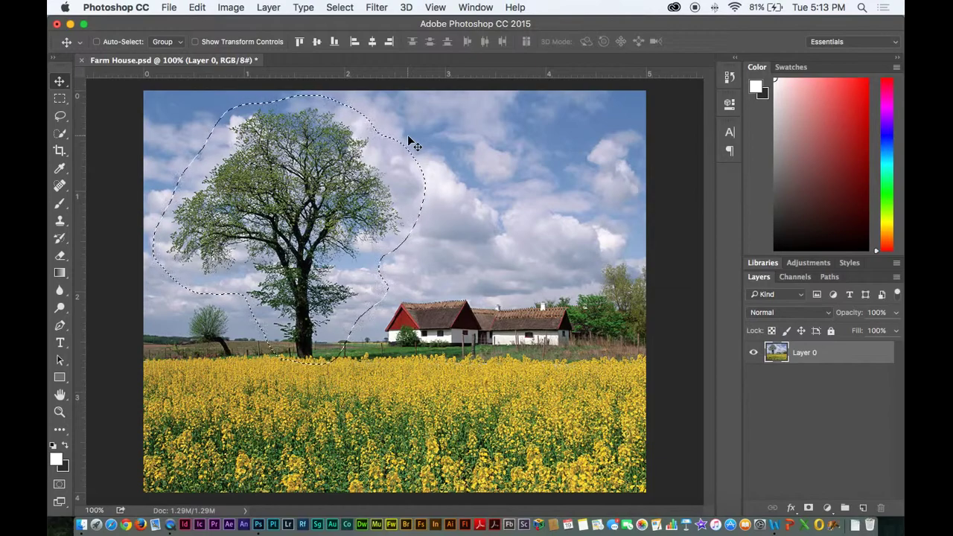
key("super+shift+d")
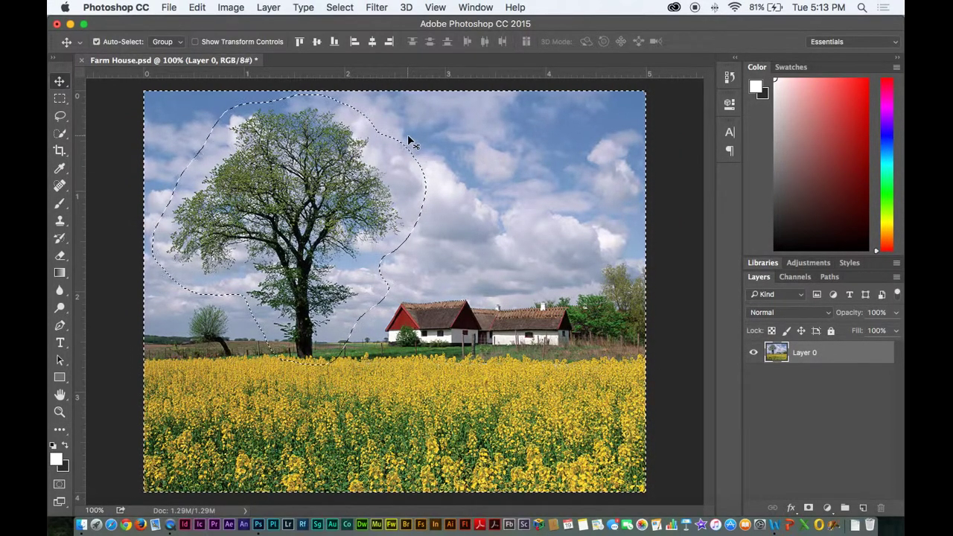
key("super+shift+i")
key("super+shift+i")
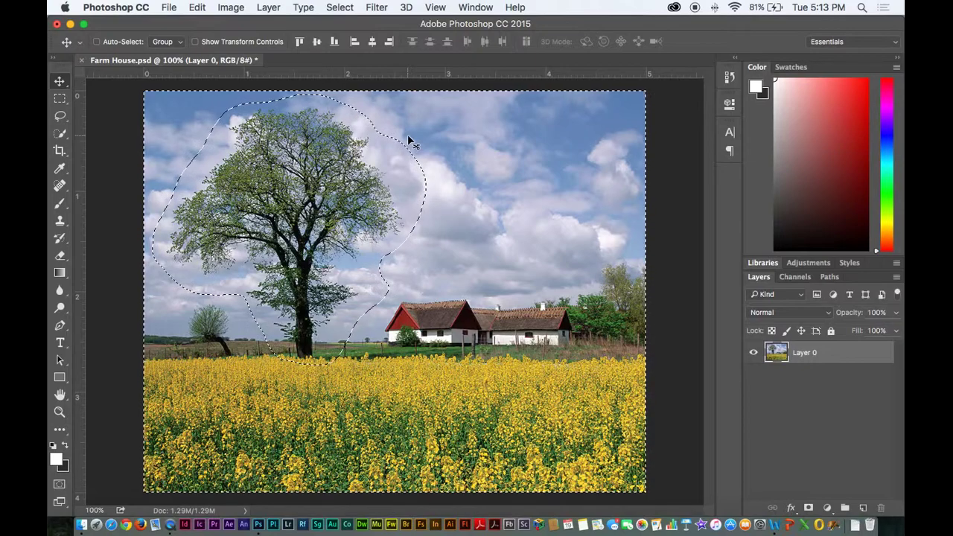
Invert the selection back to the tree, delete the selected tree area, and undo the deletion.
key("super+shift+i")
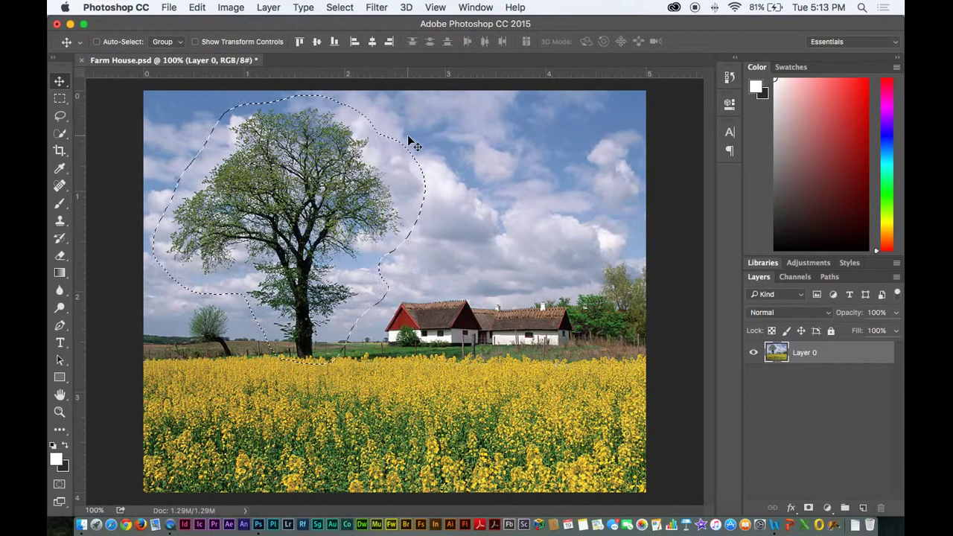
key("Delete")
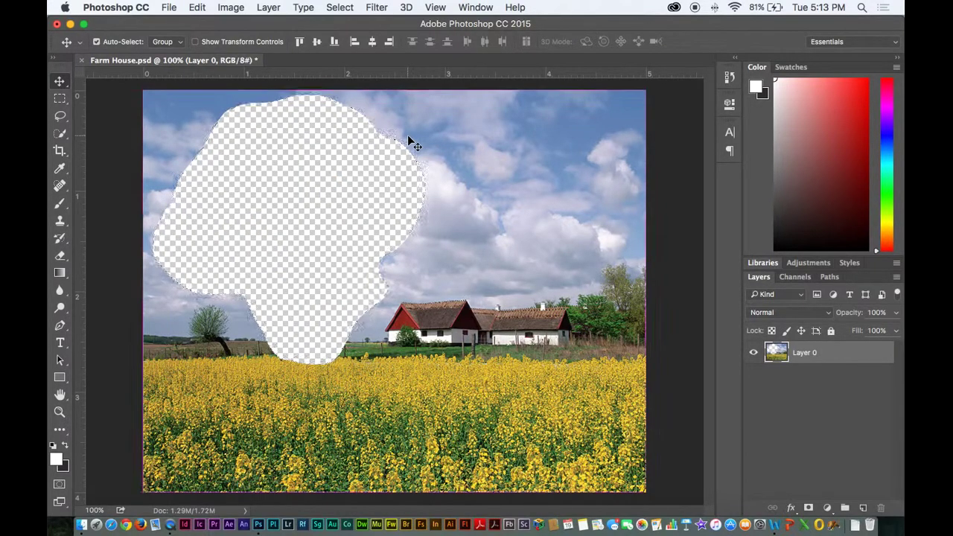
key("super+z")
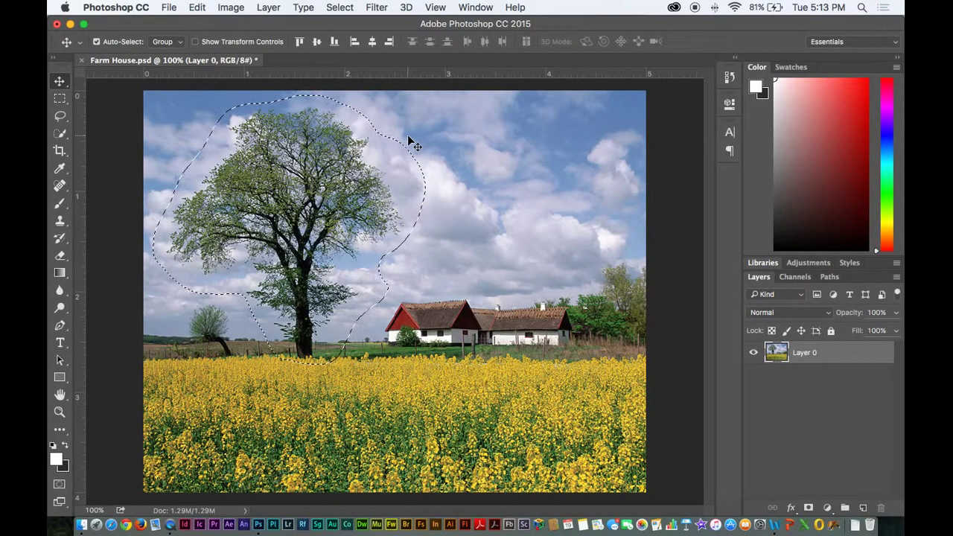
Invert the tree selection, delete everything around the tree from Layer 0, and deselect.
key("super+shift+i")
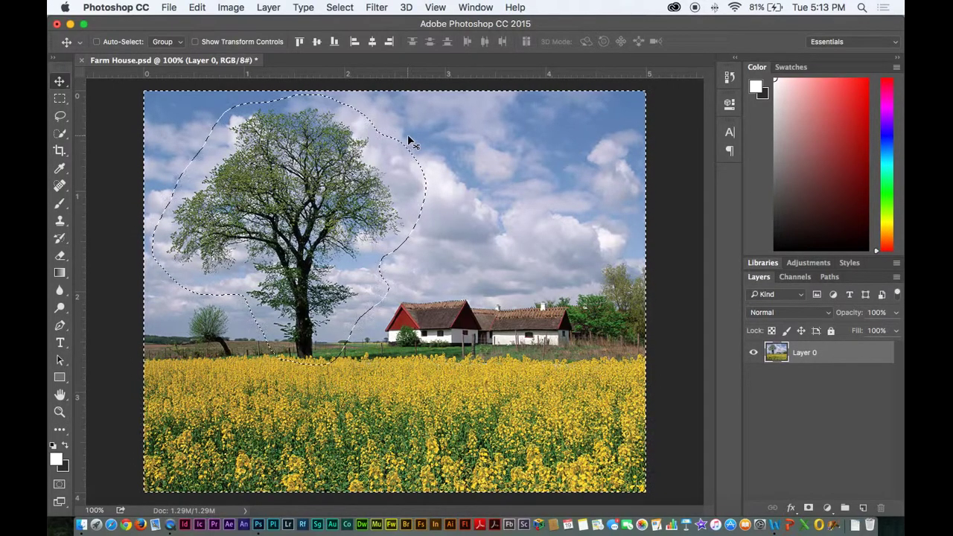
key("Delete")
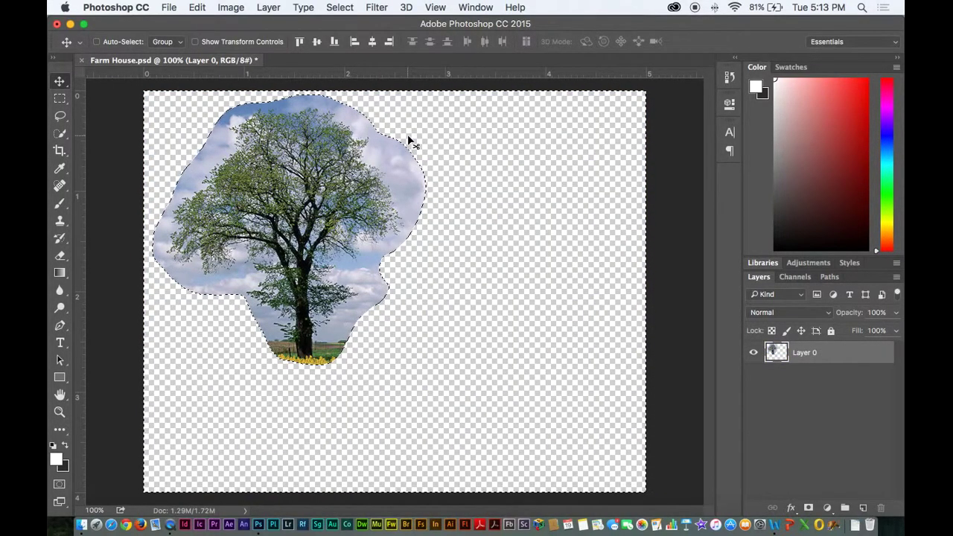
key("super+d")
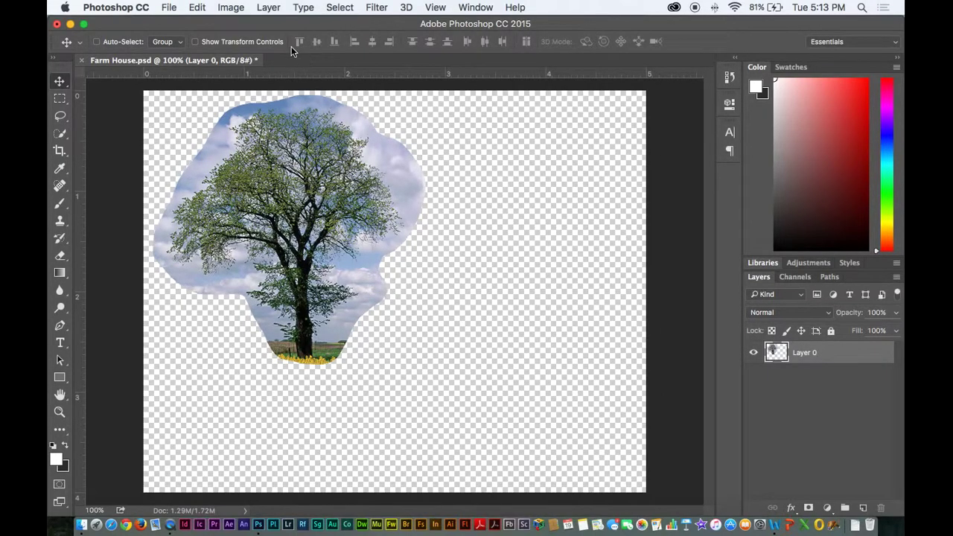
Trim the canvas based on transparent pixels at the top, bottom, left and right, and return to the Move tool.
left_click(198, 7)
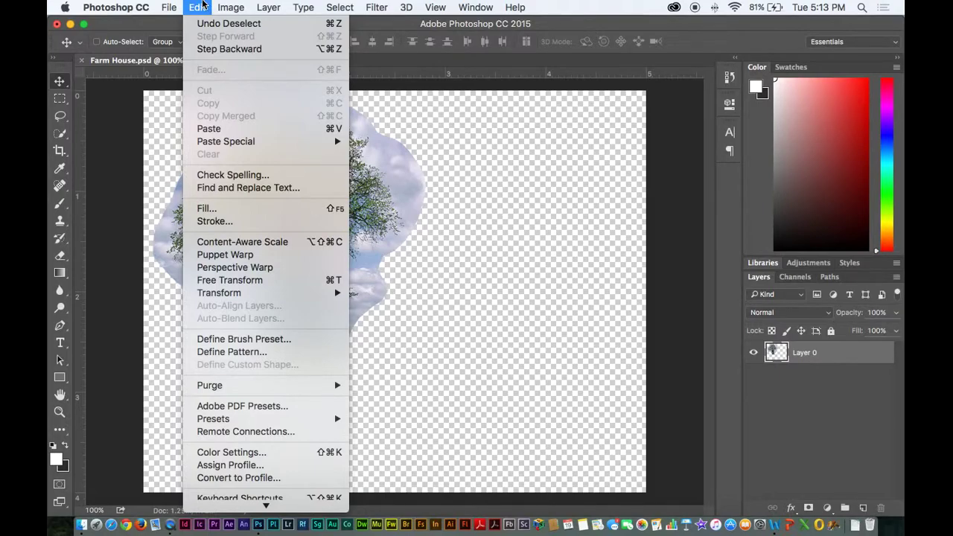
mouse_move(218, 6)
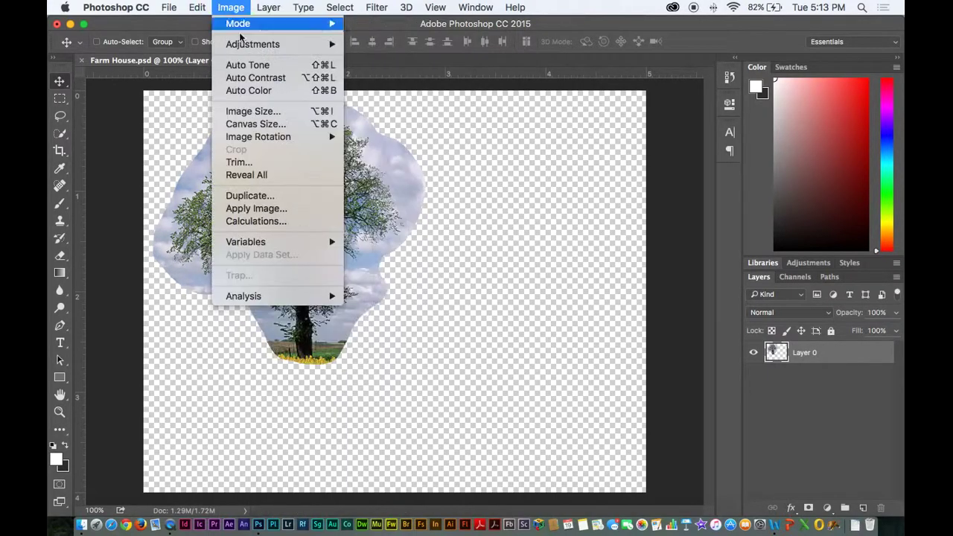
left_click(239, 162)
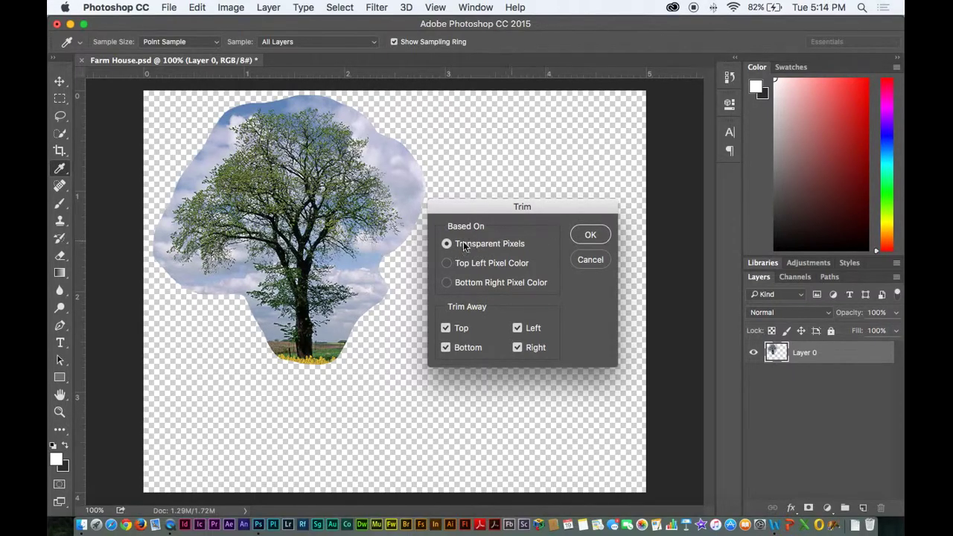
left_click(590, 235)
key("v")
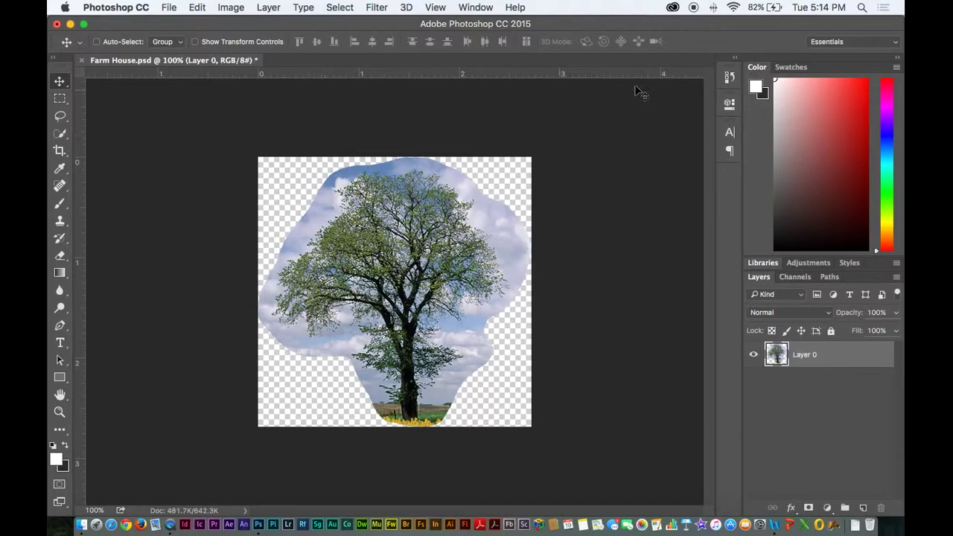
Revert the document history to the fourth Select Inverse state, before the clearing and trimming, and deselect the tree.
left_click(729, 78)
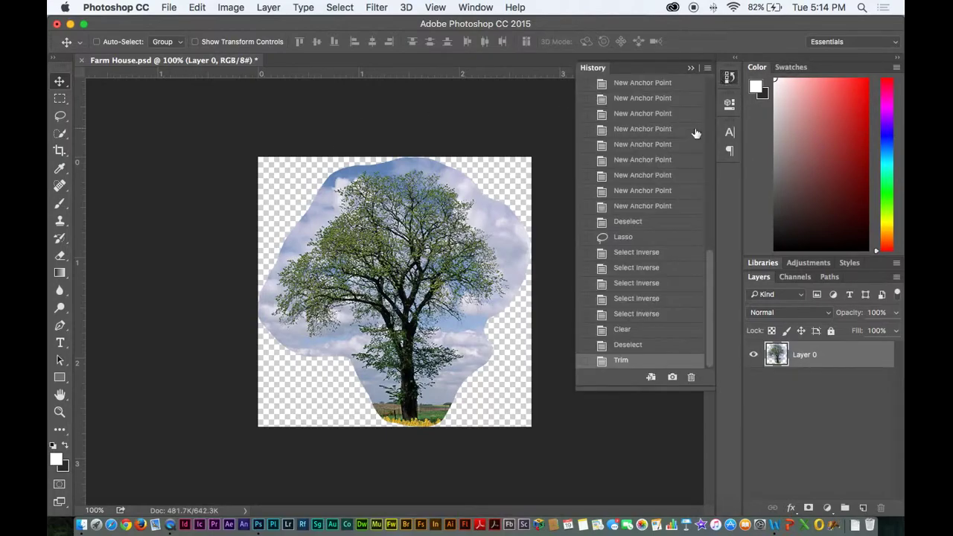
left_click(651, 330)
left_click(651, 298)
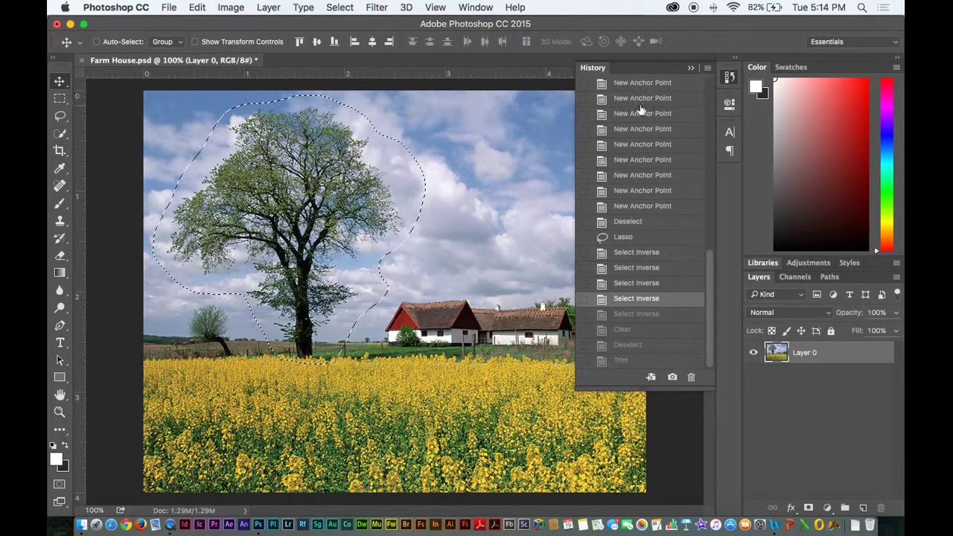
left_click(691, 68)
key("super+d")
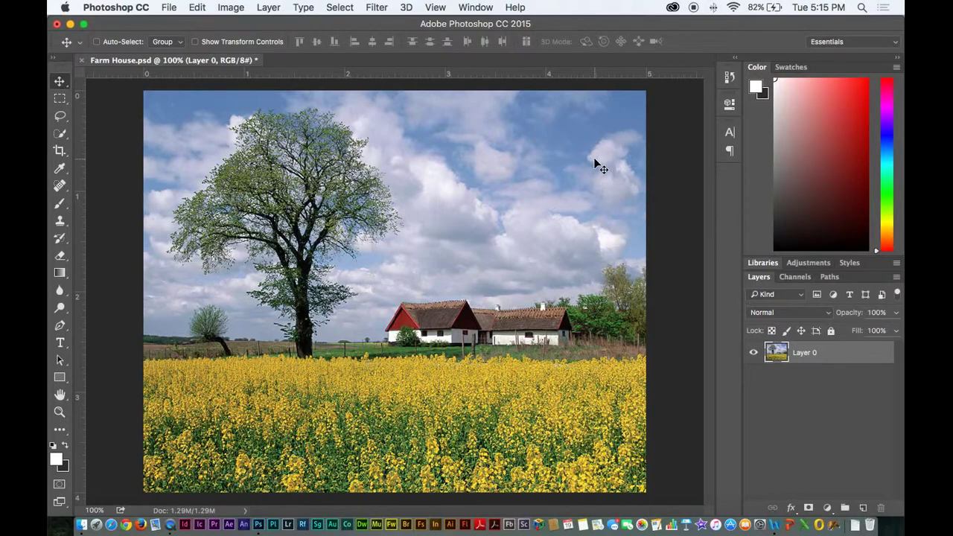
Activate the Eyedropper Tool.
left_click(60, 168)
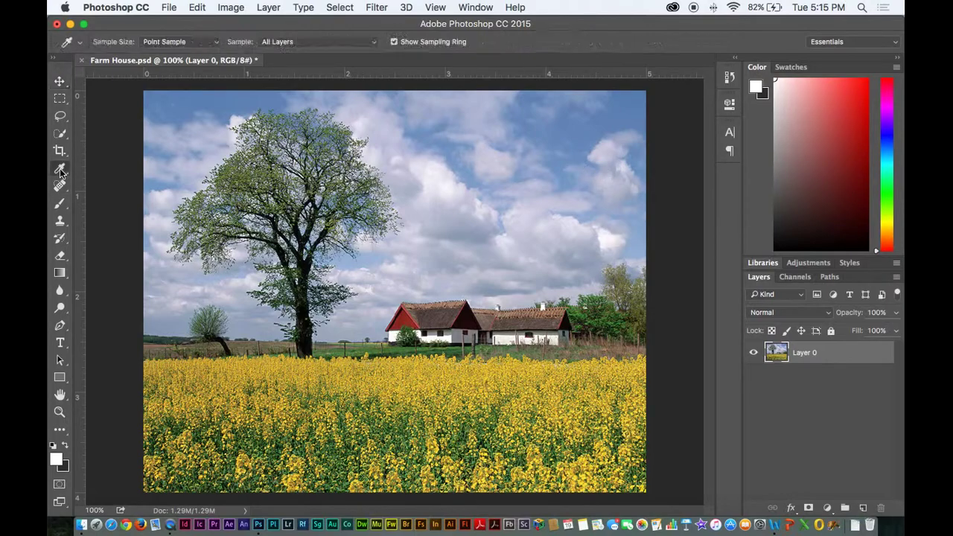
left_click(61, 169)
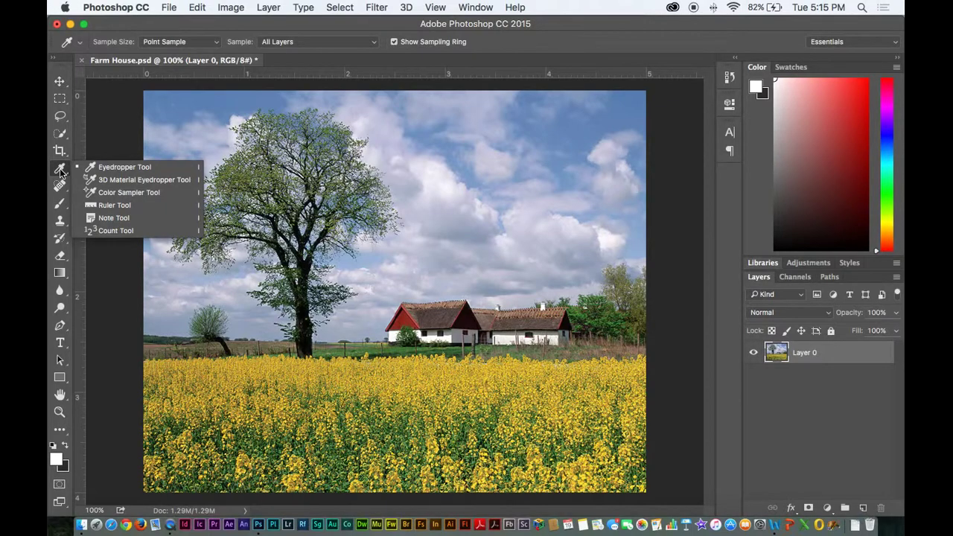
left_click(108, 166)
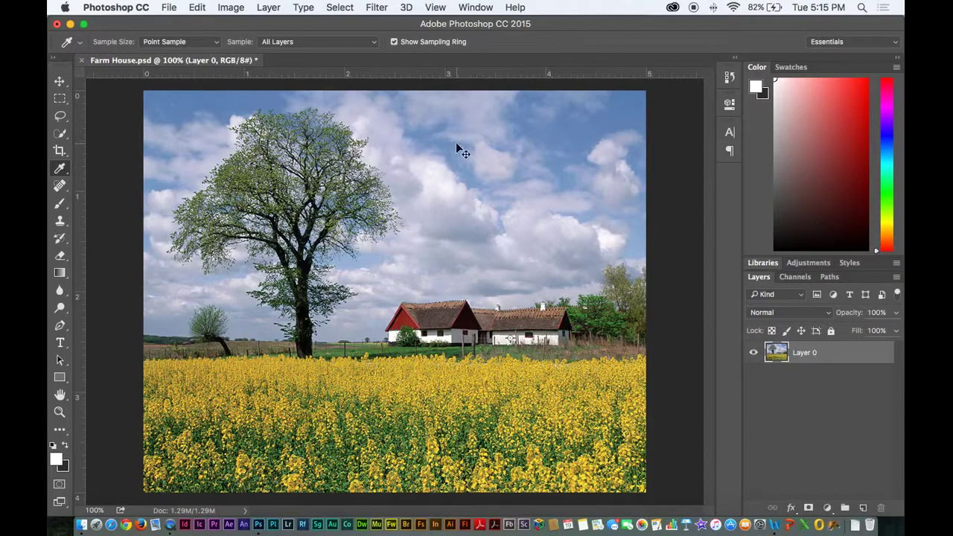
Examine the individual pixels in the tree's foliage at up to 800% magnification and return to the 100% view.
key("super+plus")
key("super+plus")
key("super+plus")
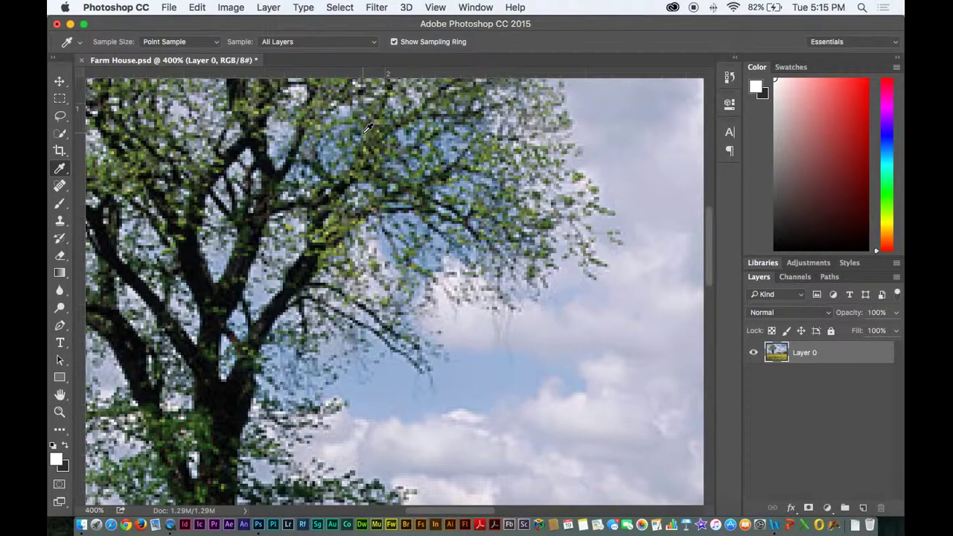
key("super+plus")
key("super+plus")
key("super+plus")
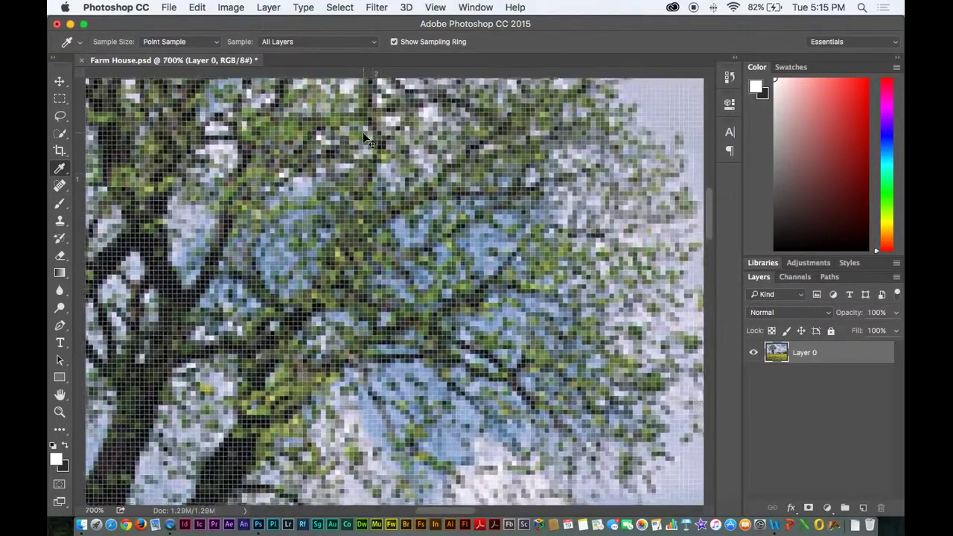
key("super+minus")
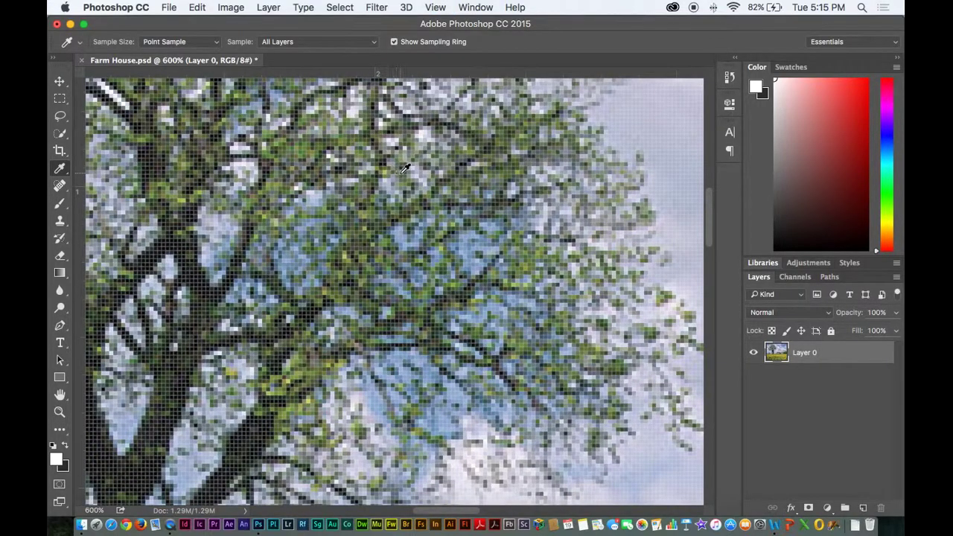
key("super+minus")
key("super+plus")
key("super+plus")
key("super+plus")
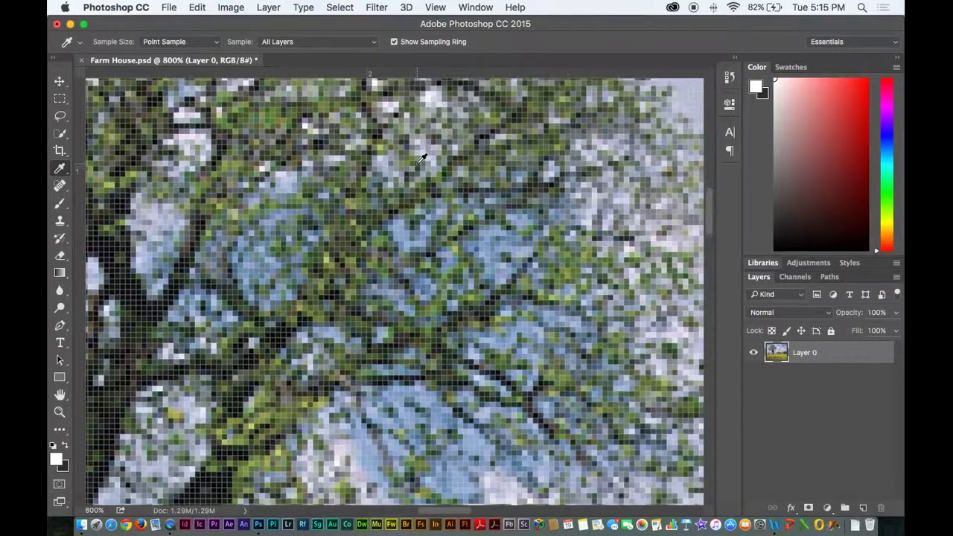
key("super+minus")
key("super+minus")
key("super+minus")
key("super+minus")
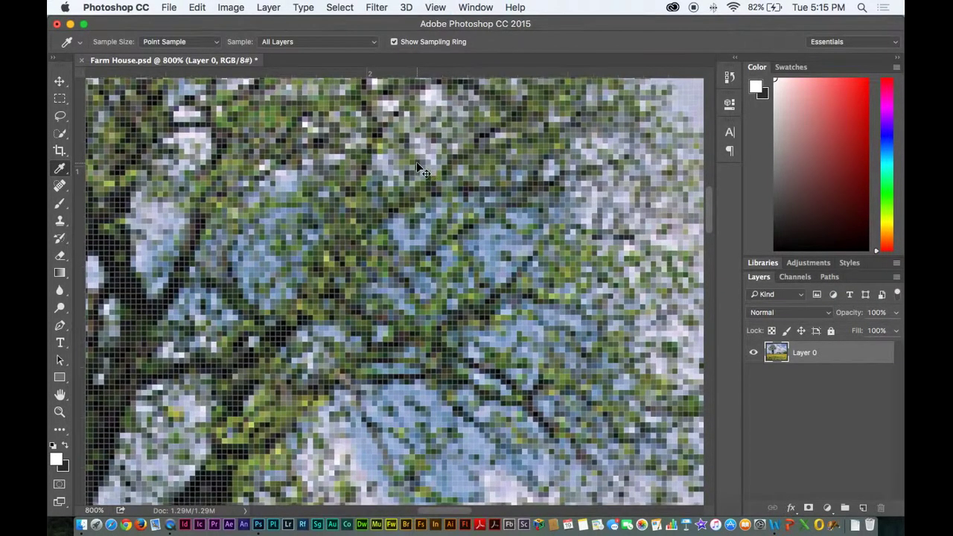
key("super+1")
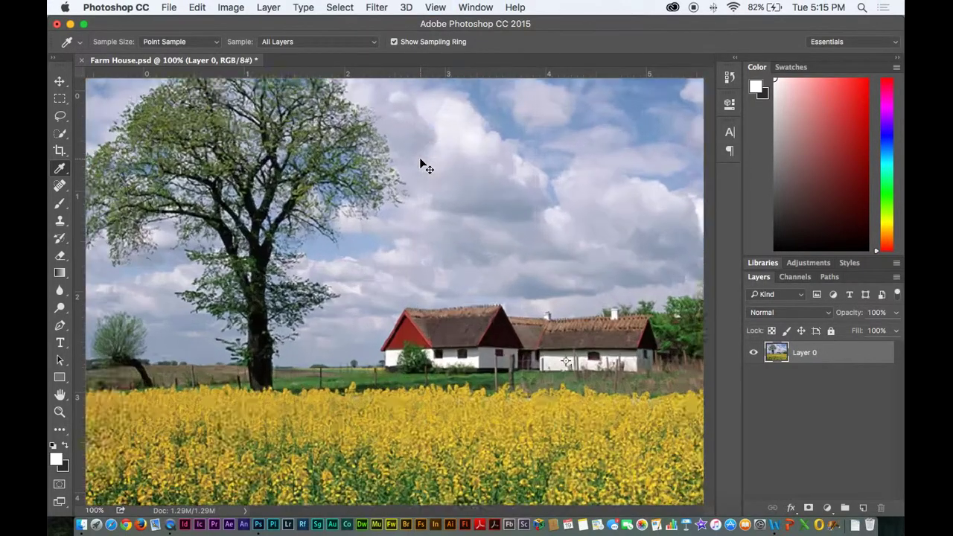
Sample a light blue from the patch of sky beside the tree as the foreground color.
key("super+equal")
key("super+equal")
key("super+equal")
key("super+equal")
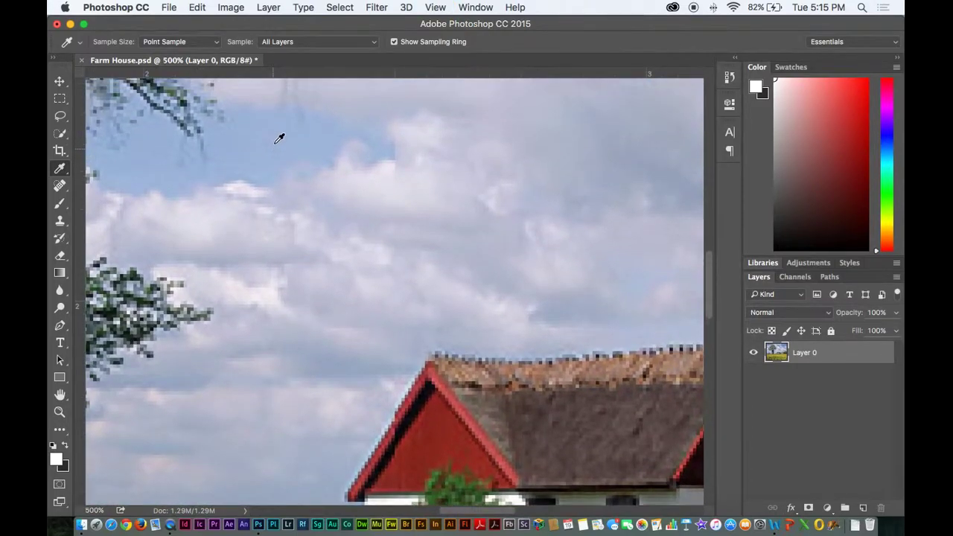
scroll(279, 138, "up", 5)
key("super+equal")
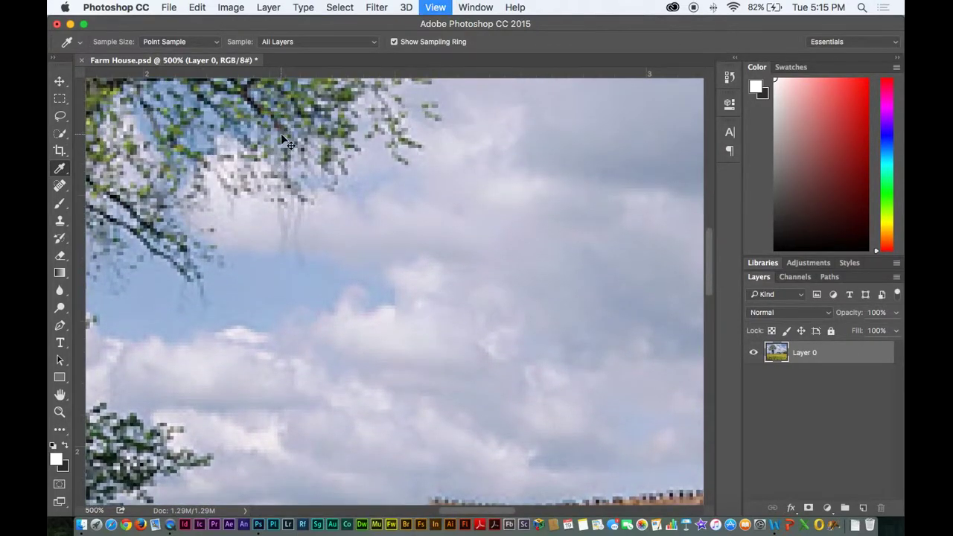
key("super+equal")
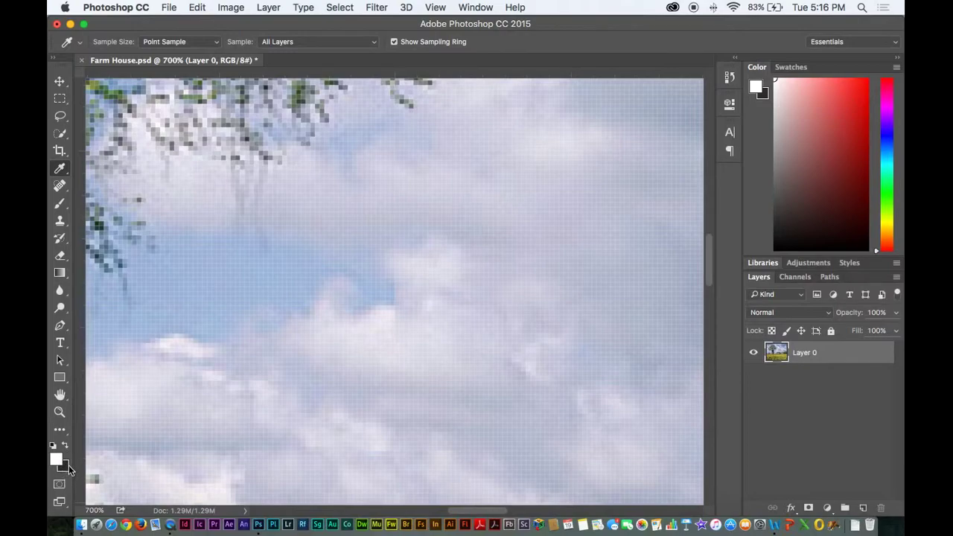
left_click(242, 247)
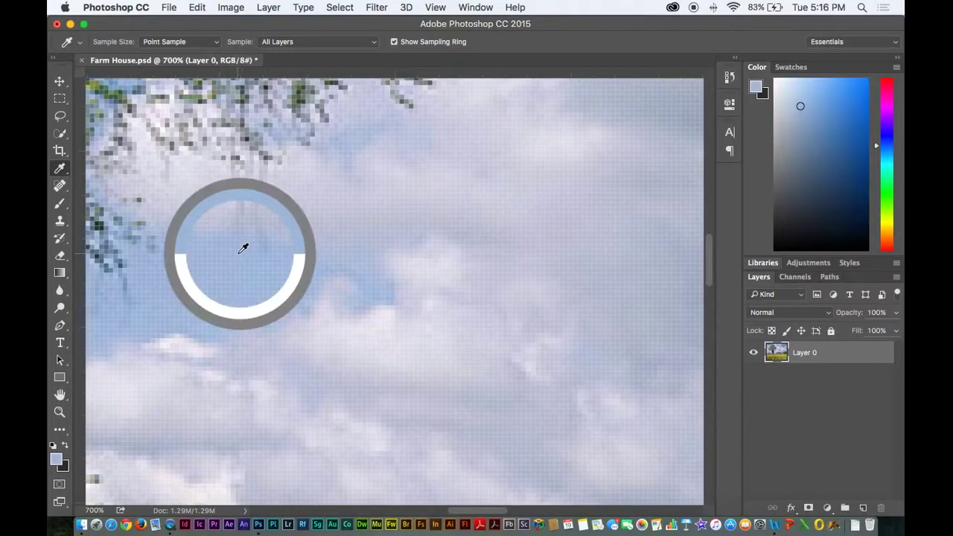
left_click_drag(243, 247, 254, 242)
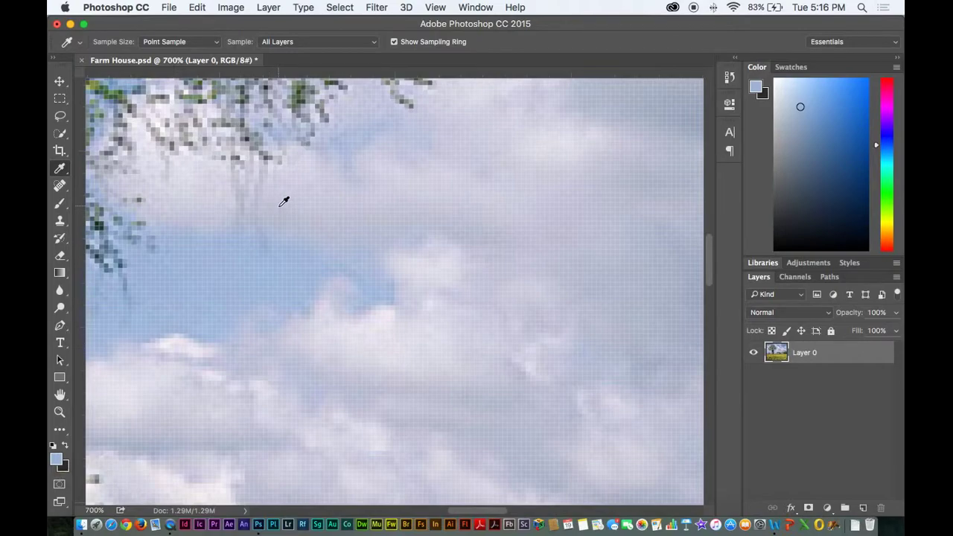
Sample a light yellow-green from the tree's leaves as the foreground color.
scroll(284, 201, "up", 3)
scroll(284, 201, "up", 3)
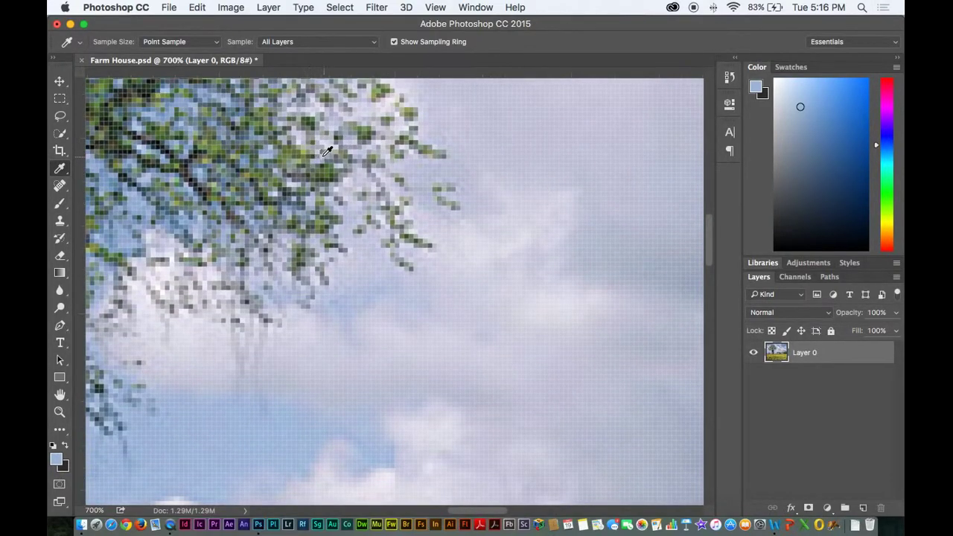
left_click(310, 147)
left_click_drag(310, 147, 290, 141)
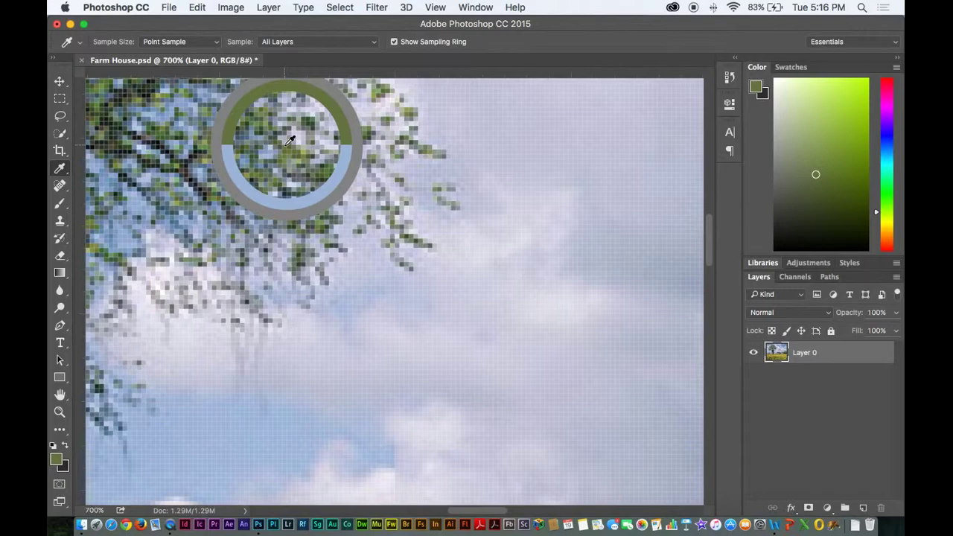
mouse_move(290, 141)
left_mouse_down()
mouse_move(279, 150)
mouse_move(276, 130)
mouse_move(264, 128)
mouse_move(304, 150)
left_mouse_up()
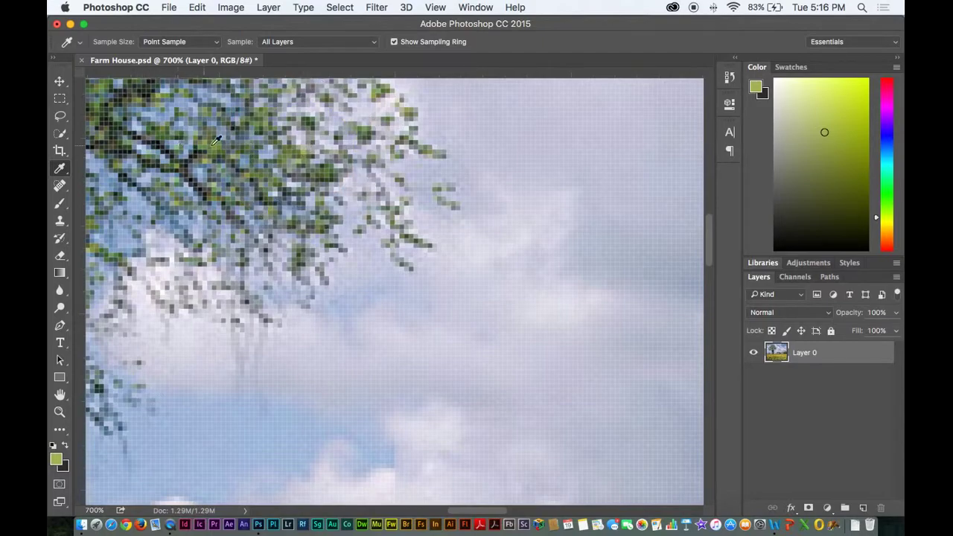
Switch to the Brush Tool and reduce the brush size to 30 pixels.
key("super+minus")
key("super+minus")
key("super+minus")
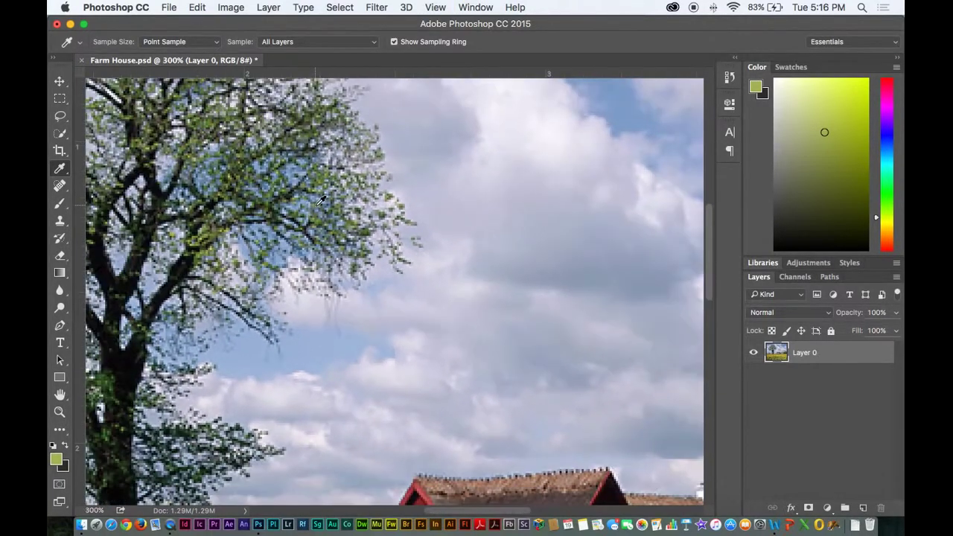
key("super+minus")
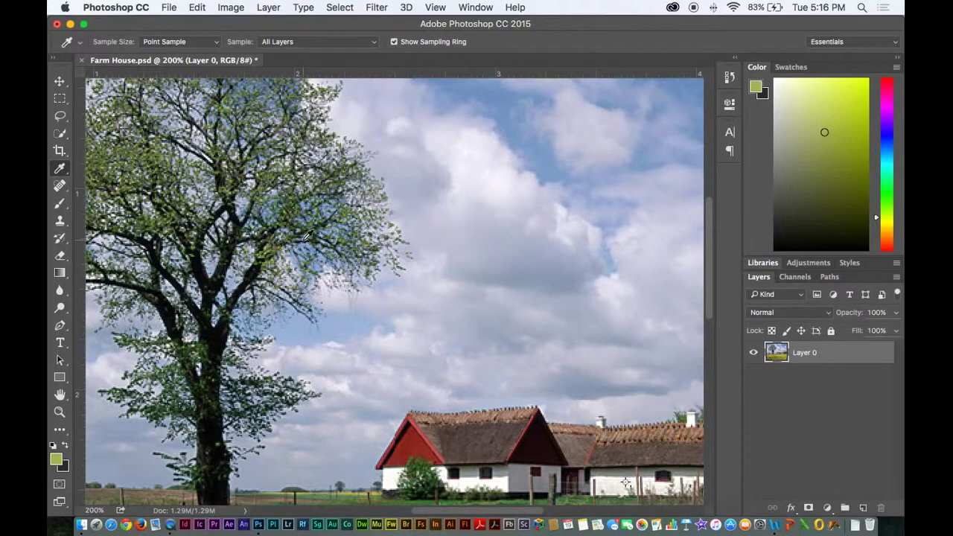
key("b")
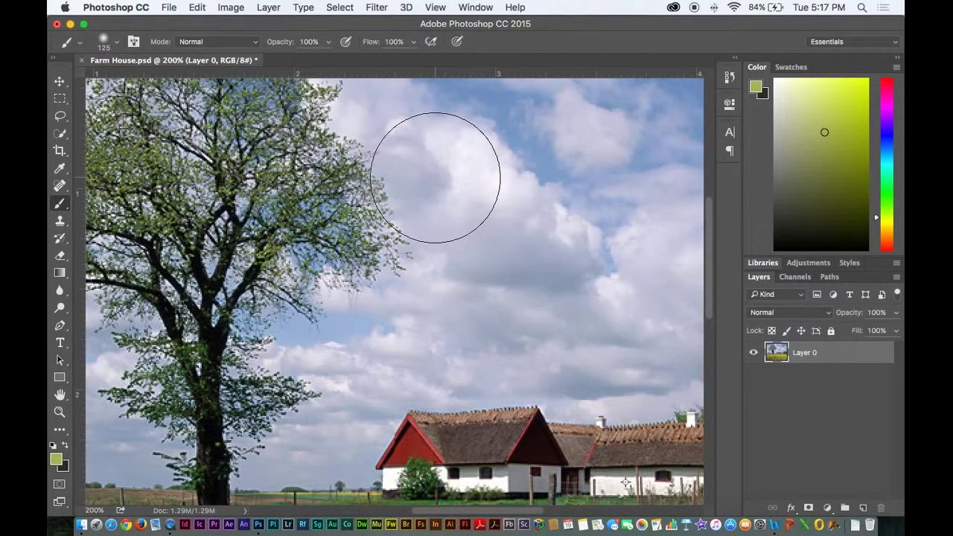
key("bracketleft")
key("bracketleft")
key("bracketleft")
key("bracketleft")
key("bracketleft")
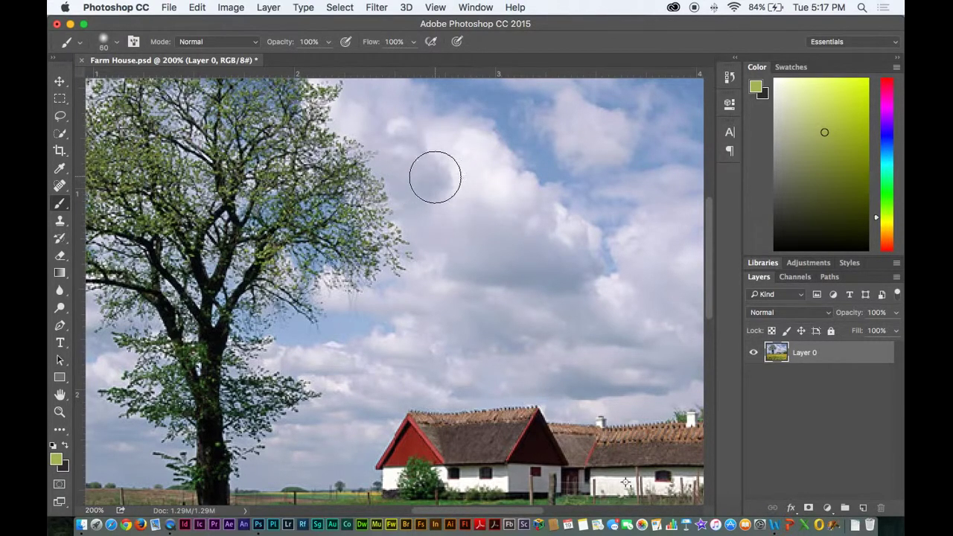
key("bracketleft")
key("bracketleft")
key("bracketleft")
key("bracketleft")
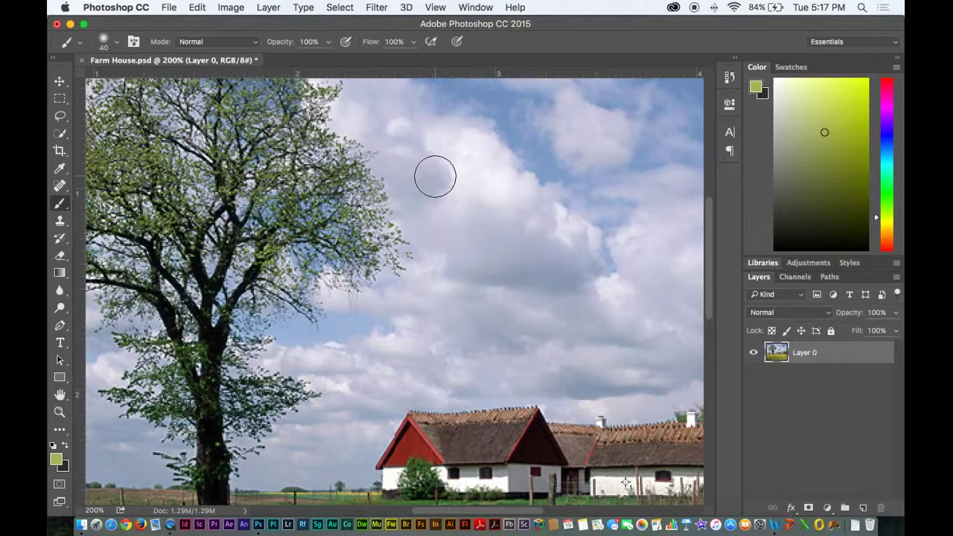
key("bracketleft")
key("bracketleft")
key("bracketleft")
key("bracketright")
key("bracketright")
key("bracketright")
key("bracketright")
key("bracketright")
key("bracketright")
key("bracketright")
key("bracketleft")
key("bracketleft")
key("bracketleft")
key("bracketleft")
key("bracketleft")
key("bracketright")
Set the brush opacity to 50% and paint a translucent green patch over the clouds beside the tree.
left_click(331, 44)
left_click(326, 58)
left_click(311, 43)
left_click(328, 43)
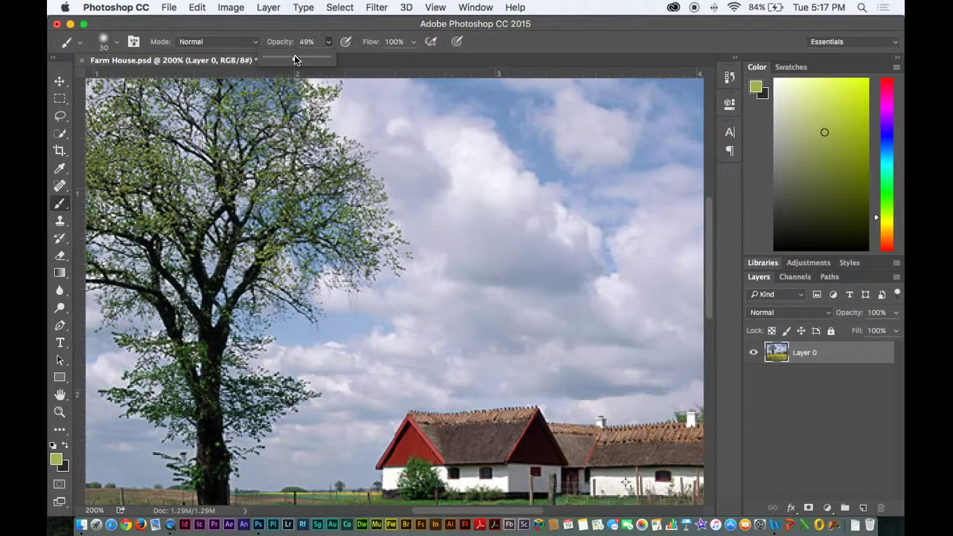
left_click_drag(294, 55, 298, 57)
mouse_move(476, 164)
left_mouse_down()
mouse_move(429, 93)
mouse_move(535, 192)
mouse_move(476, 128)
mouse_move(479, 157)
mouse_move(401, 121)
mouse_move(403, 209)
mouse_move(388, 162)
mouse_move(420, 169)
left_mouse_up()
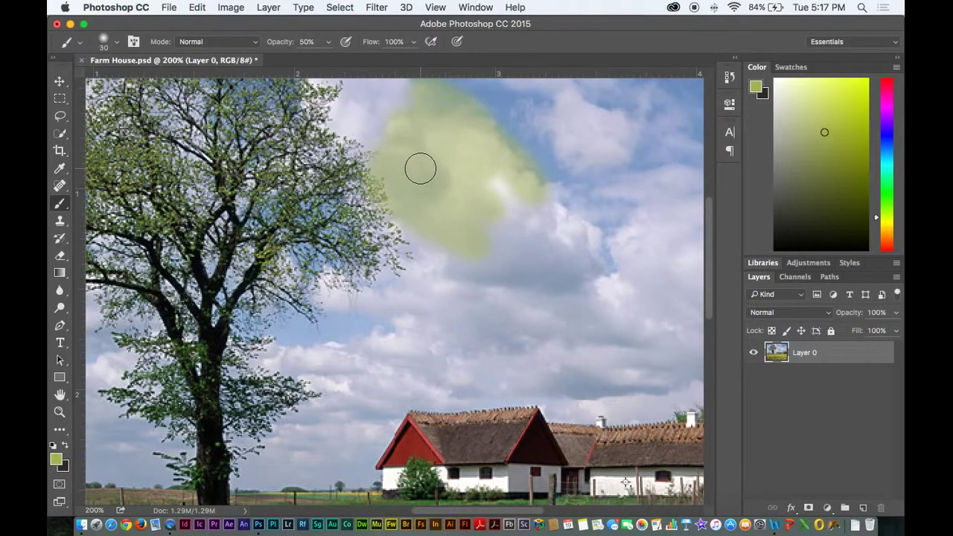
Set the brush opacity to 100% and paint solid green over the lower part of the translucent patch.
left_click(306, 42)
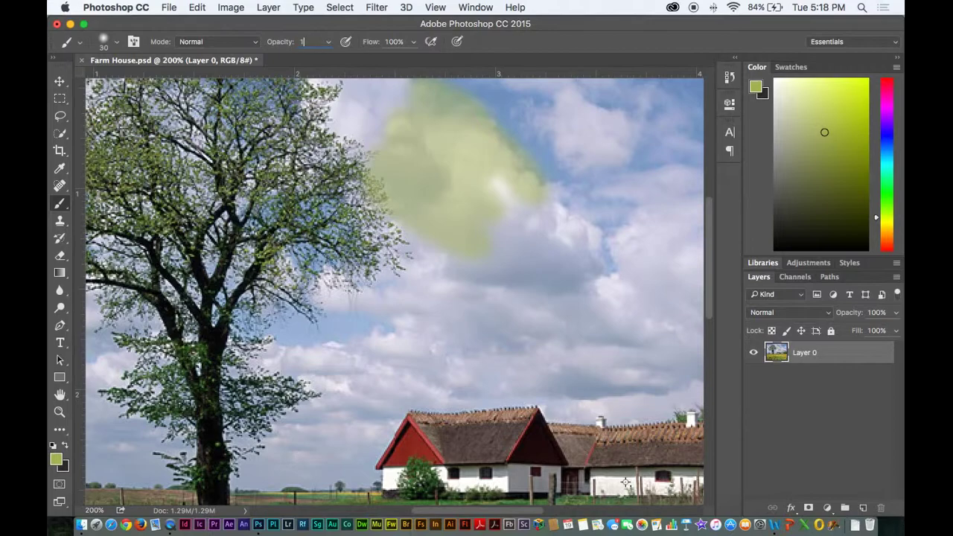
type("100")
key("Return")
mouse_move(425, 195)
left_mouse_down()
mouse_move(445, 219)
mouse_move(464, 202)
mouse_move(496, 218)
mouse_move(515, 183)
mouse_move(508, 194)
mouse_move(536, 226)
mouse_move(450, 252)
left_mouse_up()
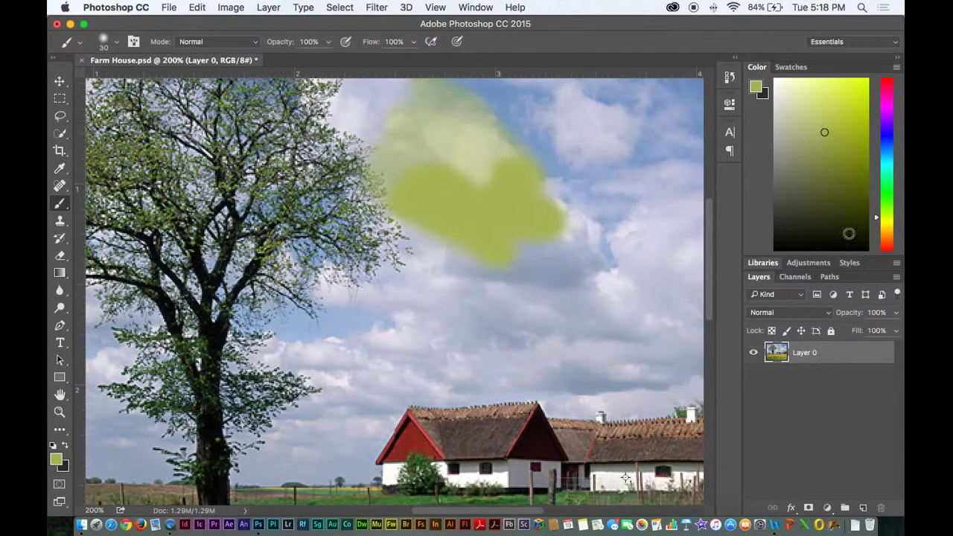
Revert the document history to the Deselect state before the brush strokes and return to the Move tool.
left_click(728, 78)
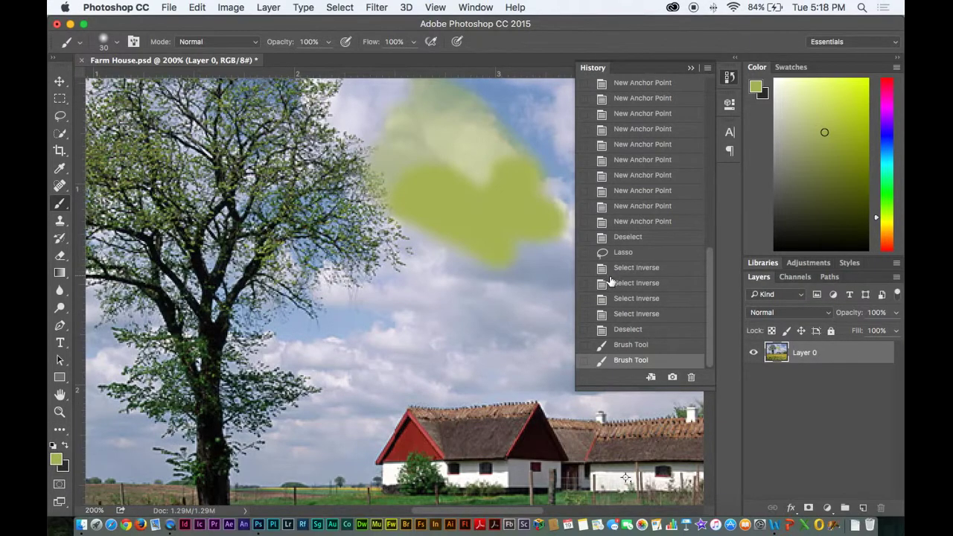
left_click(632, 329)
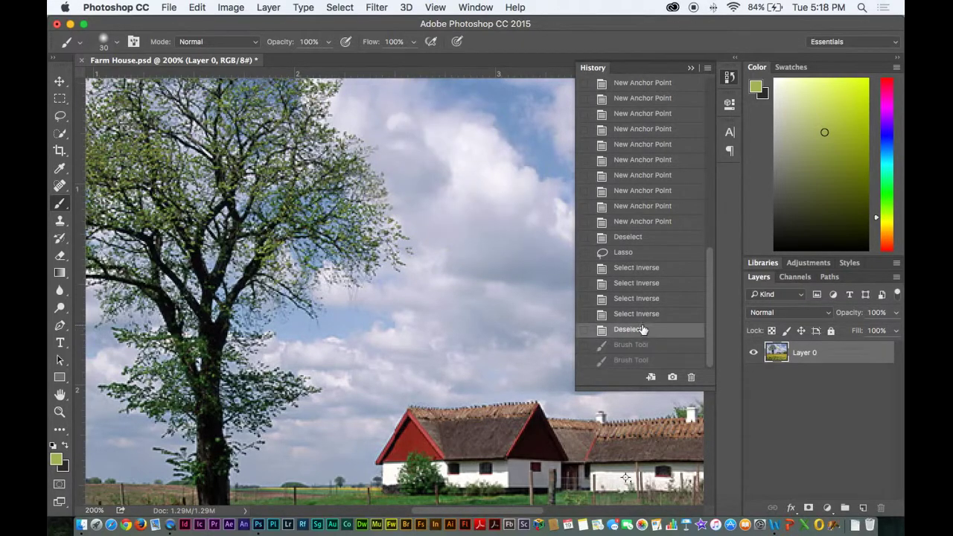
left_click(690, 67)
left_click(61, 79)
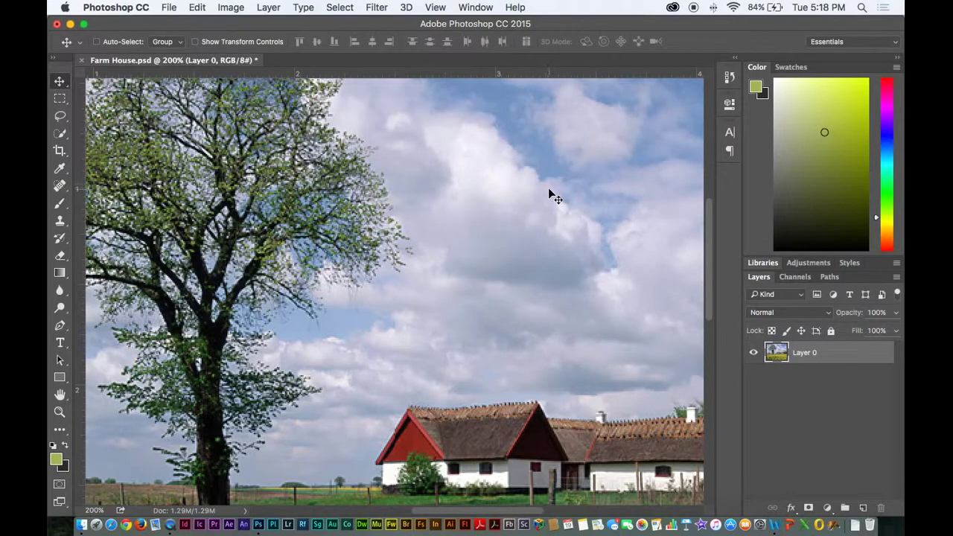
View the whole photo at 100% and activate the Clone Stamp Tool.
key("super+minus")
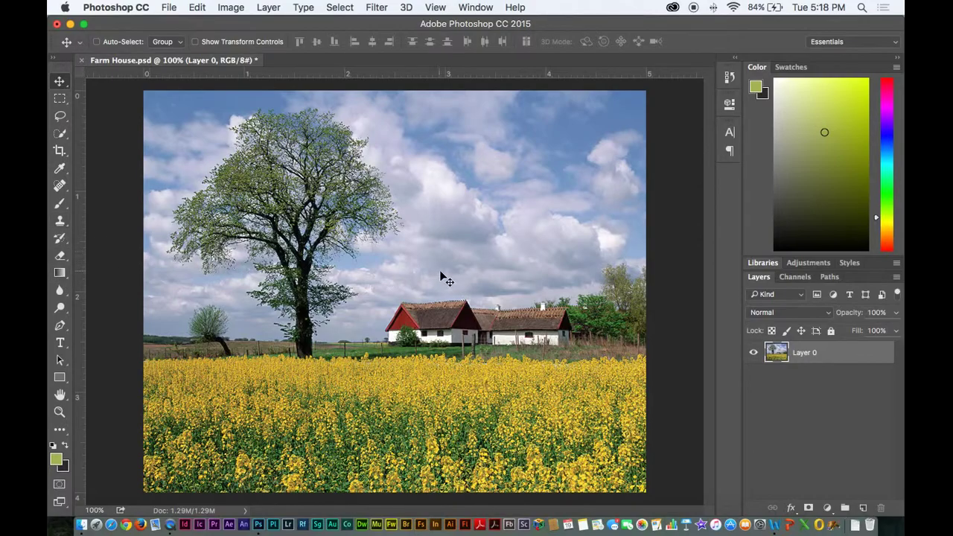
scroll(443, 271, "up", 2)
scroll(456, 247, "up", 5)
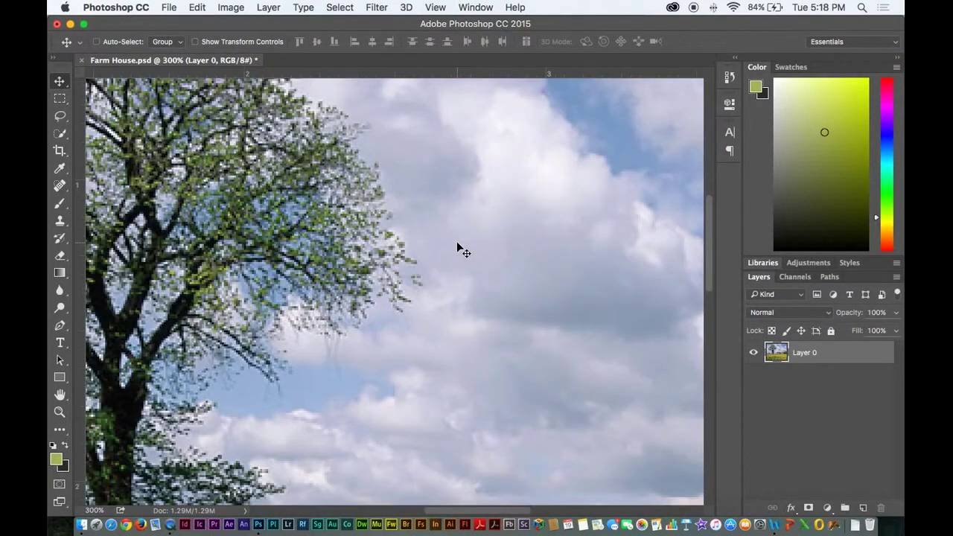
key("super+minus")
key("super+minus")
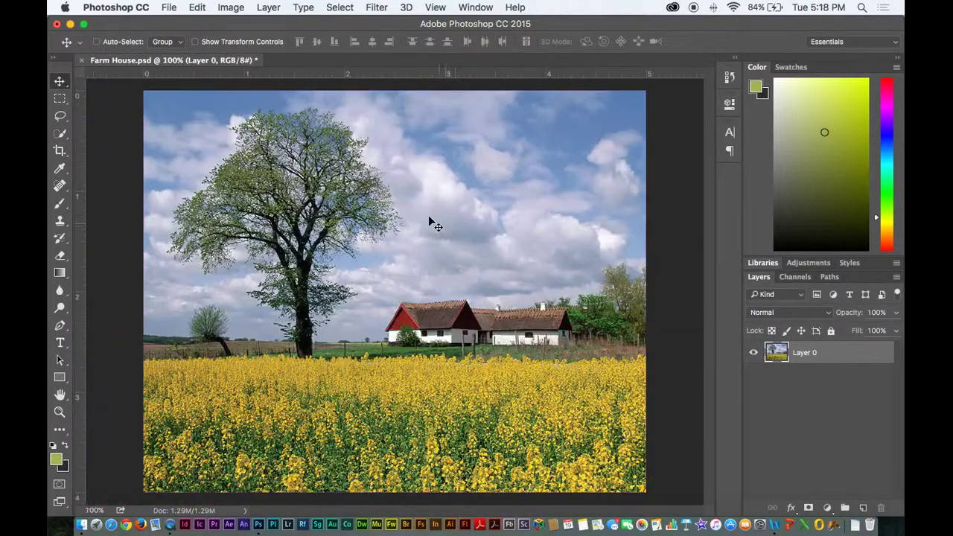
key("super+plus")
scroll(396, 202, "up", 2)
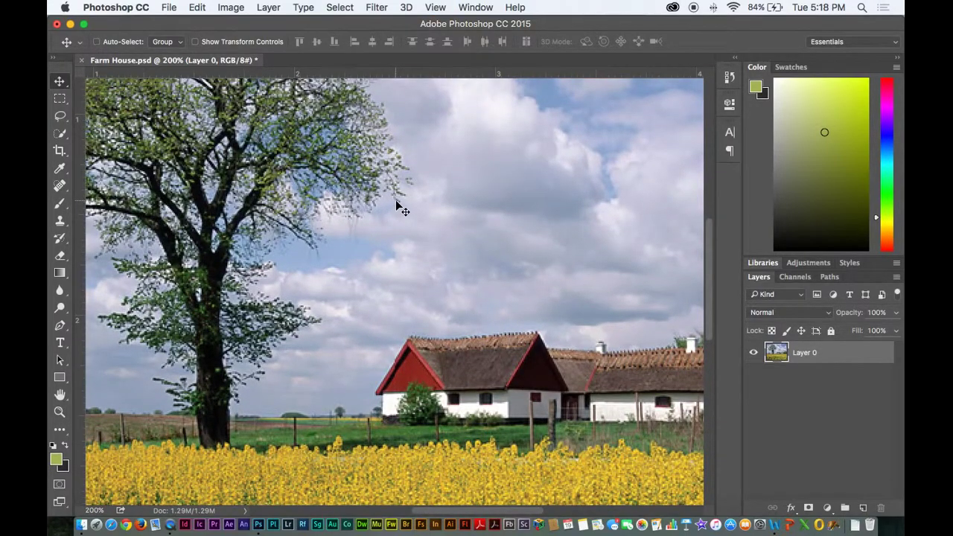
scroll(396, 205, "down", 3)
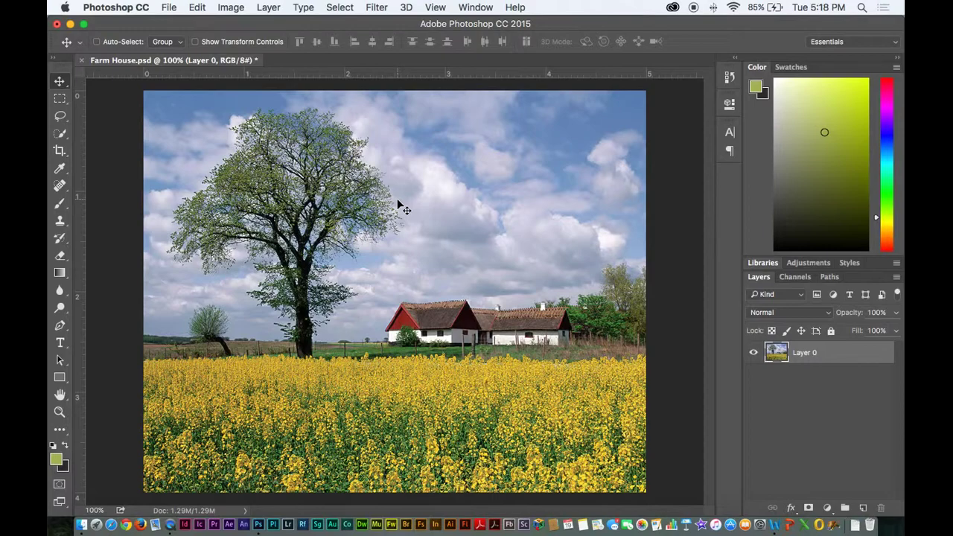
key("s")
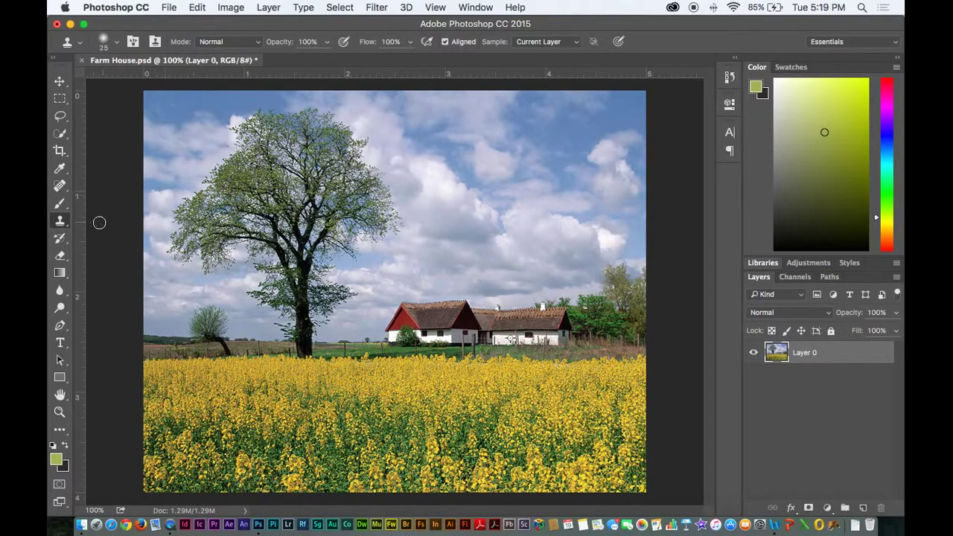
Choose the Clone Stamp Tool, enlarge its brush to 70 and sample the crown of the large tree as the clone source.
left_click(63, 225)
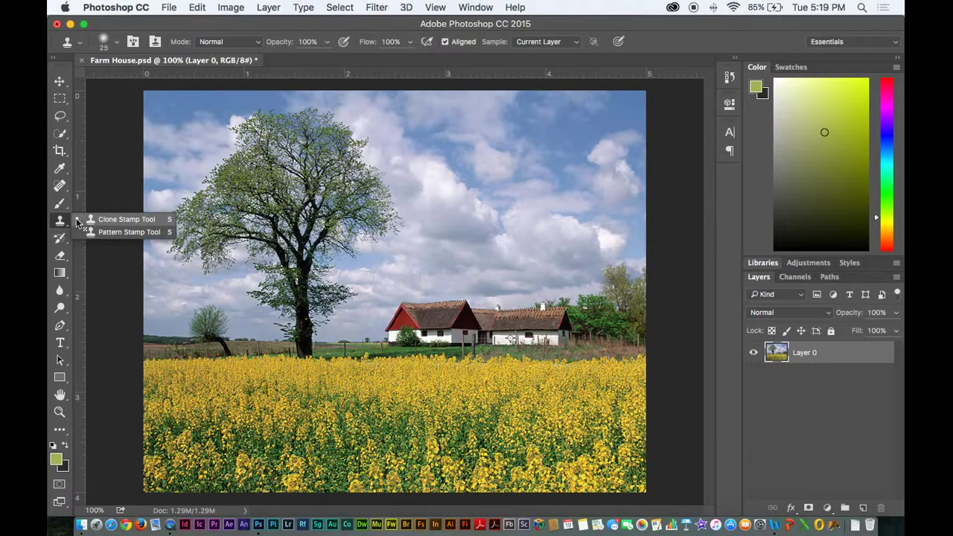
left_click(127, 220)
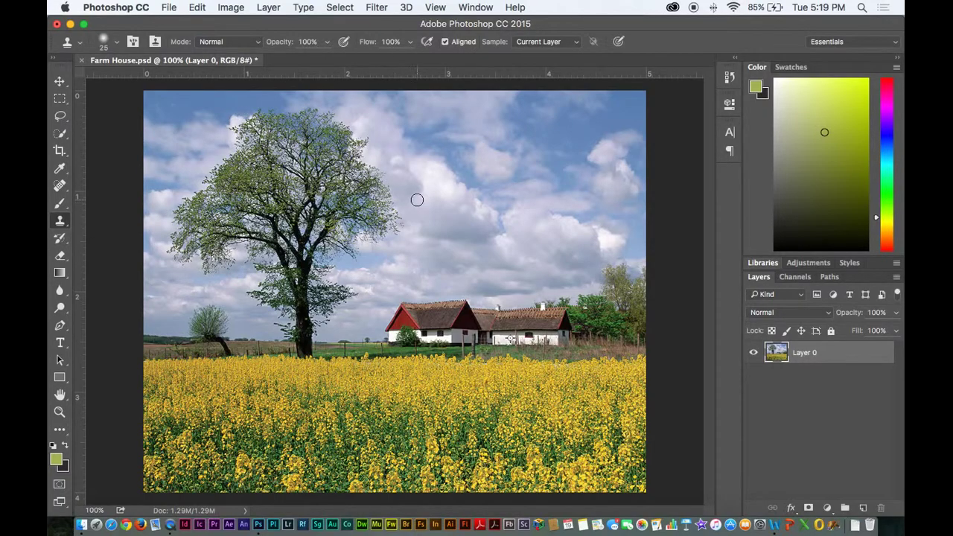
scroll(417, 198, "up", 1)
scroll(415, 193, "down", 1)
key("bracketright")
key("bracketright")
key("bracketright")
key("bracketright")
key("bracketright")
left_click_drag(491, 152, 481, 139)
left_click(306, 130, "alt")
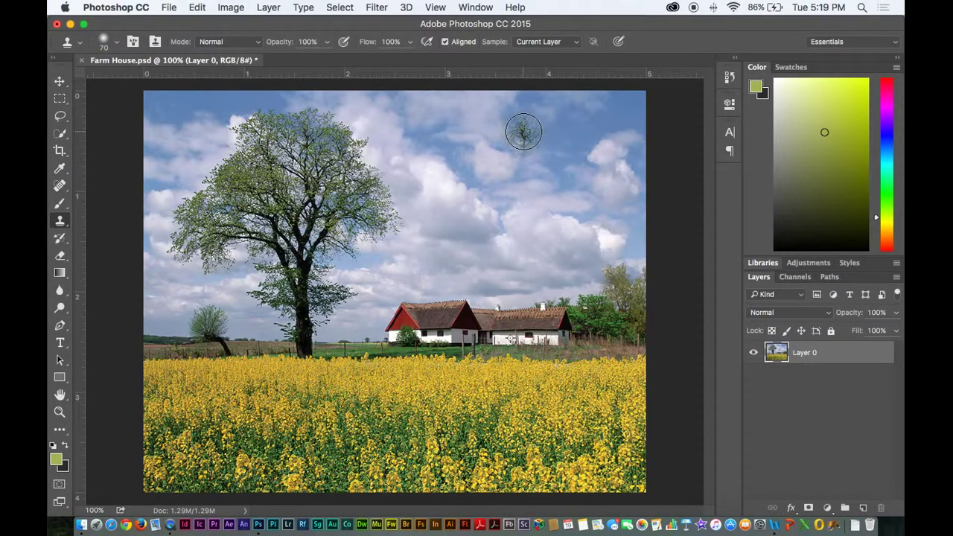
Set the Clone Stamp opacity to 52% and paint a translucent copy of the tree in the sky above the farmhouse.
left_click(327, 43)
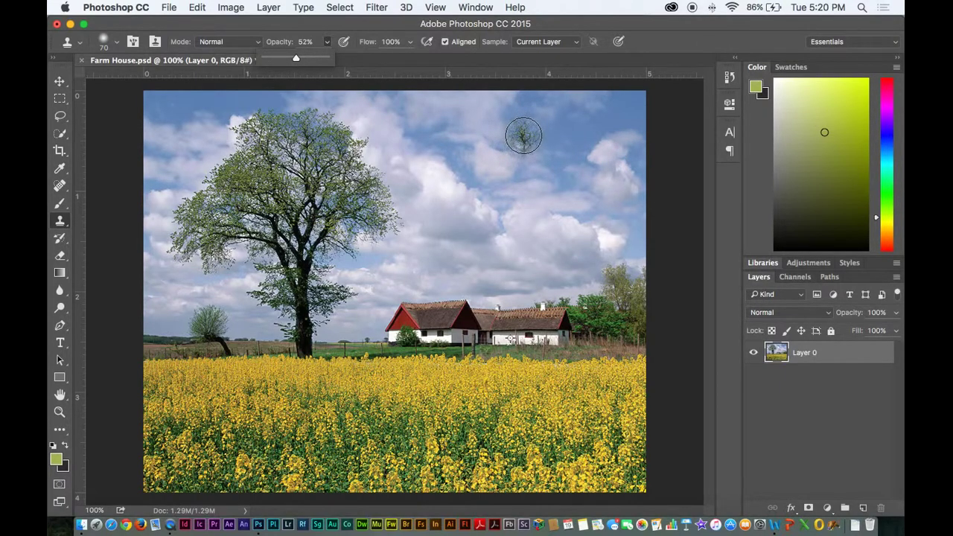
mouse_move(523, 134)
left_mouse_down()
mouse_move(519, 165)
mouse_move(521, 147)
mouse_move(519, 157)
mouse_move(499, 145)
mouse_move(512, 137)
mouse_move(501, 159)
mouse_move(482, 158)
mouse_move(499, 144)
mouse_move(494, 159)
mouse_move(516, 162)
mouse_move(520, 173)
mouse_move(520, 125)
mouse_move(478, 109)
mouse_move(492, 106)
mouse_move(491, 123)
mouse_move(489, 114)
mouse_move(470, 131)
mouse_move(437, 137)
mouse_move(473, 148)
mouse_move(430, 146)
mouse_move(474, 165)
mouse_move(425, 187)
mouse_move(417, 207)
mouse_move(465, 188)
mouse_move(419, 210)
mouse_move(477, 228)
mouse_move(407, 248)
mouse_move(476, 251)
mouse_move(521, 285)
mouse_move(520, 216)
mouse_move(557, 183)
mouse_move(567, 205)
mouse_move(589, 195)
left_mouse_up()
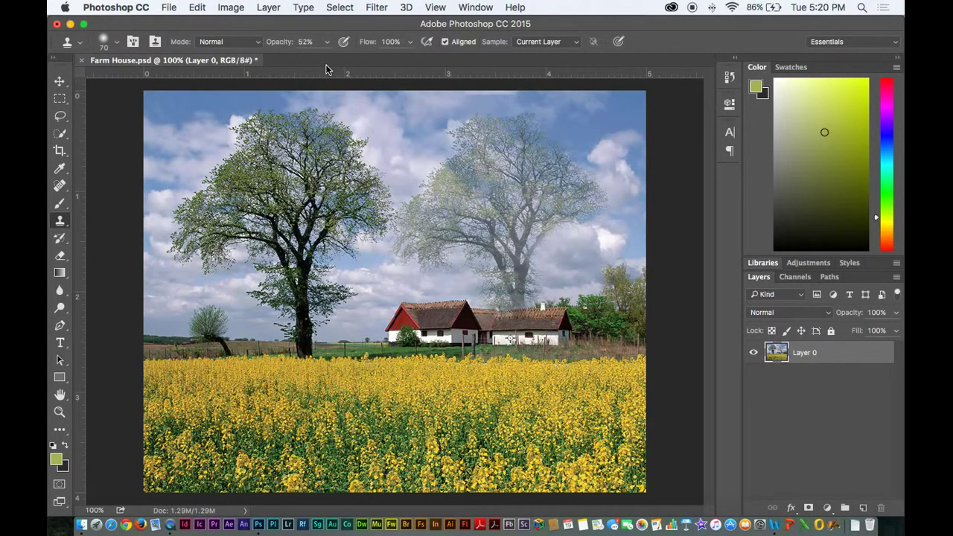
Set the Clone Stamp opacity to 100%, paint the solid tree over the translucent copy's crown, and undo the last stroke.
left_click(326, 42)
left_click_drag(325, 58, 387, 64)
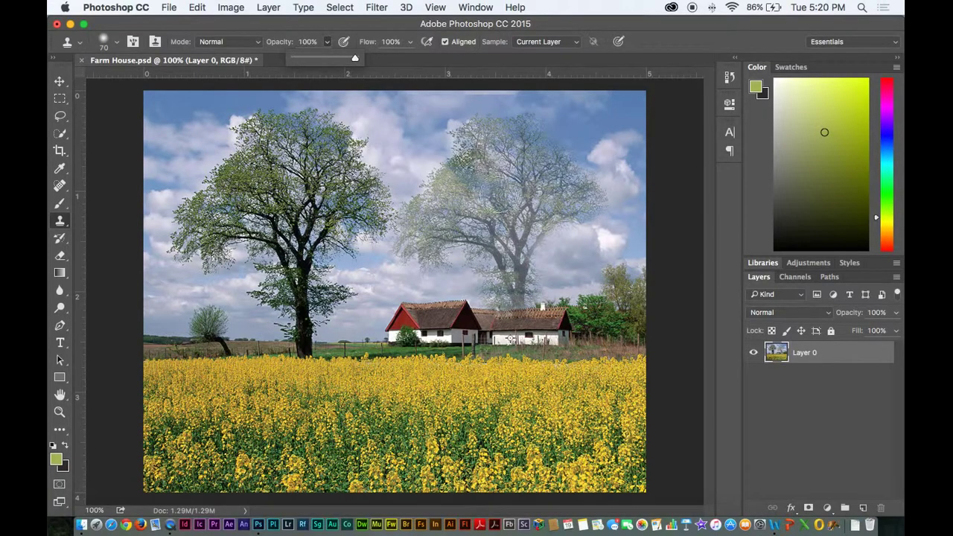
mouse_move(521, 215)
left_mouse_down()
mouse_move(506, 182)
mouse_move(489, 188)
mouse_move(486, 177)
mouse_move(446, 190)
mouse_move(491, 156)
left_mouse_up()
mouse_move(488, 142)
left_mouse_down()
mouse_move(530, 127)
mouse_move(547, 133)
left_mouse_up()
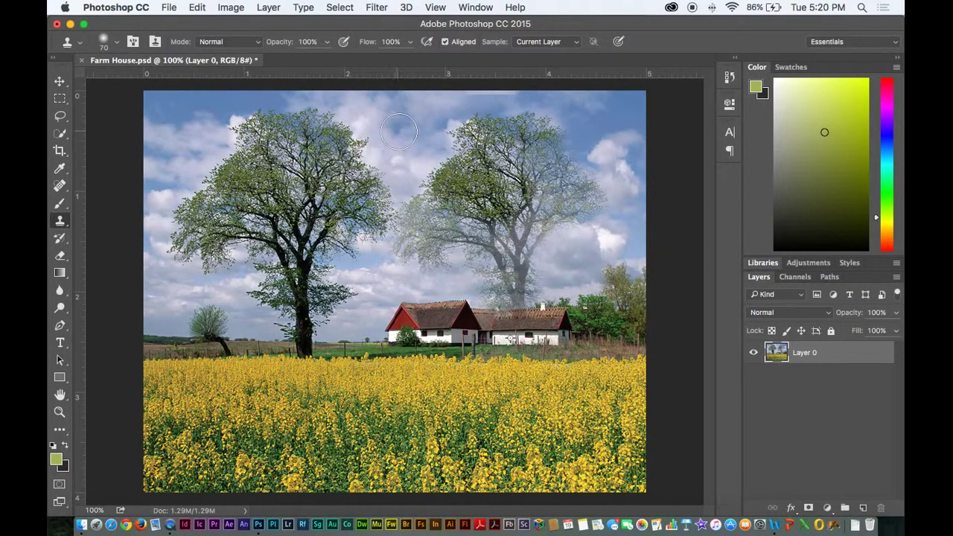
left_click_drag(605, 171, 558, 195)
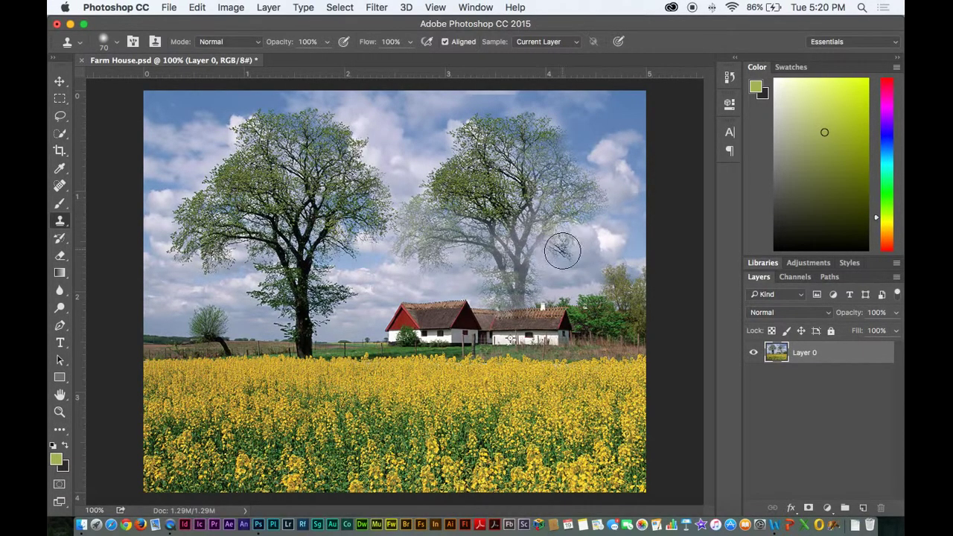
key("super+z")
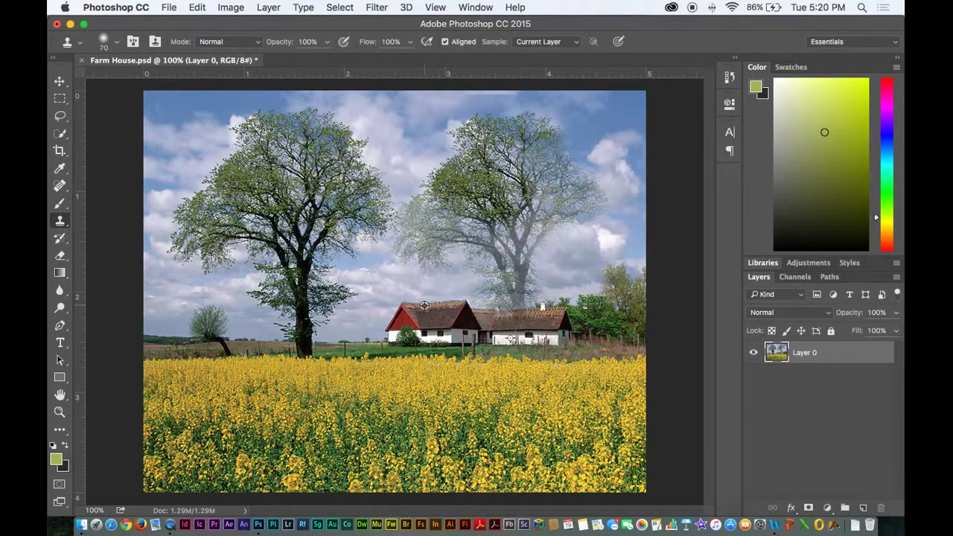
Clone the remaining trunk and branches of the translucent tree copy at full opacity.
left_click(408, 313, "alt")
left_click_drag(525, 305, 530, 304)
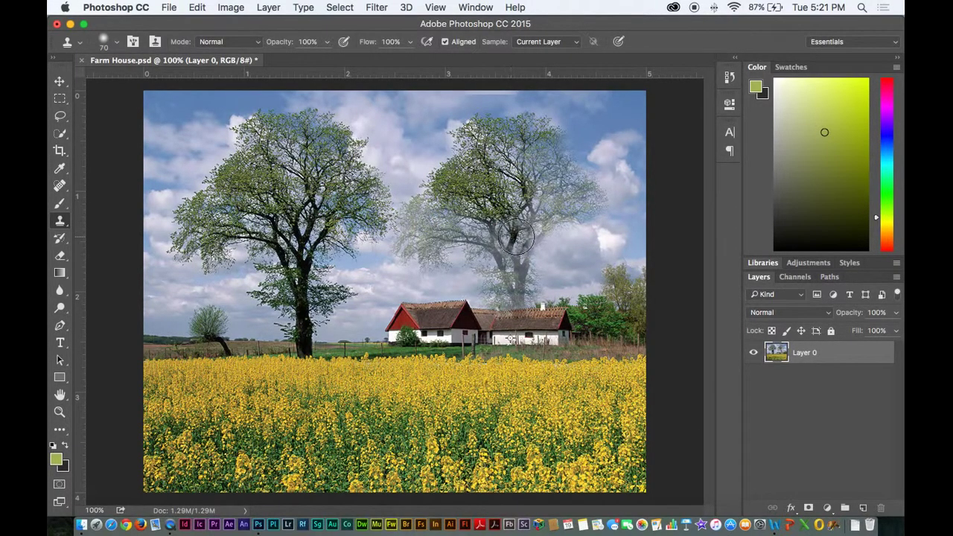
mouse_move(524, 236)
left_mouse_down()
mouse_move(515, 292)
mouse_move(503, 290)
mouse_move(479, 240)
mouse_move(447, 243)
mouse_move(419, 226)
mouse_move(486, 222)
mouse_move(474, 170)
mouse_move(510, 151)
mouse_move(545, 165)
mouse_move(567, 189)
left_mouse_up()
Revert the document history to the Deselect state before the Clone Stamp strokes.
left_click(723, 79)
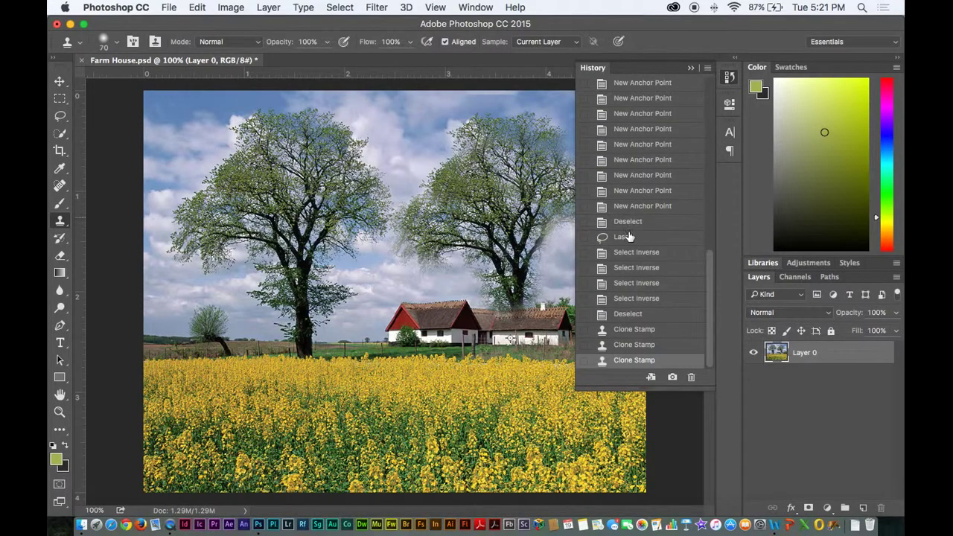
left_click(629, 267)
key("ctrl+d")
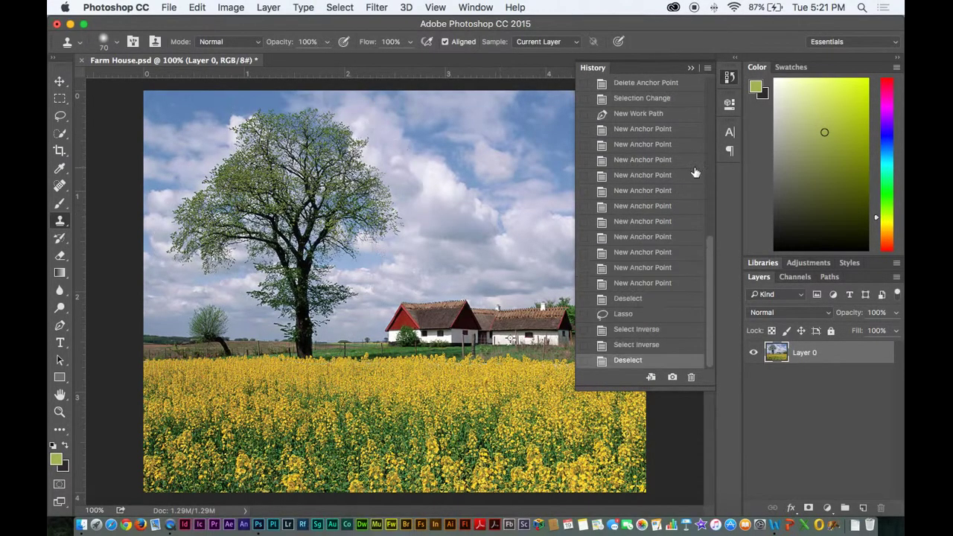
left_click(693, 68)
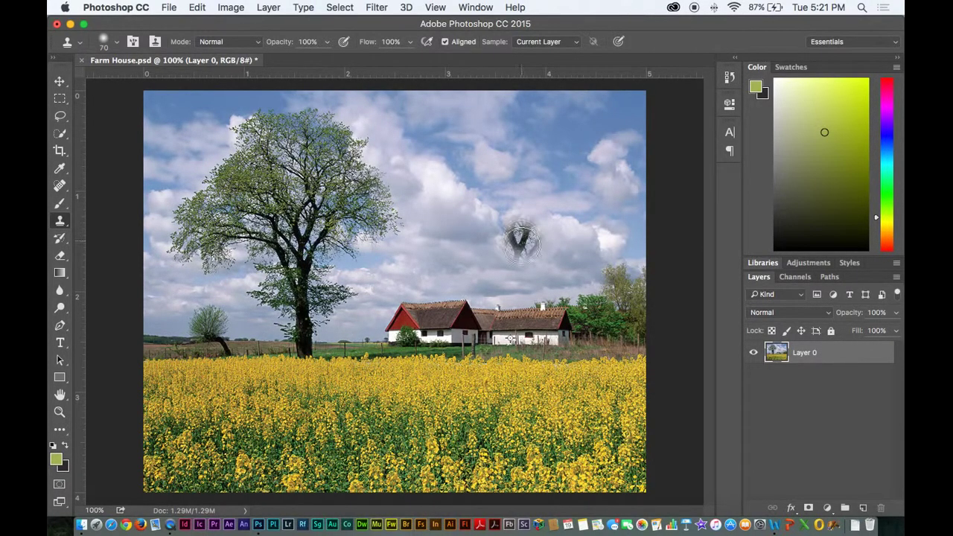
Draw a closed Pen tool path along the farmhouse roofline and back through the flower field below it.
key("p")
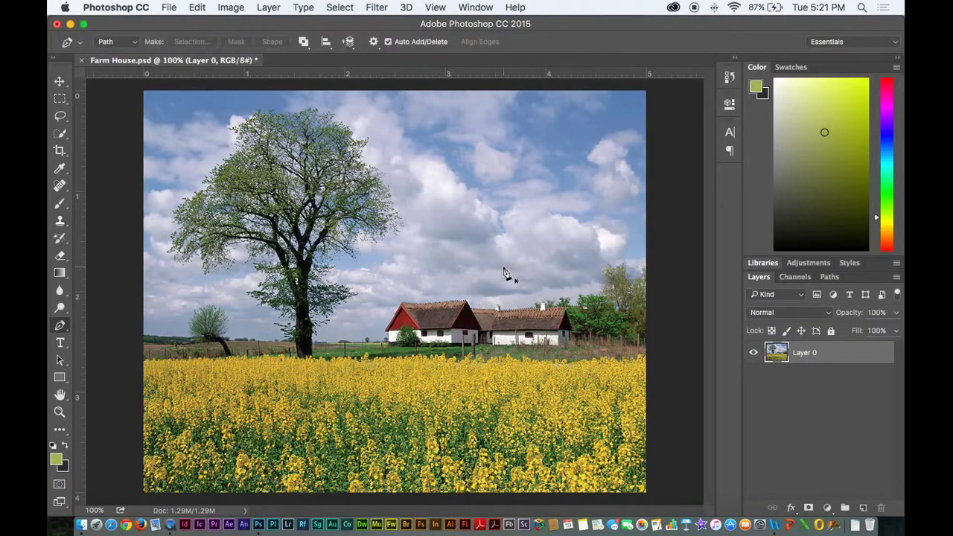
key("super+equal")
scroll(405, 372, "right", 5)
scroll(405, 372, "down", 1)
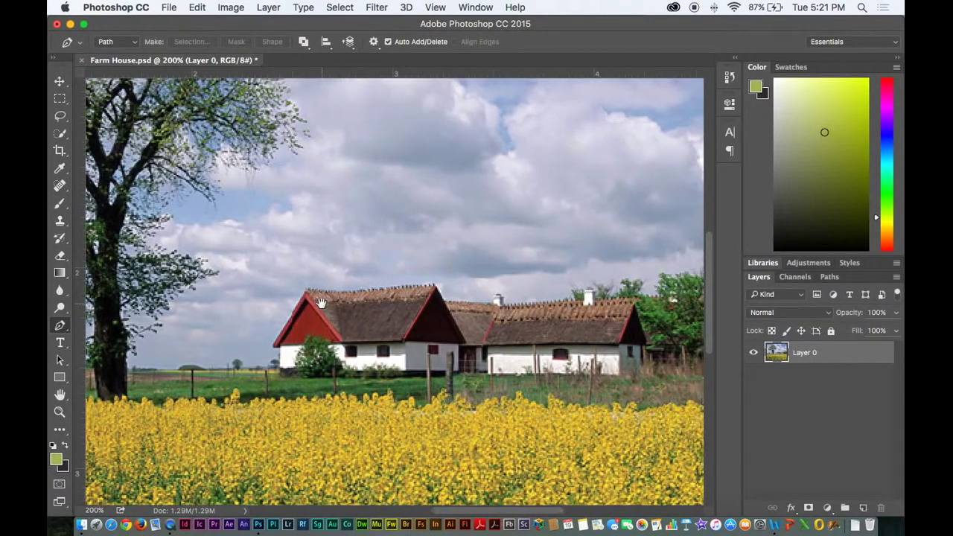
left_click(279, 363)
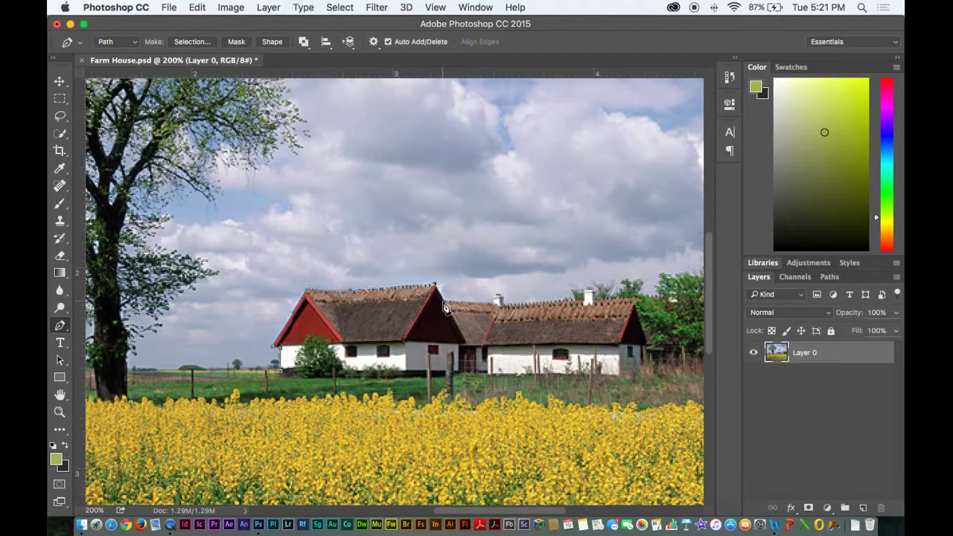
left_click(495, 297)
left_click(286, 430)
key("super+1")
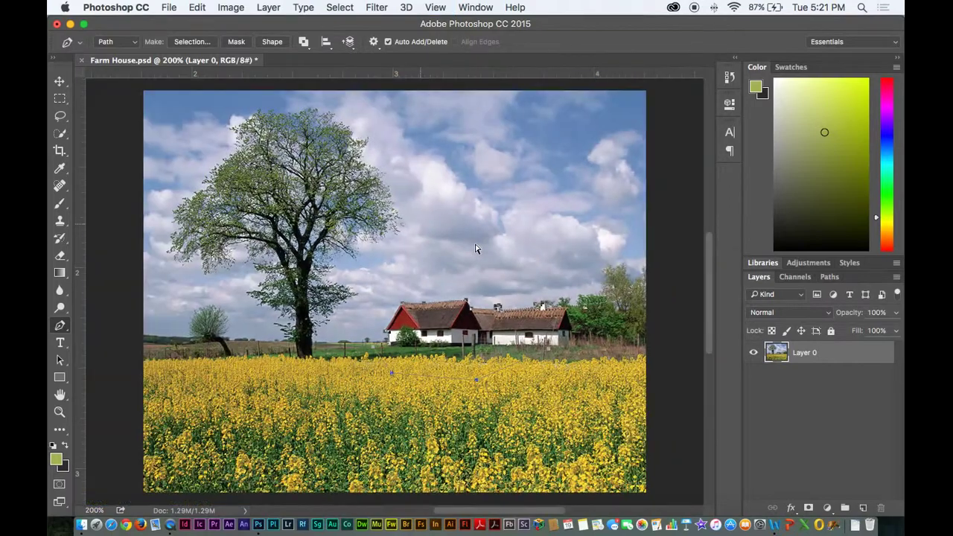
Convert the work path into a new anti-aliased selection with a feather radius of 0 pixels and return to the layers.
left_click(829, 277)
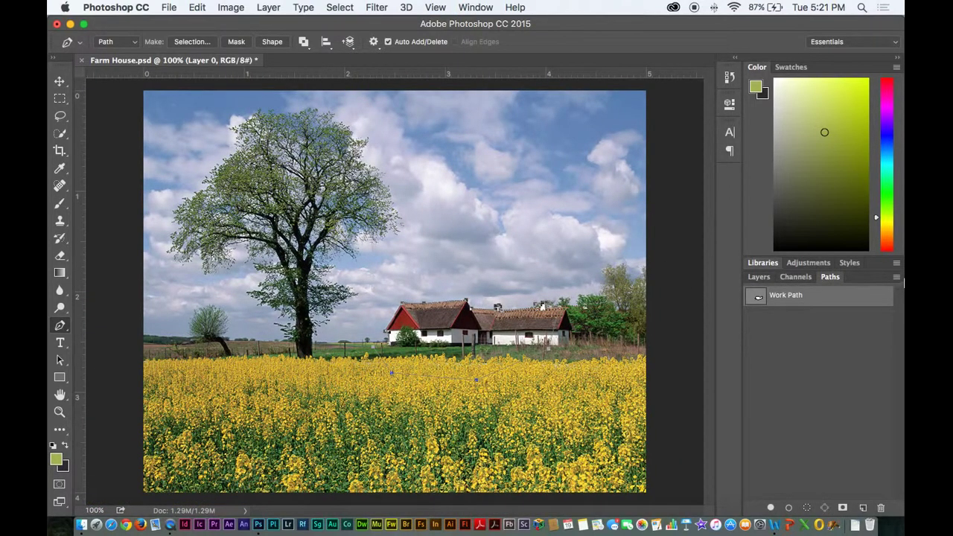
left_click(896, 276)
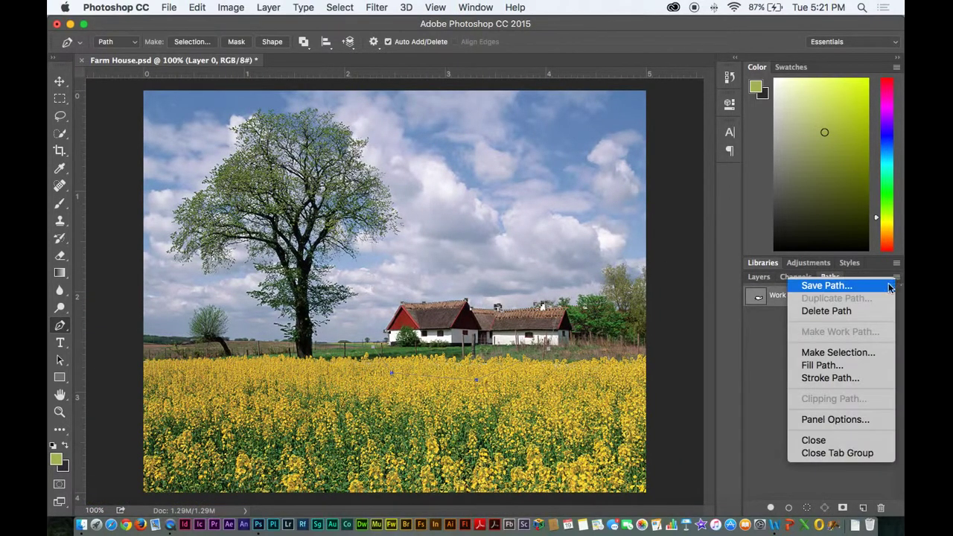
left_click(838, 353)
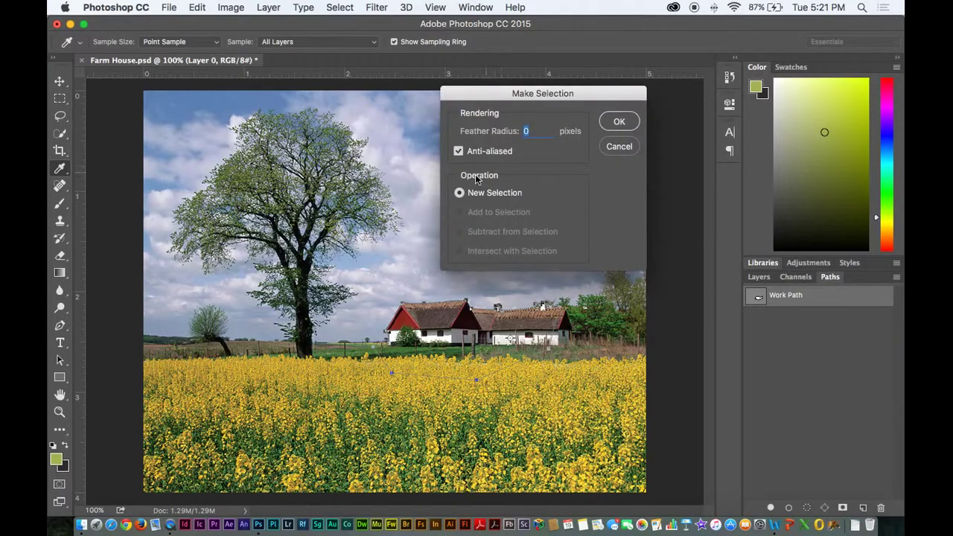
left_click(618, 121)
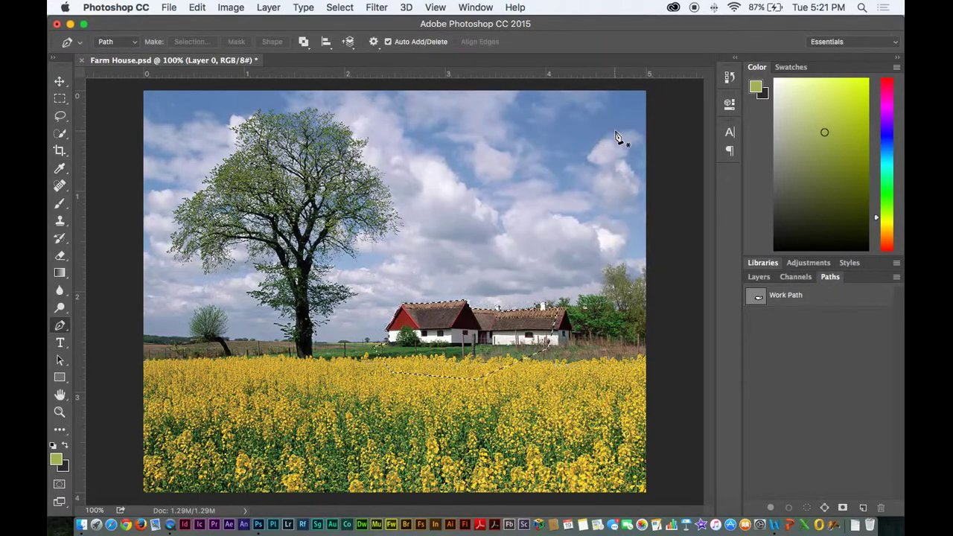
left_click(758, 276)
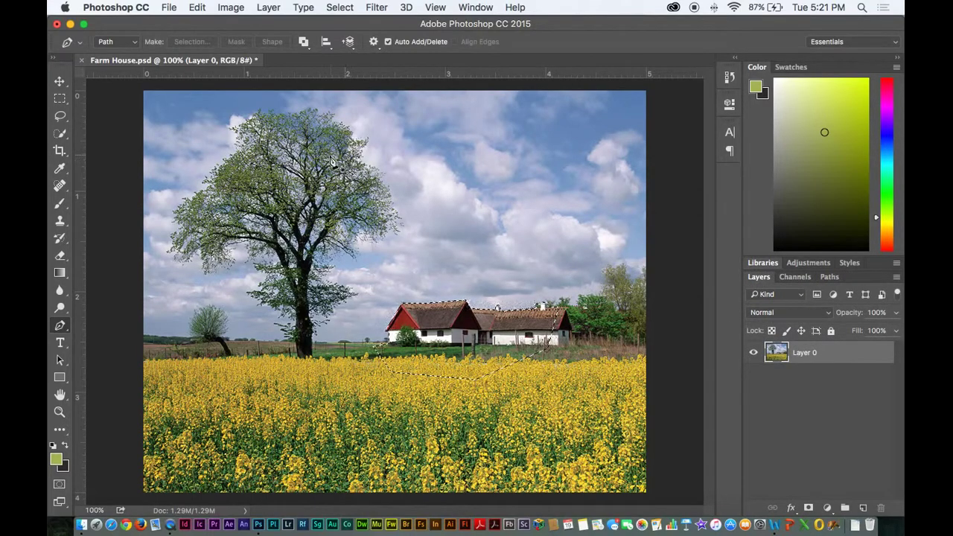
Invert the farmhouse selection and sample the centre of the large tree with the Clone Stamp Tool.
key("s")
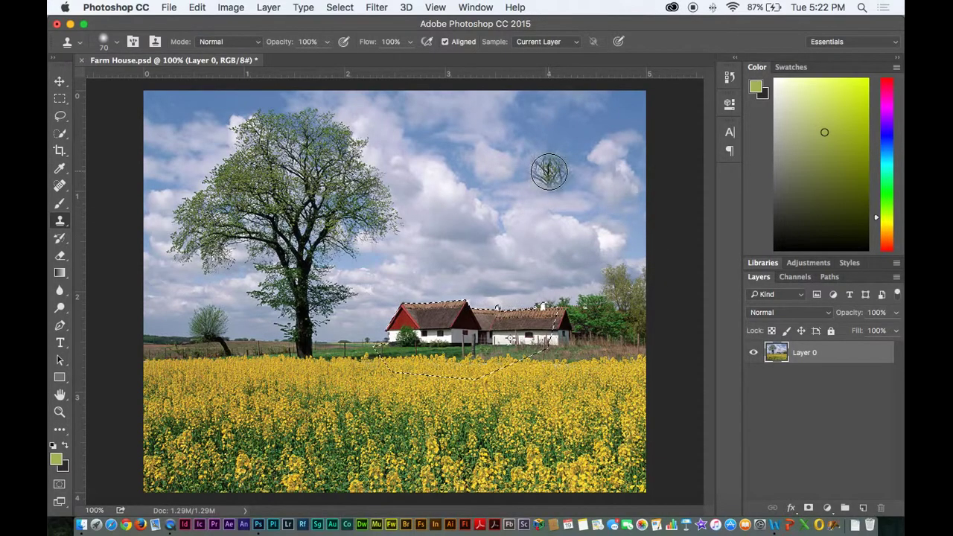
key("v")
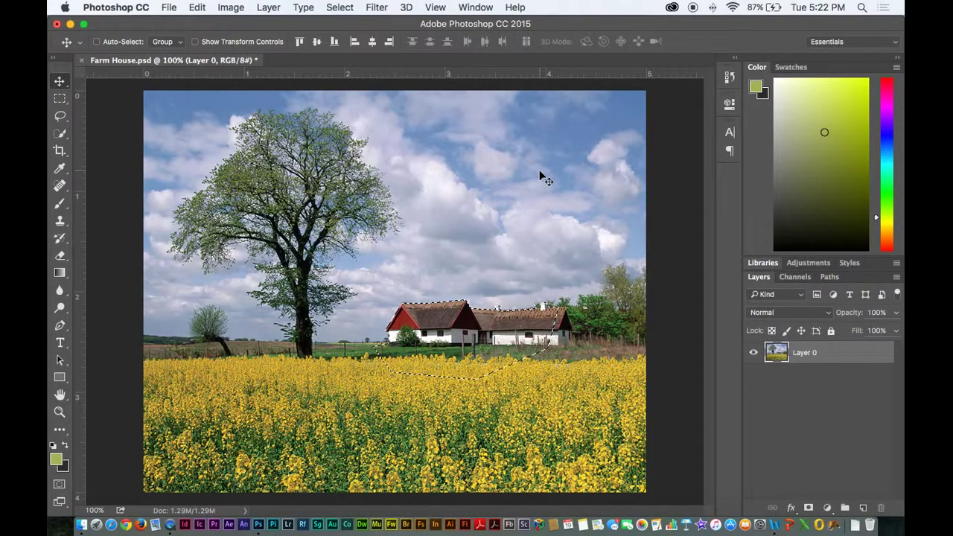
key("shift+super+i")
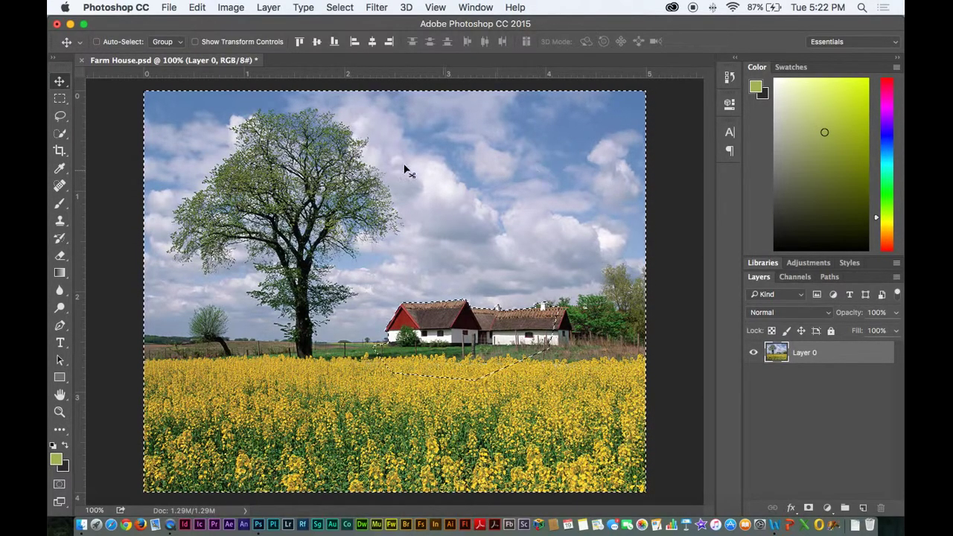
key("s")
left_click(308, 190, "alt")
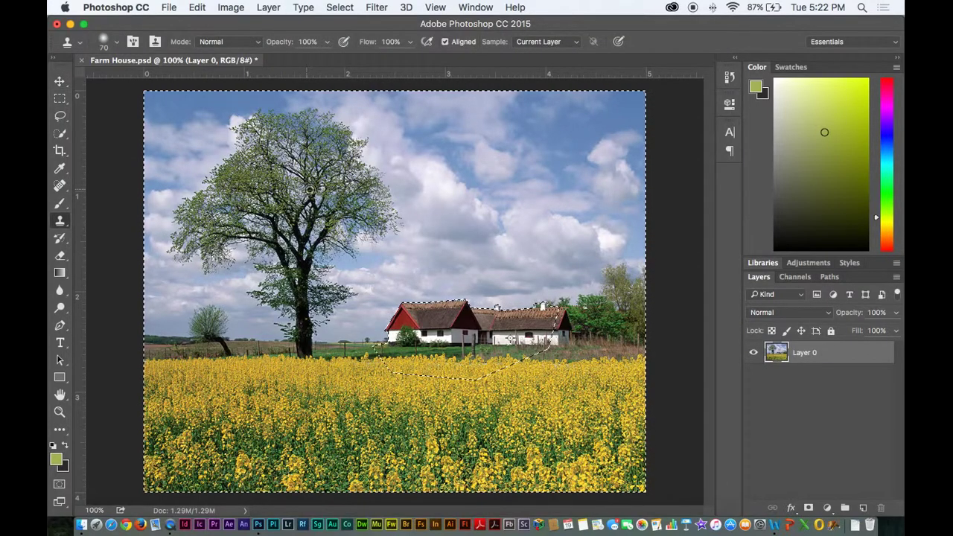
Clone the whole tree into the sky behind the protected farmhouse roof, and clear the selection.
mouse_move(532, 190)
left_mouse_down()
mouse_move(507, 255)
mouse_move(511, 283)
left_mouse_up()
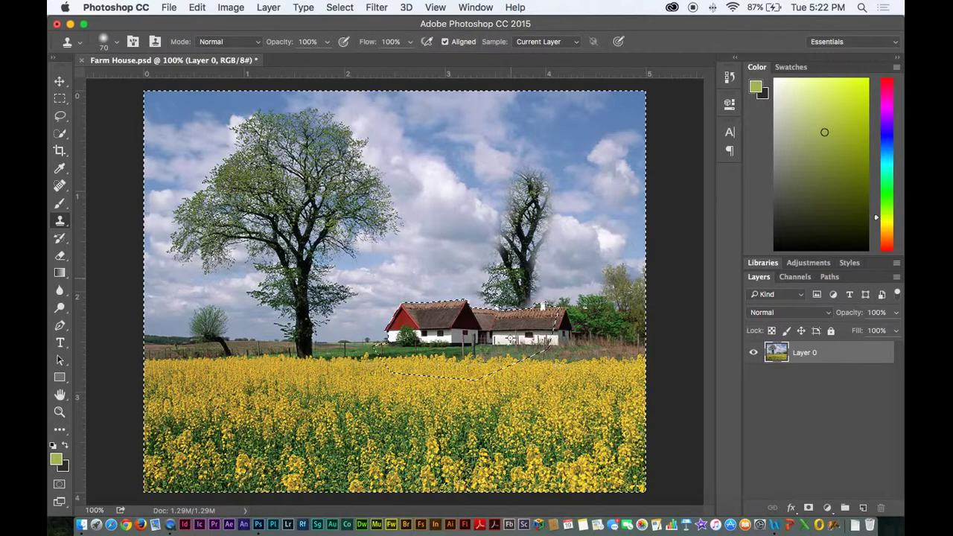
left_click_drag(497, 240, 485, 259)
mouse_move(470, 290)
left_mouse_down()
mouse_move(495, 242)
mouse_move(431, 192)
mouse_move(465, 168)
mouse_move(506, 201)
mouse_move(521, 134)
mouse_move(489, 127)
mouse_move(540, 137)
mouse_move(569, 178)
mouse_move(547, 286)
mouse_move(581, 175)
mouse_move(579, 234)
mouse_move(530, 149)
mouse_move(558, 119)
left_mouse_up()
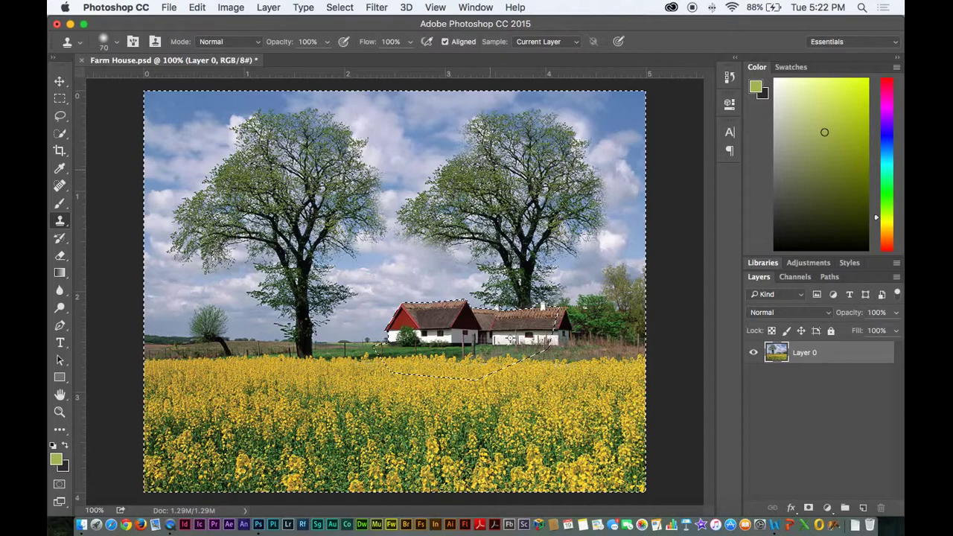
key("super+d")
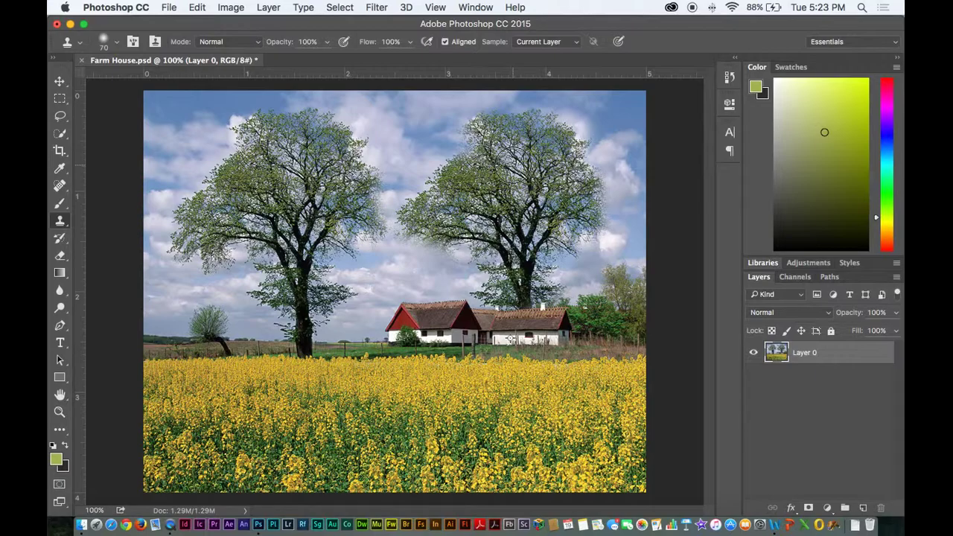
Sample the clouds above the farmhouse roof and clone them over the sky between the two trees.
key("super+equal")
key("super+equal")
mouse_move(510, 170)
left_mouse_down()
mouse_move(495, 170)
mouse_move(559, 132)
left_mouse_up()
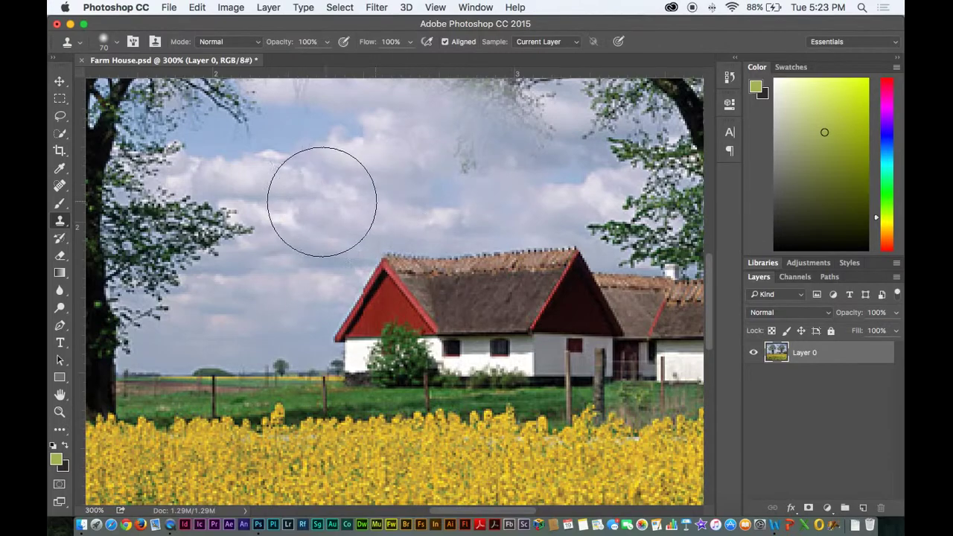
left_click_drag(322, 201, 310, 202)
left_click(463, 209, "alt")
left_click_drag(353, 149, 349, 177)
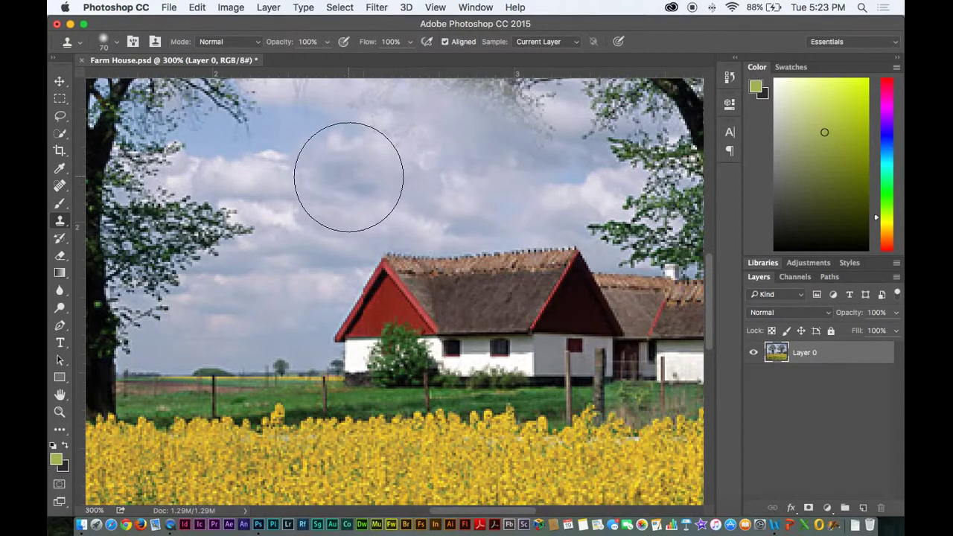
Reduce the Clone Stamp brush to 30 and undo the last cloud stroke.
key("bracketleft")
key("bracketleft")
key("bracketleft")
key("bracketleft")
key("super+z")
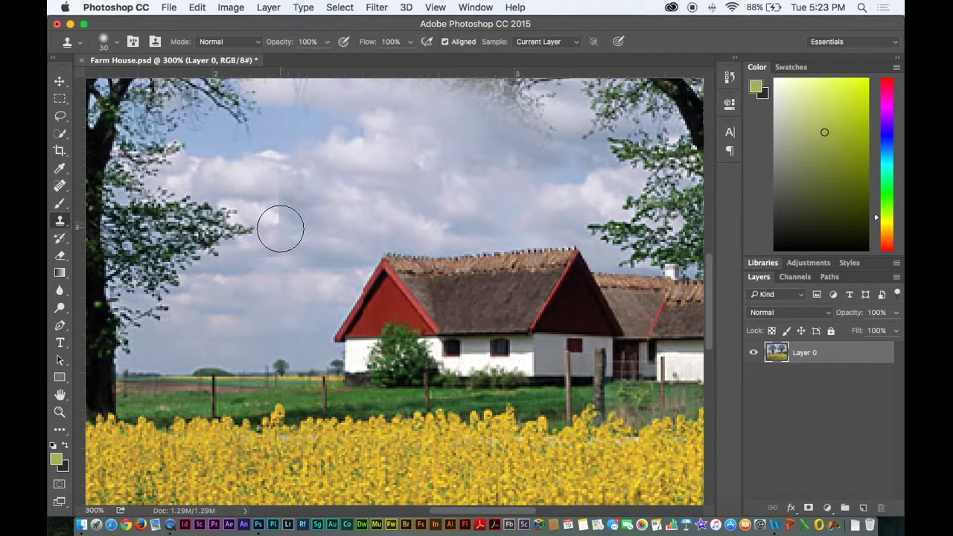
Shrink the Clone Stamp brush further and paint a piece of the left tree's trunk above the front farmhouse roof.
key("bracketleft")
key("bracketleft")
key("bracketleft")
mouse_move(280, 230)
left_mouse_down()
mouse_move(516, 246)
mouse_move(395, 246)
left_mouse_up()
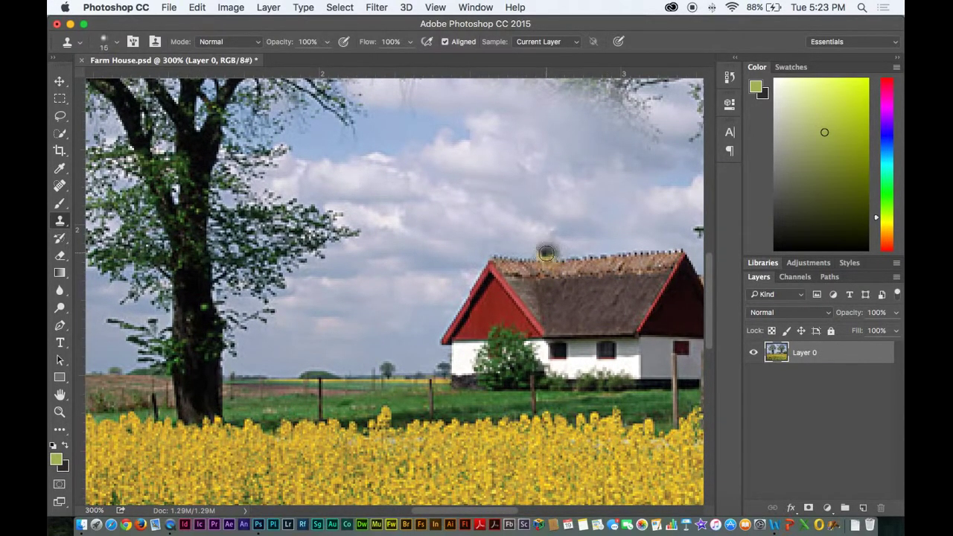
key("bracketleft")
key("bracketleft")
key("bracketleft")
key("bracketleft")
key("bracketleft")
mouse_move(546, 255)
left_mouse_down()
mouse_move(566, 254)
mouse_move(530, 244)
mouse_move(559, 242)
mouse_move(554, 223)
mouse_move(538, 225)
mouse_move(557, 213)
mouse_move(543, 144)
mouse_move(580, 181)
left_mouse_up()
Enlarge the Clone Stamp brush to 30 and zoom out to view the whole photo at 66.67%.
key("bracketright")
key("bracketright")
key("bracketright")
key("bracketright")
key("bracketright")
key("bracketright")
key("bracketright")
key("bracketright")
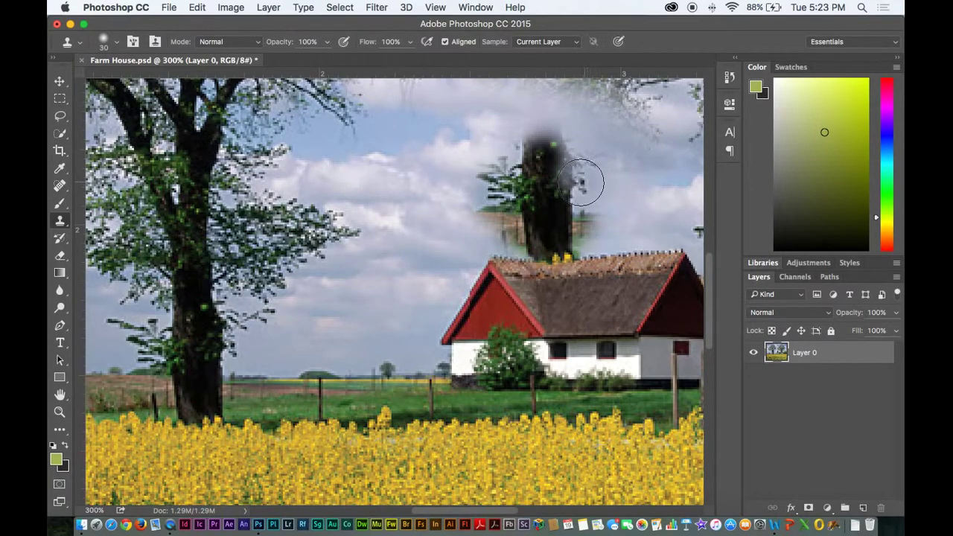
key("super+minus")
key("super+minus")
key("super+minus")
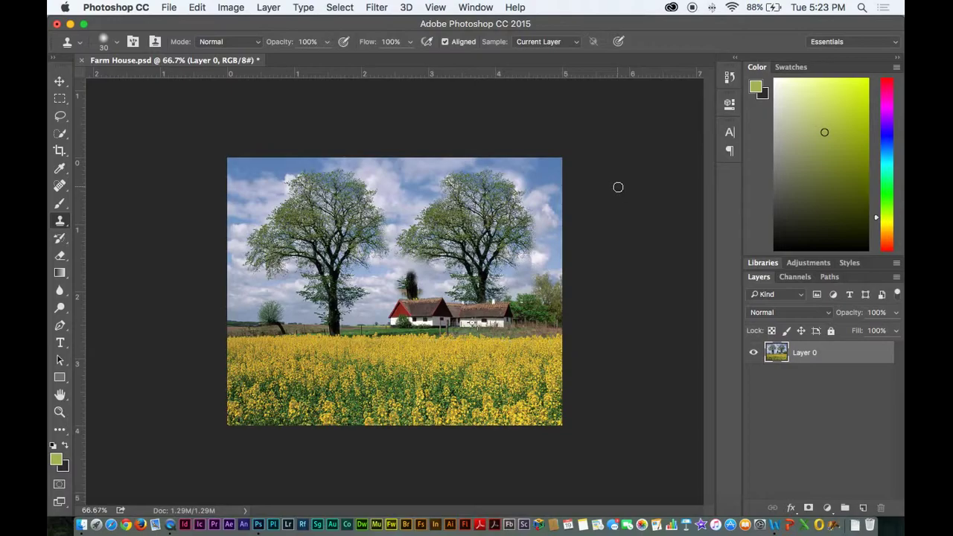
Step back in the document history to the Deselect state, dropping the last three Clone Stamp strokes.
left_click(729, 77)
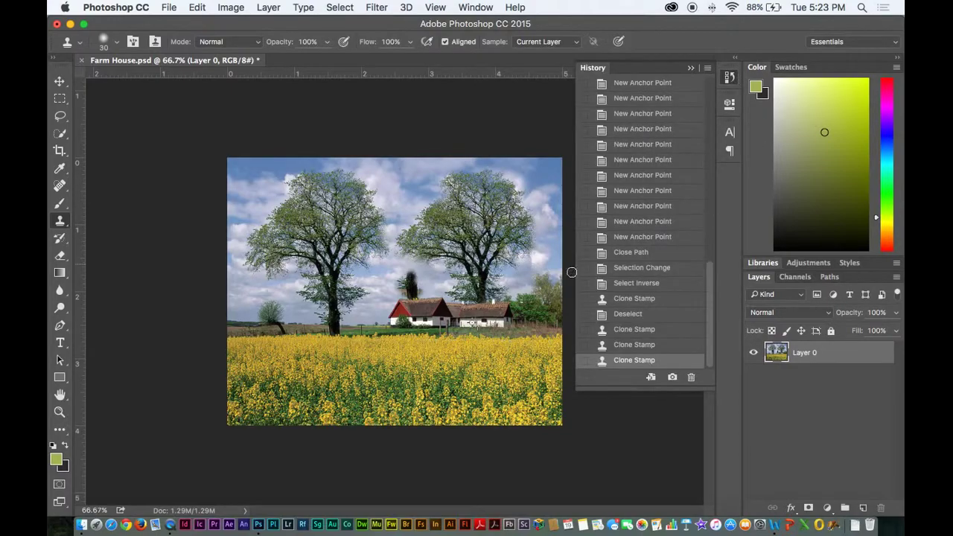
left_click(631, 345)
left_click(639, 330)
left_click(646, 314)
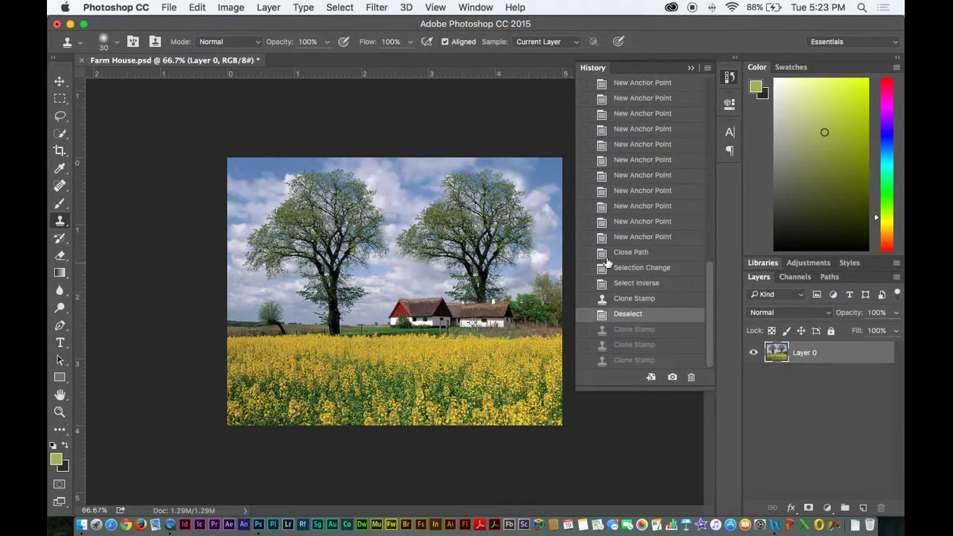
left_click(690, 70)
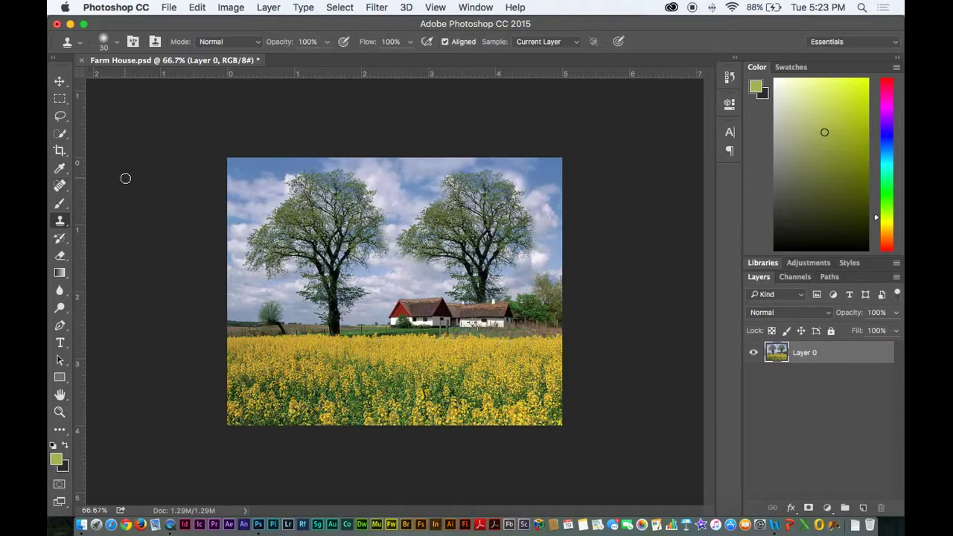
Choose the History Brush tool for working on the cloned tree behind the farmhouse.
key("y")
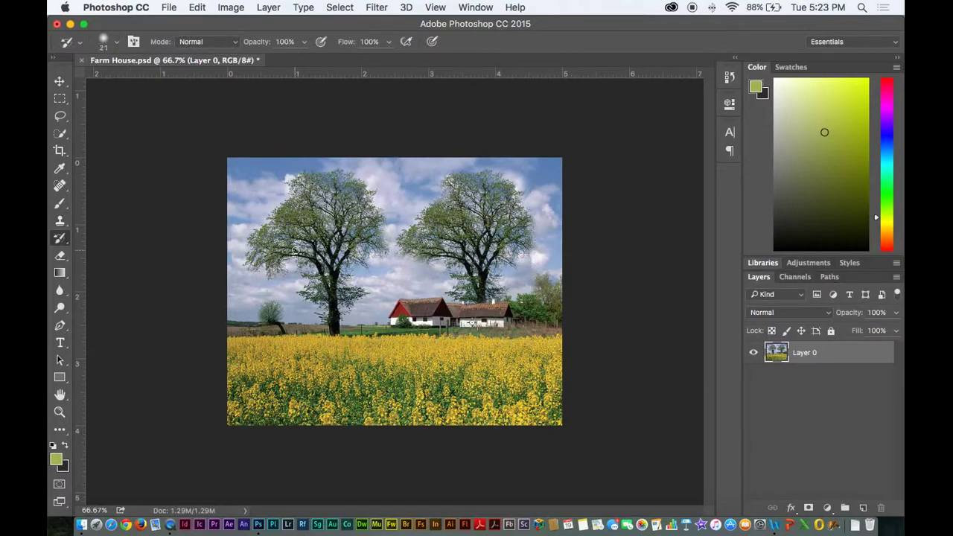
key("super+plus")
key("super+plus")
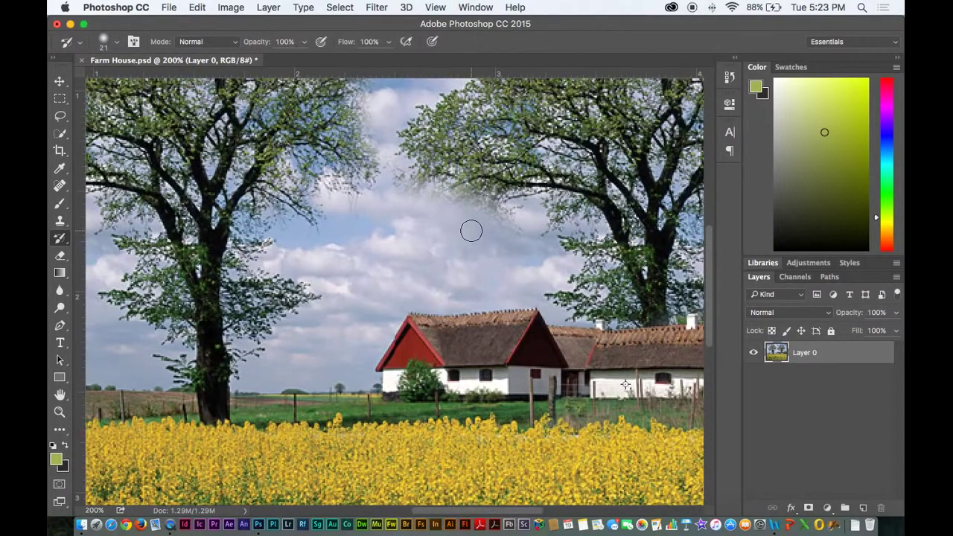
left_click_drag(470, 227, 401, 272)
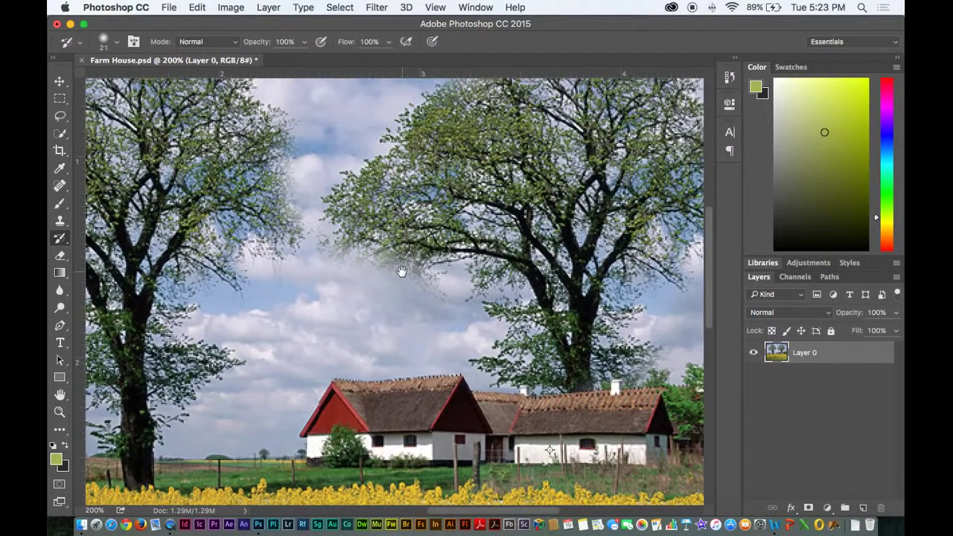
right_click(60, 239)
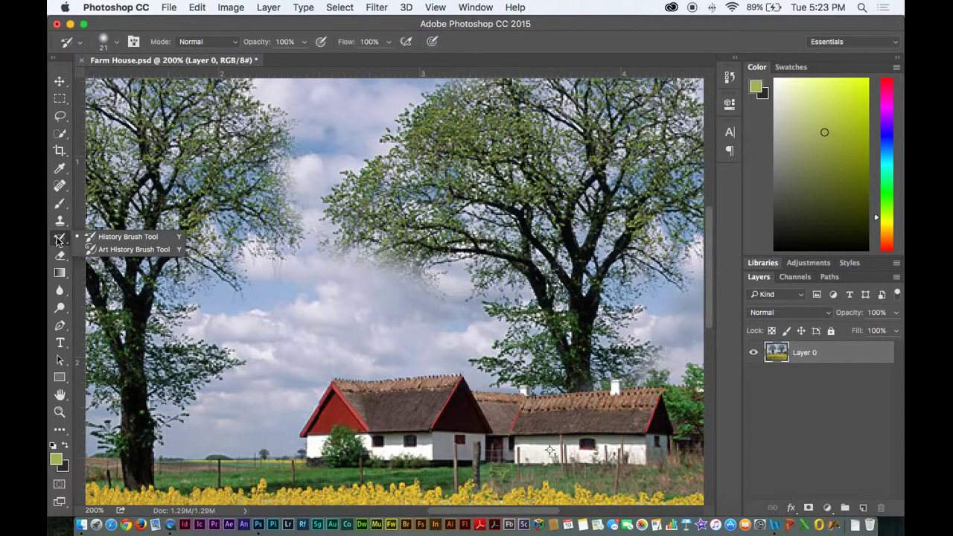
left_click(98, 238)
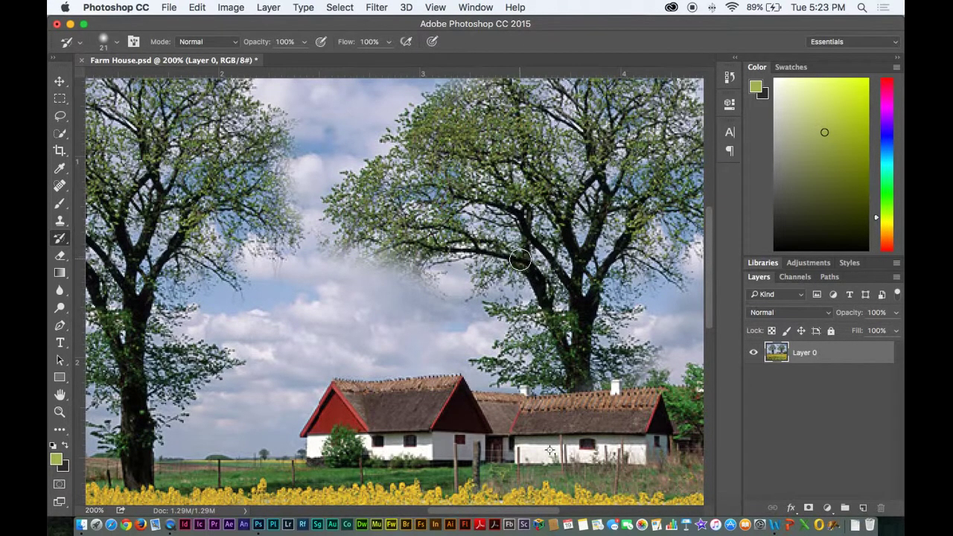
Set the History Brush size to 70 and check the current state in the document history.
key("bracketright")
key("bracketright")
key("bracketright")
key("bracketright")
key("bracketright")
key("bracketright")
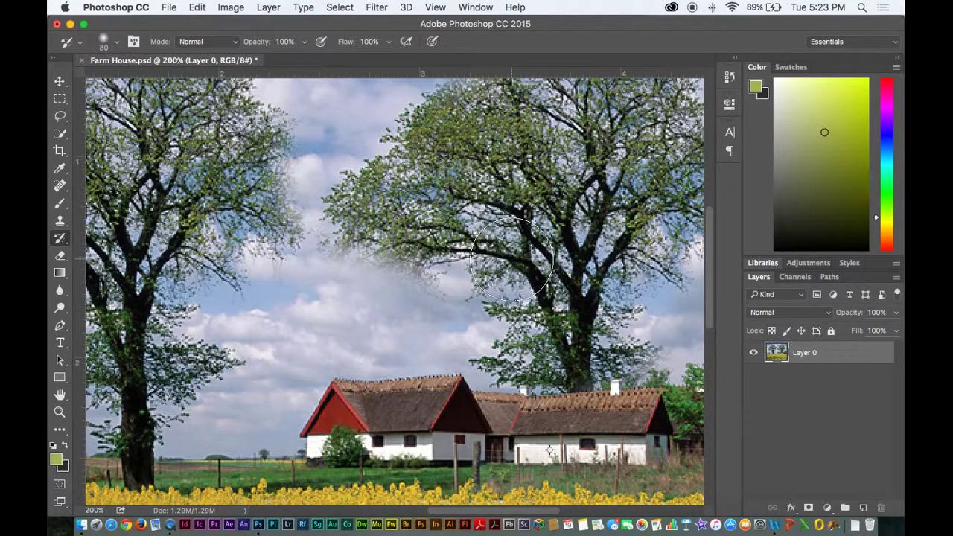
key("bracketleft")
key("bracketleft")
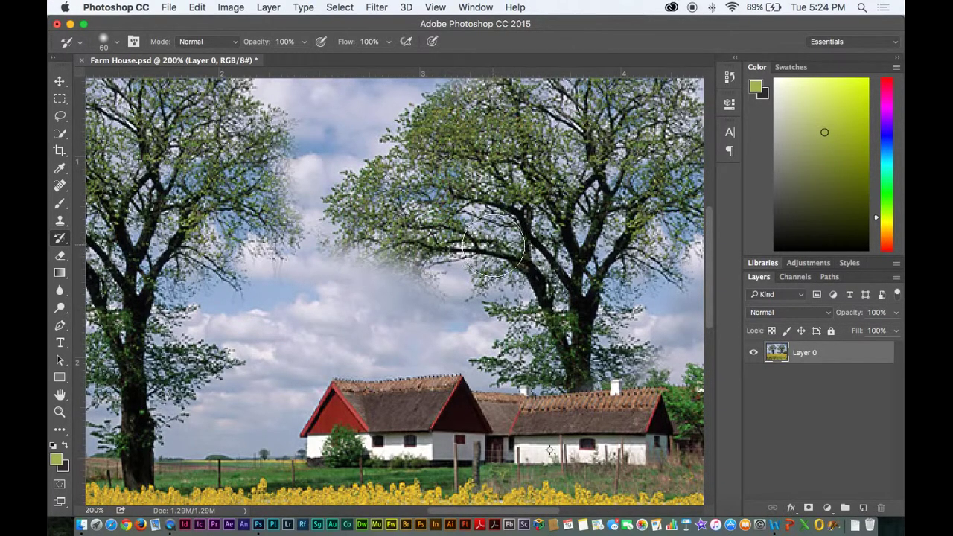
key("bracketright")
key("bracketright")
key("bracketleft")
left_click(730, 78)
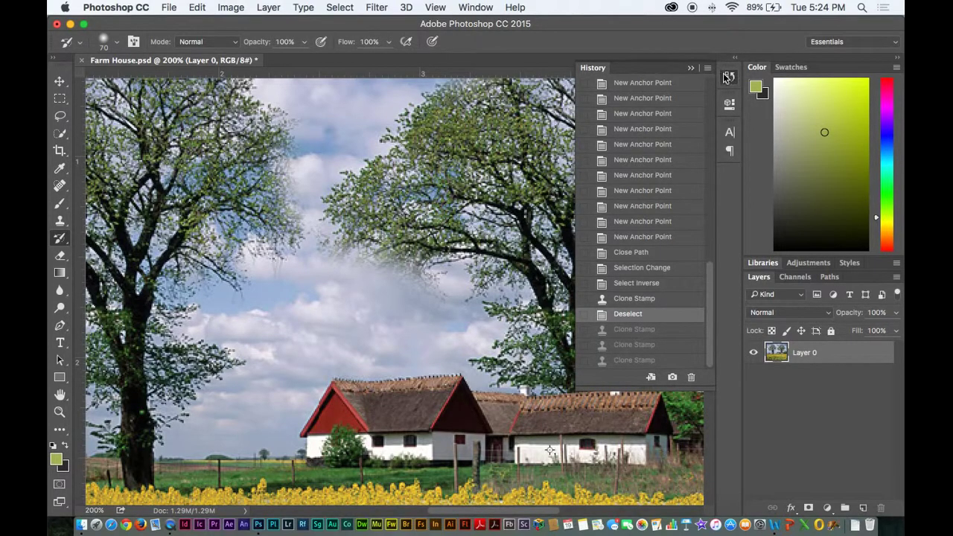
left_click(728, 78)
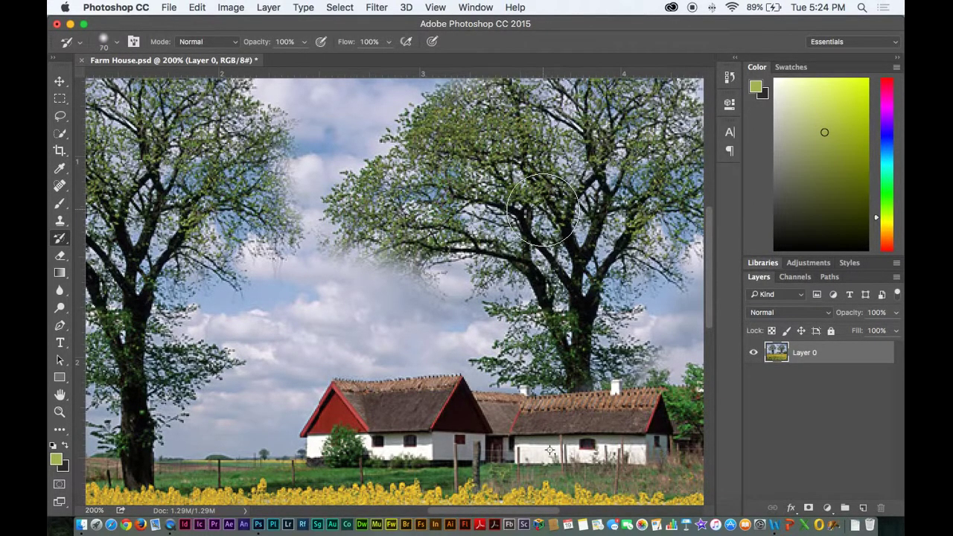
Paint over the cloned tree behind the farmhouse with the History Brush to restore the original sky and roofline.
key("super+1")
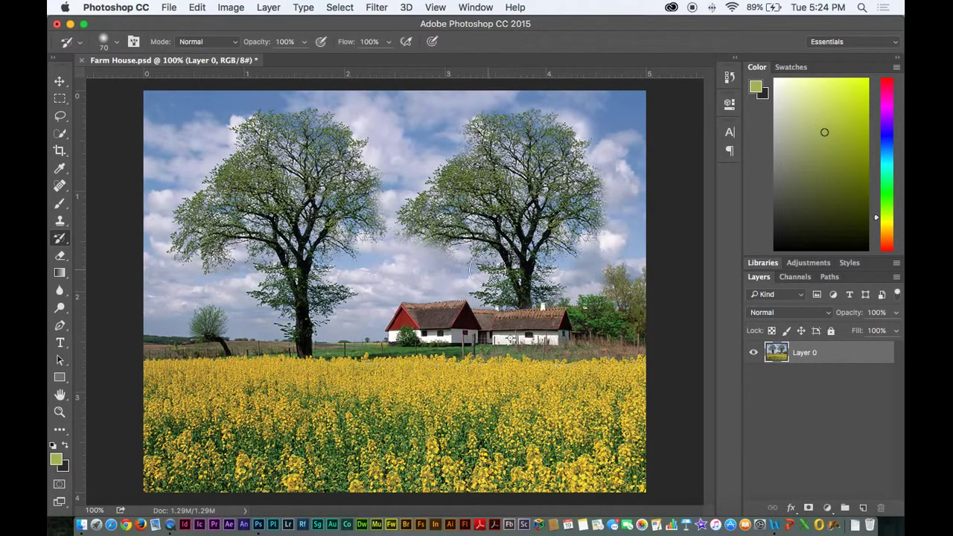
mouse_move(514, 271)
left_mouse_down()
mouse_move(490, 278)
mouse_move(521, 286)
mouse_move(459, 286)
mouse_move(515, 295)
left_mouse_up()
key("super+z")
mouse_move(495, 294)
left_mouse_down()
mouse_move(555, 297)
mouse_move(520, 280)
mouse_move(551, 275)
mouse_move(506, 262)
mouse_move(537, 261)
mouse_move(624, 210)
mouse_move(612, 193)
mouse_move(625, 164)
mouse_move(525, 187)
mouse_move(509, 171)
mouse_move(561, 100)
mouse_move(611, 124)
mouse_move(604, 143)
mouse_move(442, 128)
mouse_move(462, 140)
mouse_move(441, 183)
mouse_move(487, 183)
mouse_move(435, 204)
mouse_move(406, 238)
mouse_move(419, 236)
mouse_move(376, 179)
mouse_move(427, 210)
mouse_move(528, 204)
mouse_move(474, 231)
mouse_move(543, 219)
left_mouse_up()
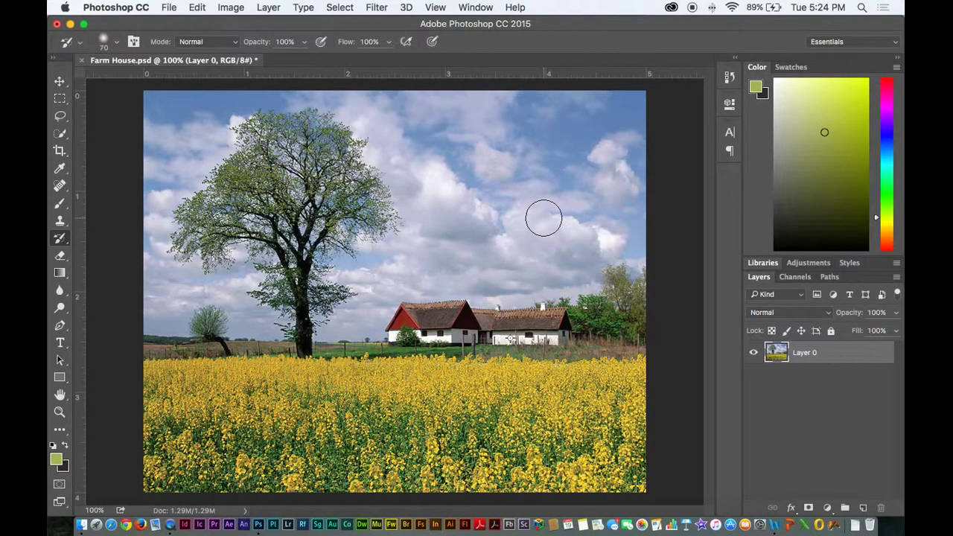
Inspect the restored sky around the farmhouse up close and minimize the document window to reveal the original file in Finder.
key("super+plus")
key("super+plus")
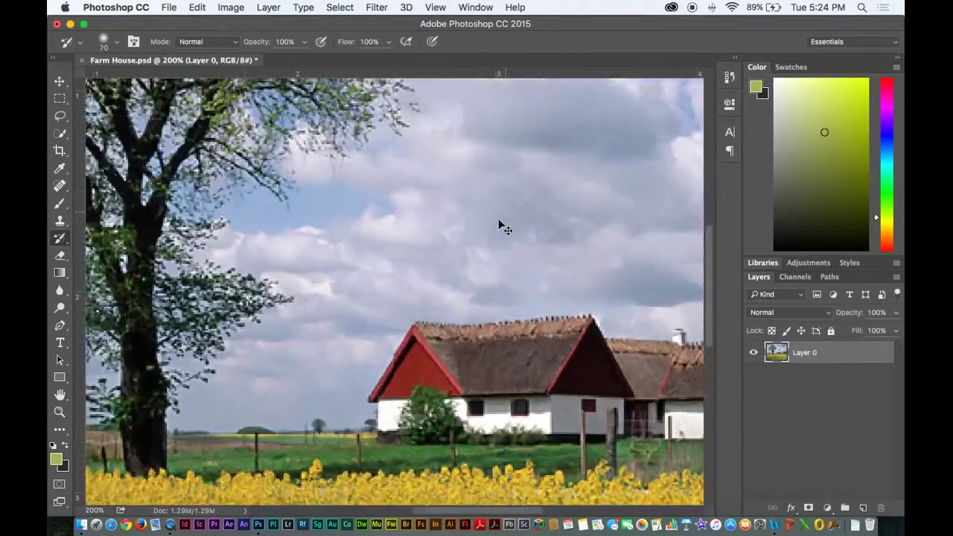
key("super+minus")
key("super+minus")
key("super+plus")
key("super+minus")
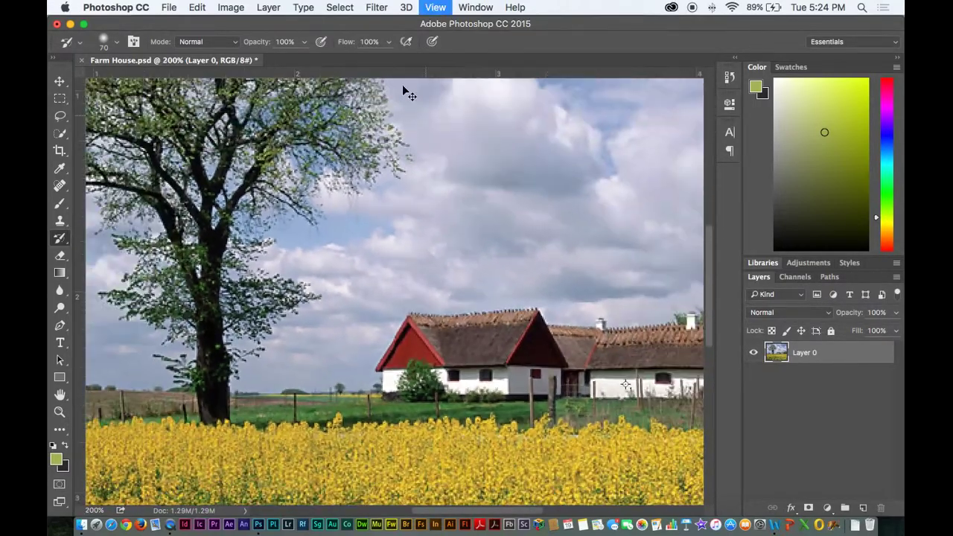
left_click(71, 25)
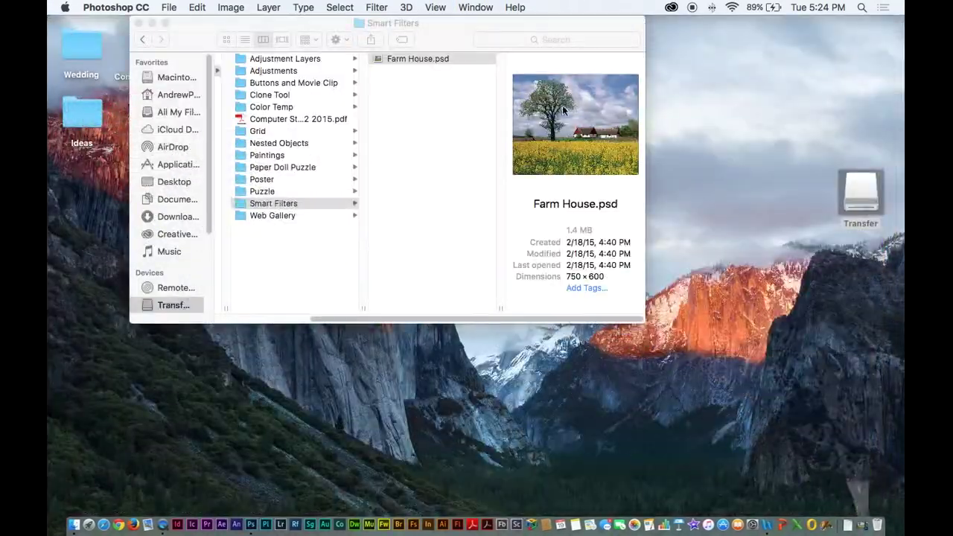
Find Poster.psd in the Poster folder and open it in Photoshop.
left_click(426, 141)
left_click(297, 142)
left_click(286, 154)
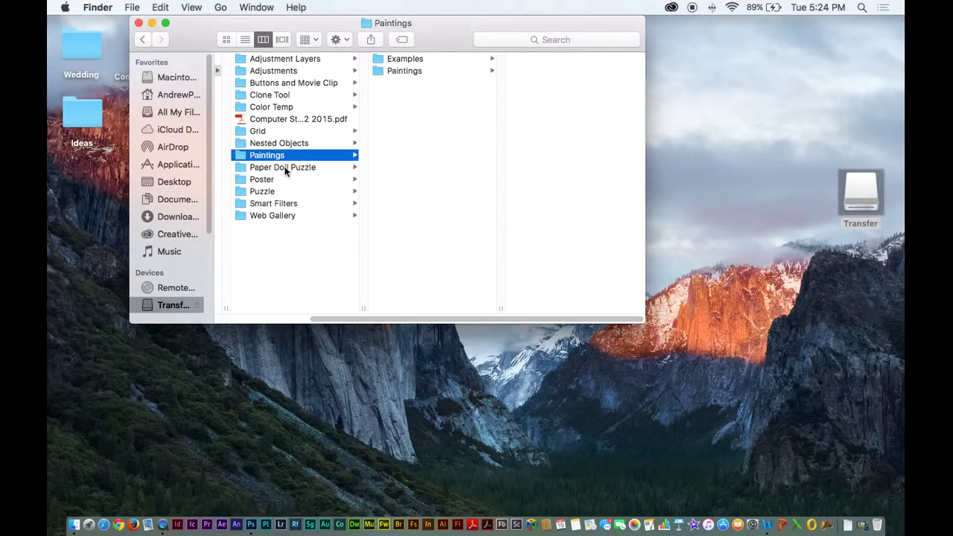
left_click(283, 167)
left_click(279, 178)
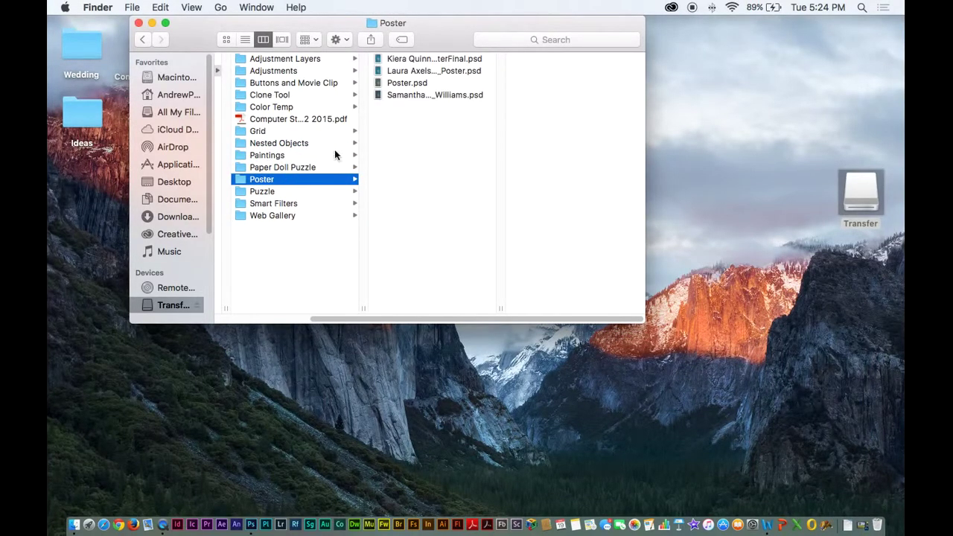
left_click(440, 71)
left_click_drag(407, 82, 252, 523)
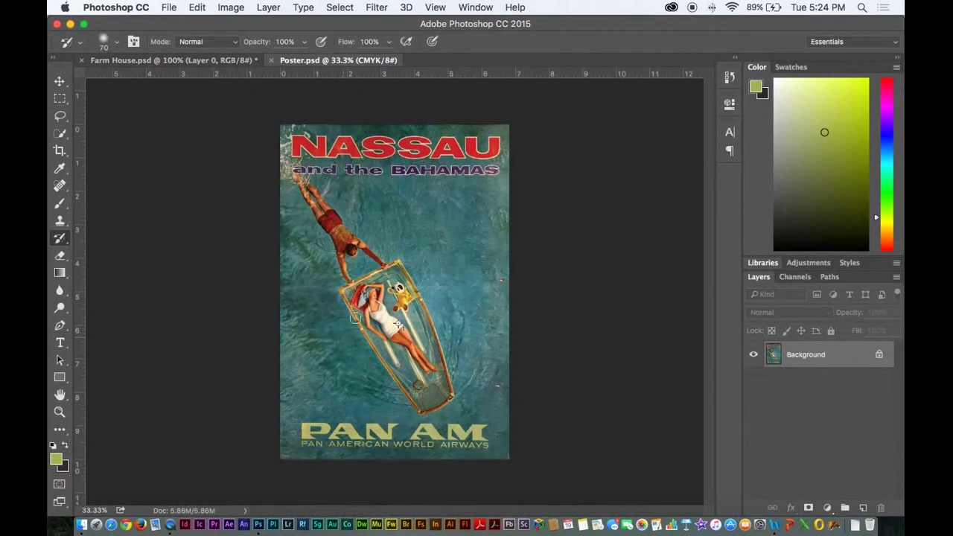
Activate the Move tool and examine the poster's title, swimmer and raft up close.
left_click(60, 82)
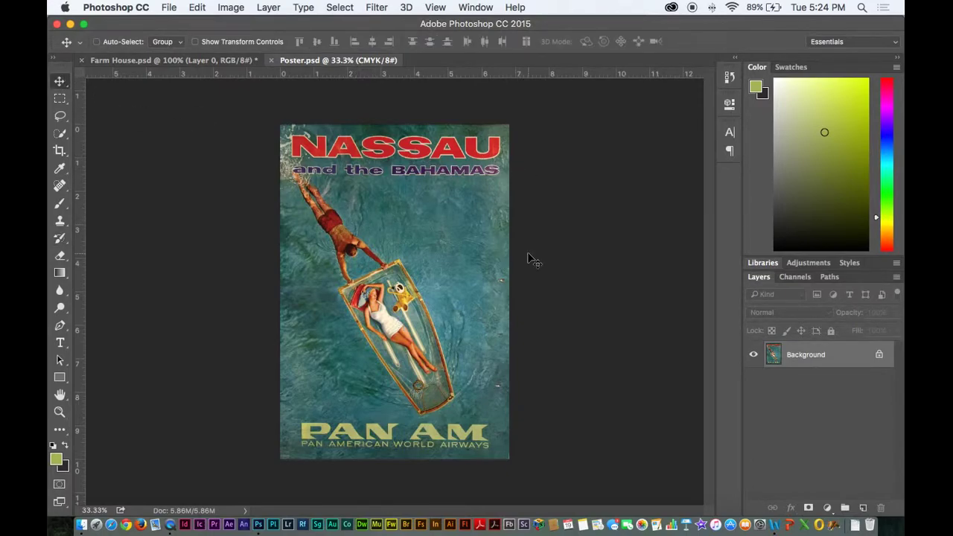
key("super+equal")
key("super+equal")
scroll(551, 270, "up", 5)
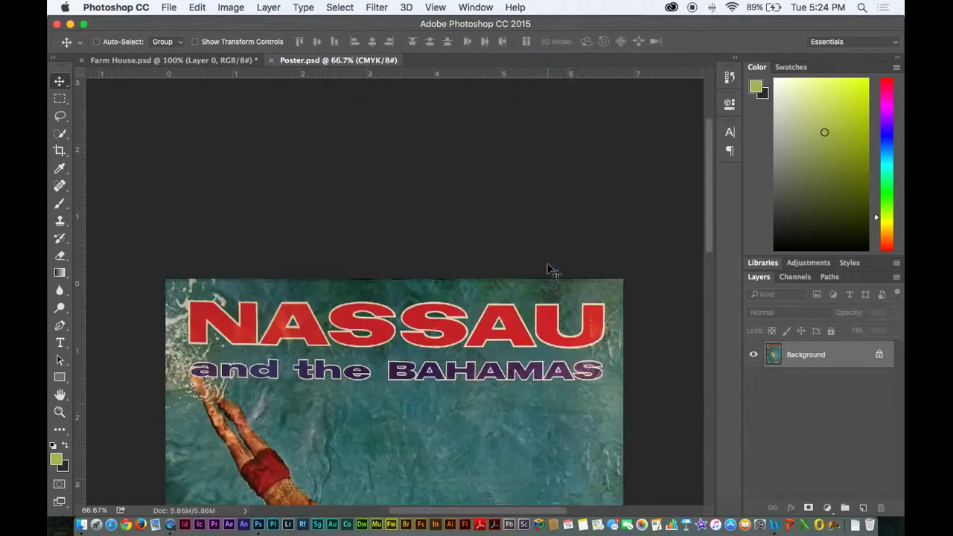
key("super+equal")
scroll(536, 297, "down", 10)
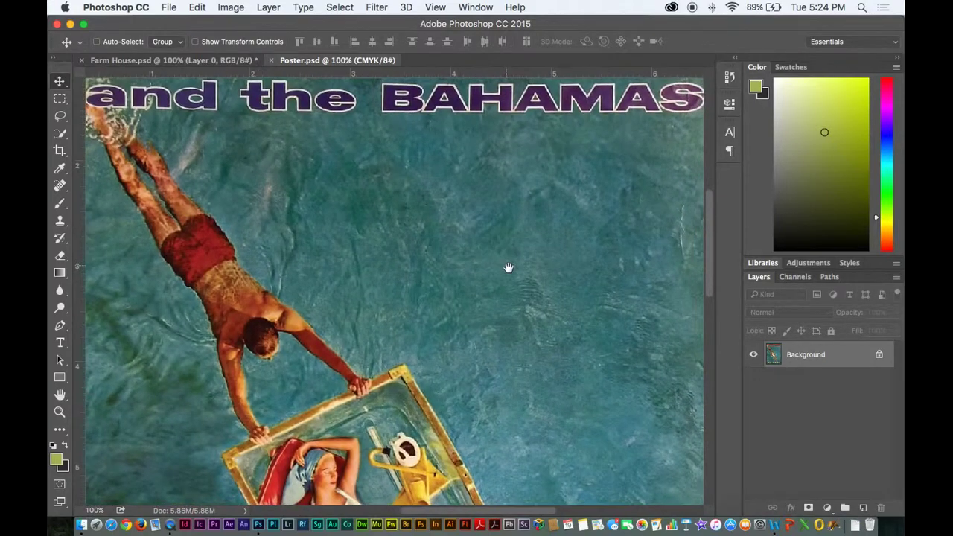
key("super+minus")
left_click_drag(509, 272, 567, 182)
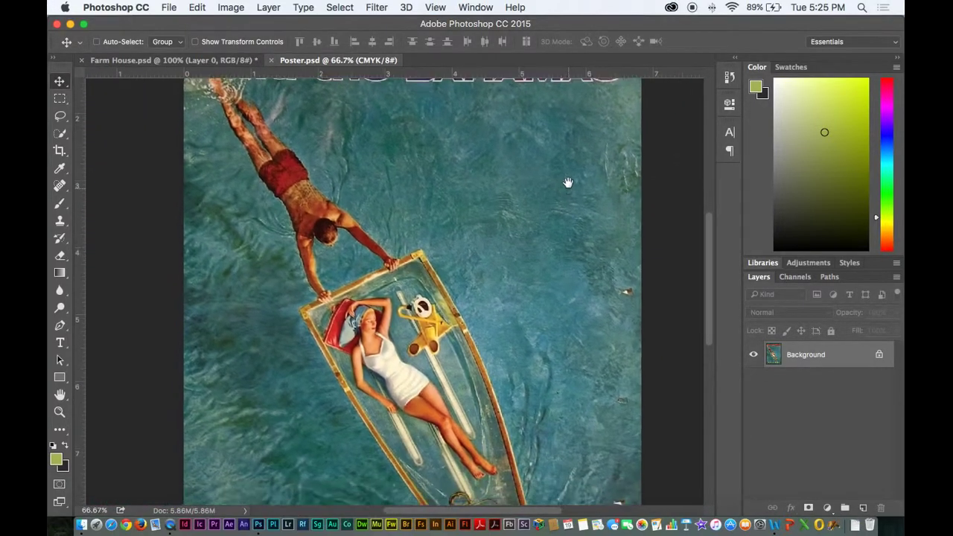
scroll(567, 182, "down", 5)
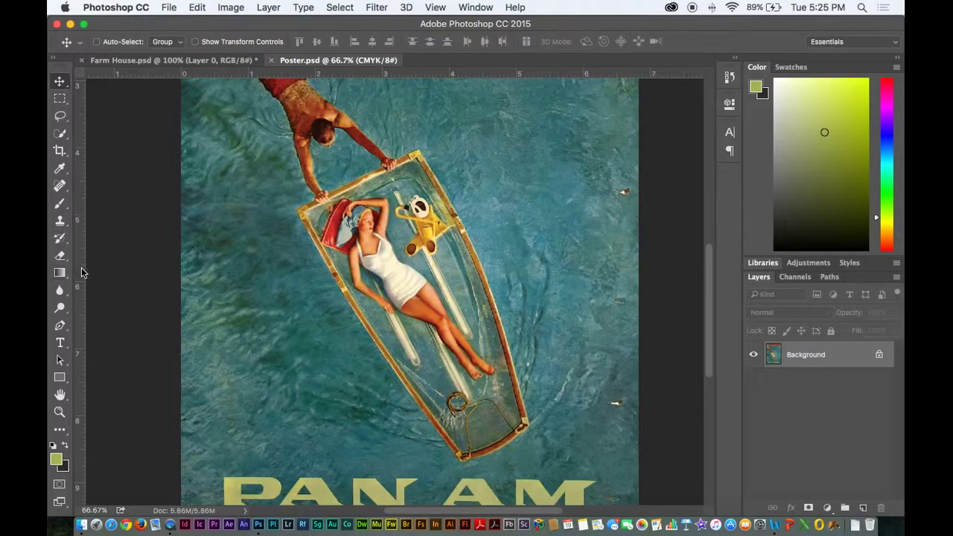
Choose the Eraser tool and reduce its brush size to 90 px.
left_click(61, 255)
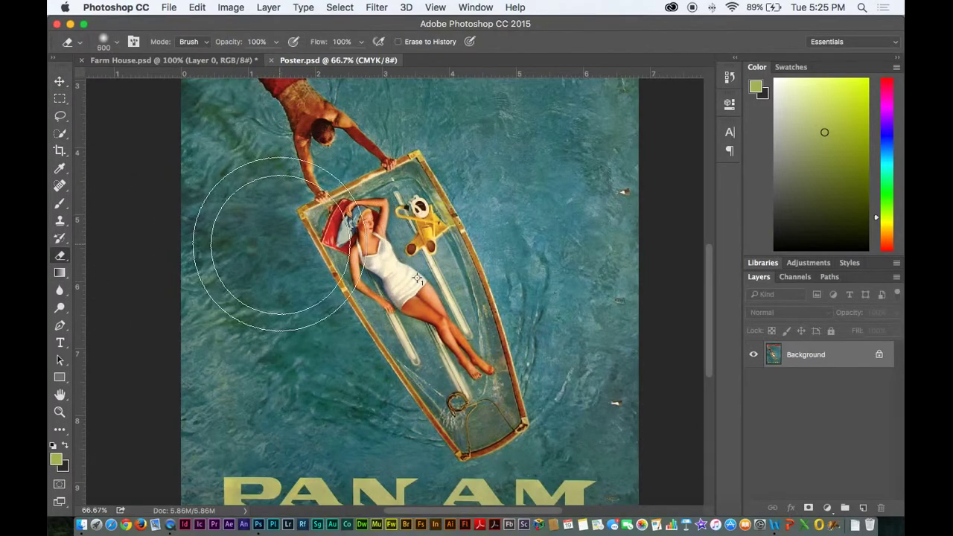
key("bracketleft")
key("bracketleft")
key("bracketleft")
key("bracketleft")
key("bracketleft")
key("bracketleft")
key("bracketleft")
key("bracketleft")
key("bracketleft")
key("bracketleft")
key("bracketleft")
key("bracketleft")
key("bracketleft")
key("bracketleft")
key("bracketleft")
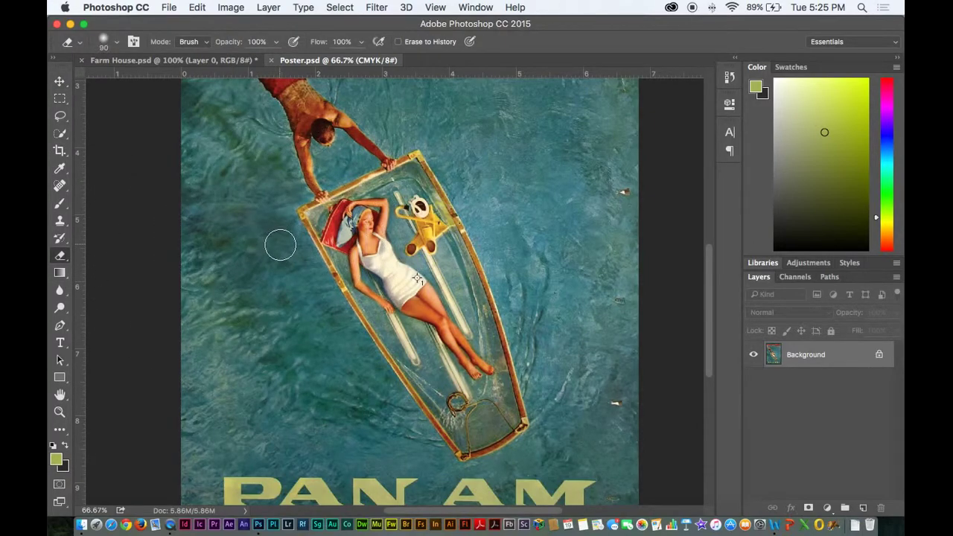
key("bracketleft")
key("bracketleft")
key("bracketleft")
key("bracketleft")
key("bracketleft")
scroll(251, 143, "up", 1)
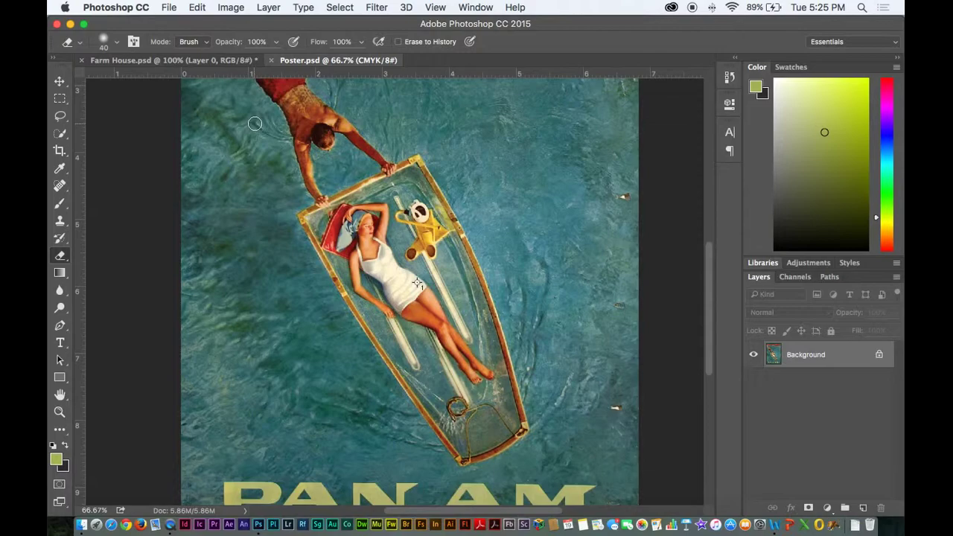
key("bracketright")
key("bracketright")
key("bracketright")
key("bracketright")
Try erasing patches of water beside the swimmer's arm on the Background layer and undo the strokes.
left_click_drag(261, 153, 250, 212)
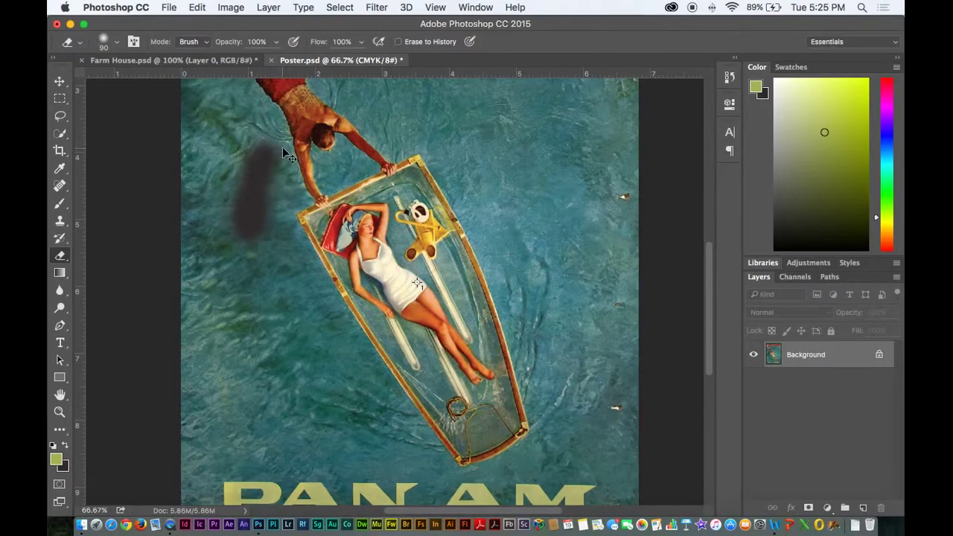
key("ctrl+z")
mouse_move(259, 128)
left_mouse_down()
mouse_move(260, 262)
mouse_move(280, 195)
mouse_move(290, 194)
left_mouse_up()
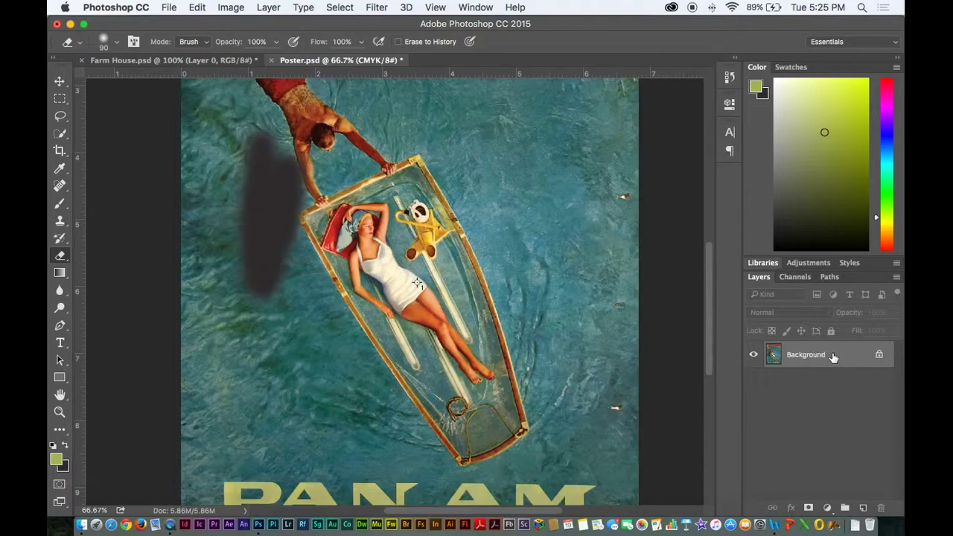
key("super+z")
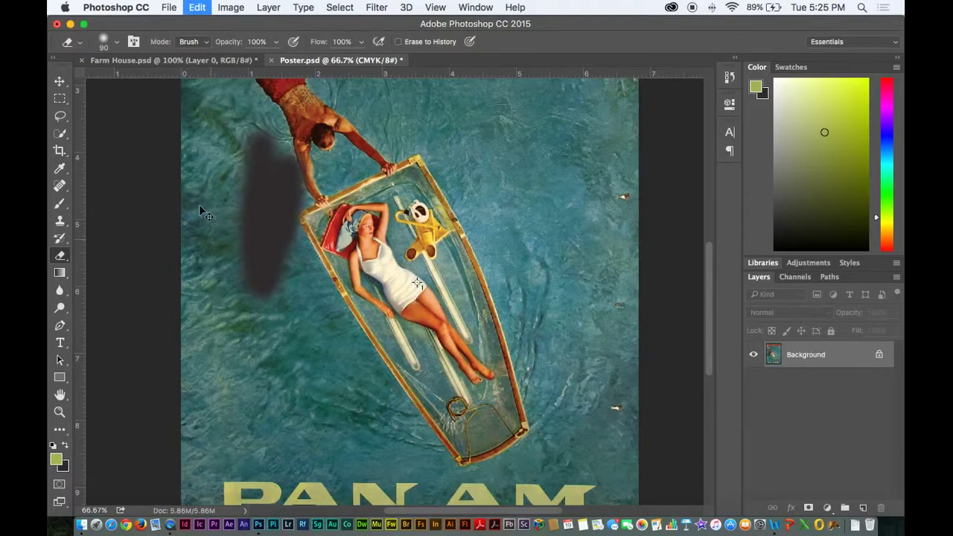
Convert the Background into an editable layer named Poster.
double_click(805, 356)
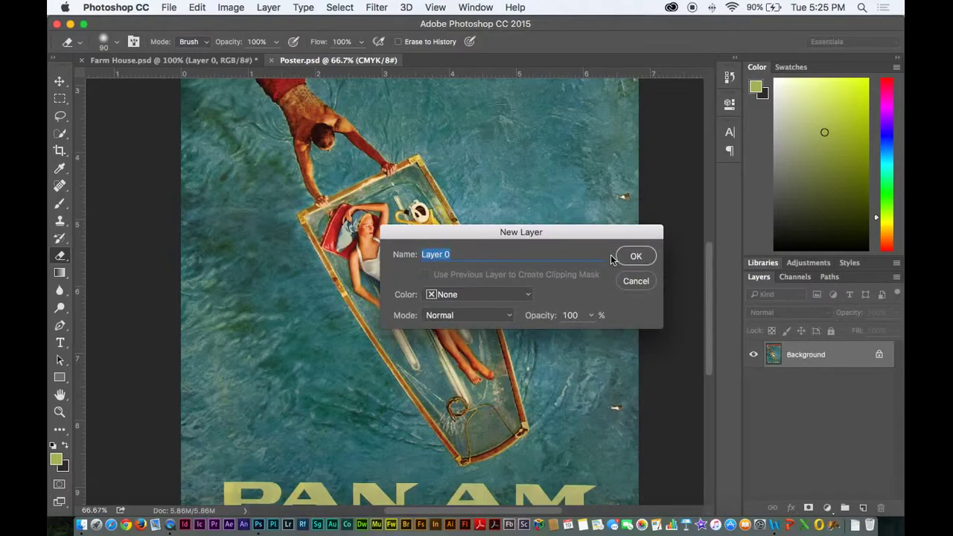
type("Poster")
key("Return")
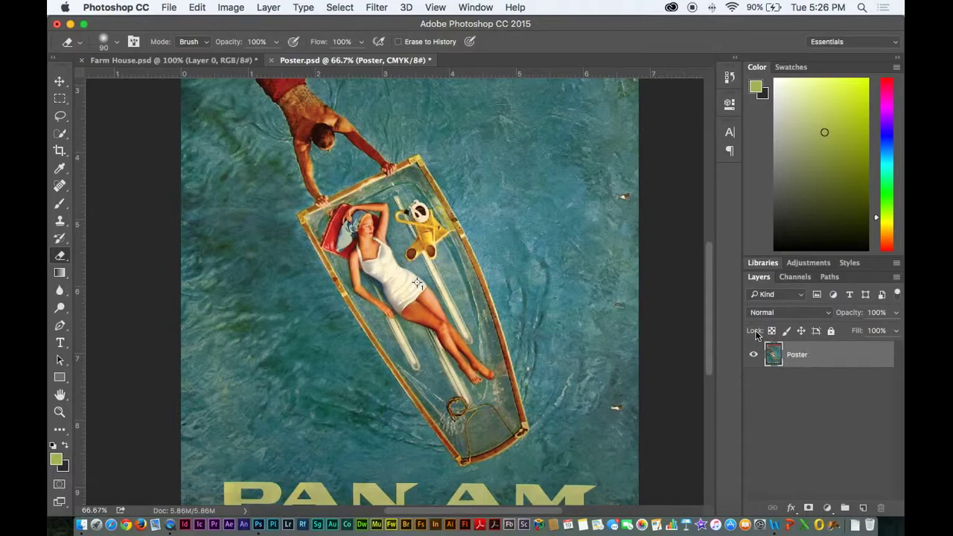
Erase the water to the right of the raft, working close to the frame's upper part with a 35 px brush.
mouse_move(499, 149)
left_mouse_down()
mouse_move(542, 231)
mouse_move(521, 191)
mouse_move(497, 196)
mouse_move(502, 229)
mouse_move(496, 217)
mouse_move(489, 232)
mouse_move(537, 335)
mouse_move(507, 269)
mouse_move(538, 381)
mouse_move(558, 393)
mouse_move(573, 340)
mouse_move(573, 301)
left_mouse_up()
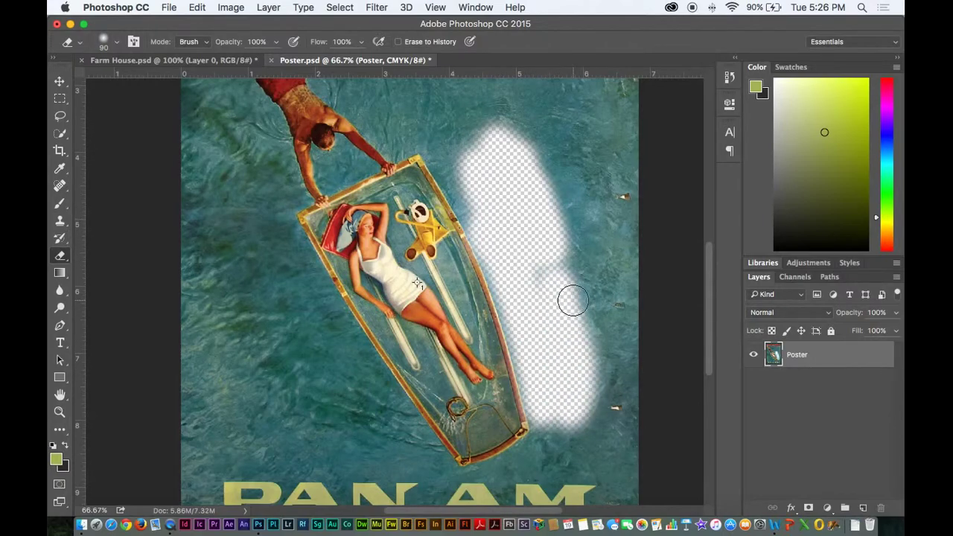
key("bracketleft")
key("bracketleft")
key("bracketleft")
key("bracketleft")
key("bracketleft")
key("bracketleft")
key("bracketleft")
mouse_move(464, 174)
left_mouse_down()
mouse_move(443, 136)
mouse_move(445, 183)
mouse_move(472, 224)
mouse_move(444, 177)
mouse_move(476, 200)
left_mouse_up()
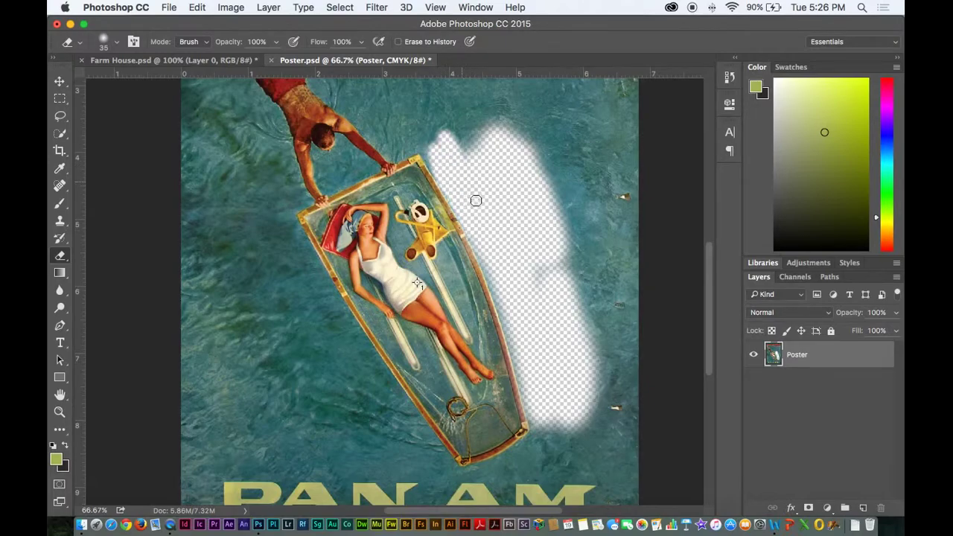
Enlarge the eraser to 90 px and erase more water above the raft's upper right corner.
mouse_move(453, 160)
left_mouse_down()
mouse_move(439, 128)
mouse_move(447, 112)
mouse_move(440, 117)
left_mouse_up()
key("bracketright")
key("bracketright")
key("bracketright")
key("bracketright")
key("bracketright")
key("bracketright")
key("bracketright")
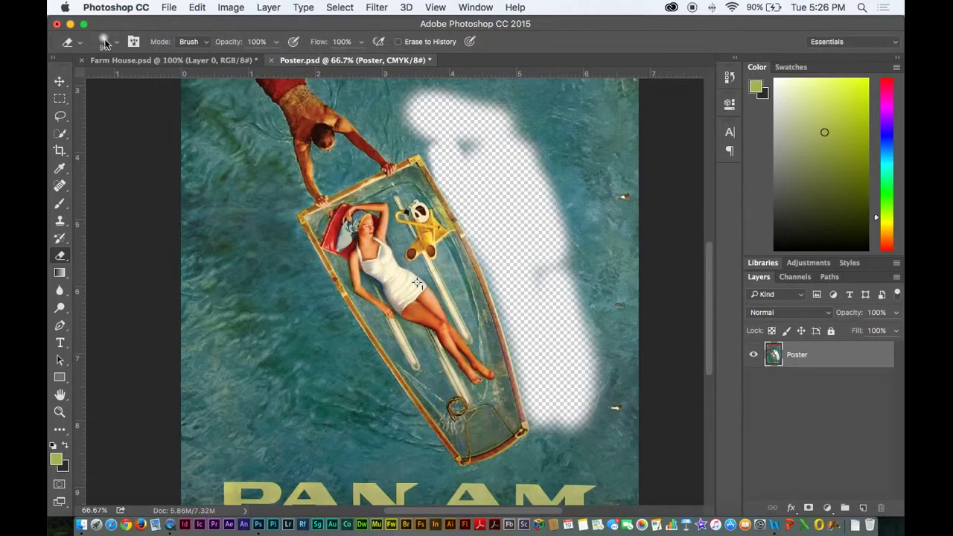
Raise the eraser's hardness to 100% and erase a sharp-edged strip of water along the raft's upper left side.
left_click(116, 44)
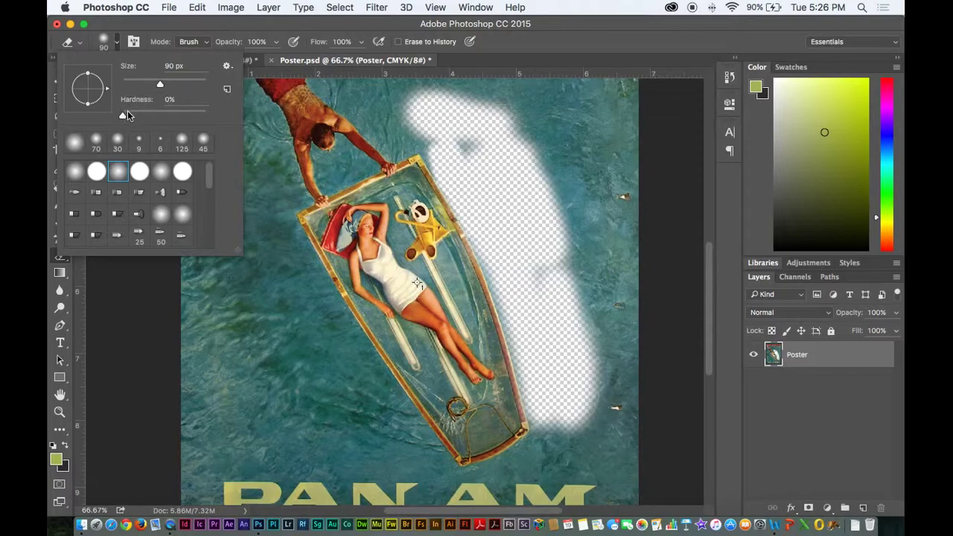
left_click_drag(128, 111, 138, 114)
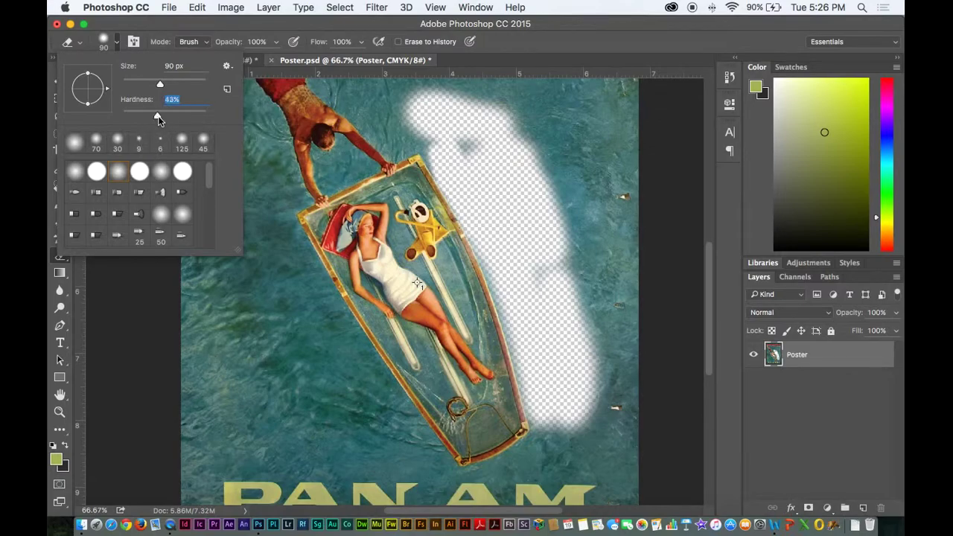
left_click_drag(278, 216, 326, 311)
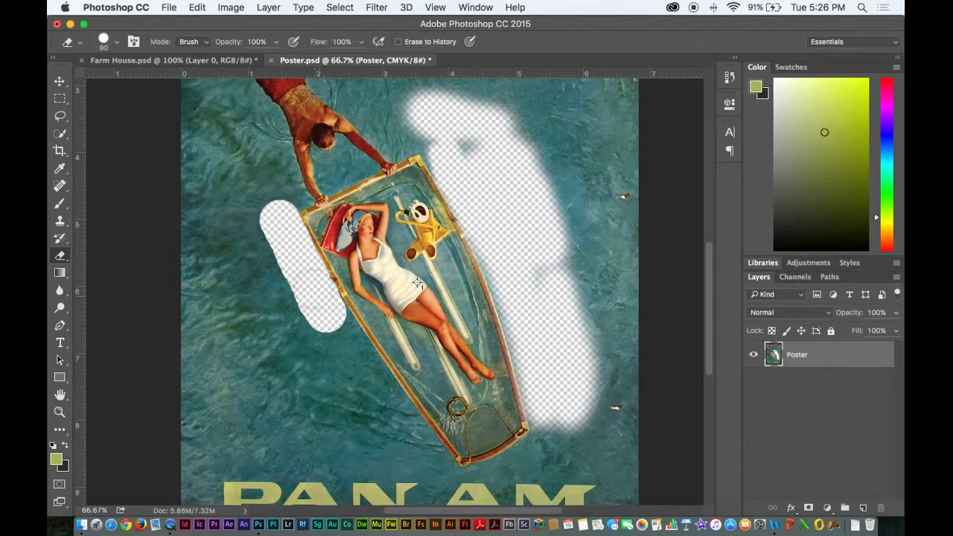
Set the eraser's hardness to 44% and extend the erased strip down along the raft's left side.
left_click(116, 42)
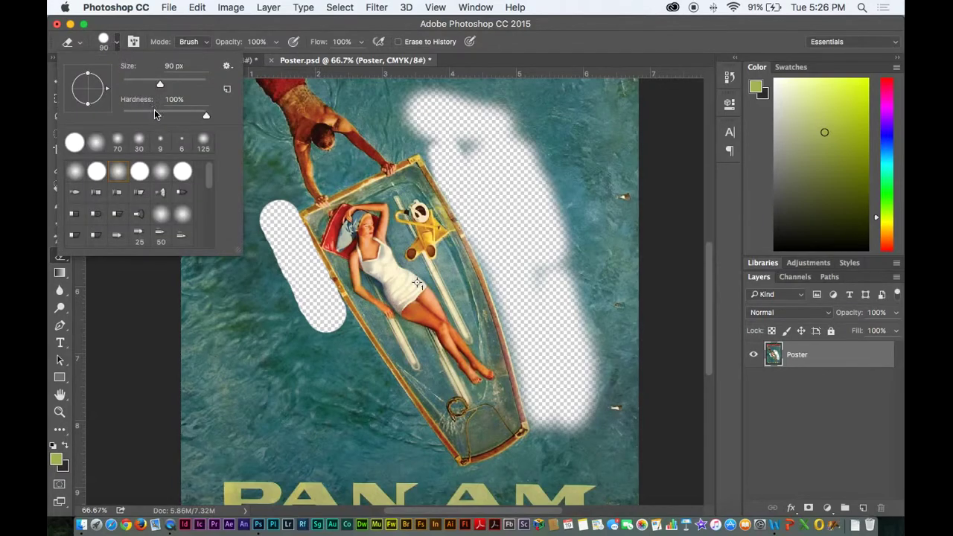
mouse_move(154, 113)
left_mouse_down()
mouse_move(165, 115)
mouse_move(138, 115)
mouse_move(160, 113)
left_mouse_up()
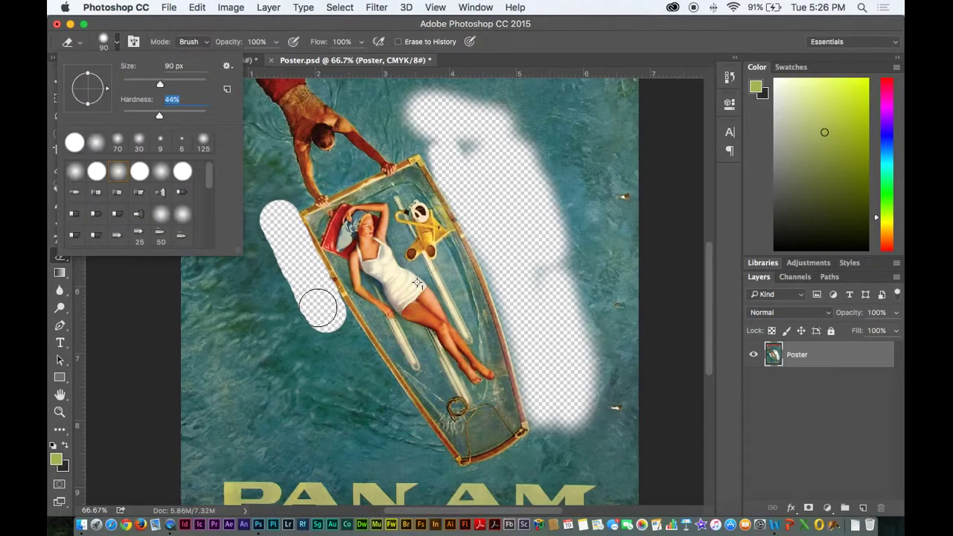
mouse_move(317, 306)
left_mouse_down()
mouse_move(350, 340)
mouse_move(376, 388)
left_mouse_up()
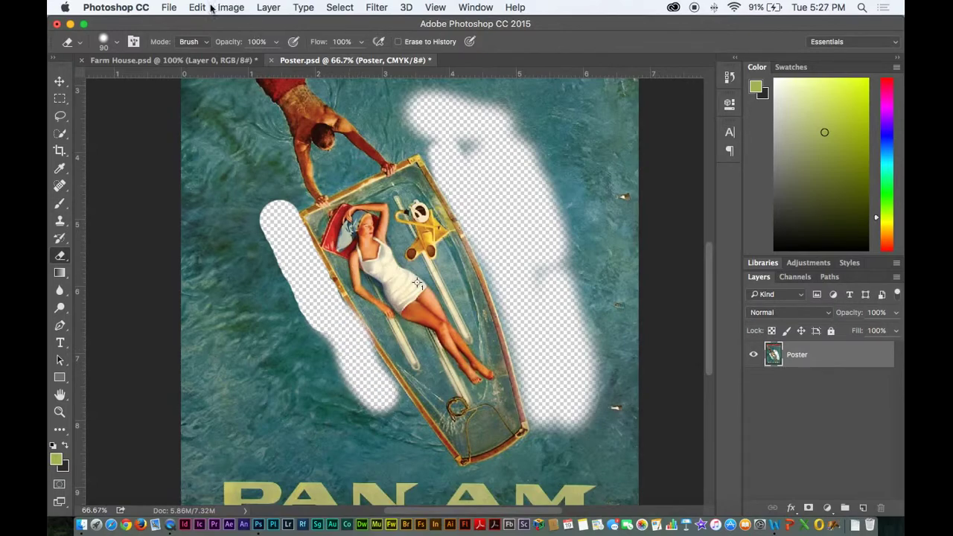
Switch to the soft brush preset with 0% hardness and erase the raft's left frame and the area around the woman's upper body.
left_click(116, 42)
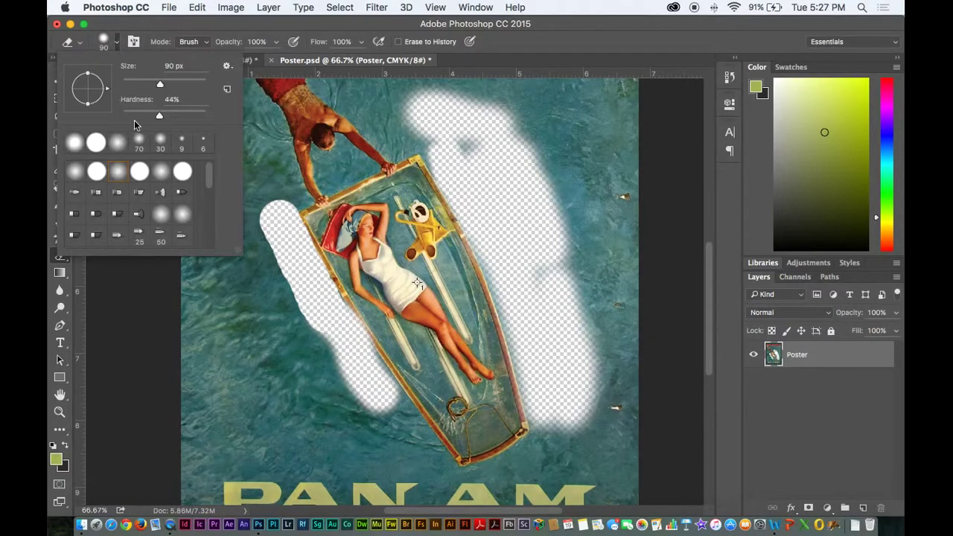
left_click(118, 171)
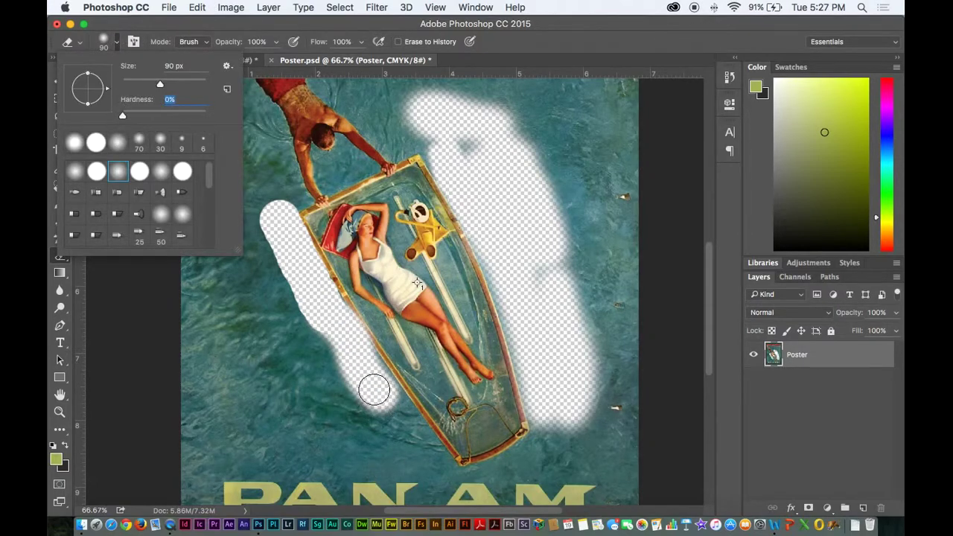
mouse_move(374, 389)
left_mouse_down()
mouse_move(429, 446)
mouse_move(399, 426)
mouse_move(351, 334)
mouse_move(313, 223)
left_mouse_up()
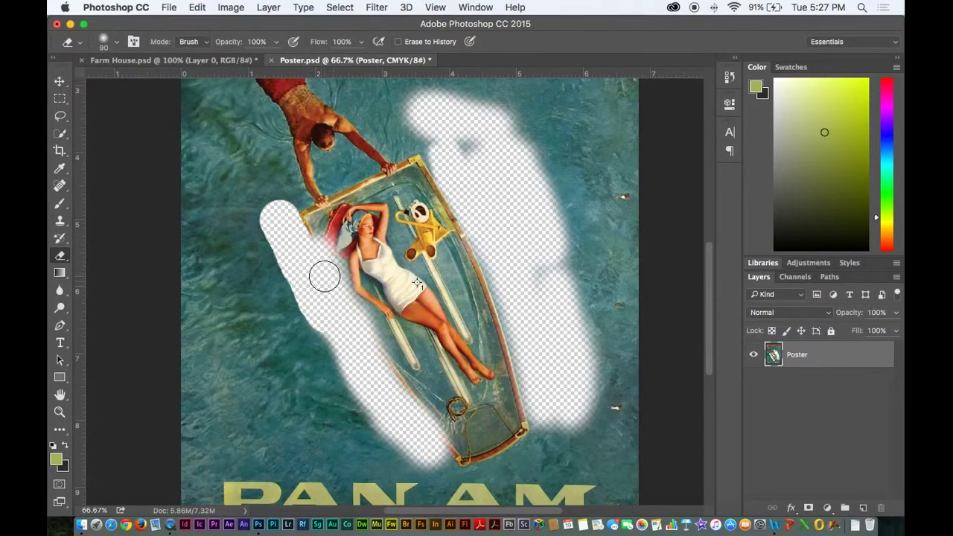
mouse_move(324, 277)
left_mouse_down()
mouse_move(332, 242)
mouse_move(317, 202)
mouse_move(362, 183)
mouse_move(397, 191)
mouse_move(407, 240)
mouse_move(441, 272)
left_mouse_up()
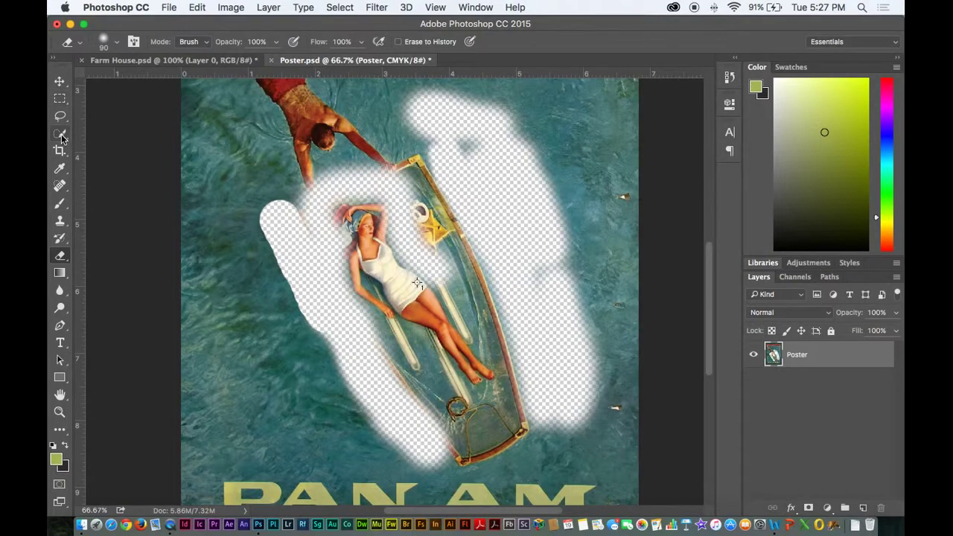
Restore all erased areas of the poster with the History Brush, enlarging its brush to 250 px.
key("y")
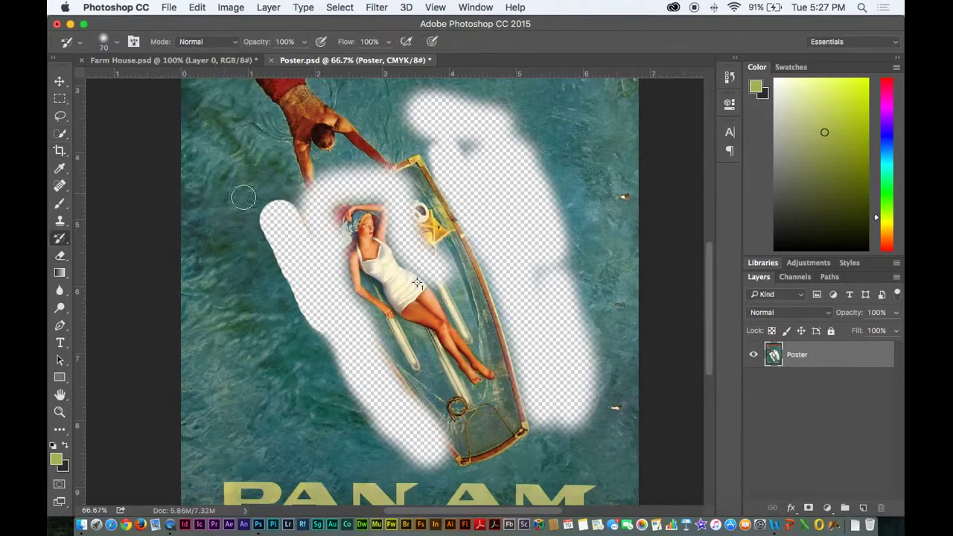
mouse_move(243, 198)
left_mouse_down()
mouse_move(291, 201)
mouse_move(326, 188)
mouse_move(326, 203)
mouse_move(301, 237)
left_mouse_up()
key("bracketright")
key("bracketright")
key("bracketright")
key("bracketright")
key("bracketright")
key("bracketright")
key("bracketright")
key("bracketright")
mouse_move(376, 175)
left_mouse_down()
mouse_move(383, 105)
mouse_move(647, 100)
mouse_move(443, 148)
mouse_move(360, 153)
mouse_move(646, 253)
mouse_move(567, 300)
mouse_move(713, 352)
mouse_move(633, 398)
mouse_move(506, 359)
mouse_move(441, 256)
mouse_move(570, 274)
mouse_move(417, 254)
mouse_move(340, 426)
left_mouse_up()
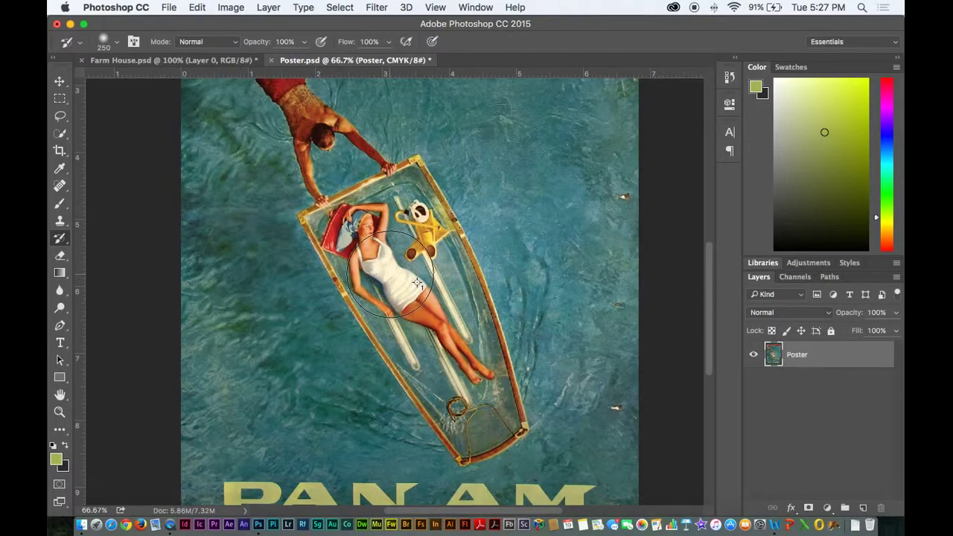
Select a rectangular area of water beneath the BAHAMAS title with the Rectangular Marquee, extending over the swimmer's shoulder.
left_click(60, 81)
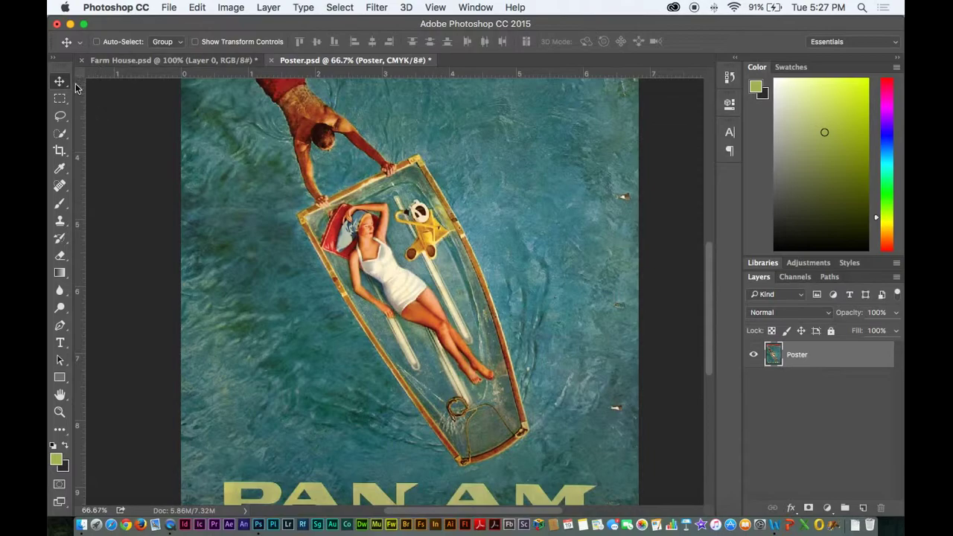
scroll(444, 201, "down", 5)
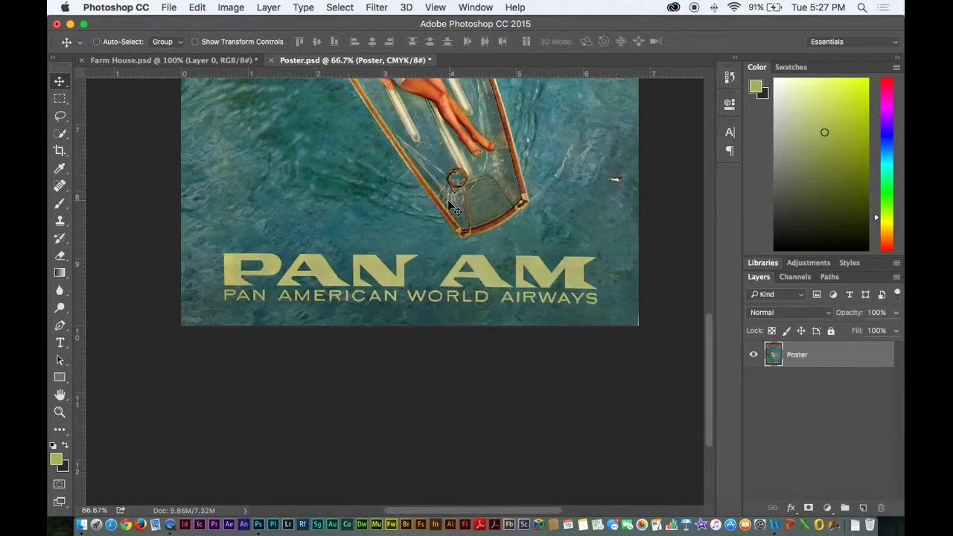
scroll(126, 181, "up", 5)
left_click(59, 273)
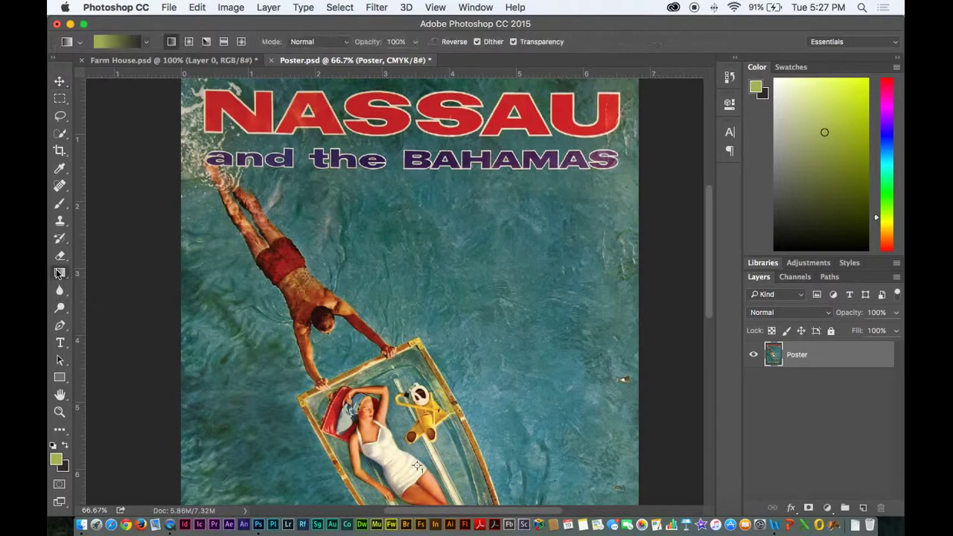
key("m")
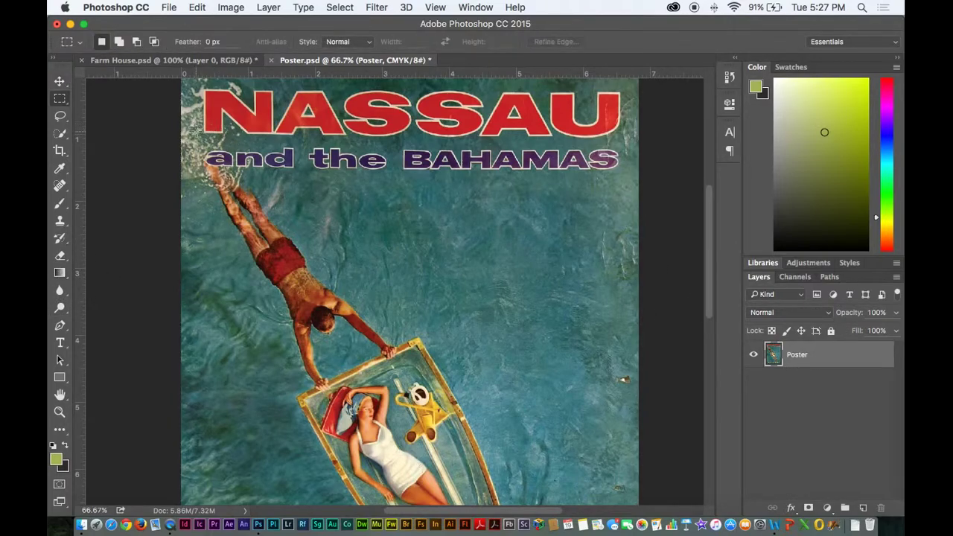
left_click_drag(337, 182, 583, 317)
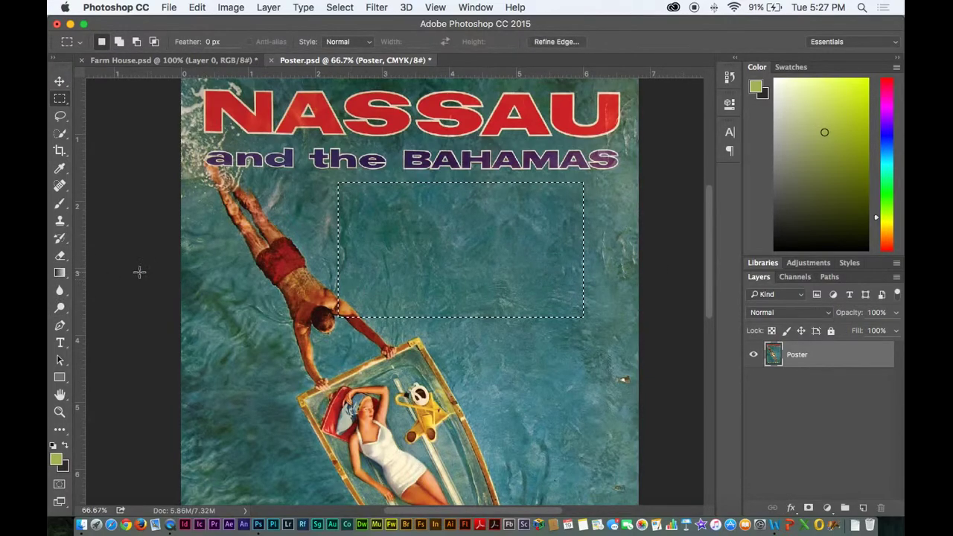
Try a linear green-to-transparent gradient across the rectangular selection, undoing it and clearing the selection.
left_click(59, 273)
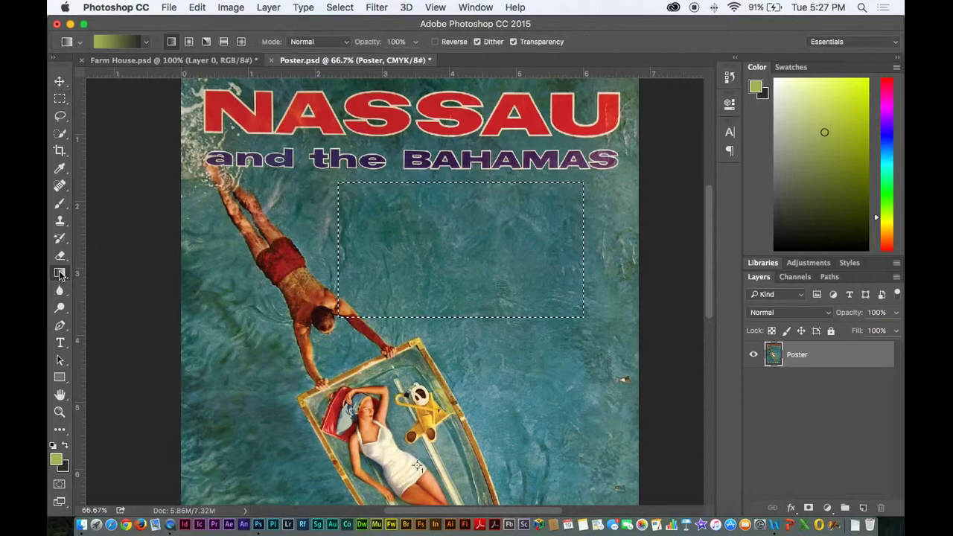
left_click(147, 42)
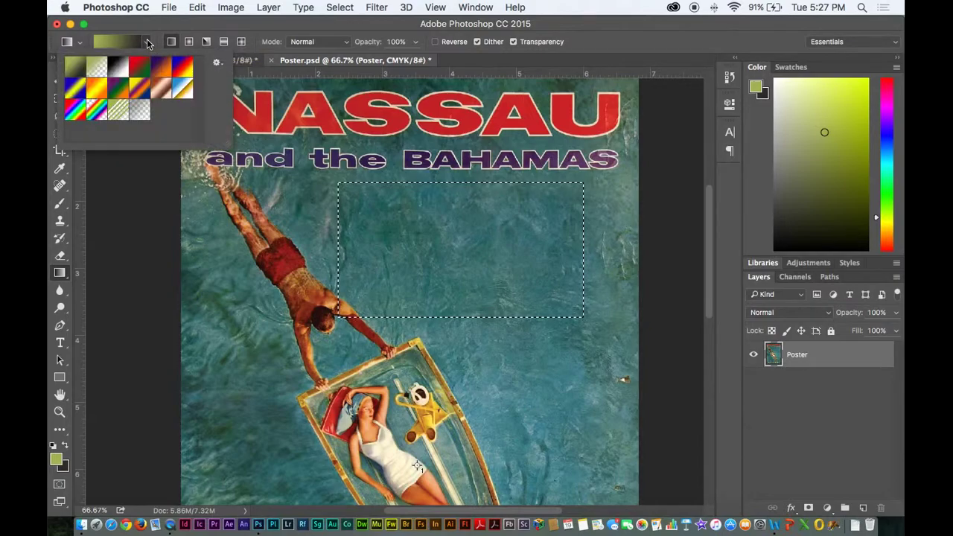
left_click(98, 66)
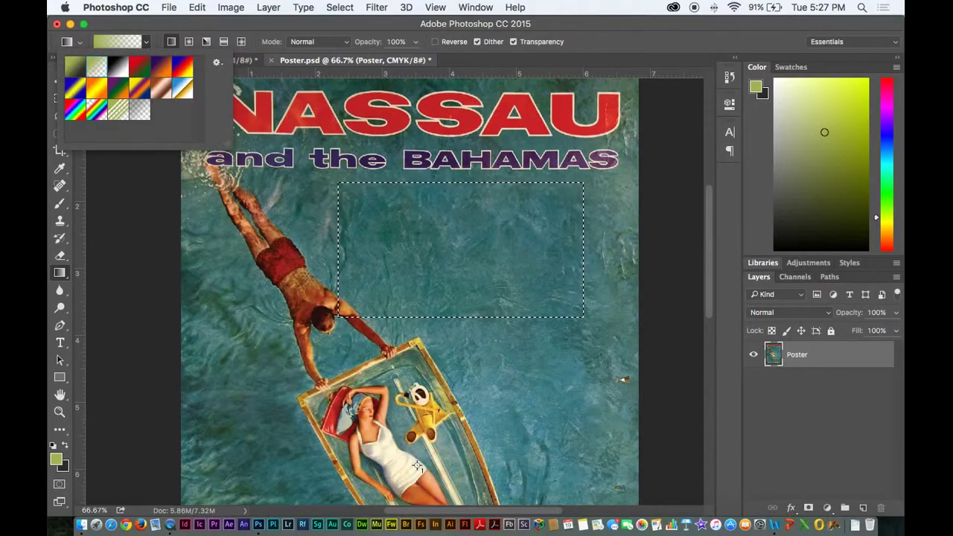
left_click_drag(357, 183, 528, 258)
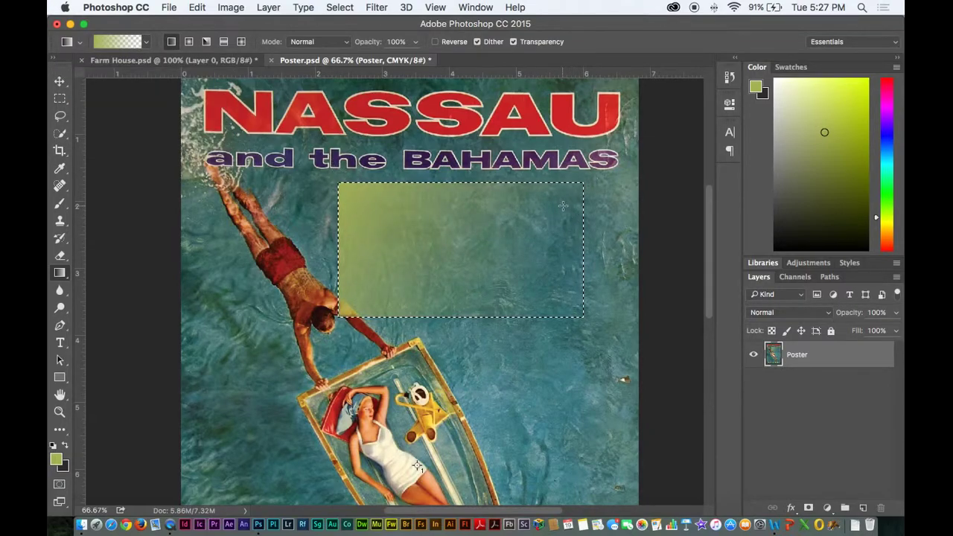
key("super+z")
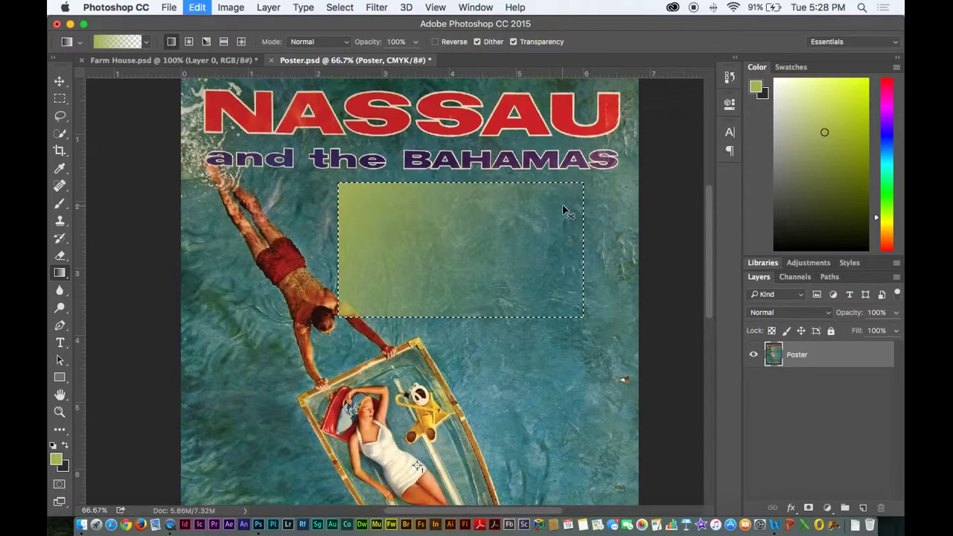
key("super+d")
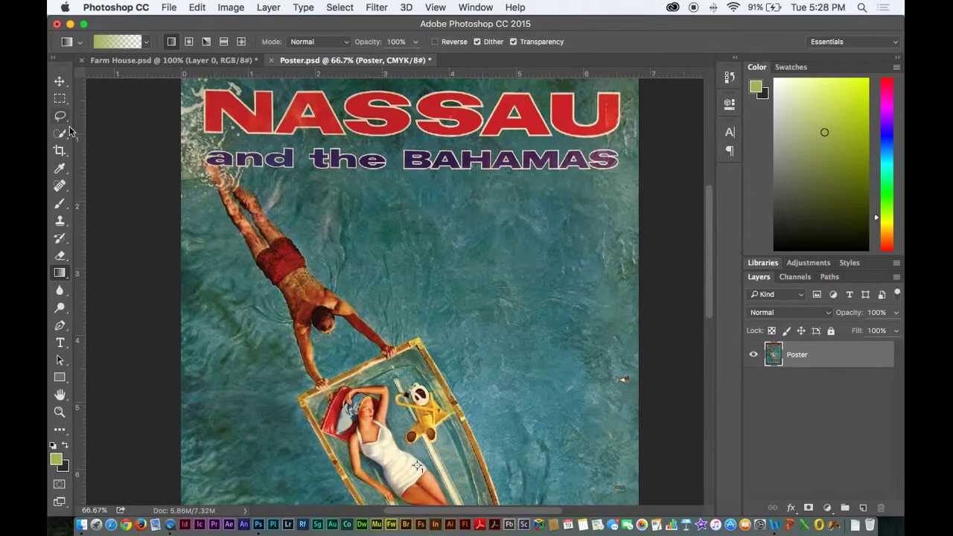
Select the water around the swimmer and raft with the Magic Wand at tolerance 90, and clear that selection.
key("w")
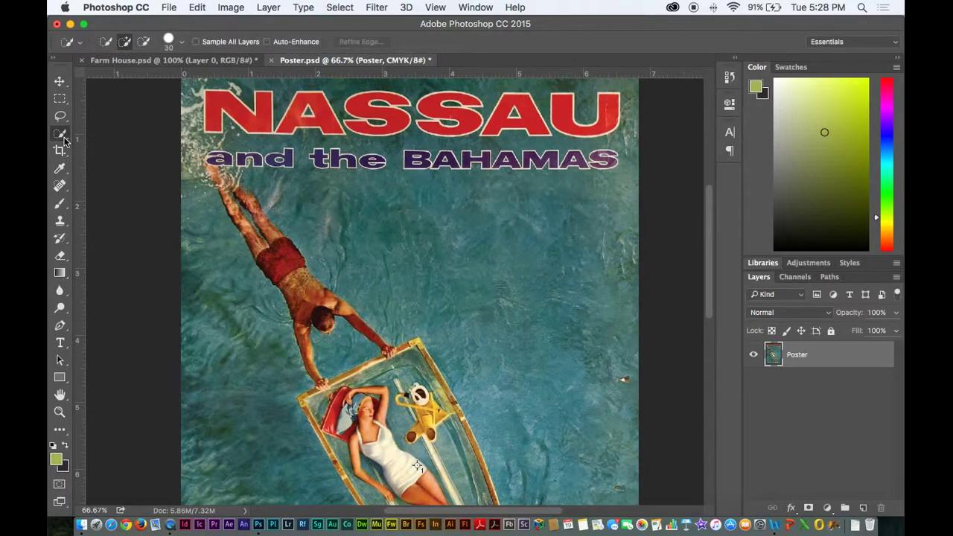
left_click(64, 141)
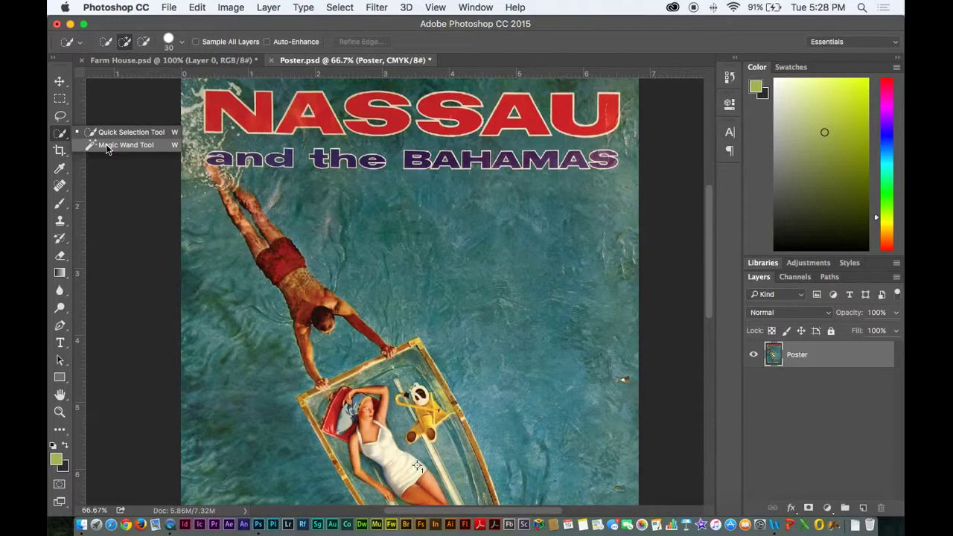
left_click(106, 146)
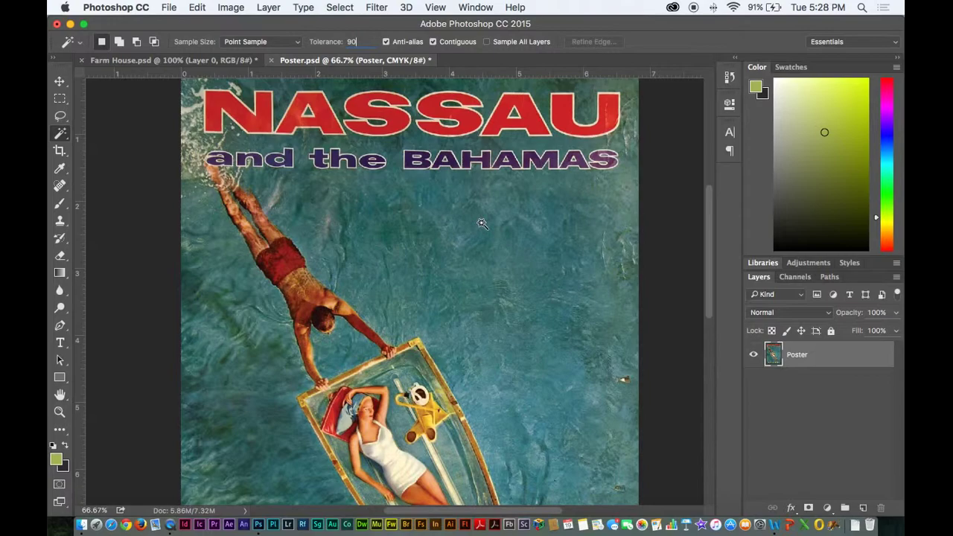
left_click(482, 224)
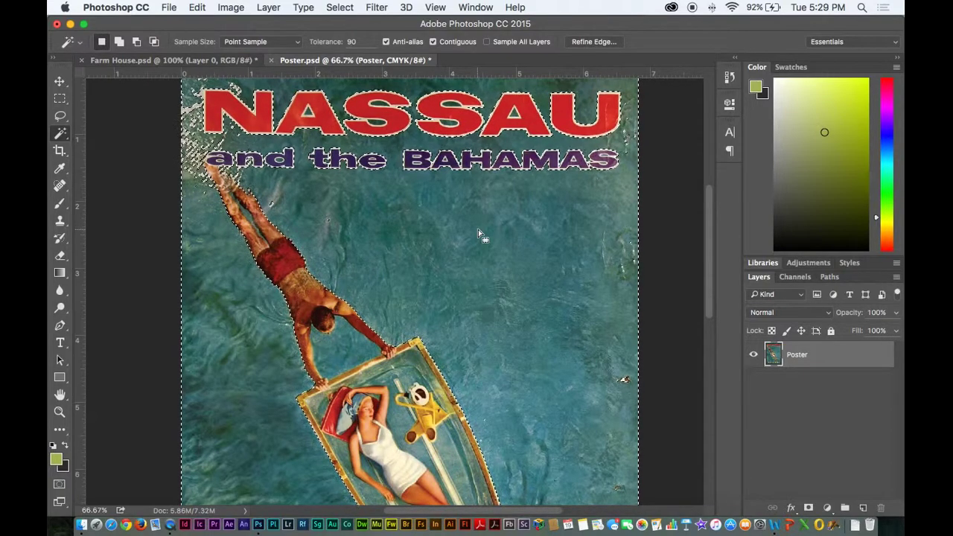
key("super+d")
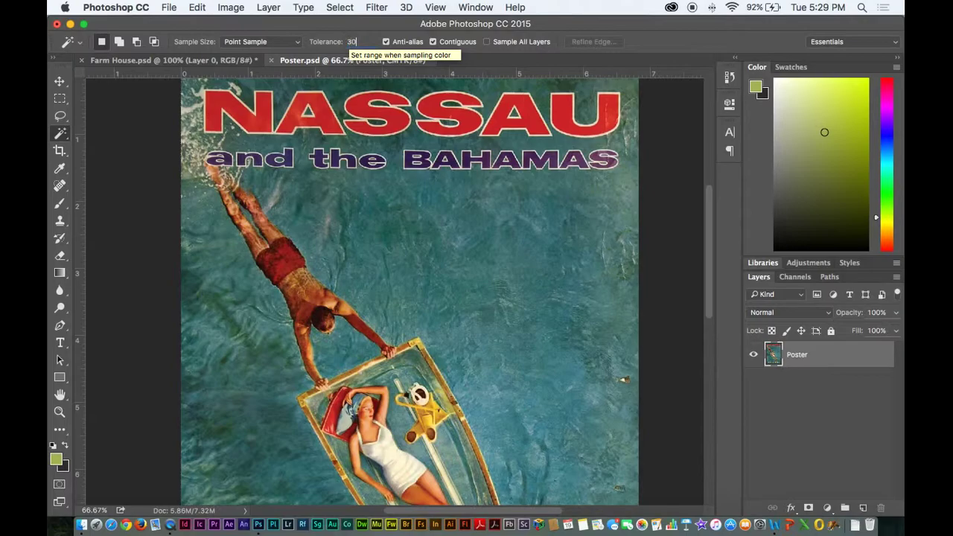
Select the upper water with the Magic Wand at tolerance 30 and apply the green-to-transparent gradient diagonally across it.
left_click(503, 283)
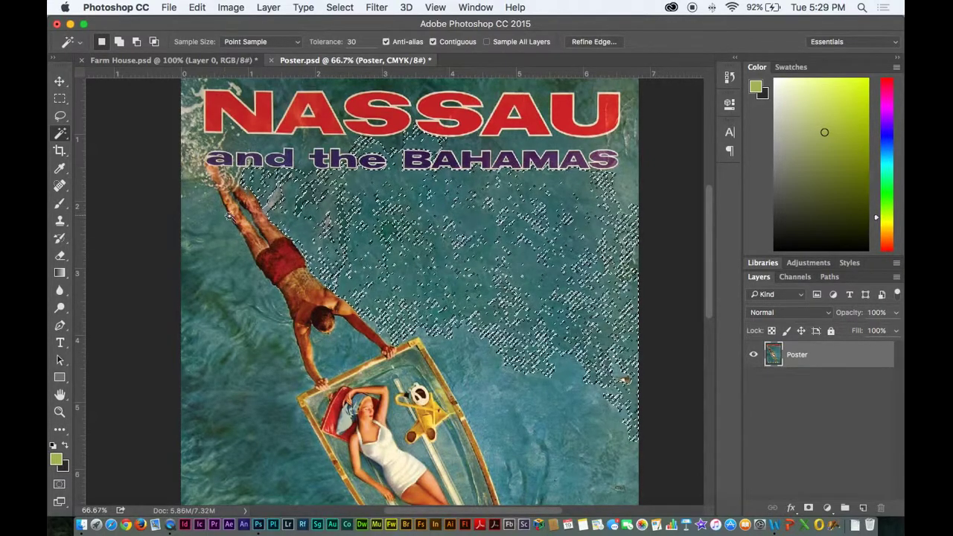
left_click(59, 274)
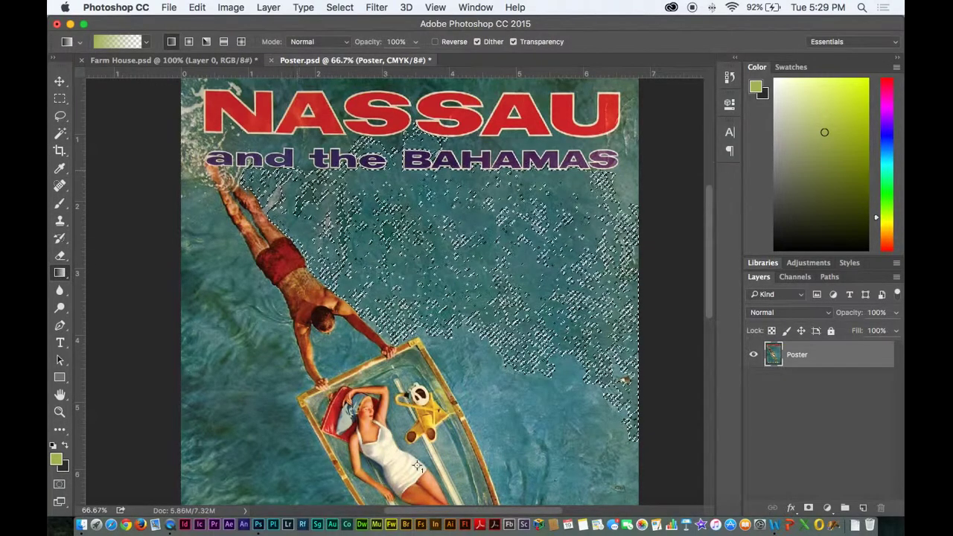
left_click_drag(467, 249, 702, 394)
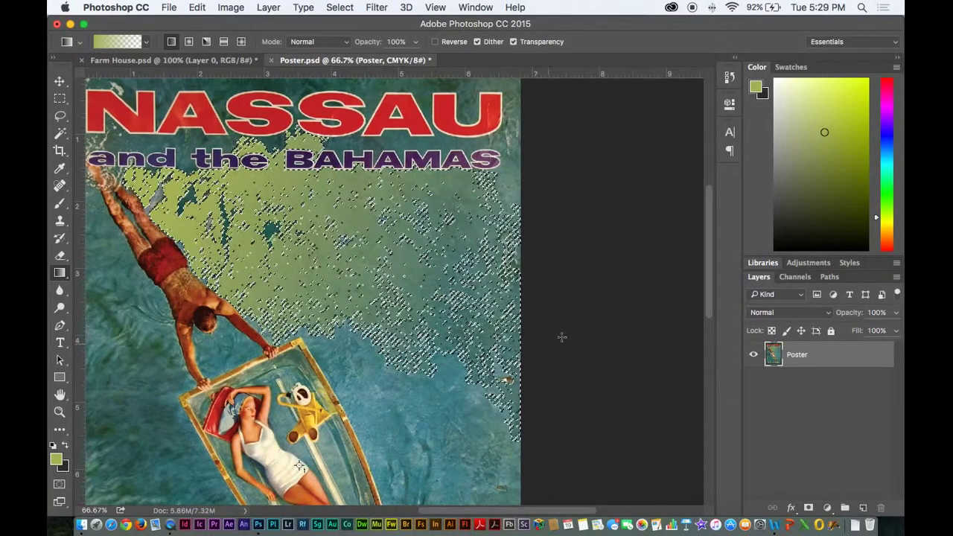
key("ctrl+d")
key("v")
scroll(543, 237, "left", 4)
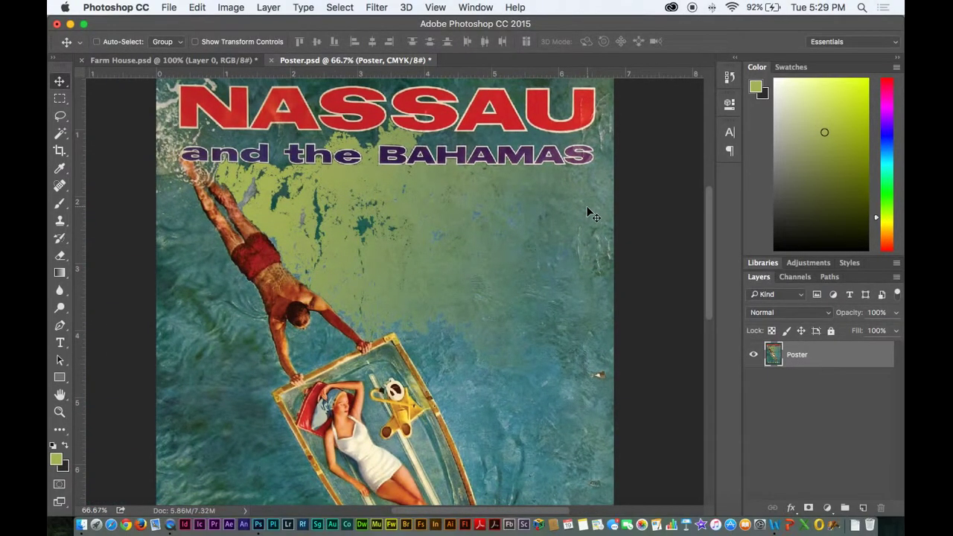
Step back in the History to the Magic Wand state before the gradient and clear the selection.
key("super")
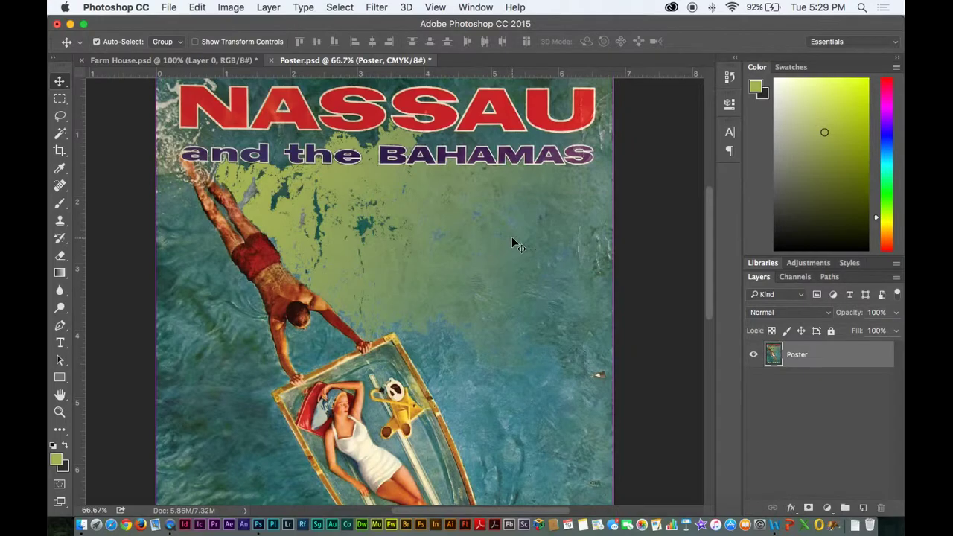
key("super+z")
left_click(729, 77)
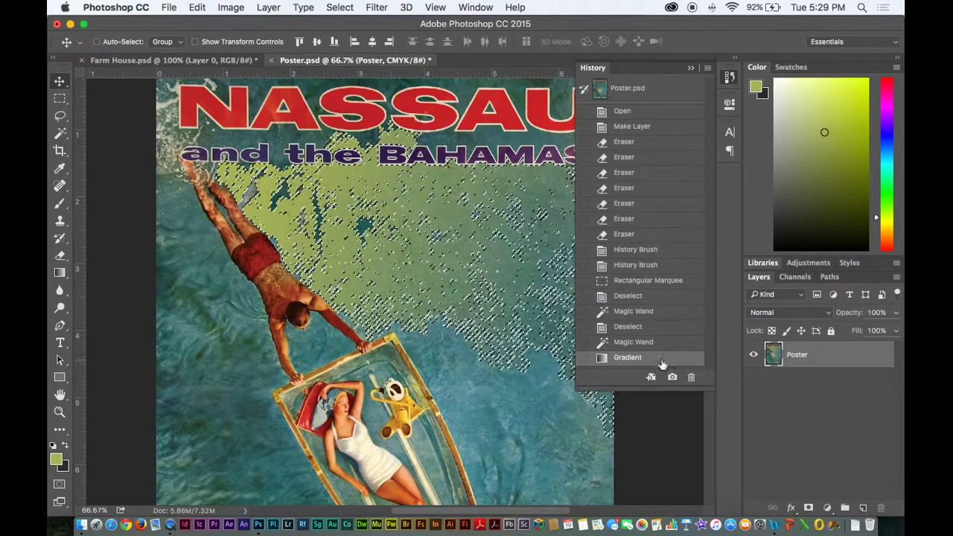
left_click(636, 342)
key("super+d")
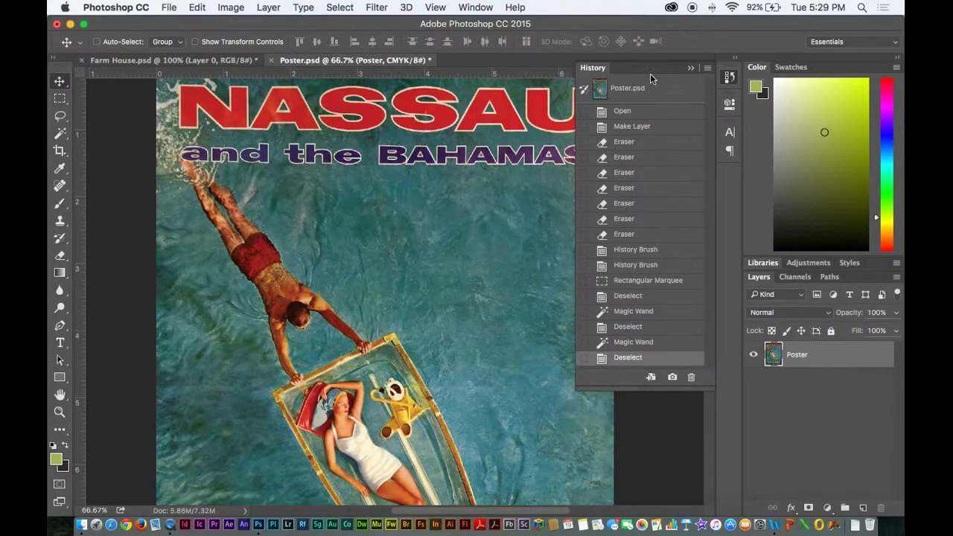
left_click(690, 68)
Select the water around the swimmer and raft with the Magic Wand at tolerance 60.
scroll(257, 229, "down", 3)
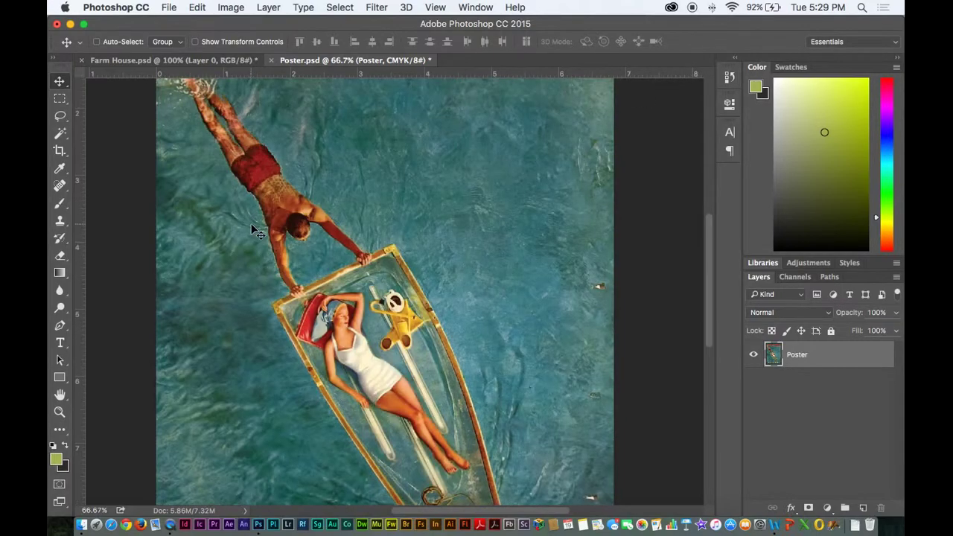
scroll(240, 341, "up", 1)
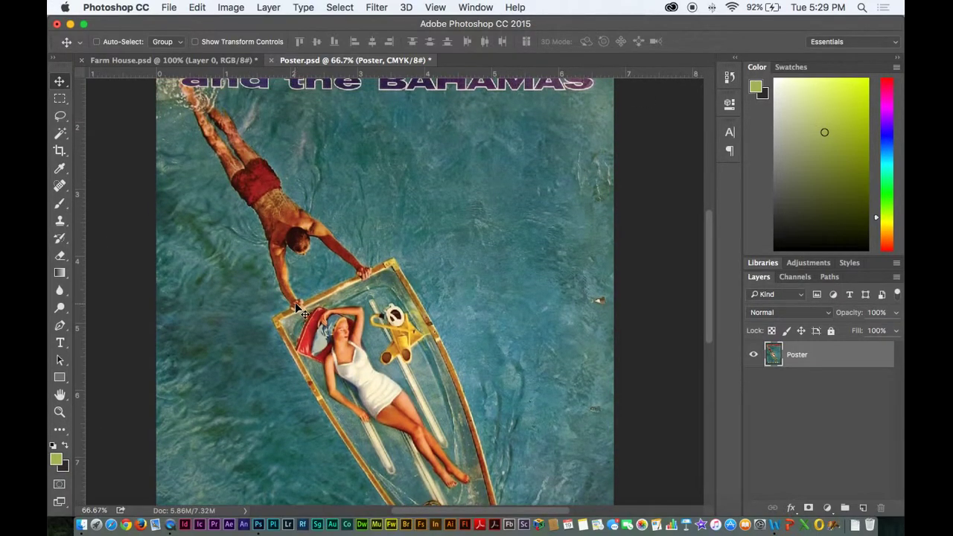
key("w")
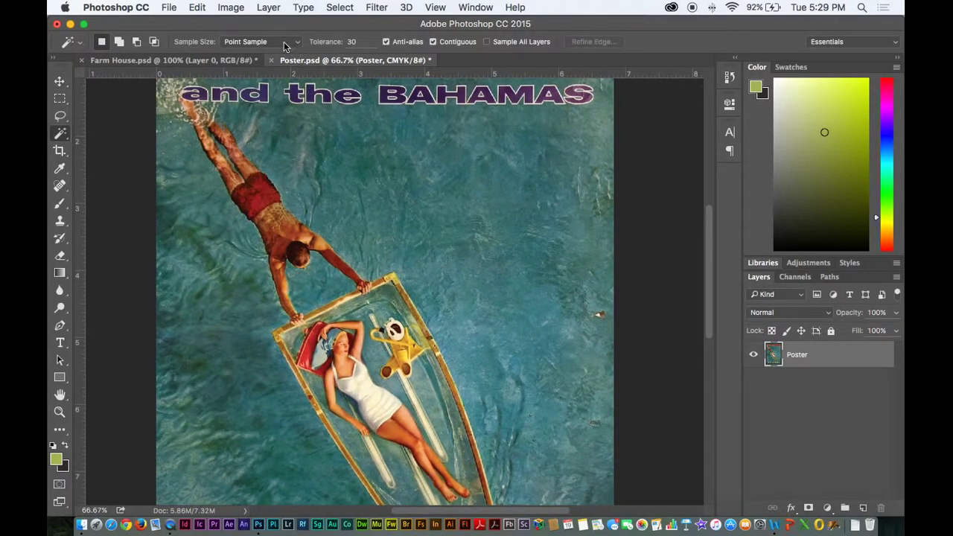
left_click(353, 42)
left_click(439, 175)
scroll(458, 181, "up", 1)
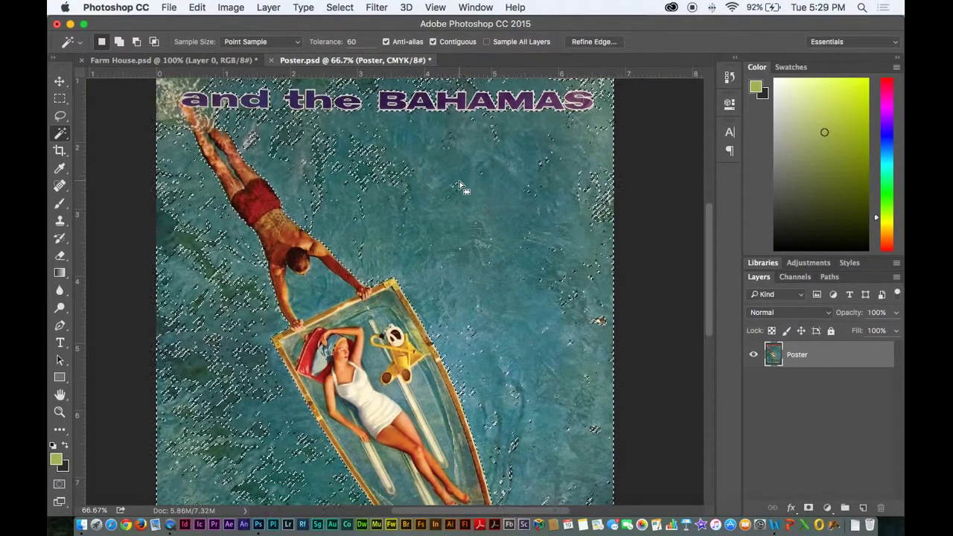
scroll(446, 181, "up", 1)
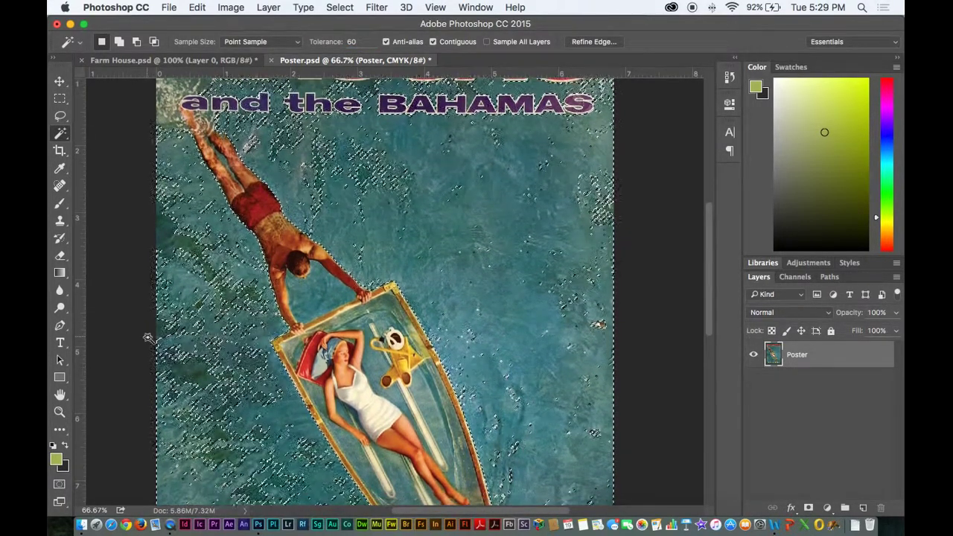
scroll(148, 337, "down", 1)
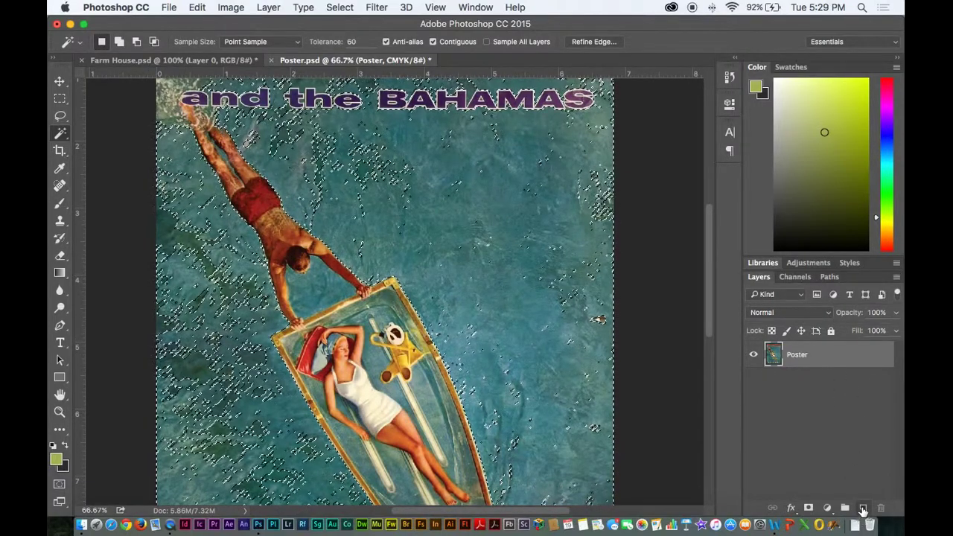
Add a new empty layer and place it beneath the Poster layer.
left_click(862, 508)
left_click_drag(844, 367, 818, 394)
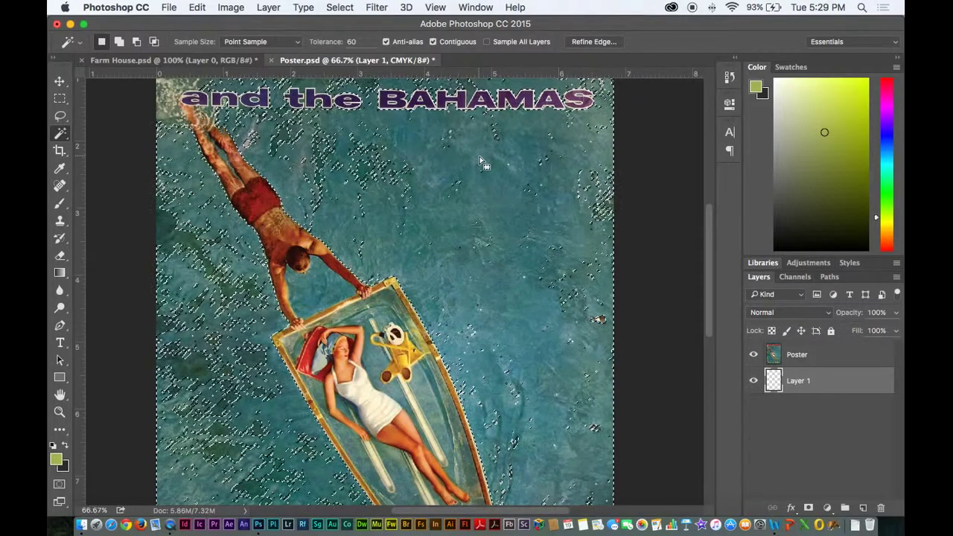
Replace the water selection with a Magic Wand selection of the entire empty new layer, and hide the Poster layer.
key("super+d")
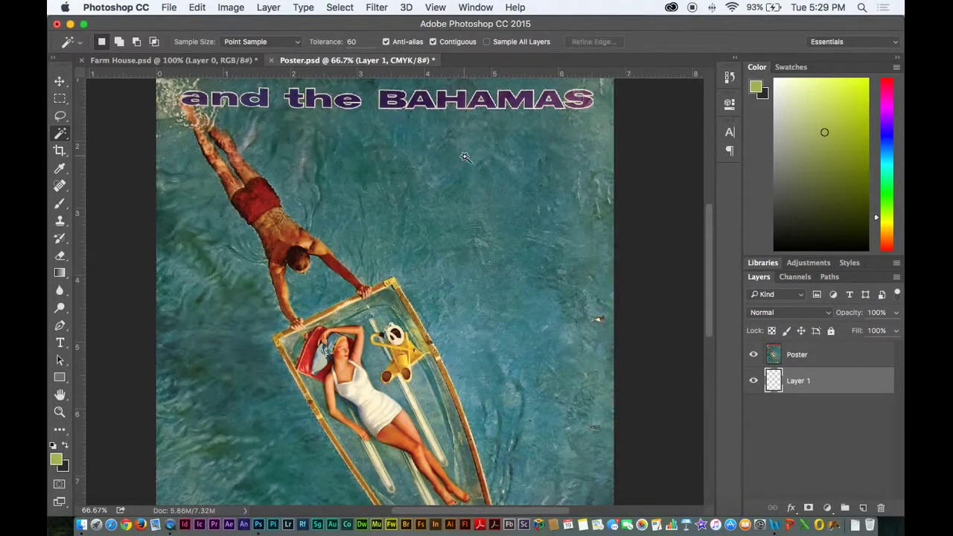
left_click(464, 155)
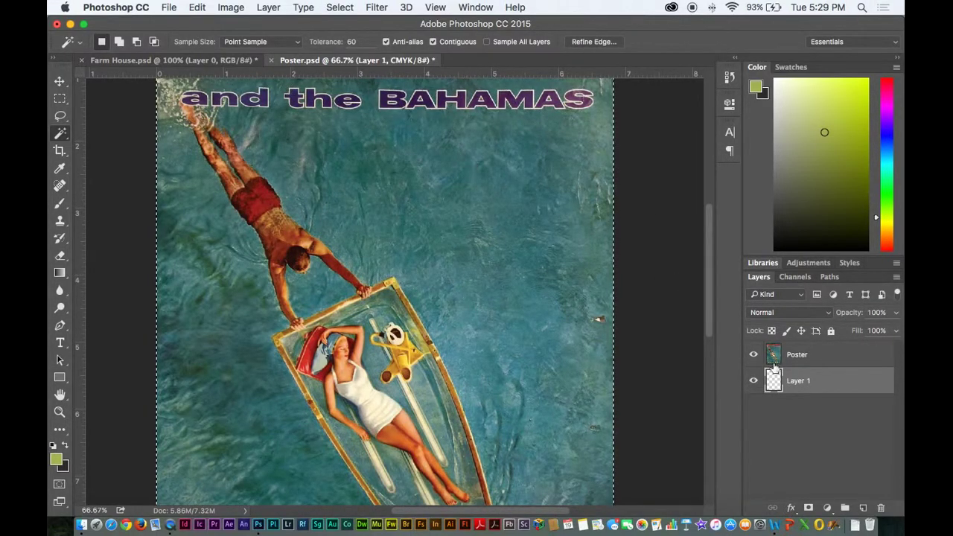
left_click(756, 357)
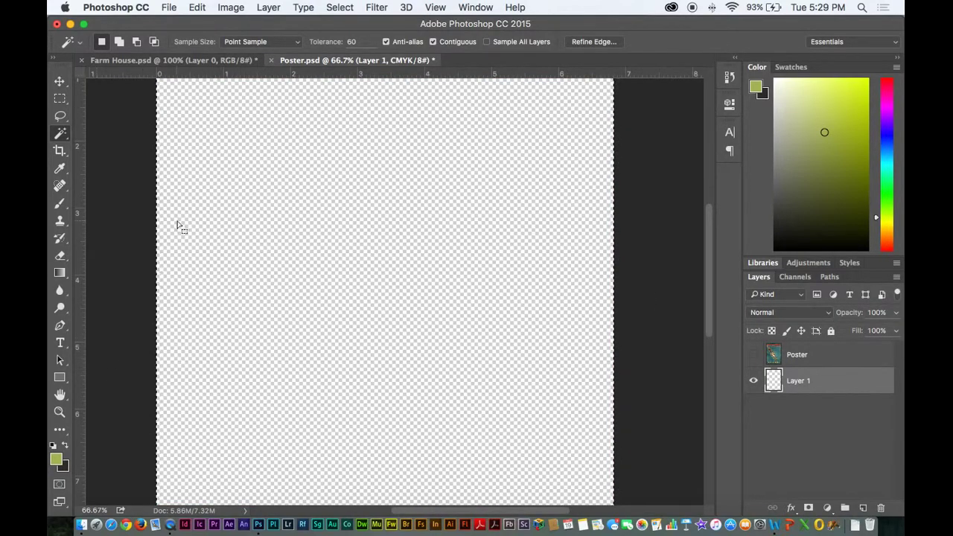
Fill the selected empty layer beneath the Poster layer with bright yellow at 100% opacity in Normal mode, and clear the selection.
left_click(133, 6)
mouse_move(197, 7)
left_click(205, 209)
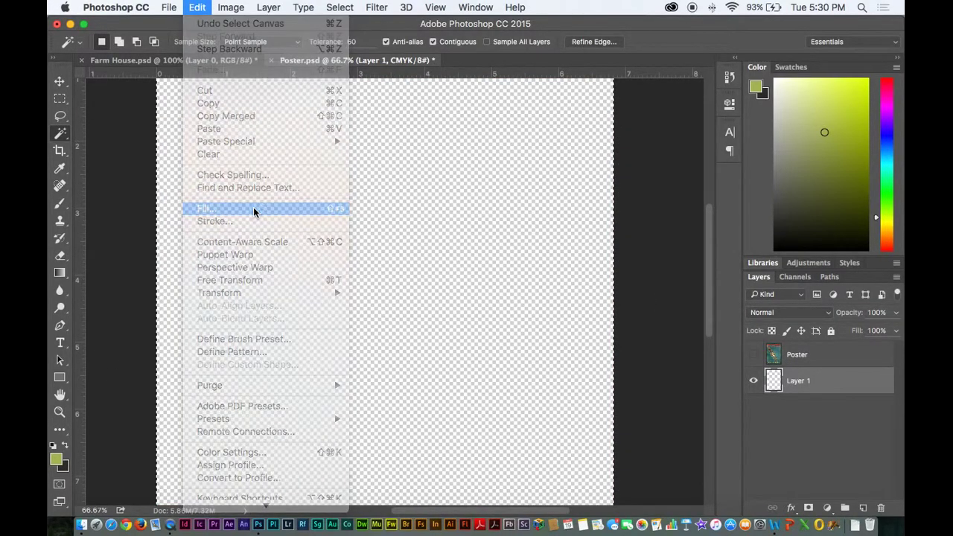
left_click(532, 221)
left_click(529, 223)
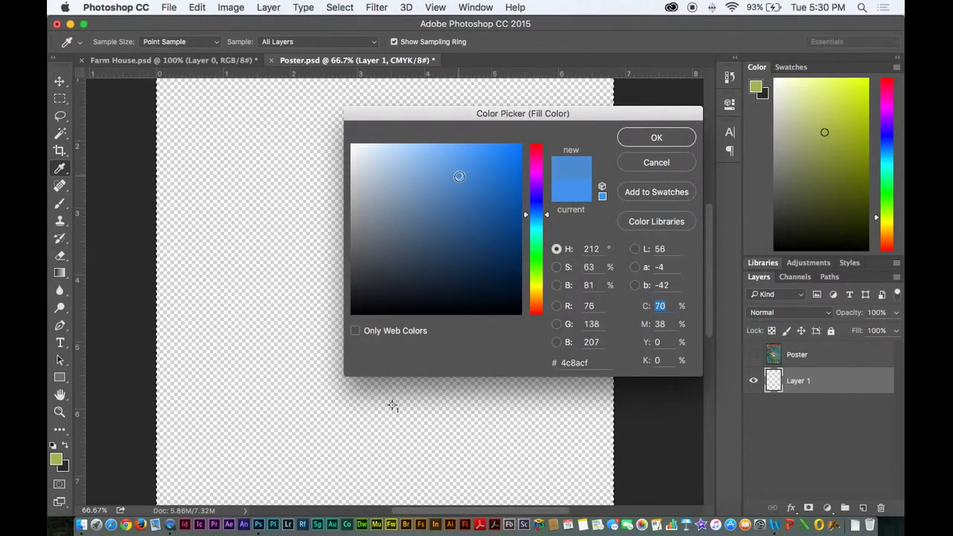
left_click(458, 191)
left_click(540, 285)
left_click_drag(511, 198, 517, 142)
left_click(652, 137)
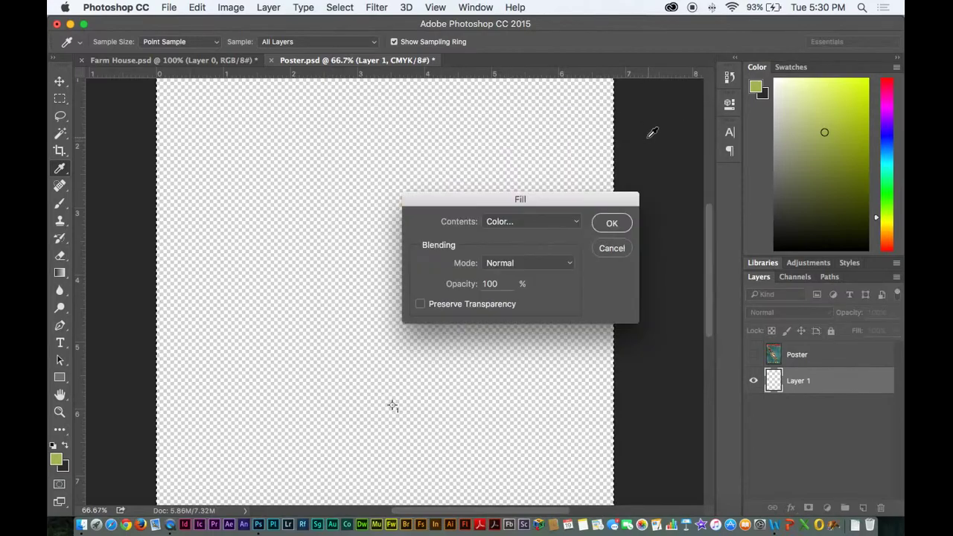
left_click(610, 223)
key("v")
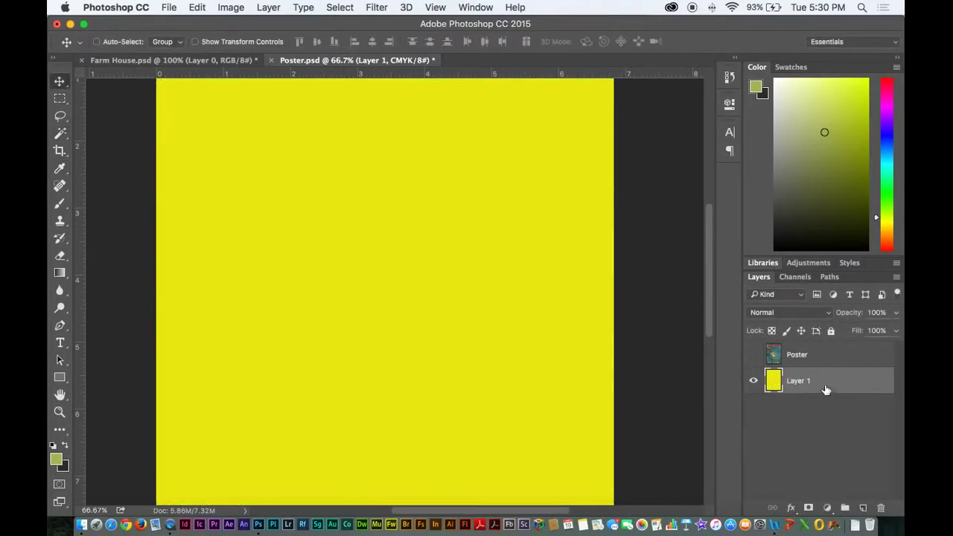
Show and activate the Poster layer, and select its water with the Magic Wand at tolerance 60.
left_click(753, 355)
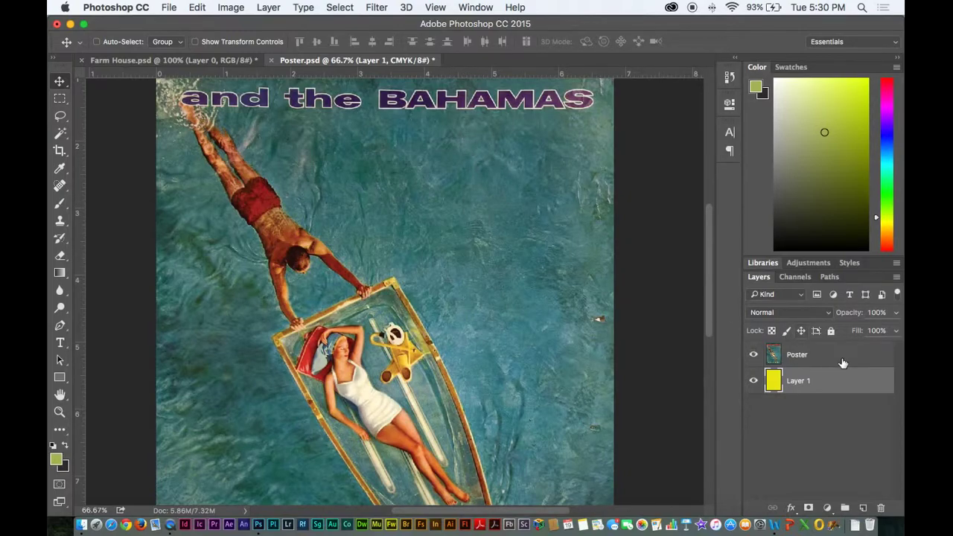
left_click(812, 352)
key("w")
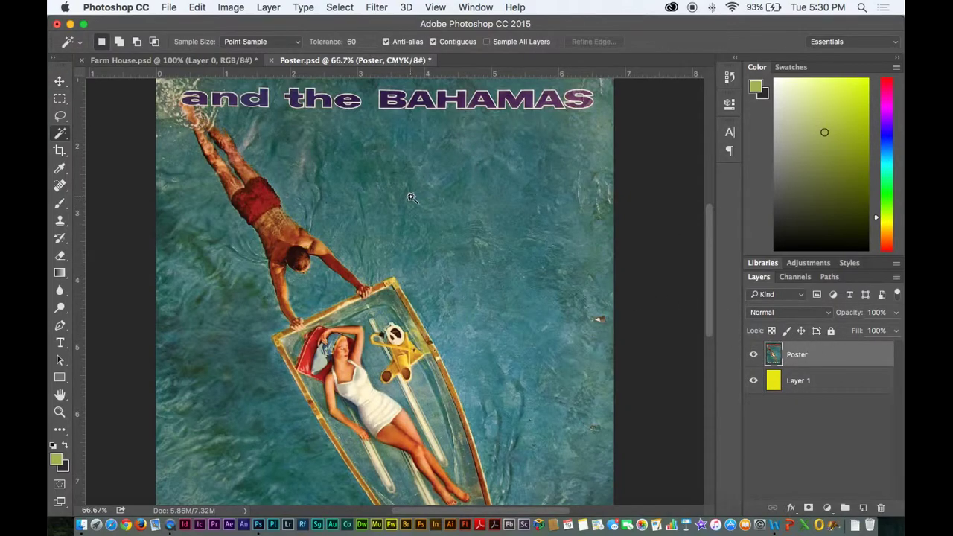
left_click(411, 197)
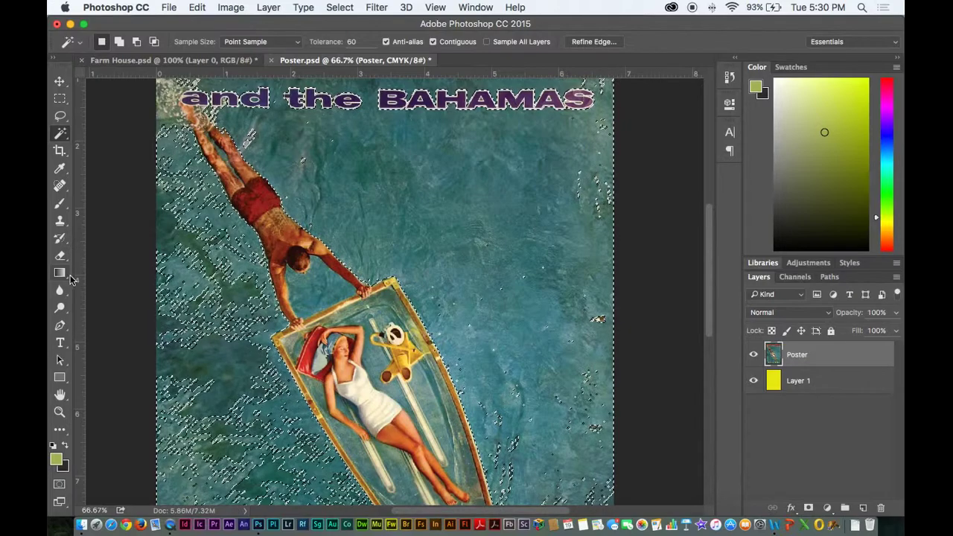
Compare the water selection as marching ants and as a Quick Mask overlay to examine which areas are left out.
left_click(59, 484)
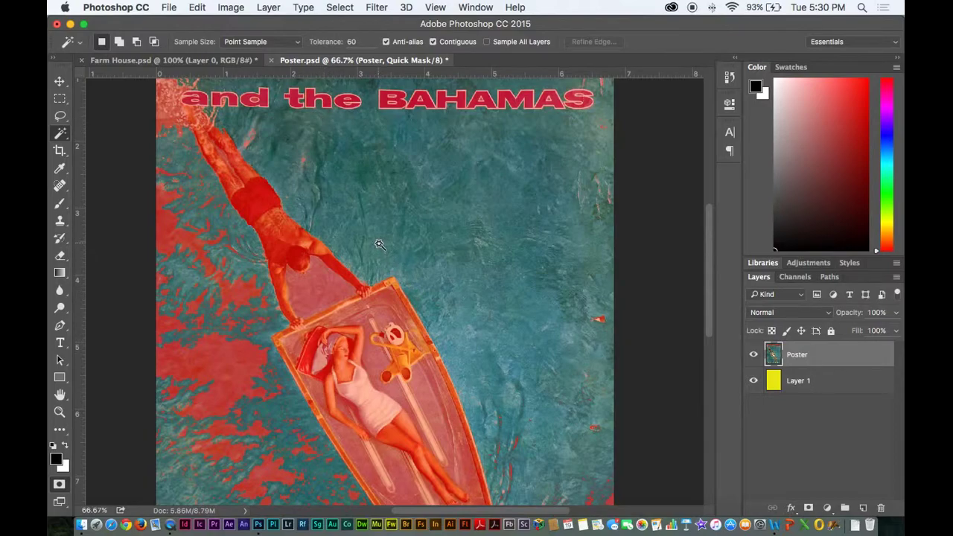
left_click(60, 484)
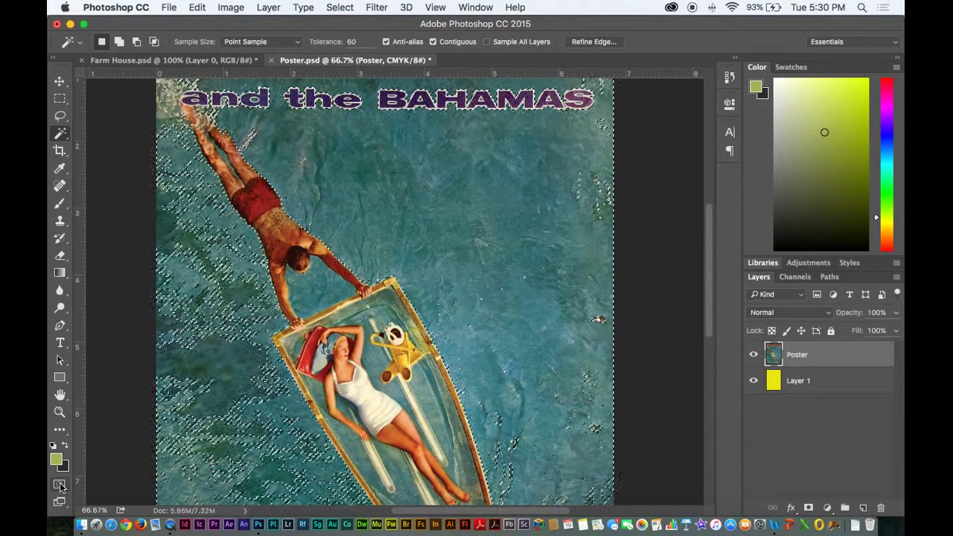
left_click(60, 484)
left_click(59, 485)
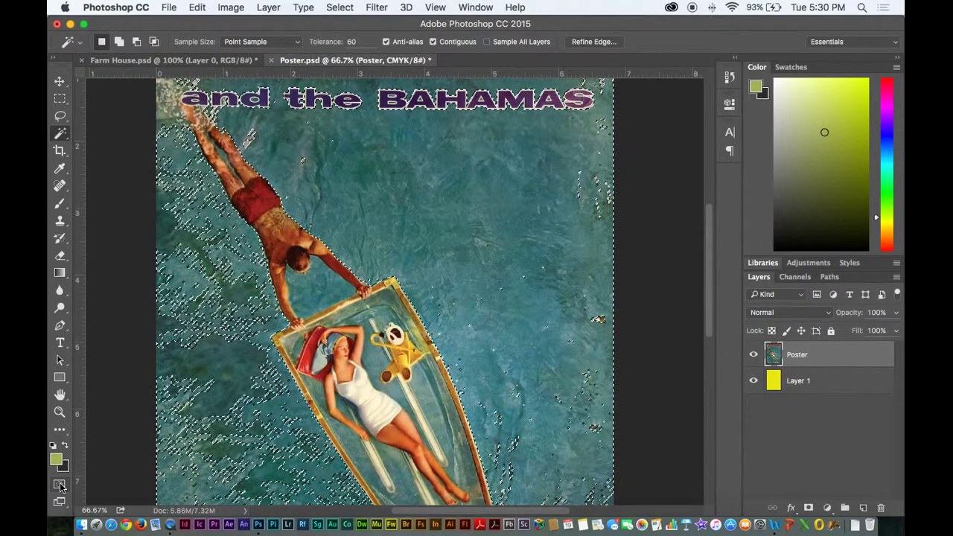
left_click(60, 484)
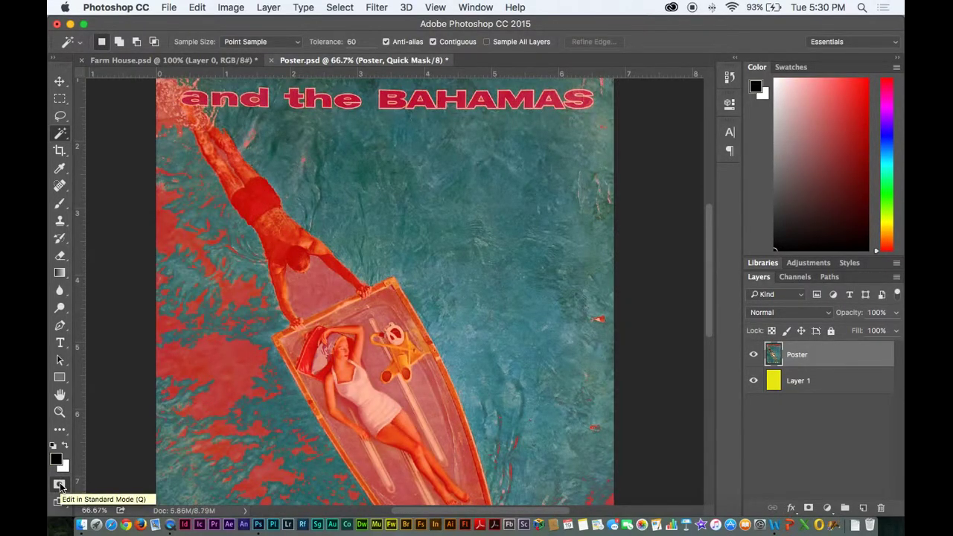
left_click(59, 484)
left_click(59, 485)
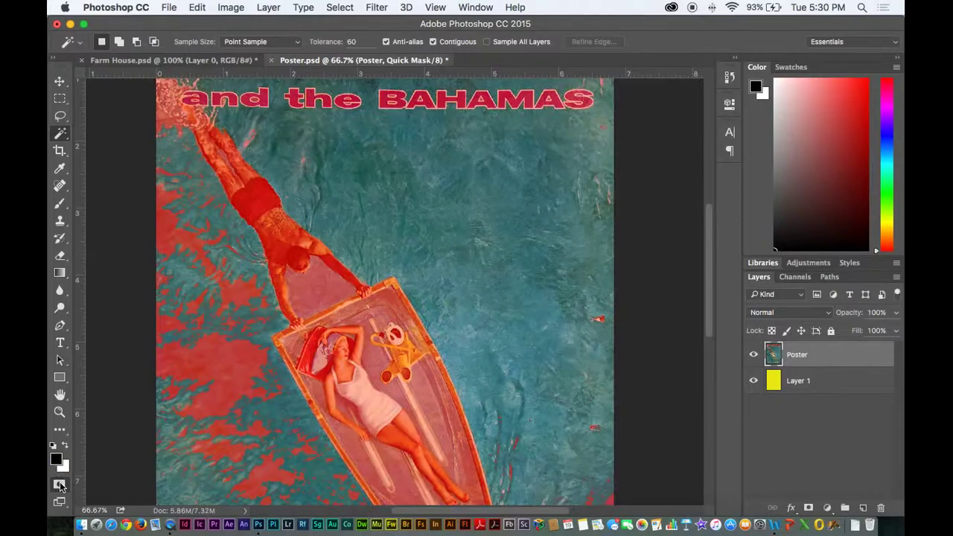
left_click(59, 484)
left_click(59, 485)
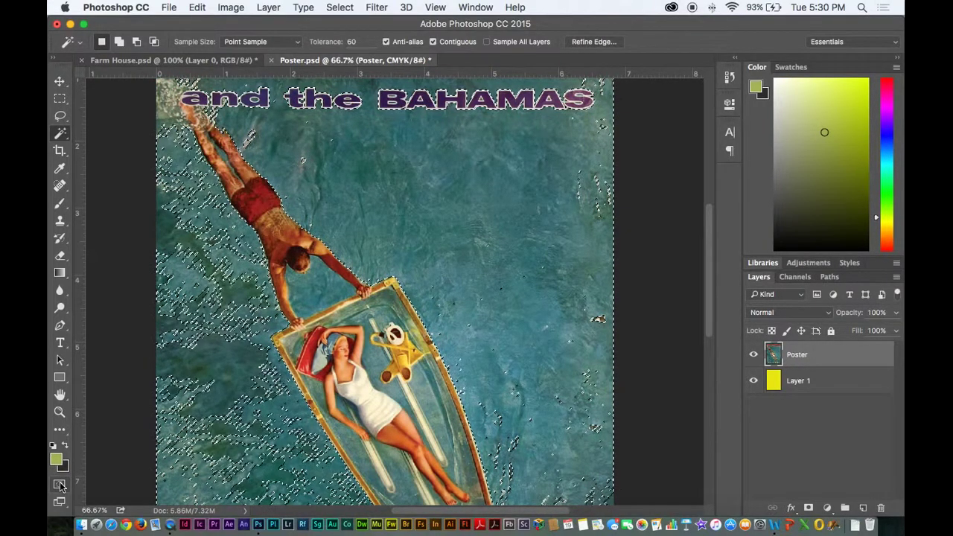
Try to pick the masked dark water patch beside the swimmer with the Magic Wand while in Quick Mask mode.
left_click(60, 485)
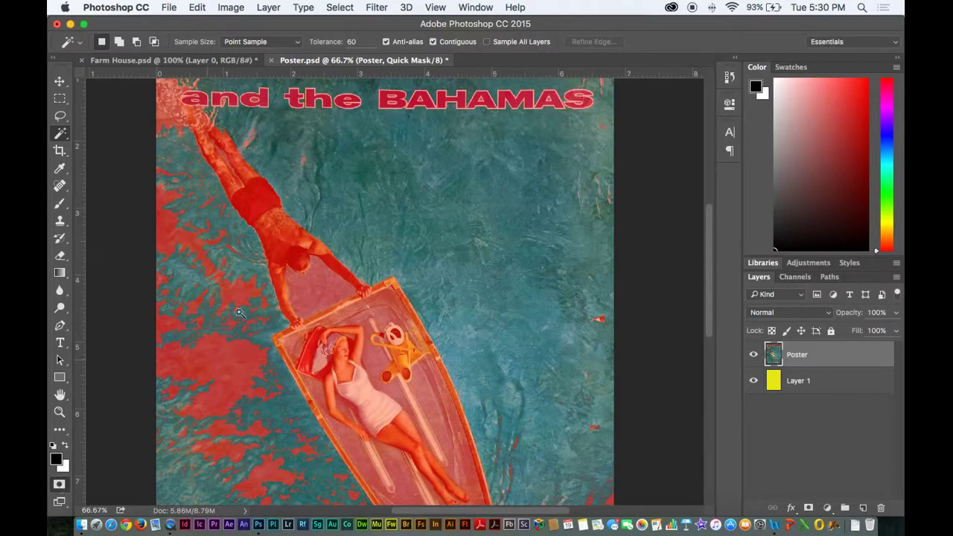
left_click(170, 239)
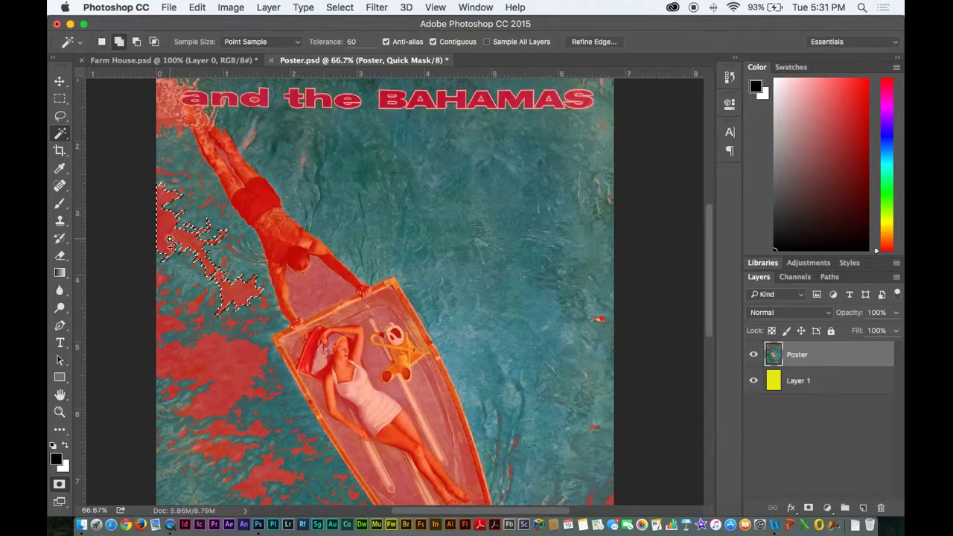
left_click(60, 485)
left_click(59, 485)
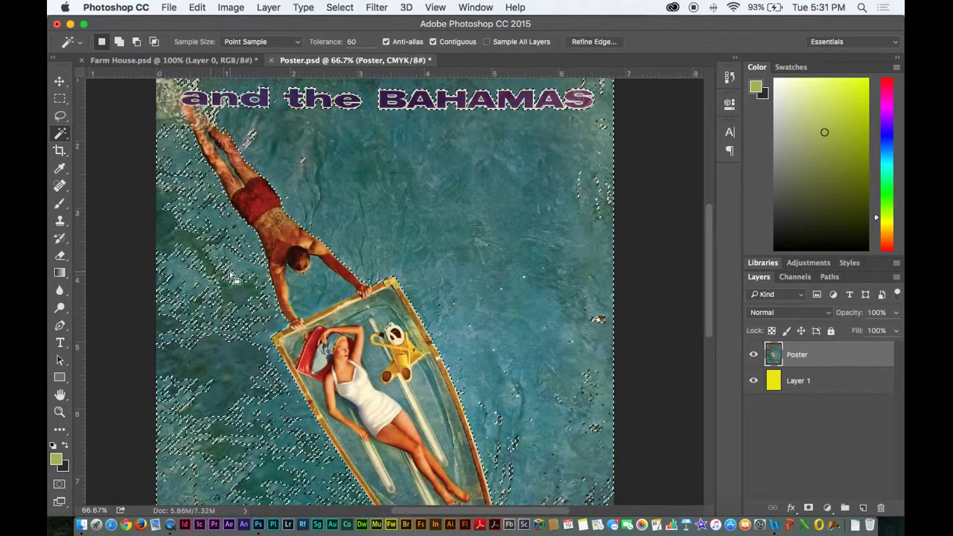
Add the dark water patches beside the swimmer to the selection with the Magic Wand, and display the selection as a Quick Mask.
left_click(172, 237, "shift")
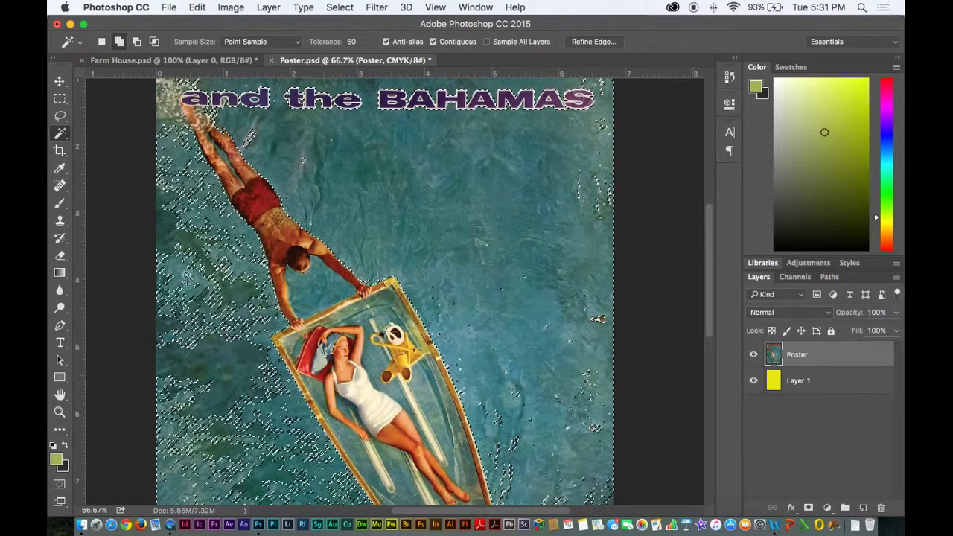
left_click(168, 218, "shift")
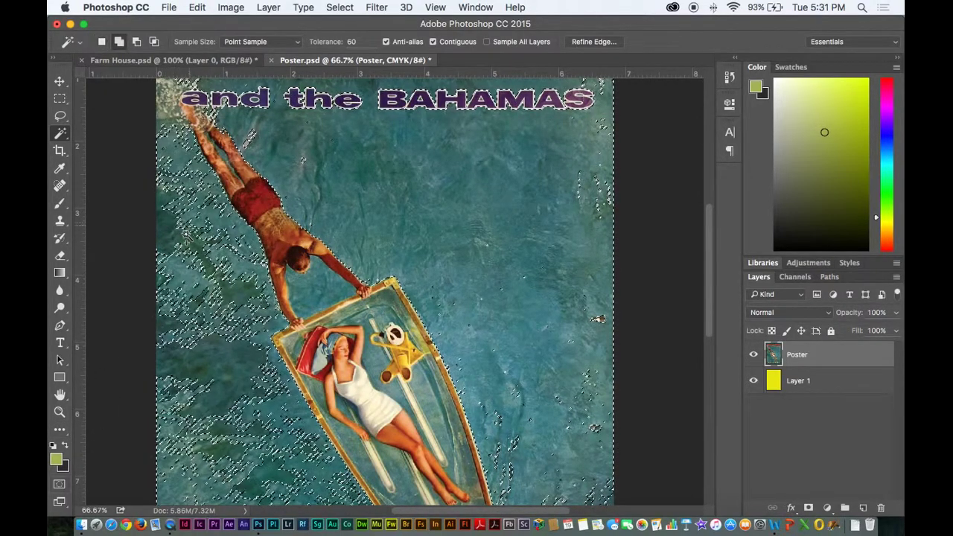
left_click(176, 224, "shift")
key("q")
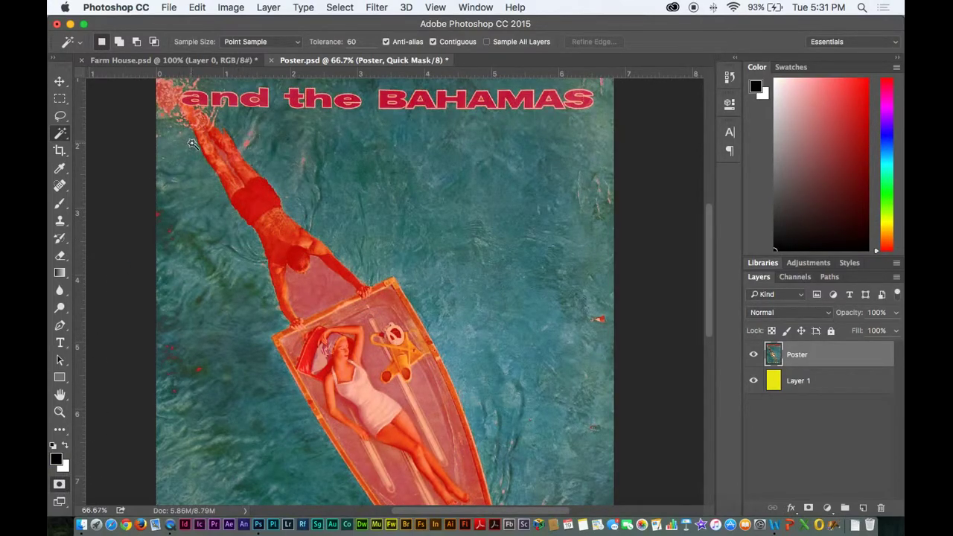
Erase the middle of the Quick Mask over the water between the swimmer's arms with a size 35 Eraser, and return to Standard mode.
key("super+plus")
key("super+plus")
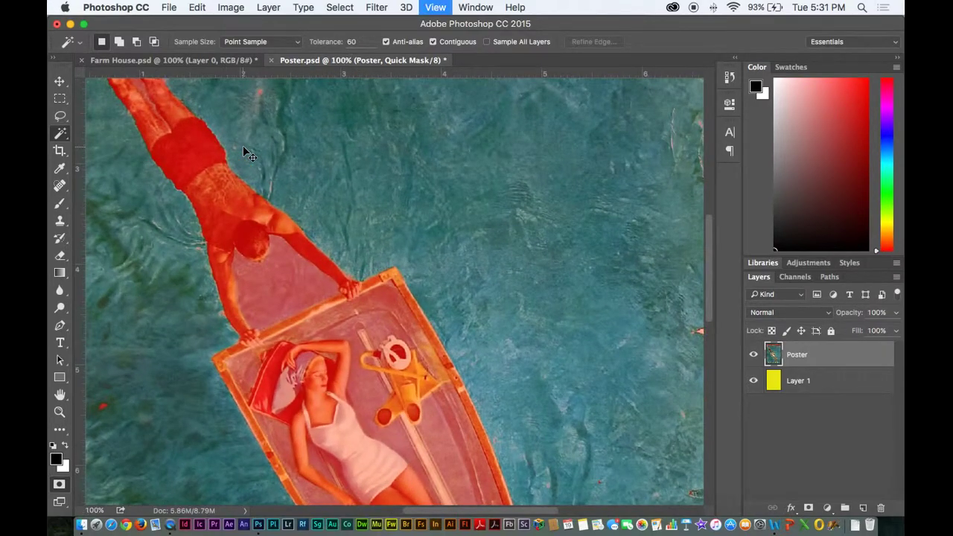
scroll(261, 178, "left", 5)
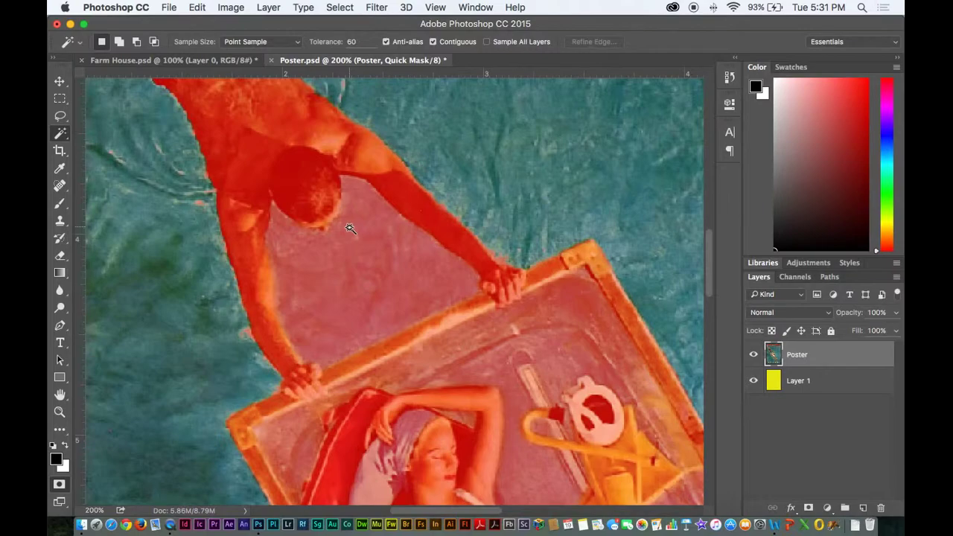
key("b")
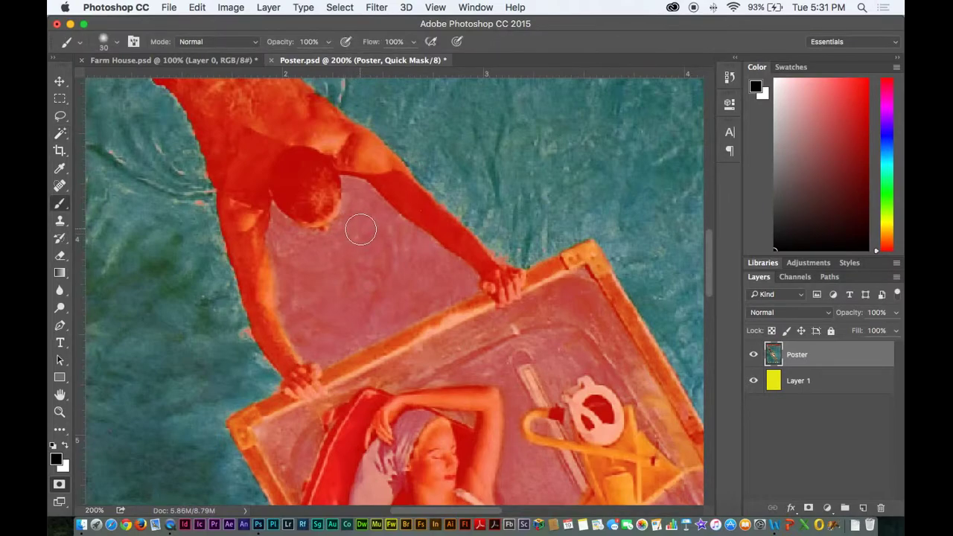
key("e")
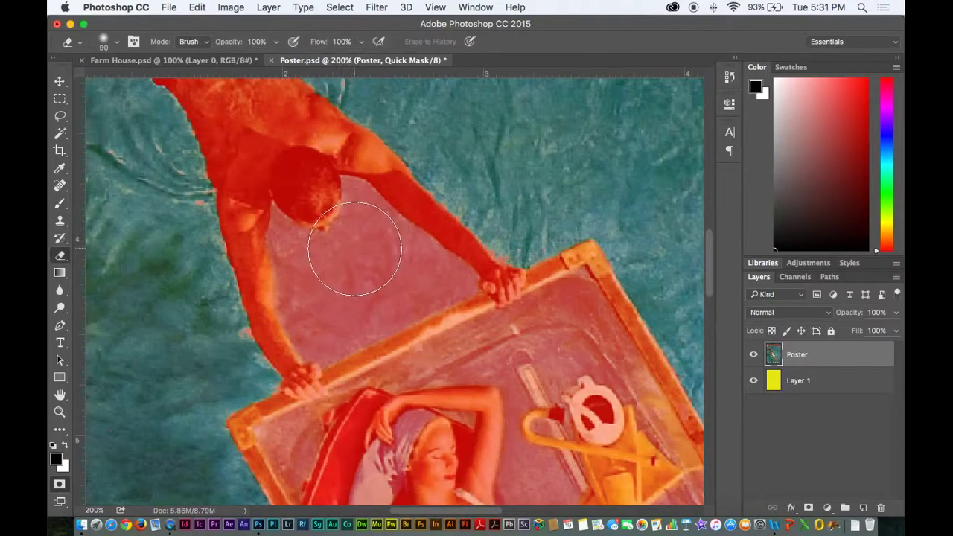
key("bracketleft")
key("bracketleft")
key("bracketleft")
key("bracketleft")
key("bracketleft")
key("bracketleft")
key("bracketleft")
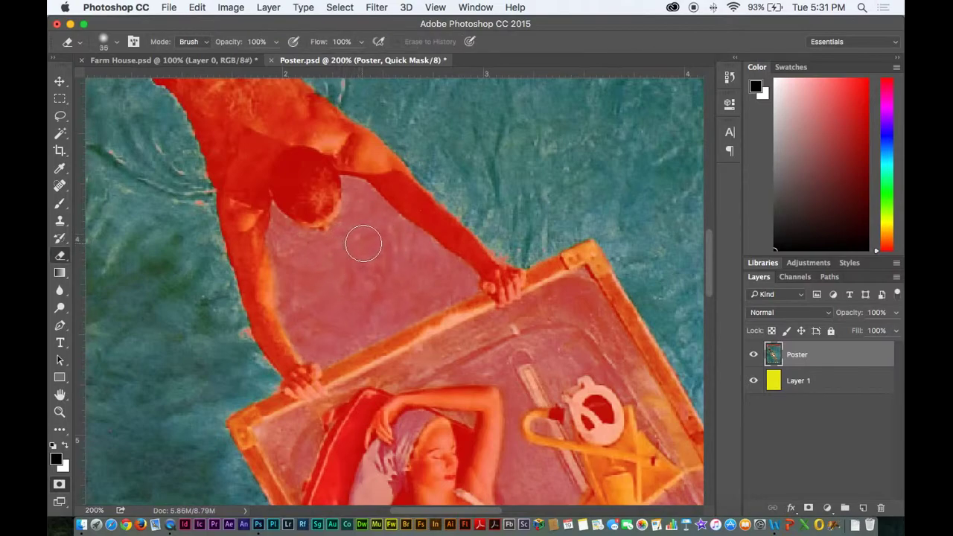
mouse_move(363, 244)
left_mouse_down()
mouse_move(347, 259)
mouse_move(376, 265)
mouse_move(351, 283)
mouse_move(361, 315)
mouse_move(313, 344)
mouse_move(322, 298)
mouse_move(331, 297)
left_mouse_up()
left_click(58, 485)
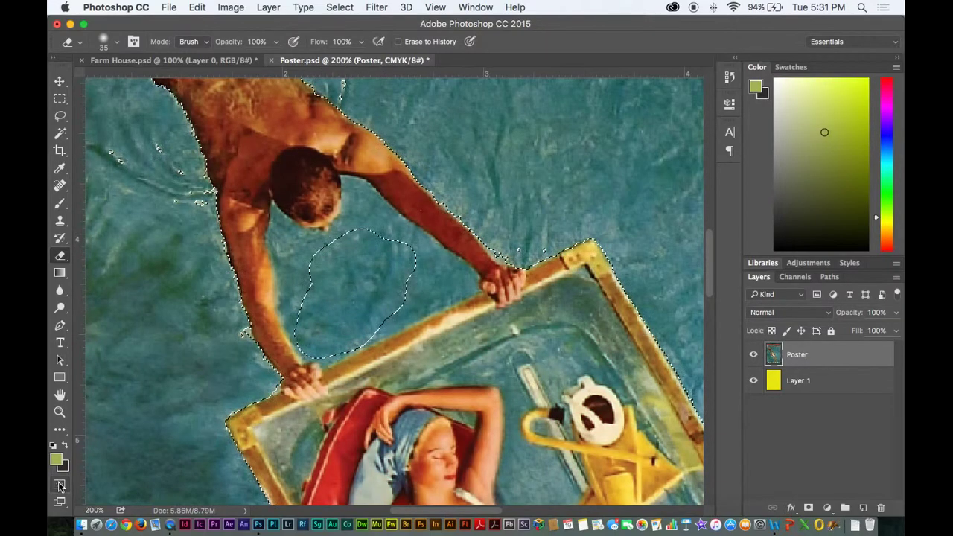
Check the Quick Mask options for colour and opacity, cancel them, and return to the selection outline.
left_click(59, 484)
double_click(59, 484)
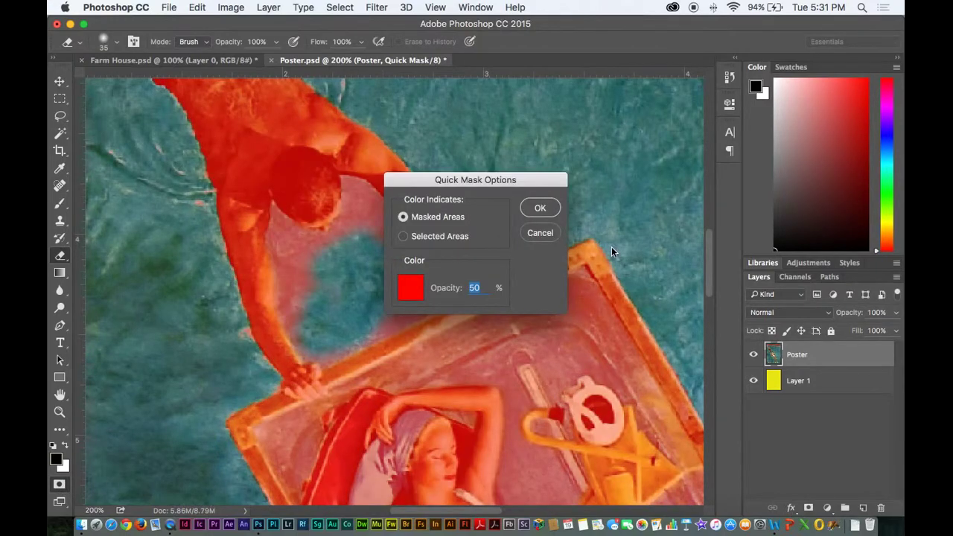
left_click(536, 233)
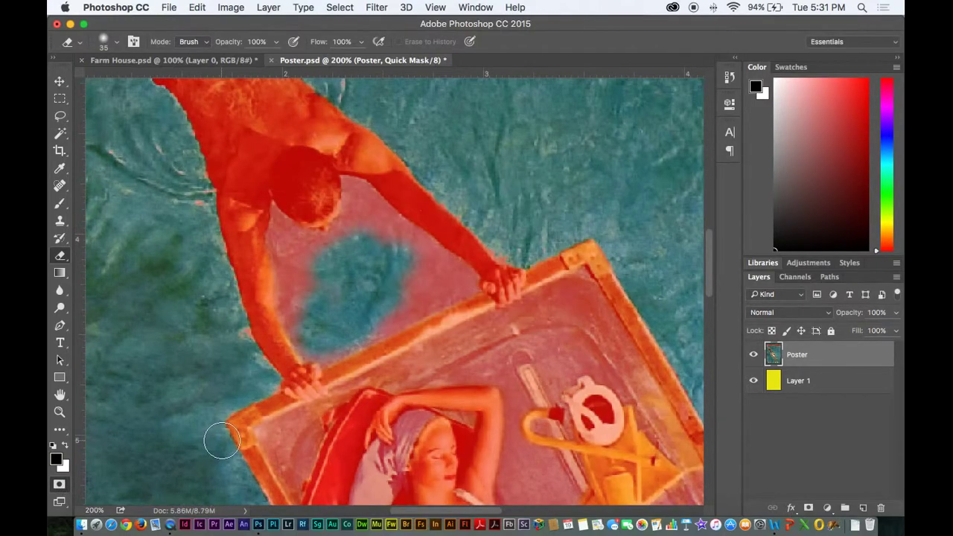
left_click(59, 485)
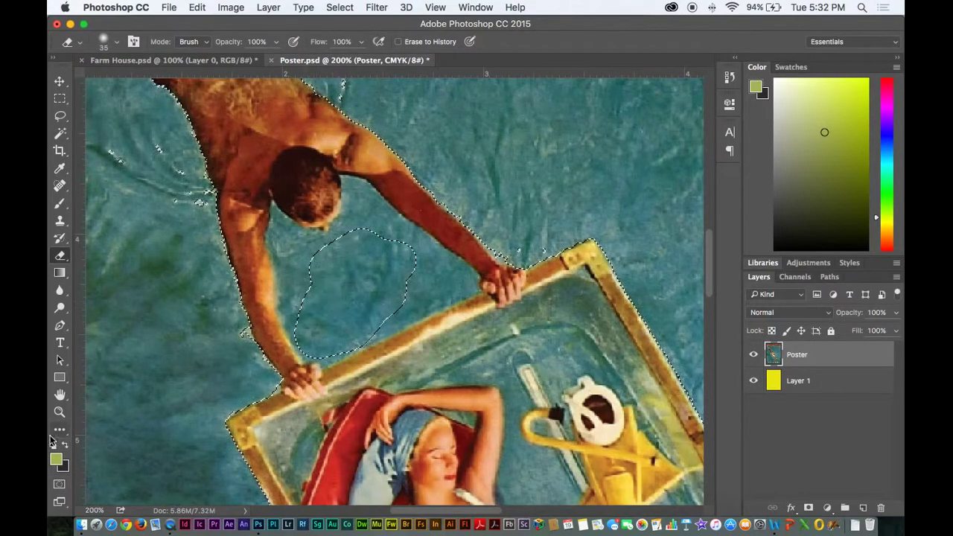
Erase the remaining Quick Mask between the swimmer's arms and the raft, reducing the Eraser to size 20, and convert it to a selection.
left_click(52, 444)
left_click(60, 485)
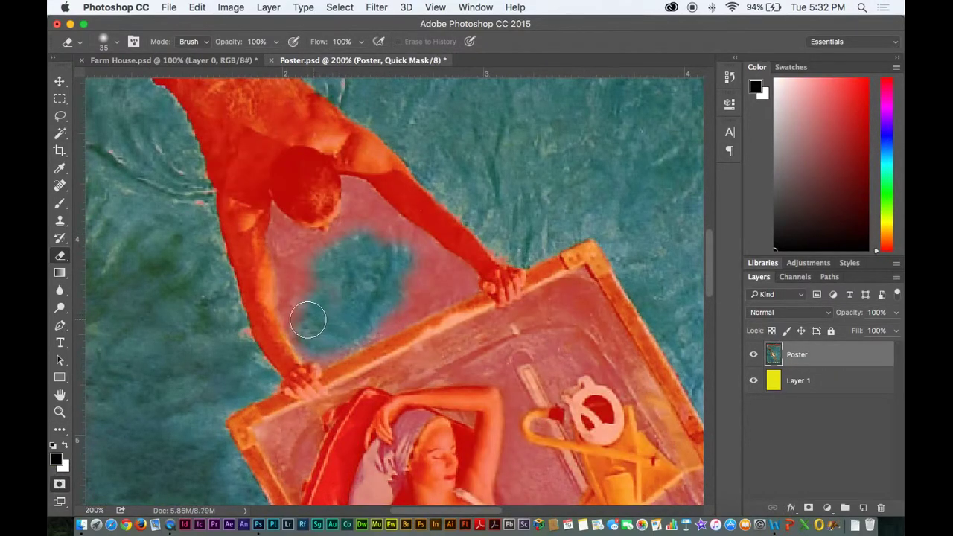
left_click_drag(308, 320, 298, 263)
key("bracketleft")
key("bracketleft")
key("bracketleft")
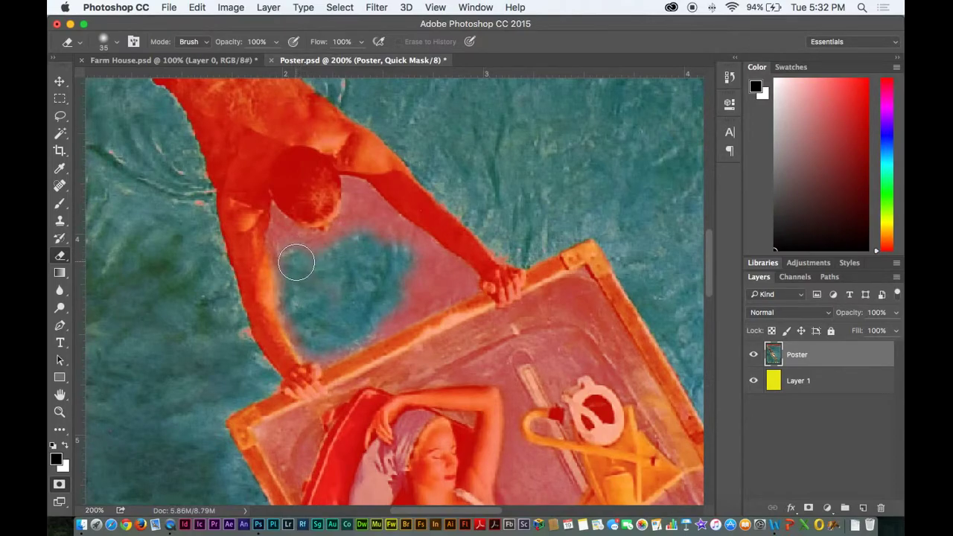
mouse_move(289, 235)
left_mouse_down()
mouse_move(325, 251)
mouse_move(347, 235)
mouse_move(355, 193)
mouse_move(389, 229)
mouse_move(378, 232)
mouse_move(390, 227)
mouse_move(435, 254)
mouse_move(423, 253)
mouse_move(415, 247)
mouse_move(441, 250)
mouse_move(465, 278)
mouse_move(451, 293)
mouse_move(425, 298)
mouse_move(438, 273)
mouse_move(378, 321)
left_mouse_up()
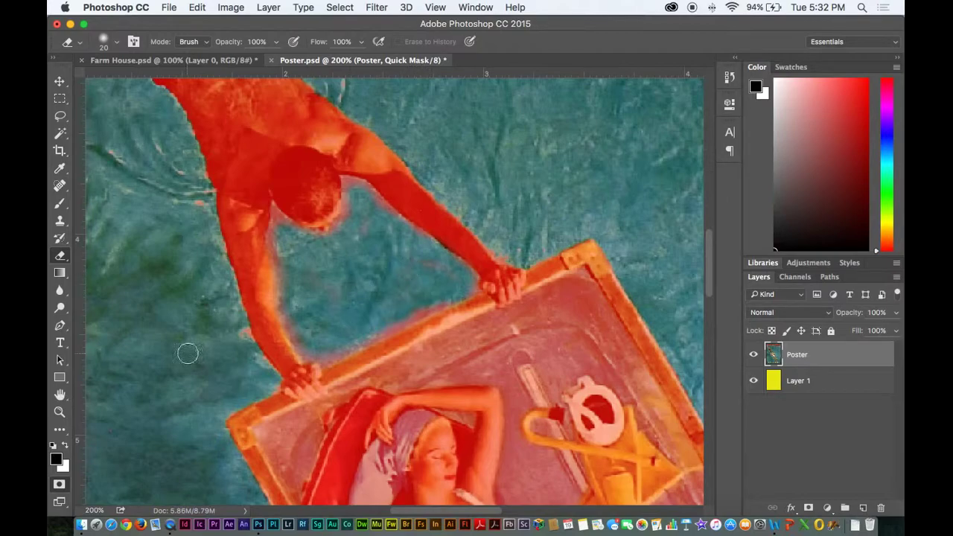
key("super+minus")
key("super+minus")
left_click(60, 484)
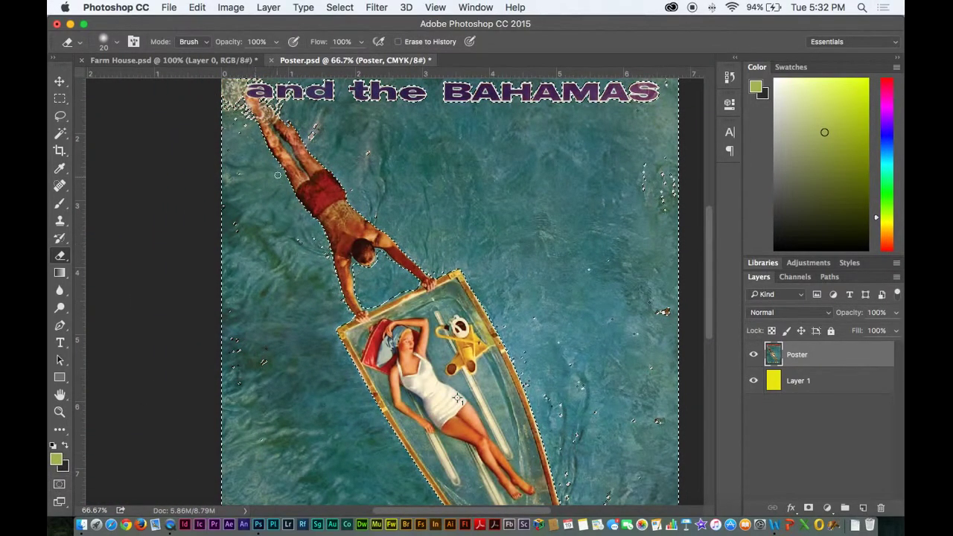
scroll(277, 175, "up", 5)
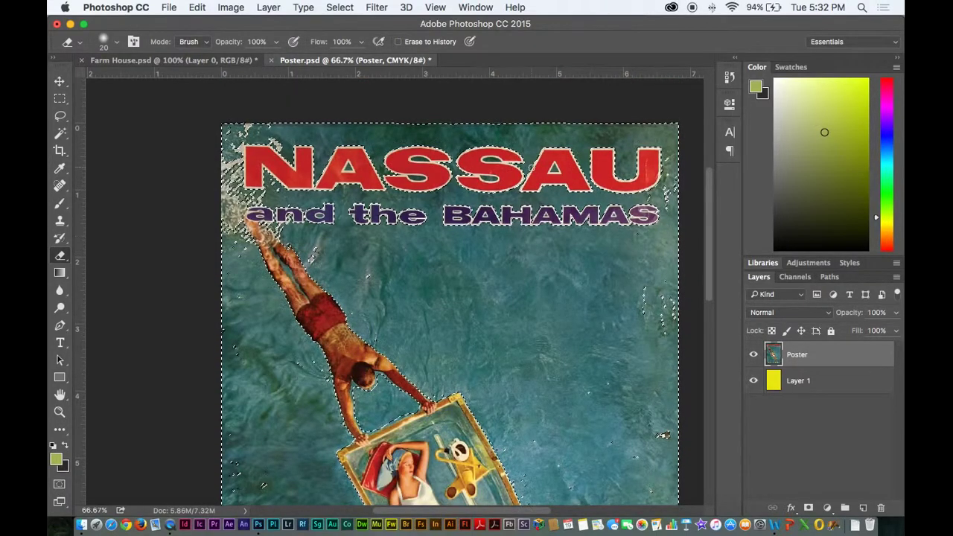
scroll(194, 194, "right", 1)
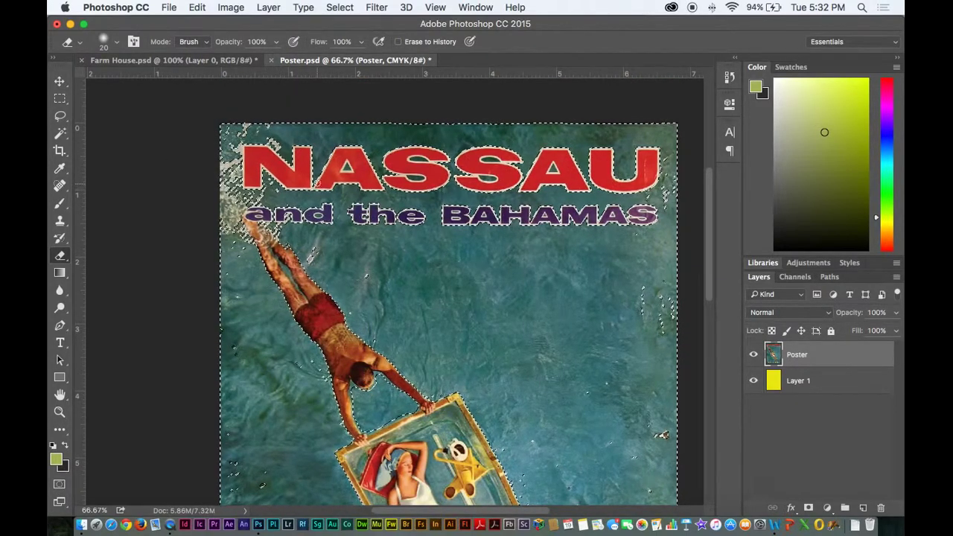
scroll(428, 306, "down", 2)
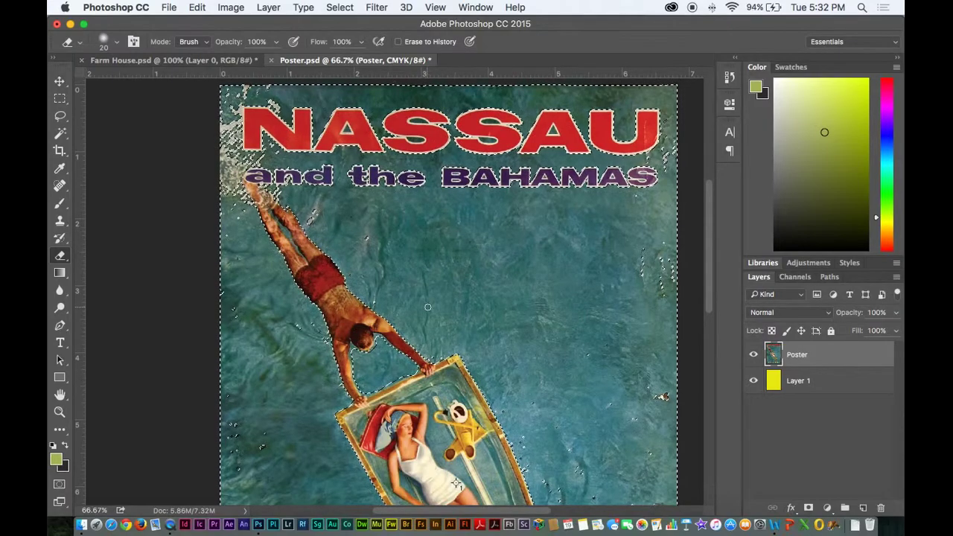
Delete the selected water from the Poster layer so the yellow layer shows through.
key("v")
key("Delete")
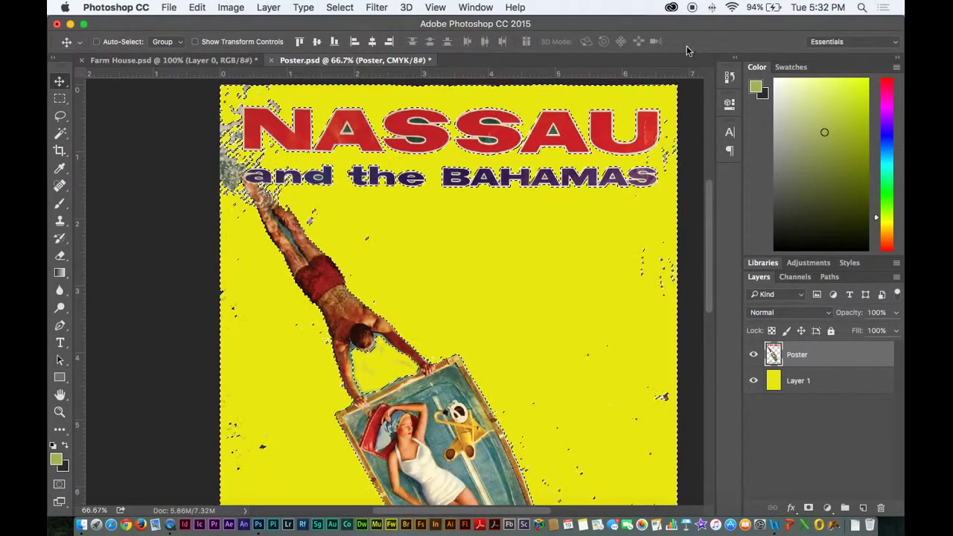
Revert the Poster layer to the history state before the water was cleared, and deselect.
left_click(729, 77)
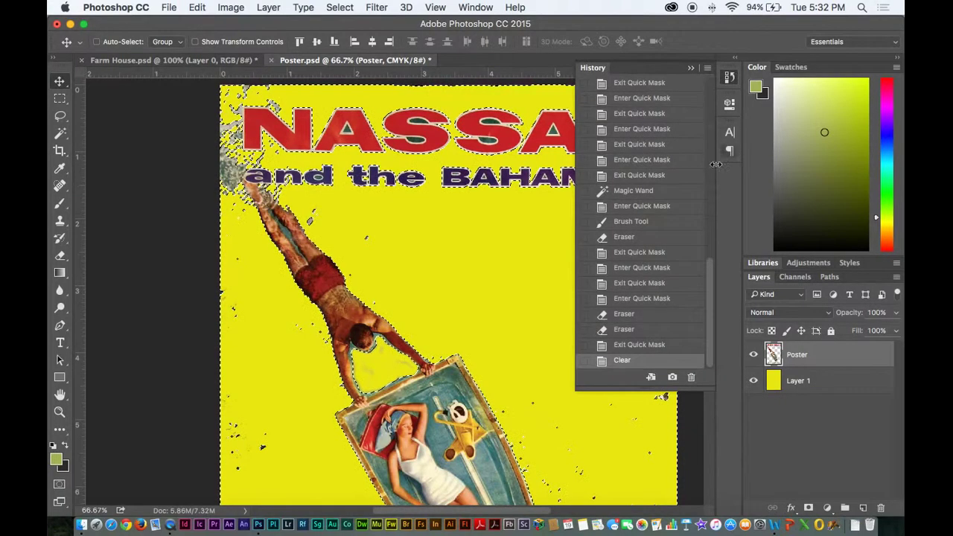
left_click(630, 347)
key("super+d")
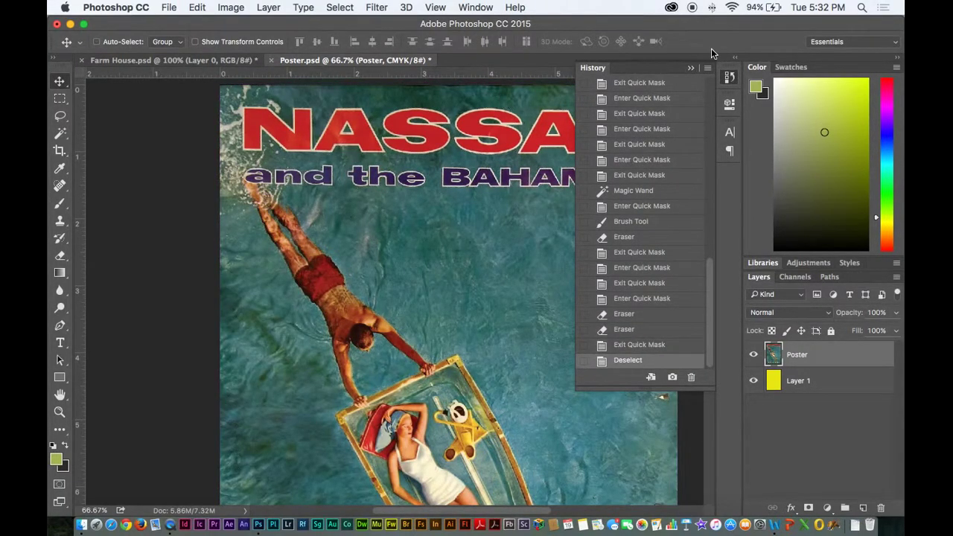
left_click(690, 69)
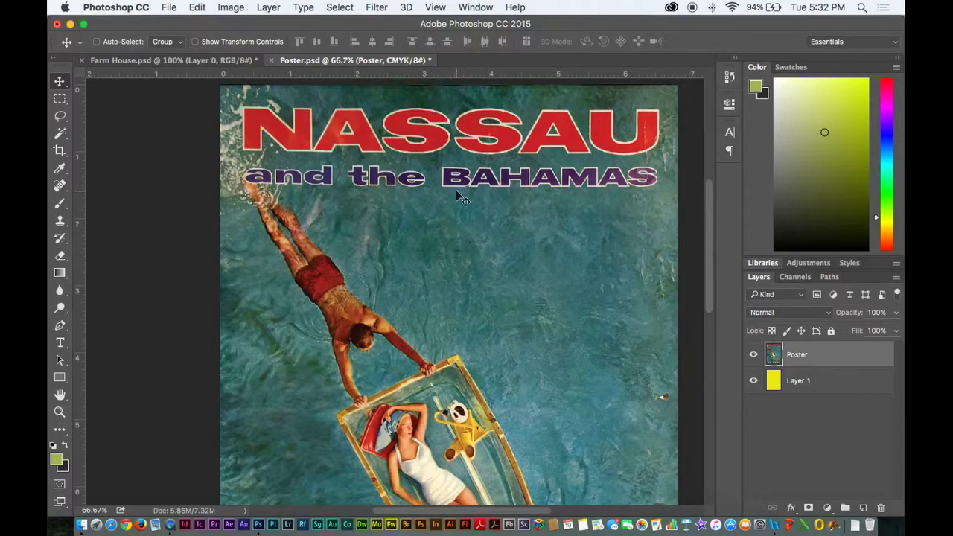
scroll(480, 238, "down", 2)
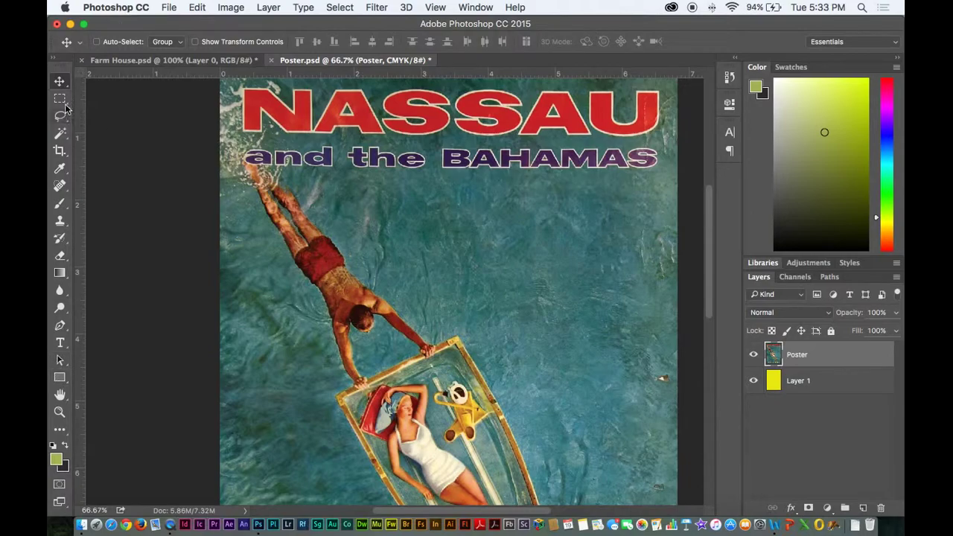
key("t")
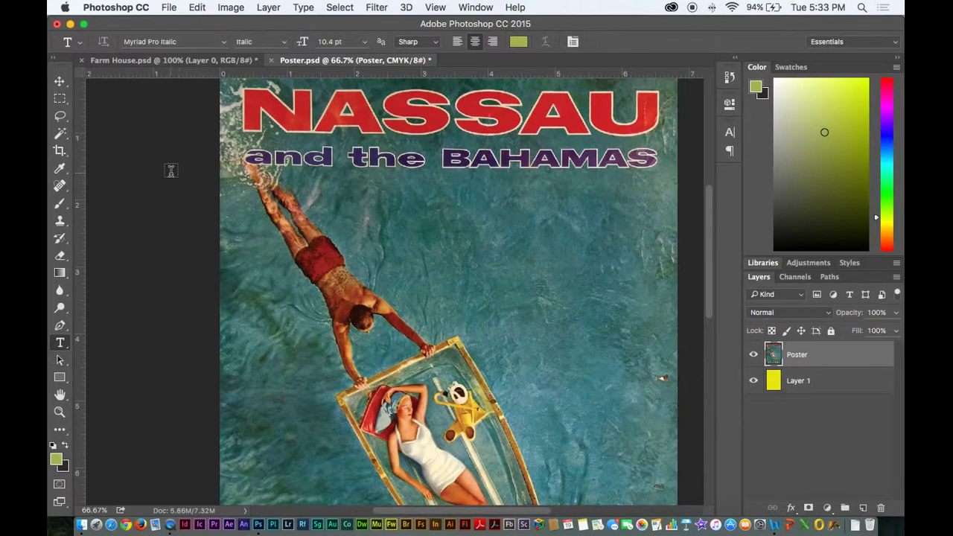
key("v")
key("t")
left_click(55, 79)
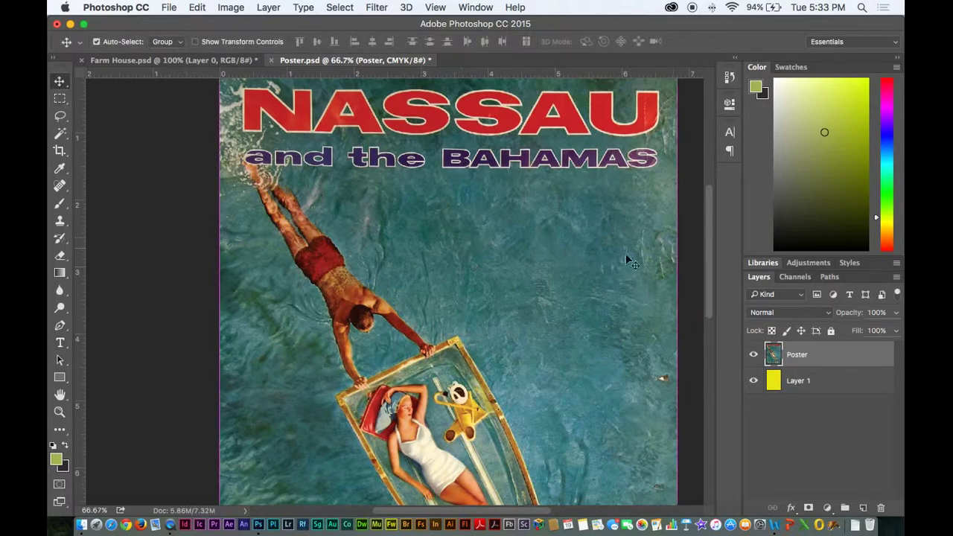
key("super+t")
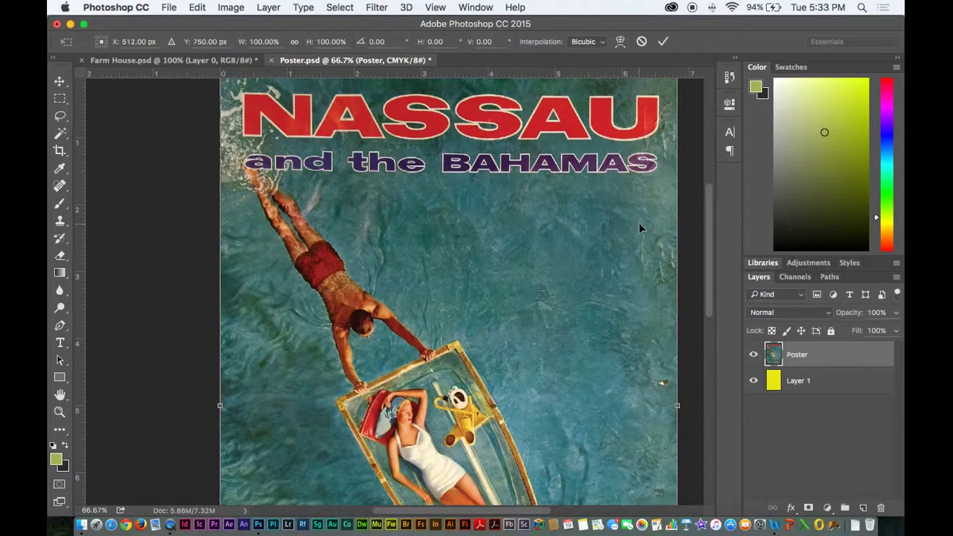
key("super+minus")
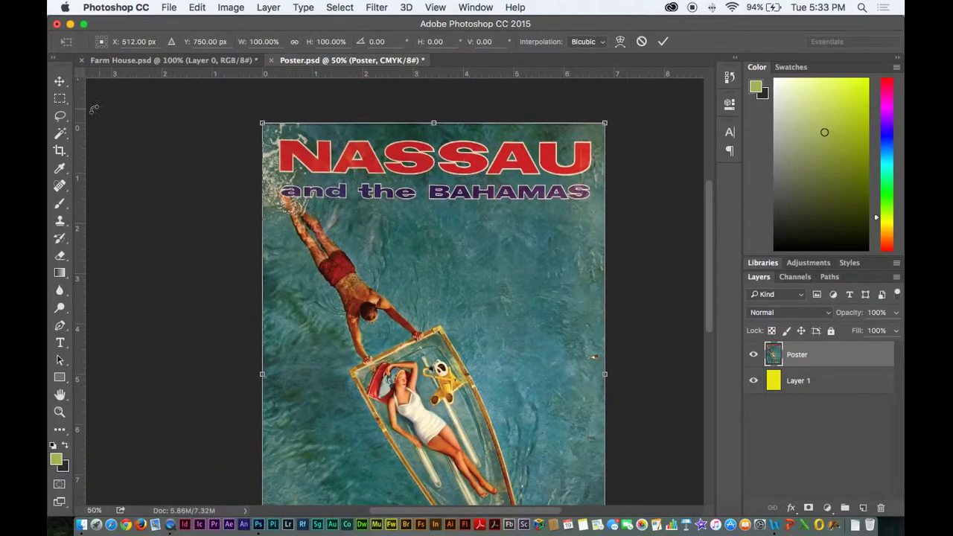
key("Return")
scroll(551, 223, "down", 5)
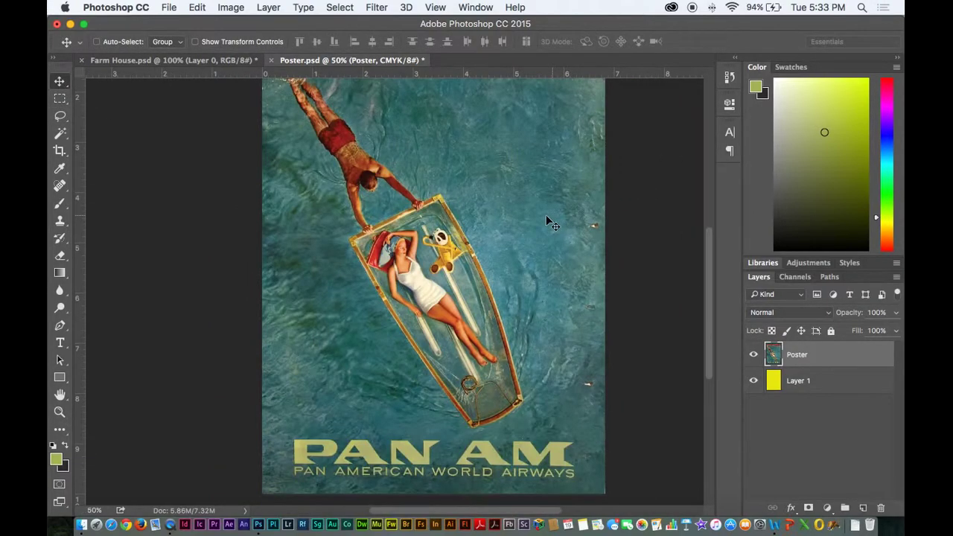
Try a short Pen path along the upper edge of the raft, and discard it.
scroll(546, 215, "up", 2)
key("p")
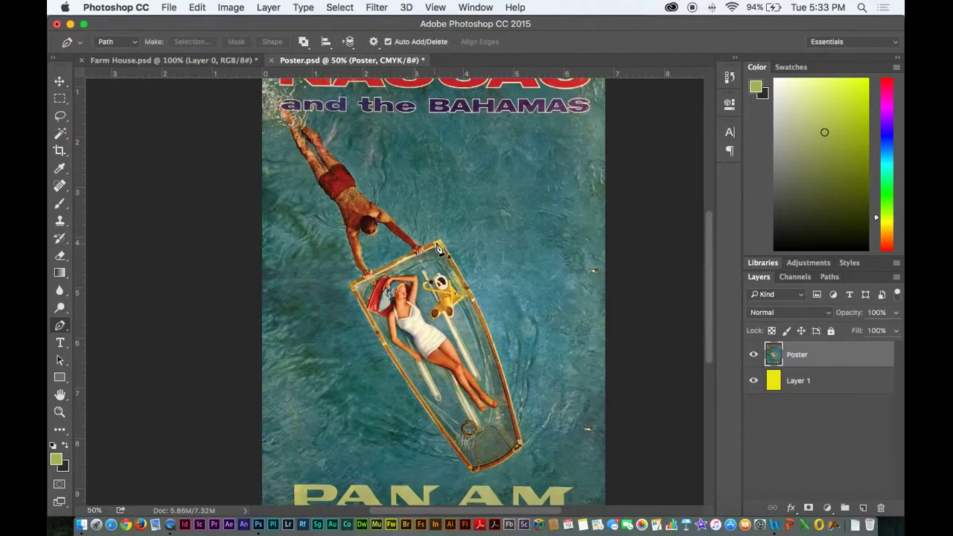
left_click(439, 245)
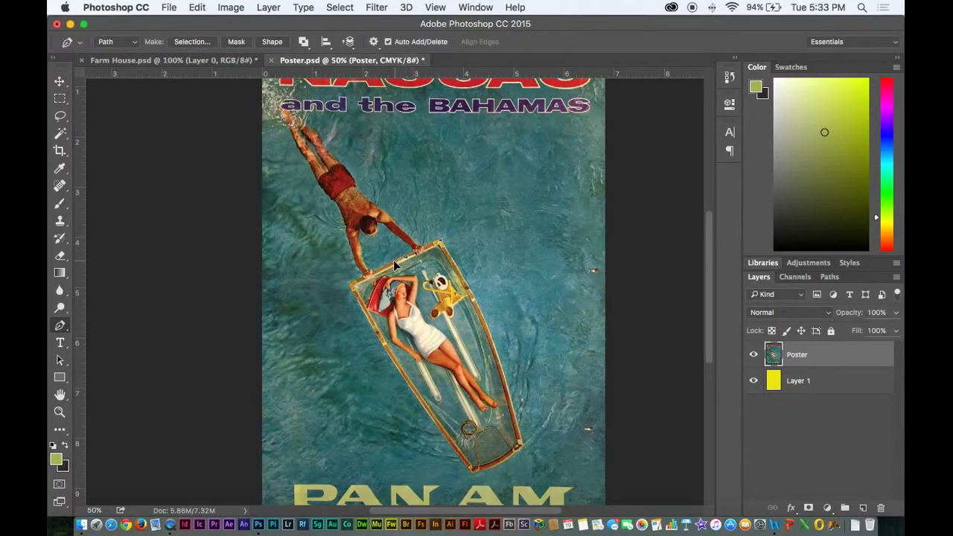
left_click_drag(359, 287, 349, 291)
key("Return")
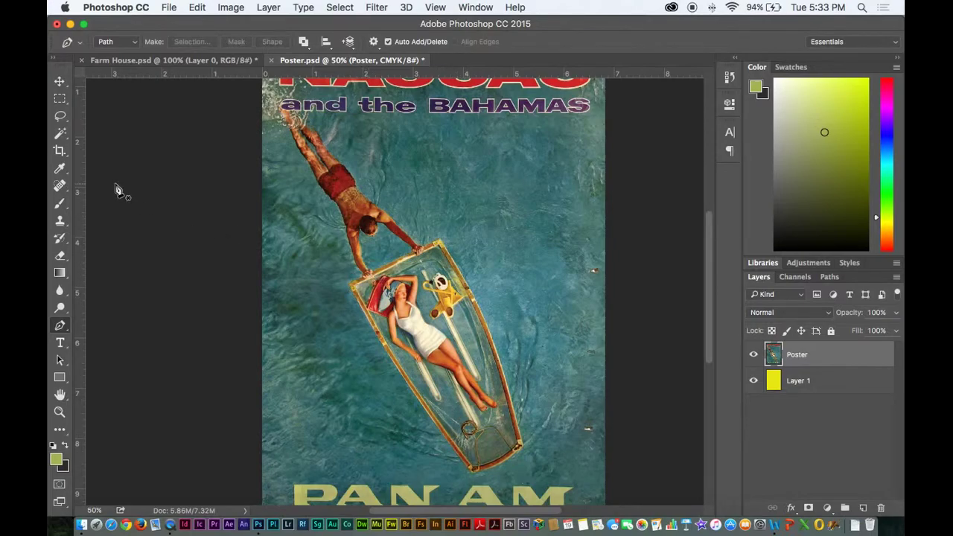
Trace the raft's right edge with the Magnetic Lasso, removing the stray anchor points placed out in the water near the lower corner.
left_click_drag(60, 115, 94, 140)
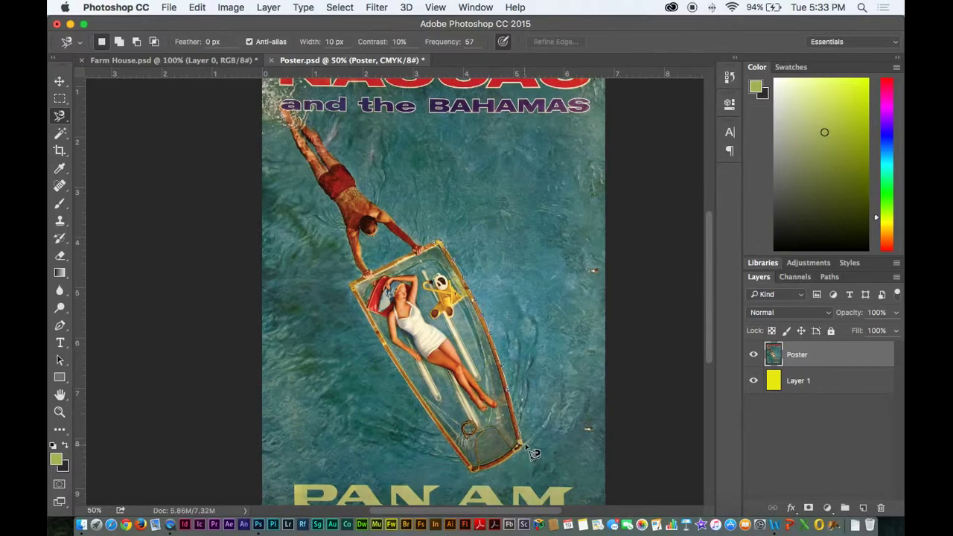
scroll(535, 445, "up", 6)
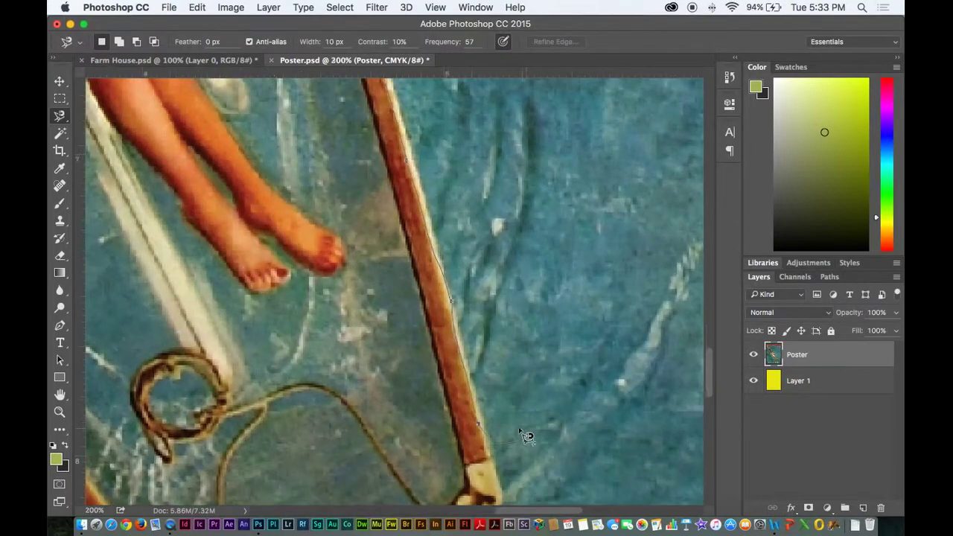
scroll(506, 461, "down", 3)
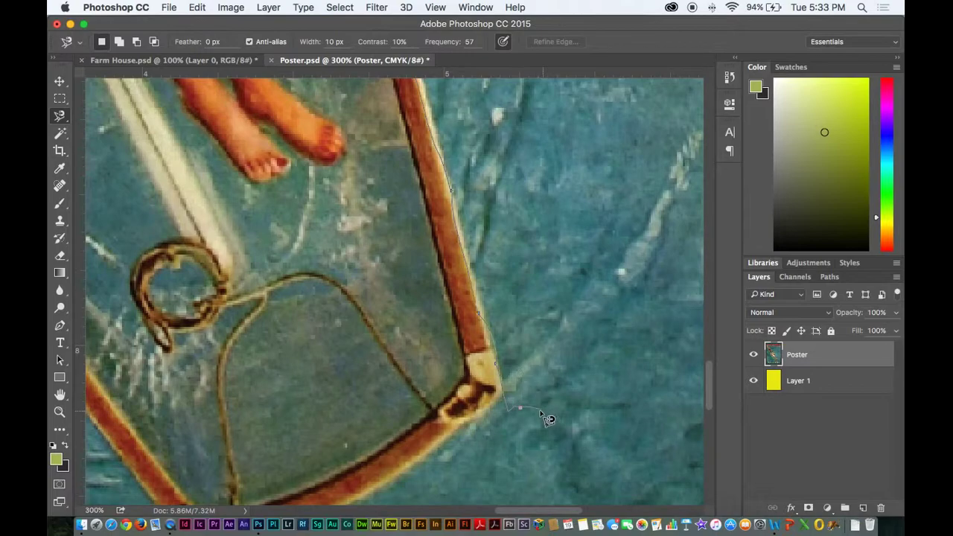
key("BackSpace")
key("BackSpace")
key("BackSpace")
key("BackSpace")
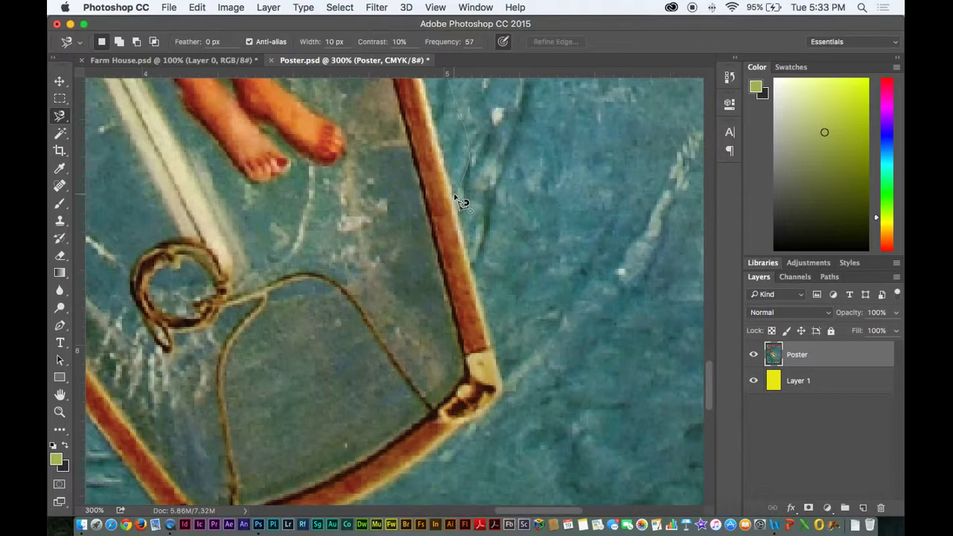
Continue the Magnetic Lasso along the raft's bottom, left and top edges, and close the selection at the starting corner.
scroll(455, 197, "down", 3)
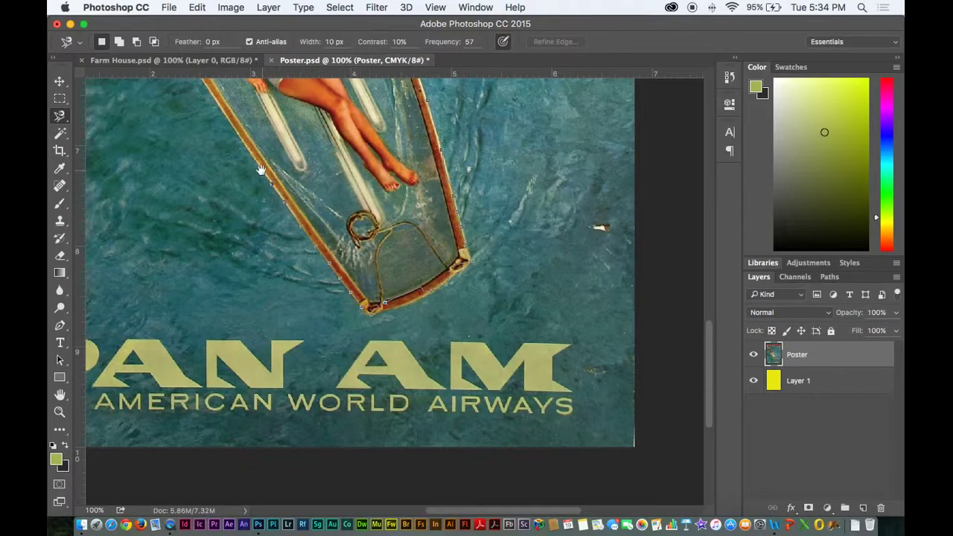
left_click_drag(260, 170, 391, 318)
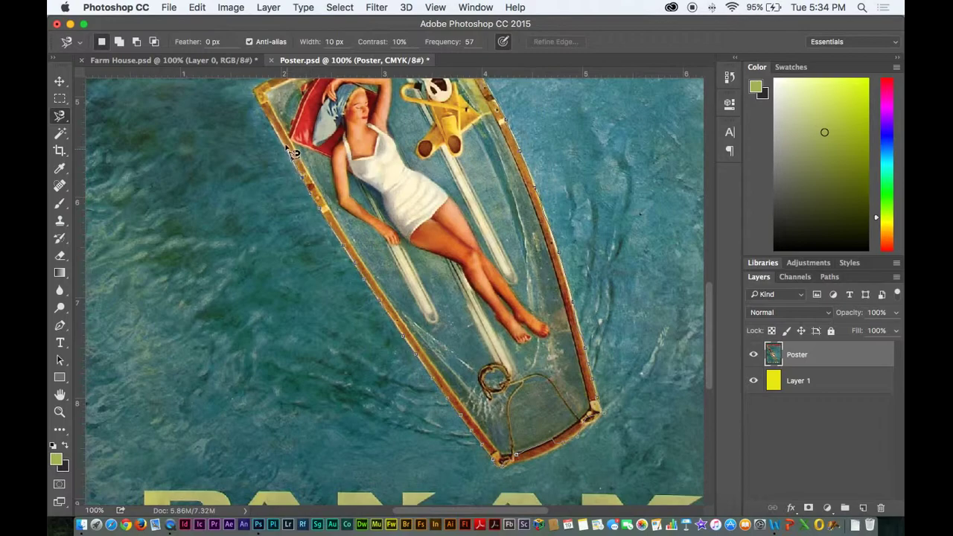
left_click_drag(265, 110, 320, 199)
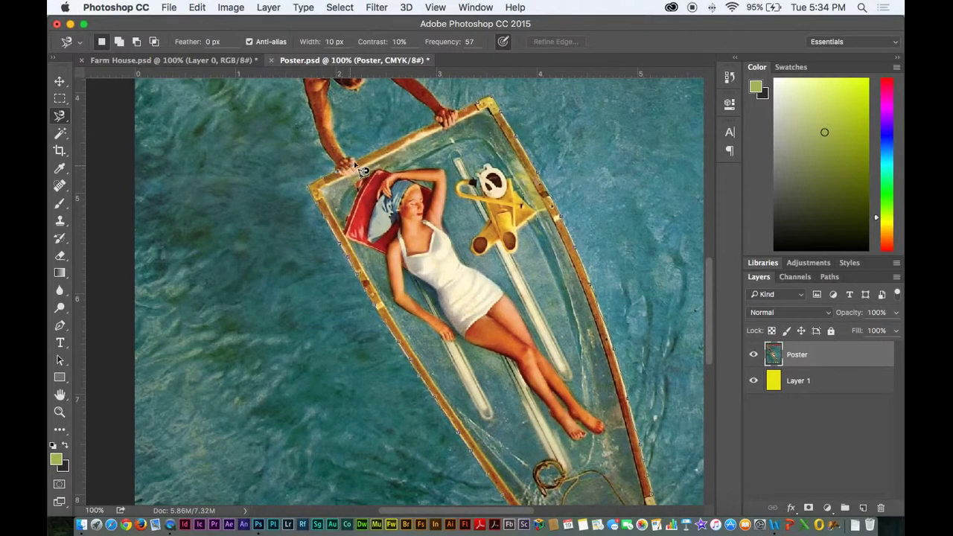
left_click_drag(365, 160, 319, 227)
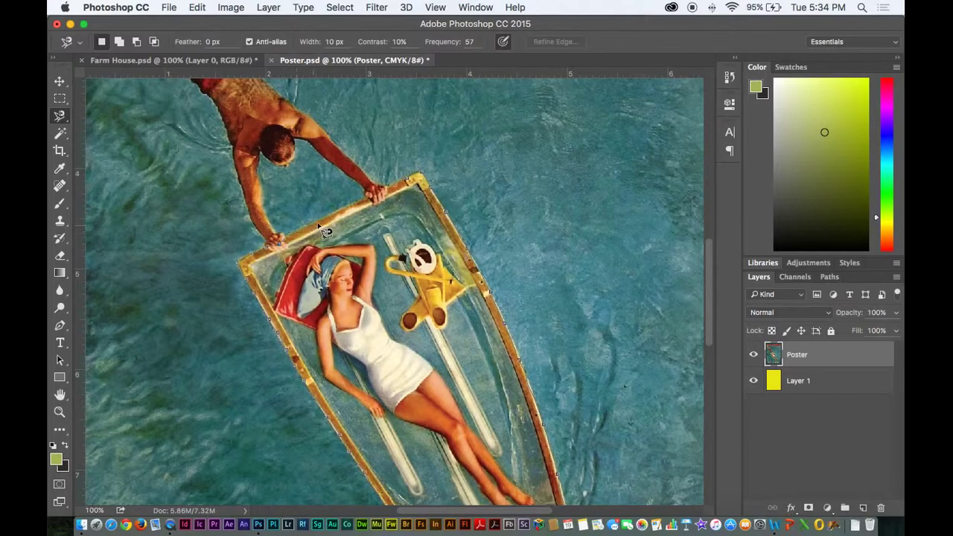
left_click(415, 186)
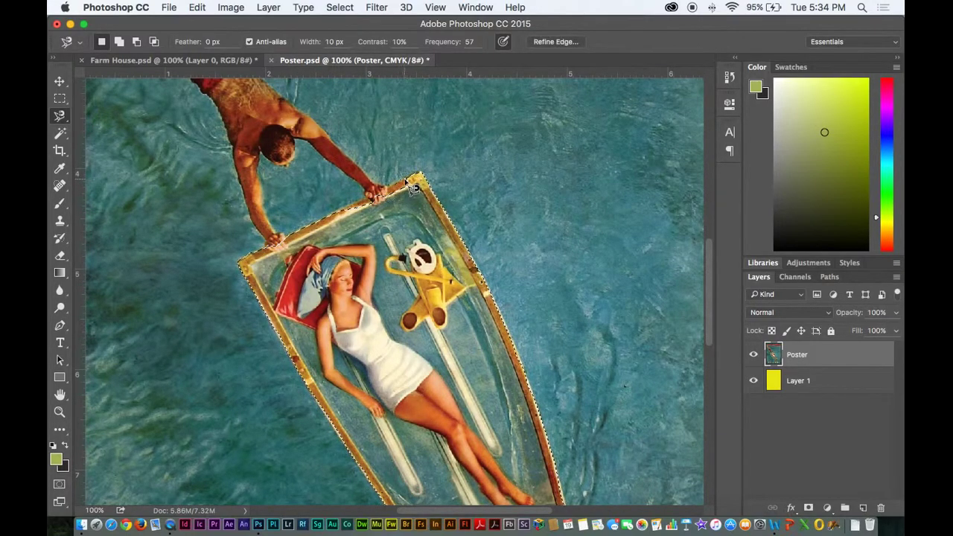
Accept the Quick Mask options with masked areas at 50% opacity, preview the raft selection as a mask, and return to Standard mode.
left_click(59, 484)
double_click(60, 485)
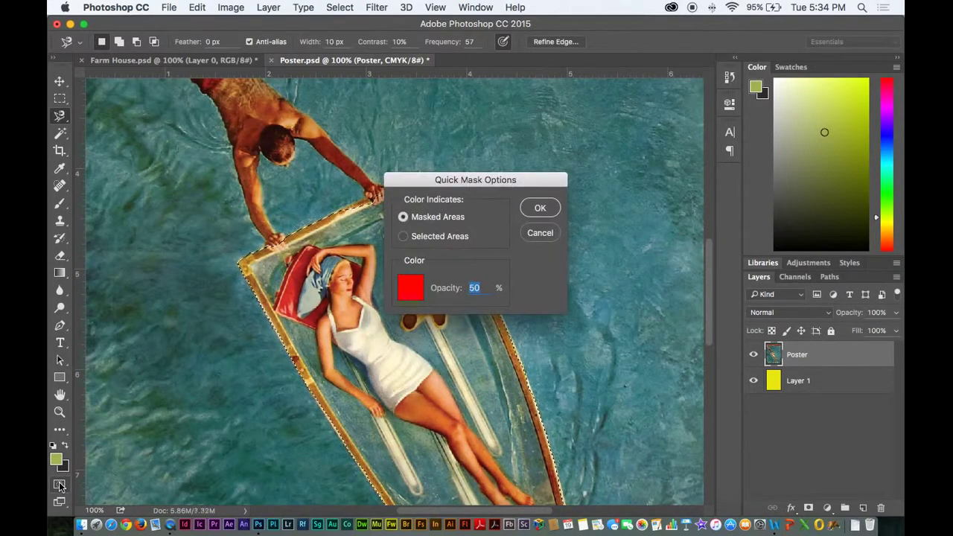
left_click(540, 208)
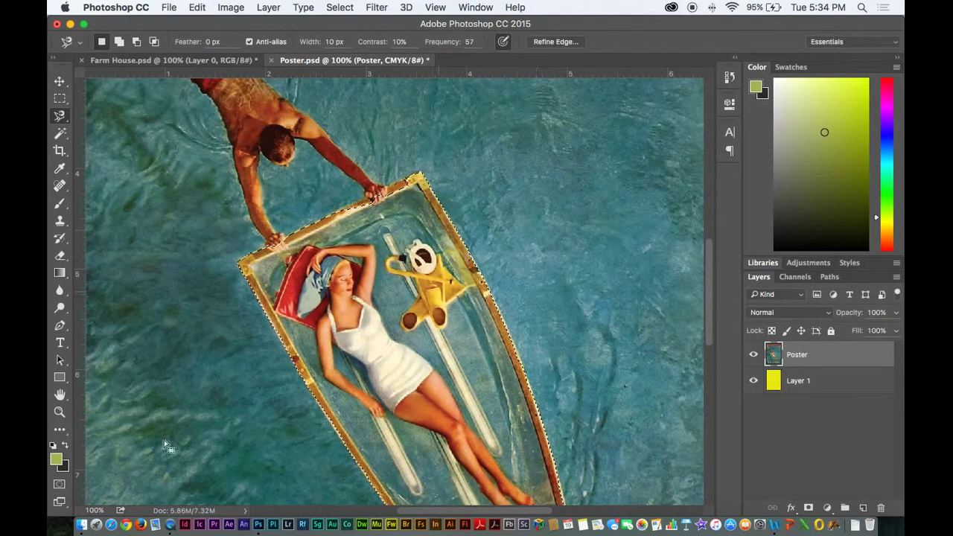
left_click(60, 484)
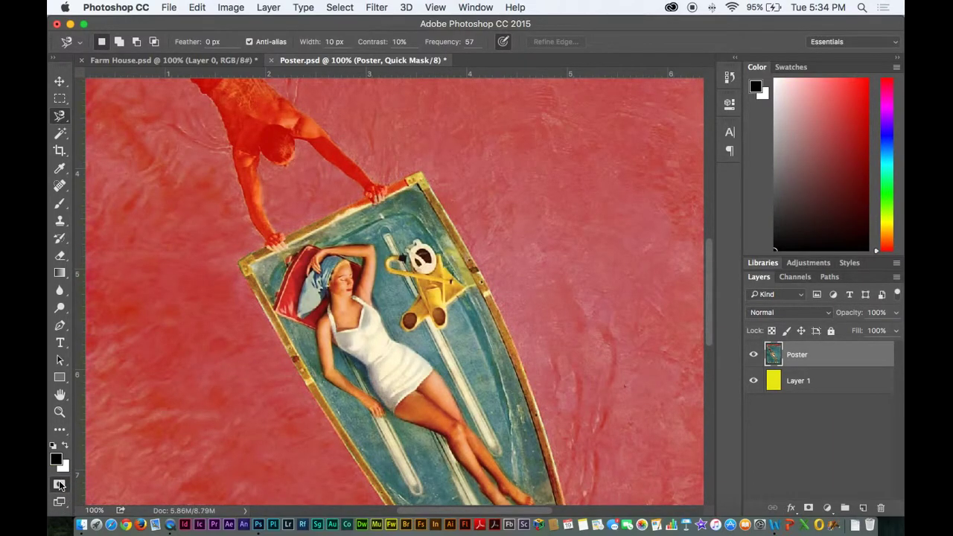
left_click(60, 484)
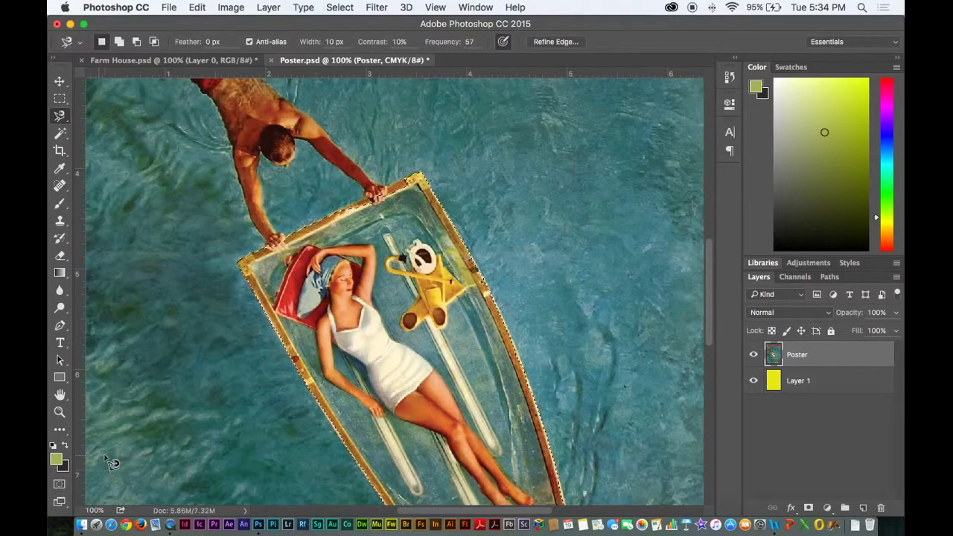
Examine the raft selection's edge around the swimmer's hands at 300% in Quick Mask, and return to Standard mode.
key("super+plus")
key("super+plus")
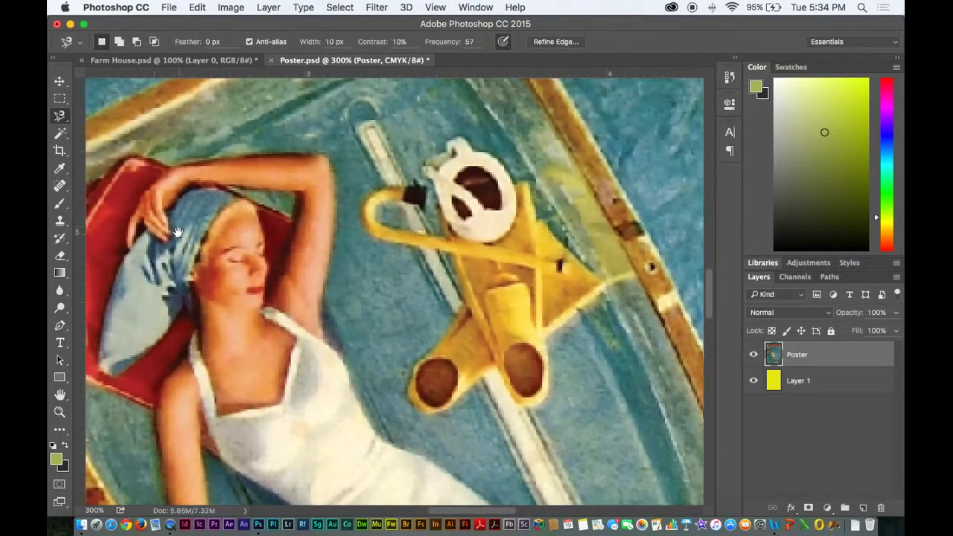
scroll(395, 286, "up", 5)
scroll(394, 286, "left", 3)
left_click(60, 485)
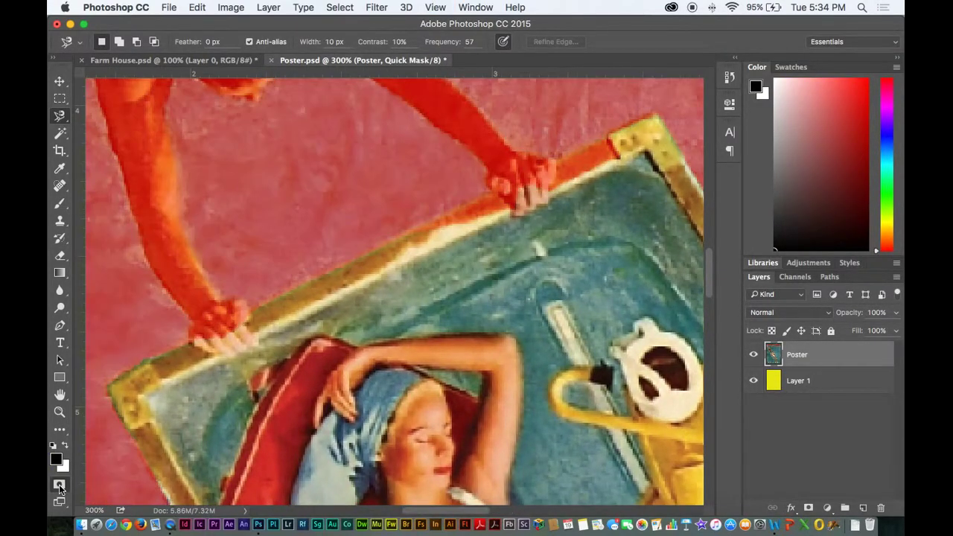
left_click(60, 485)
Start a Pen path at the raft's upper right corner and trace along its top frame to the upper left corner.
key("p")
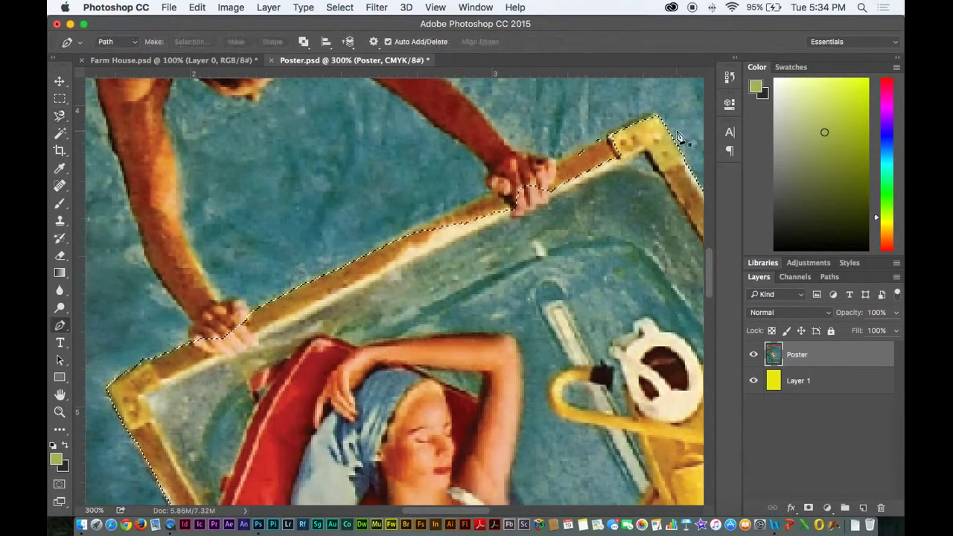
left_click(624, 134)
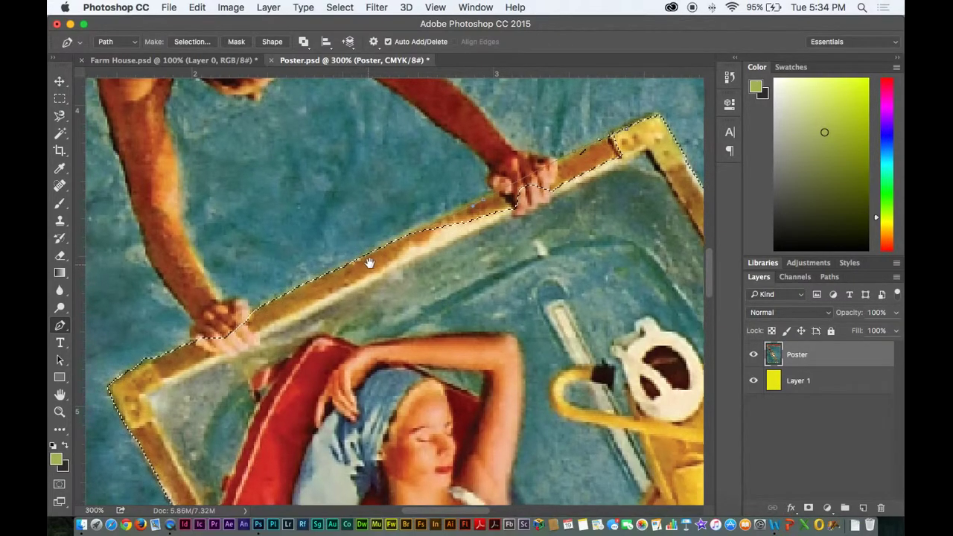
left_click_drag(368, 264, 455, 219)
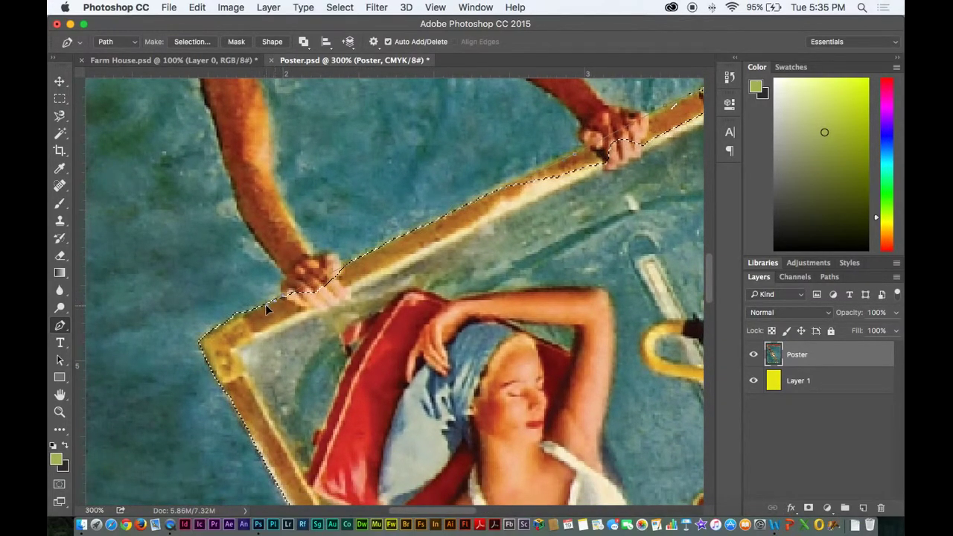
left_click_drag(268, 320, 336, 189)
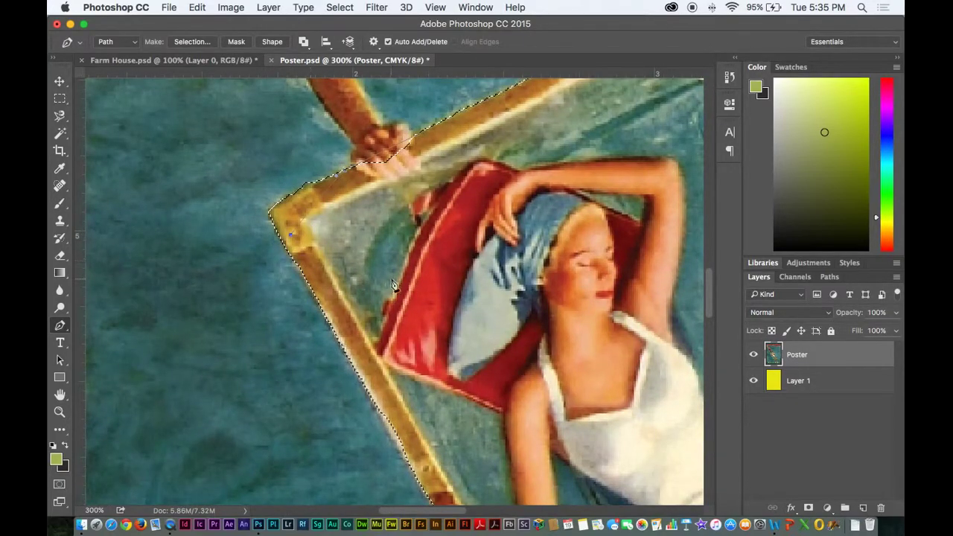
Extend the Pen path down the raft's left side to its lower left corner.
key("super+minus")
scroll(410, 294, "down", 10)
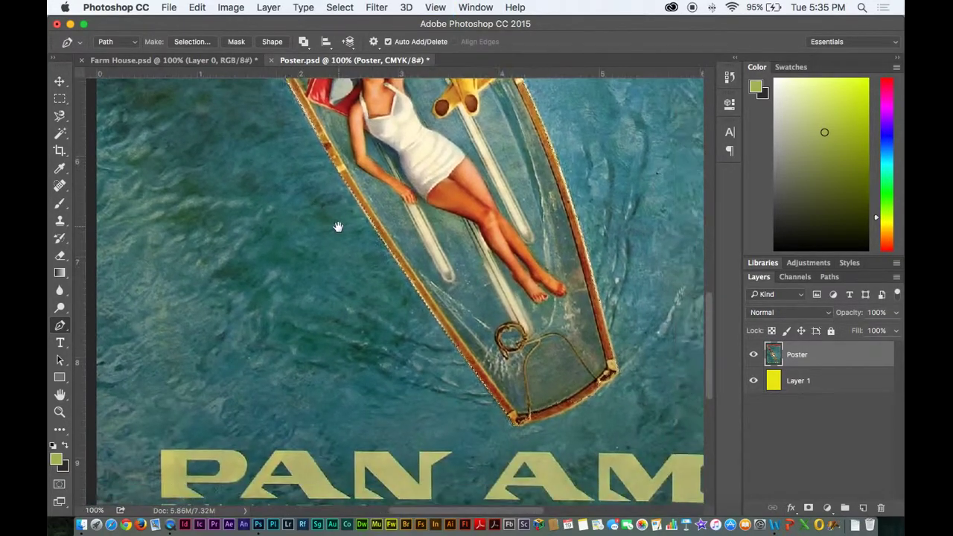
key("super+plus")
scroll(603, 302, "down", 5)
scroll(603, 301, "right", 4)
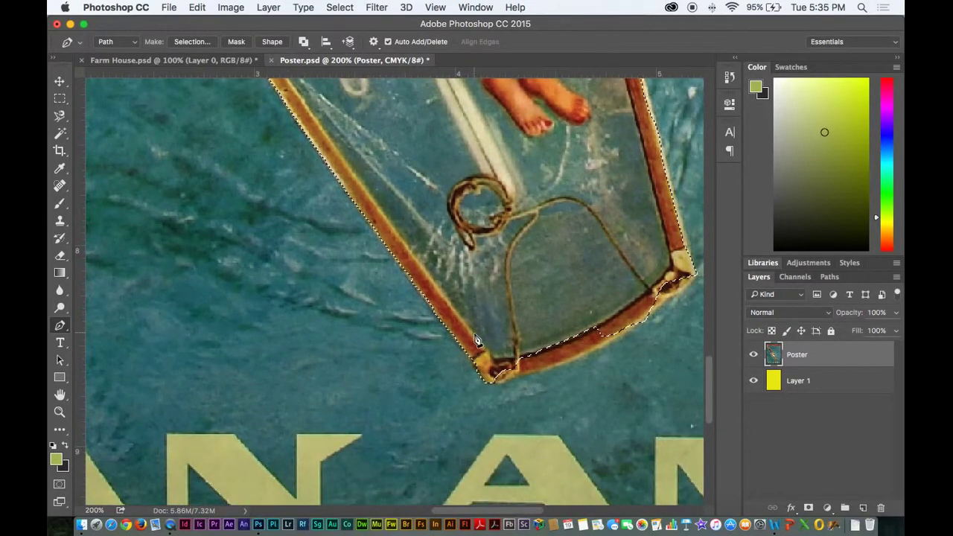
left_click(487, 384)
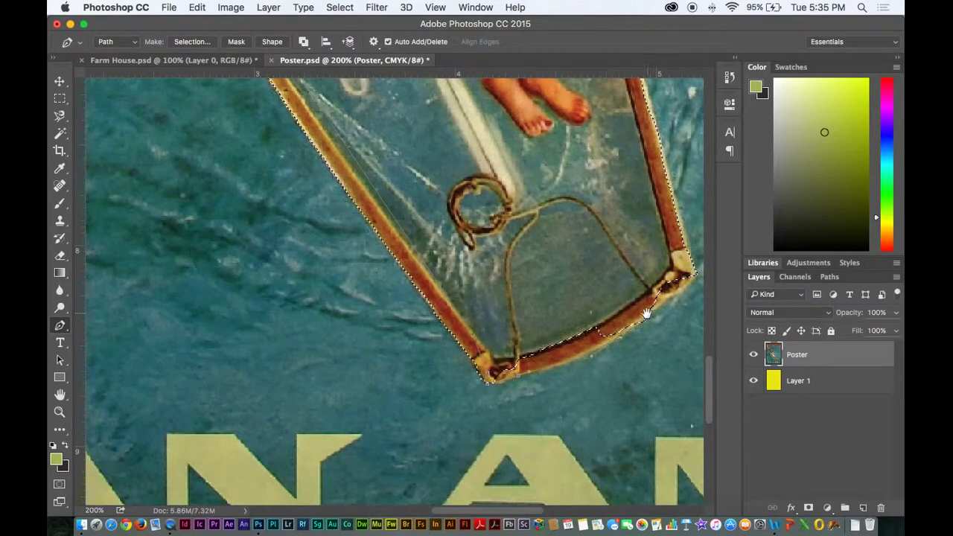
Continue the Pen path around the raft's lower right corner and up the right side to the starting corner.
scroll(645, 316, "right", 3)
scroll(644, 316, "up", 2)
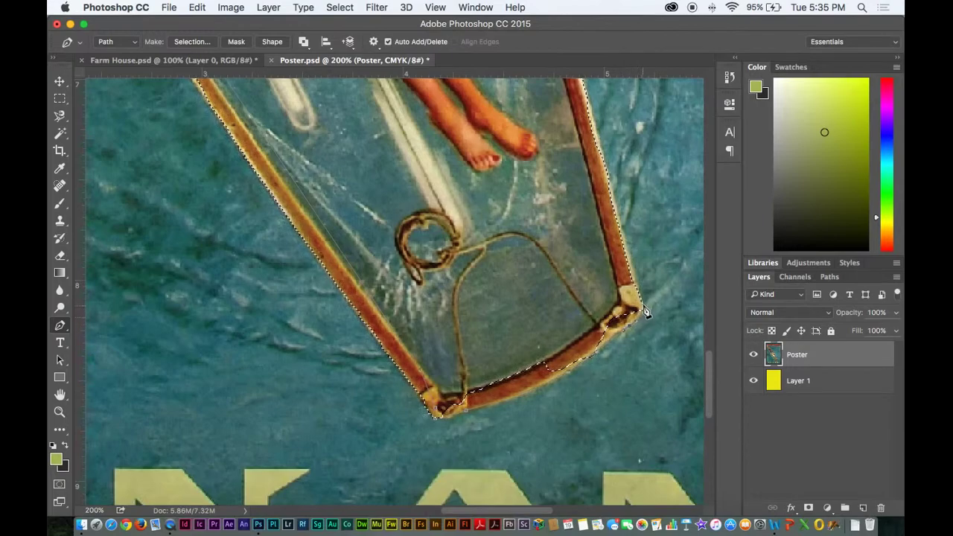
left_click_drag(614, 229, 604, 299)
key("ctrl+Return")
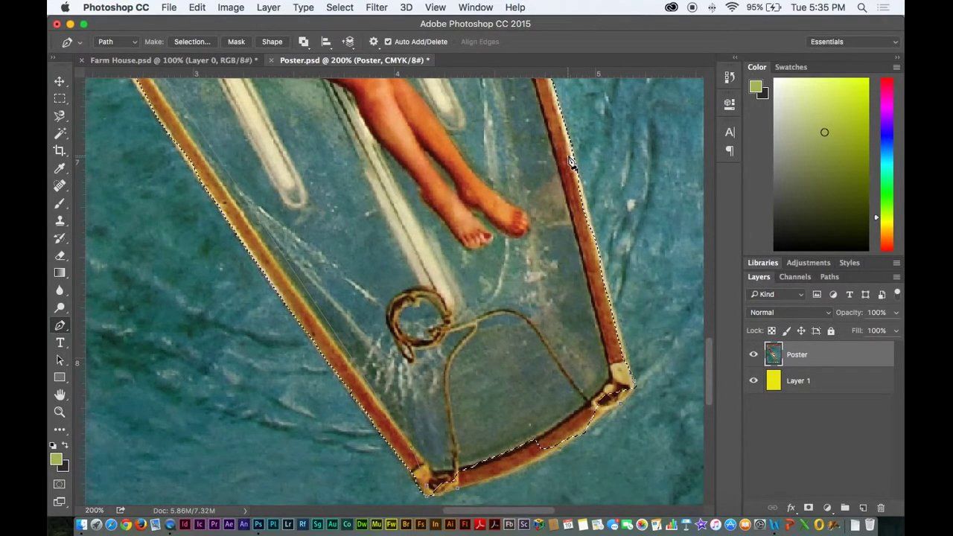
scroll(550, 224, "up", 5)
key("super+minus")
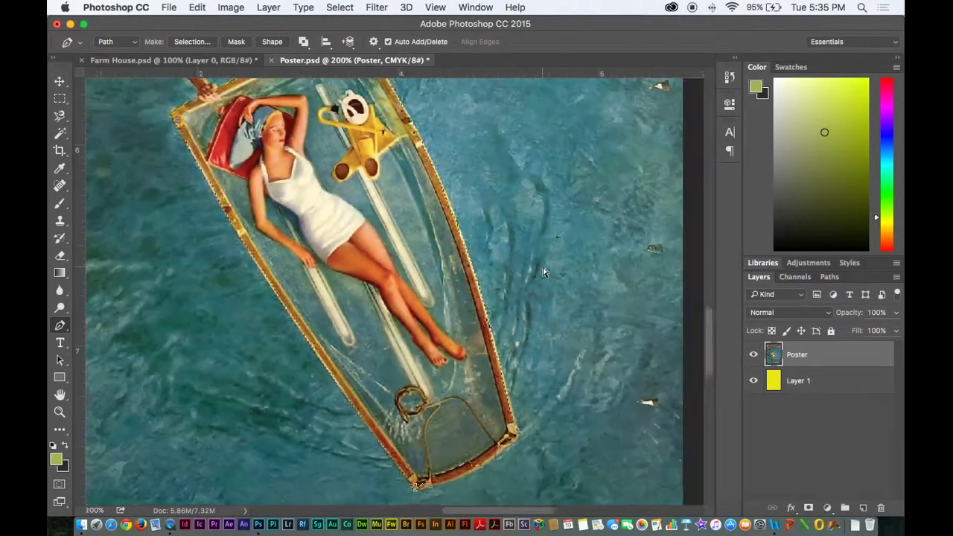
scroll(506, 271, "up", 5)
scroll(506, 272, "left", 3)
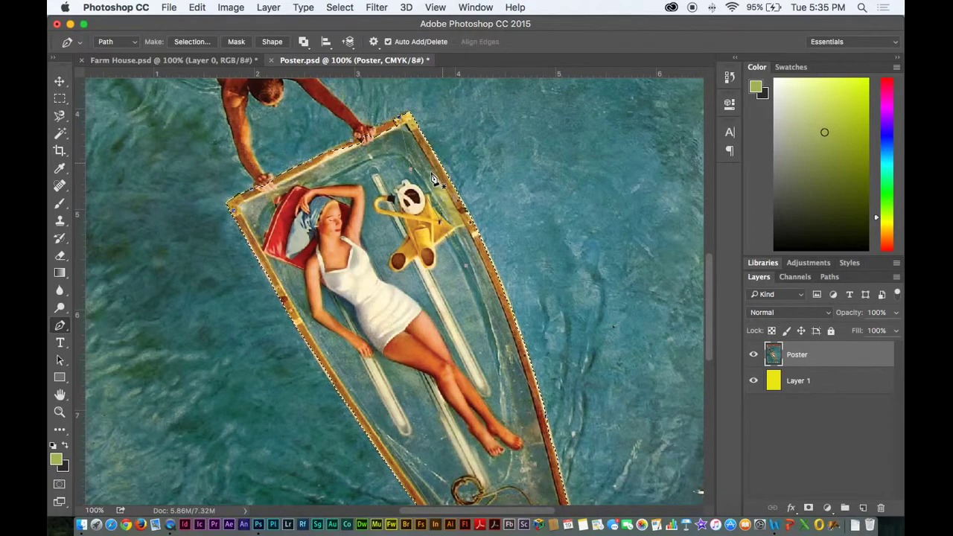
key("v")
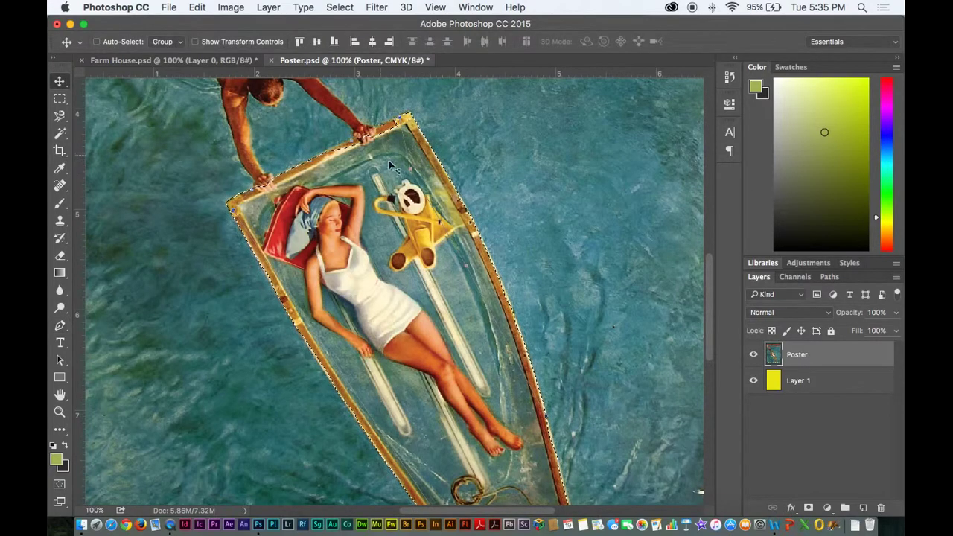
Make a selection from the Work Path, using Add to Selection with a 0-pixel feather and anti-aliasing.
left_click(827, 277)
left_click(896, 276)
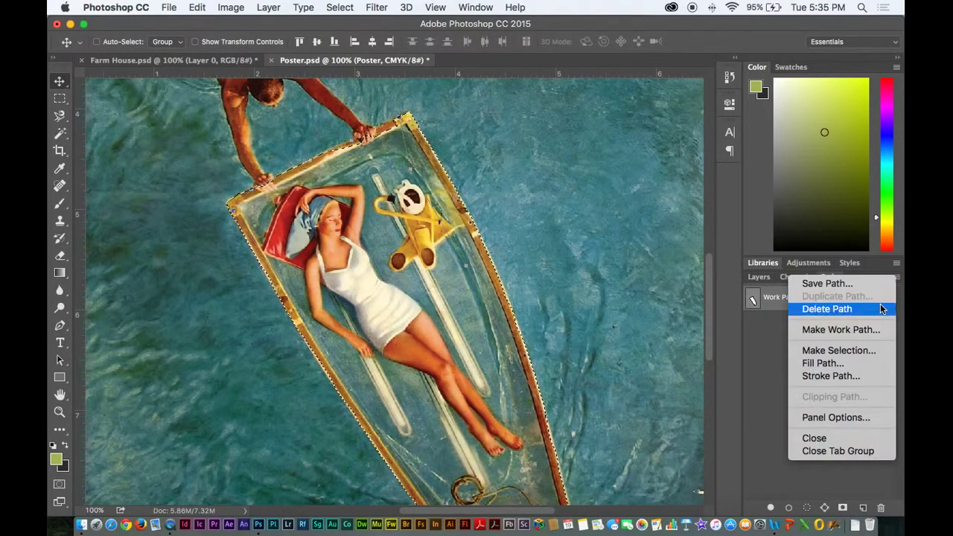
left_click(838, 350)
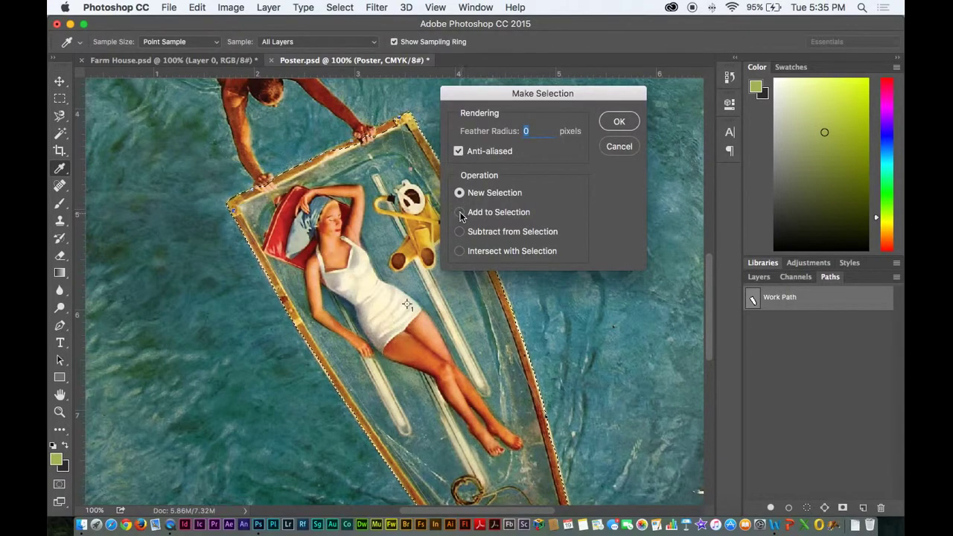
left_click(459, 212)
left_click(618, 122)
key("v")
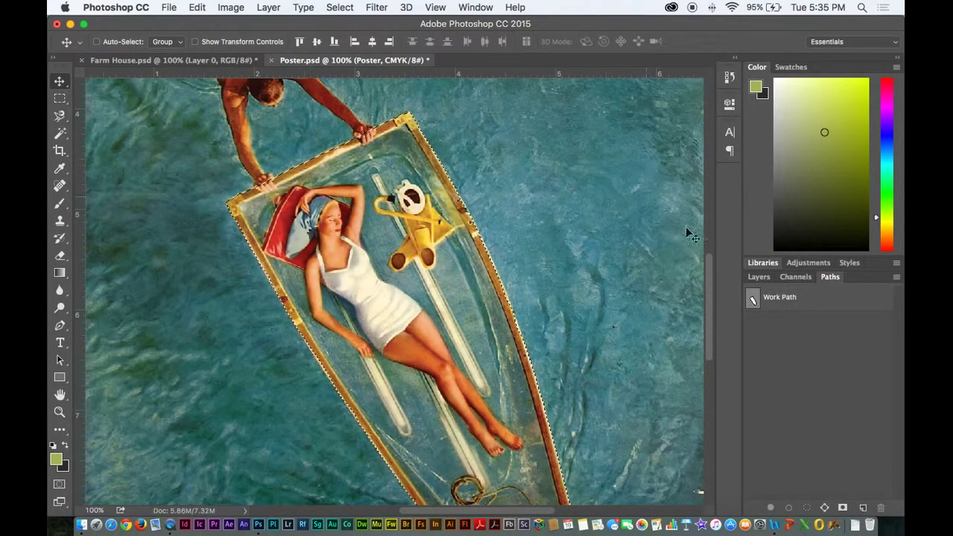
Invert the raft selection on the Poster layer, delete the artwork surrounding the raft, and deselect.
left_click(759, 277)
left_click(778, 382)
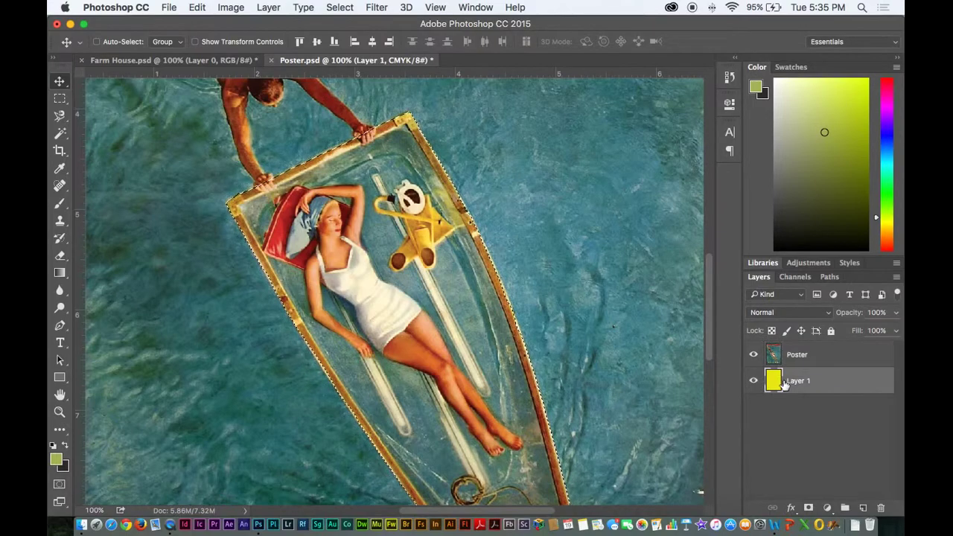
left_click(777, 359)
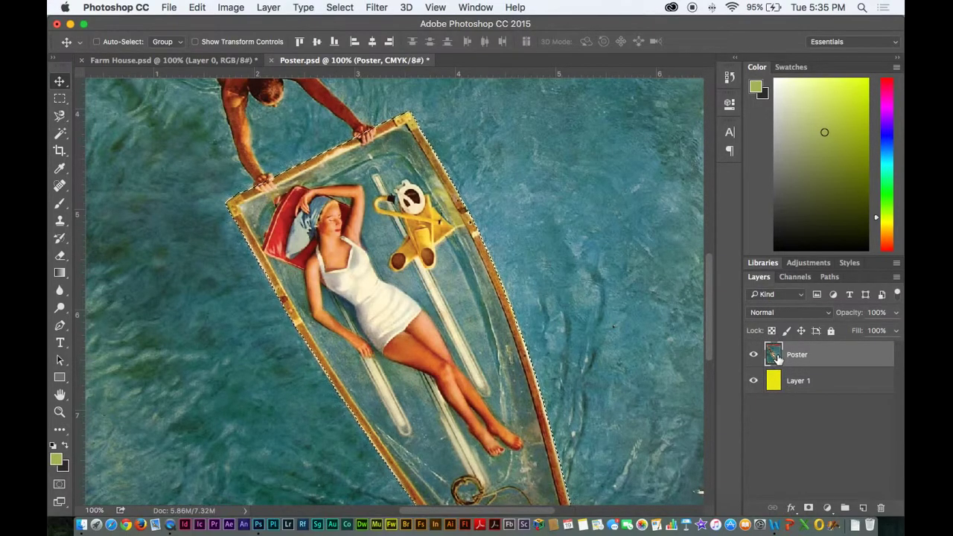
key("super+minus")
left_click(777, 358, "super")
key("super+minus")
key("super+minus")
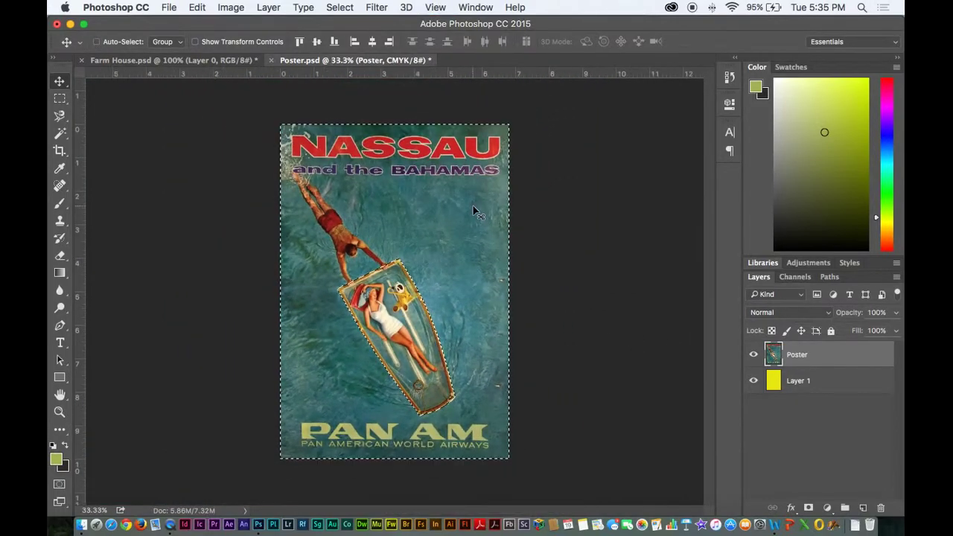
key("Delete")
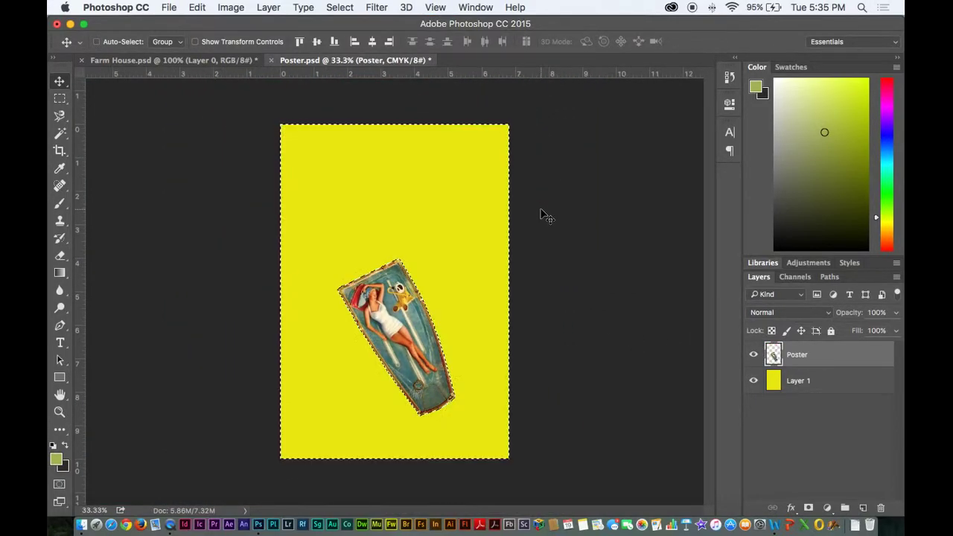
key("super+d")
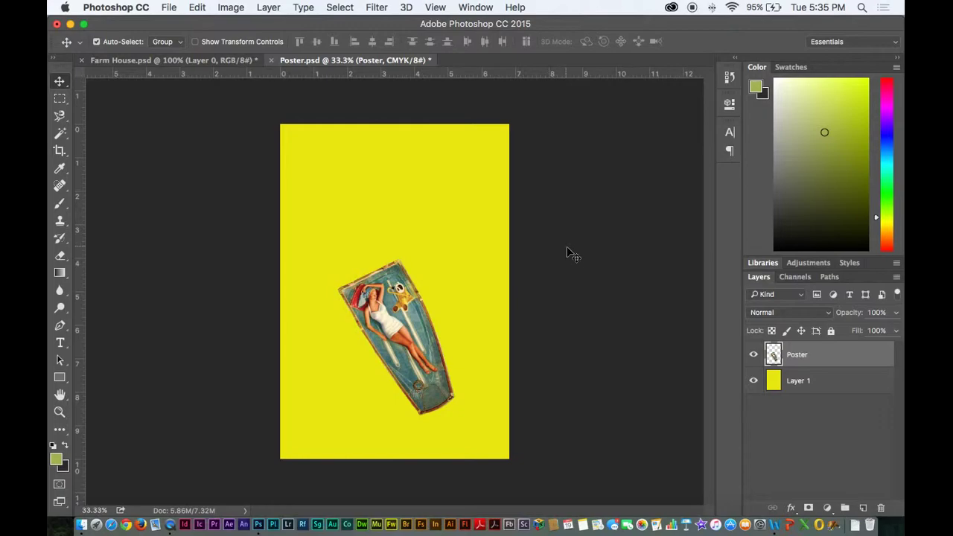
Examine the cut-out raft against the yellow background and review the available Transform options.
key("super+plus")
key("super+plus")
left_click_drag(546, 264, 580, 180)
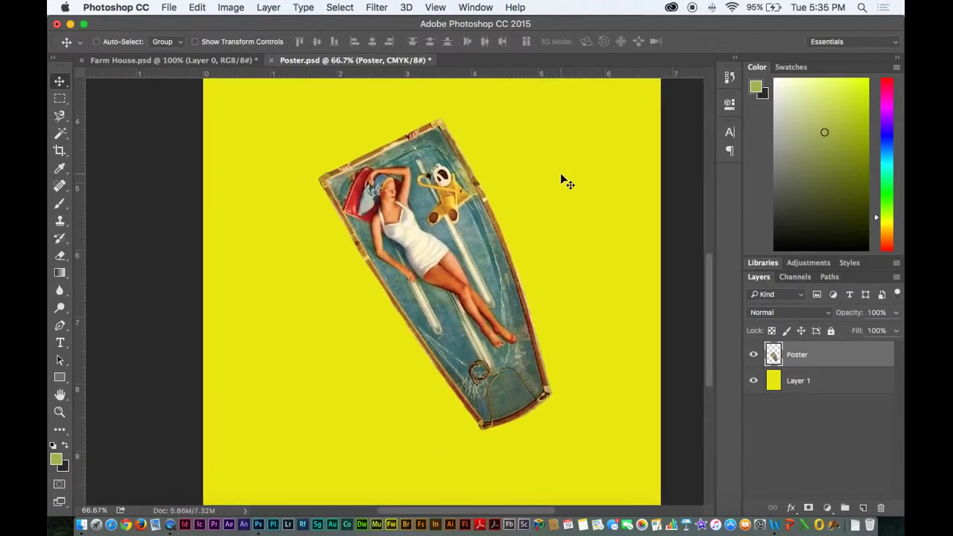
key("super+minus")
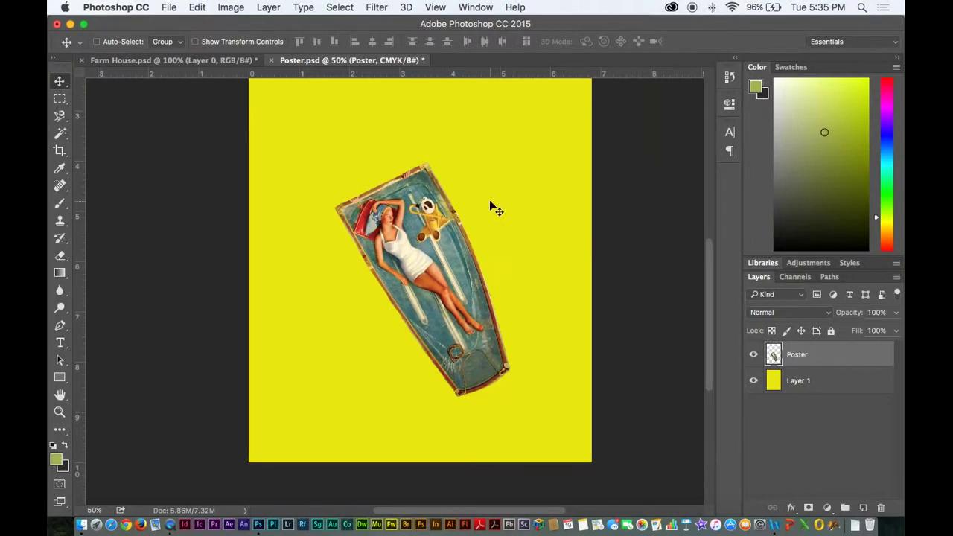
left_click(194, 7)
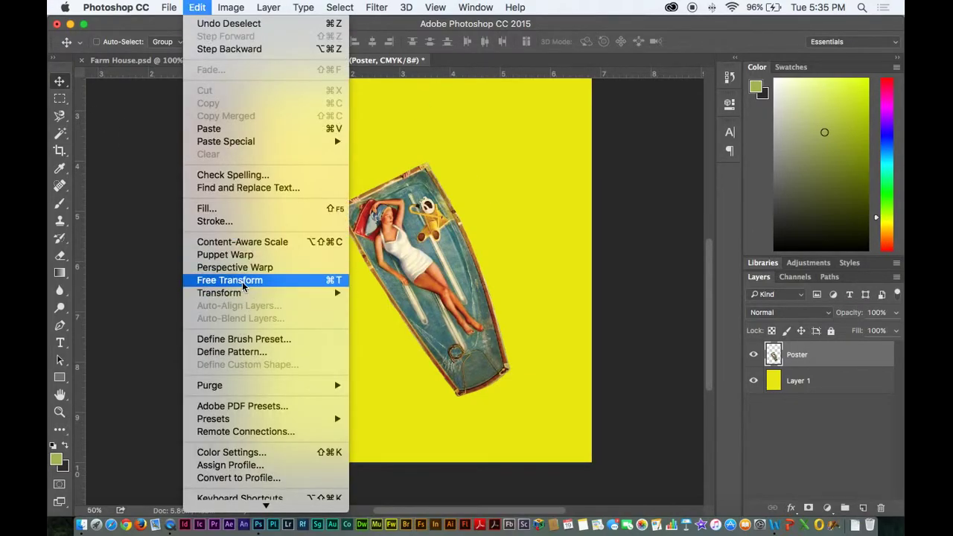
mouse_move(244, 294)
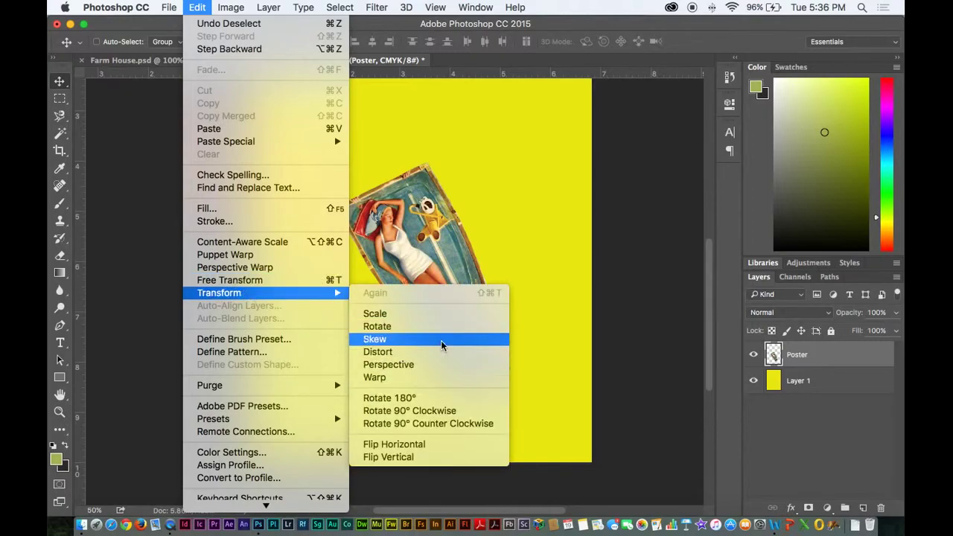
left_click(552, 215)
Try scaling the raft with Free Transform to about 62% and then about 135%, and discard the transformation.
key("super+t")
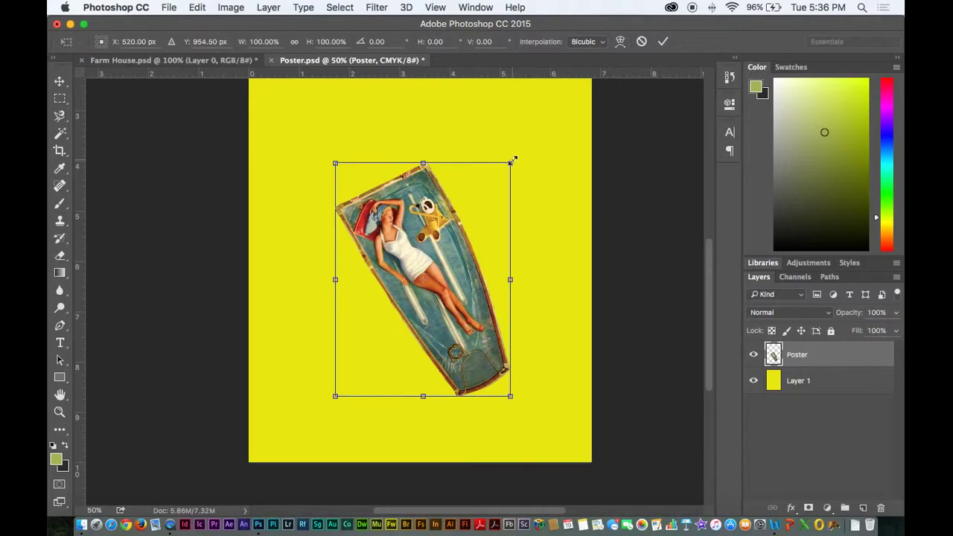
left_click_drag(512, 160, 432, 239)
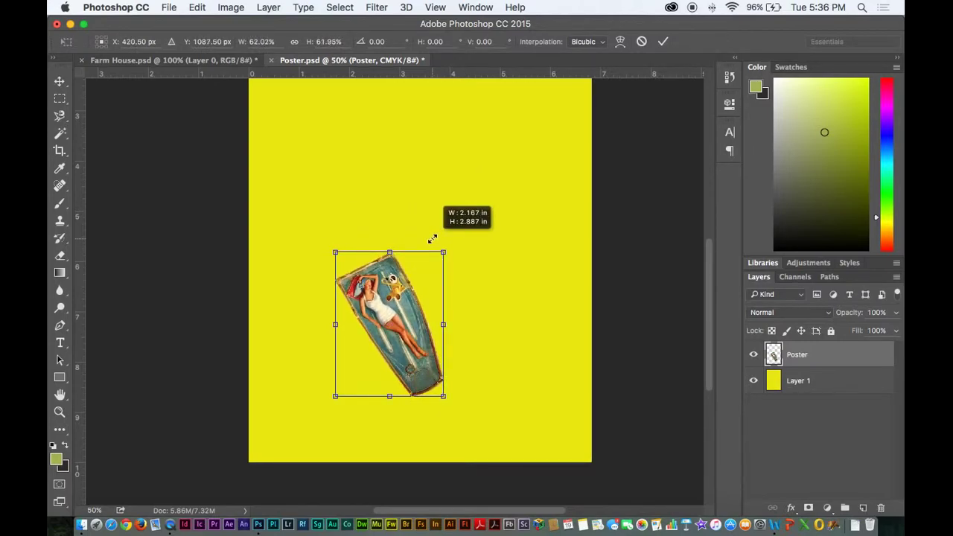
left_click_drag(432, 238, 601, 97)
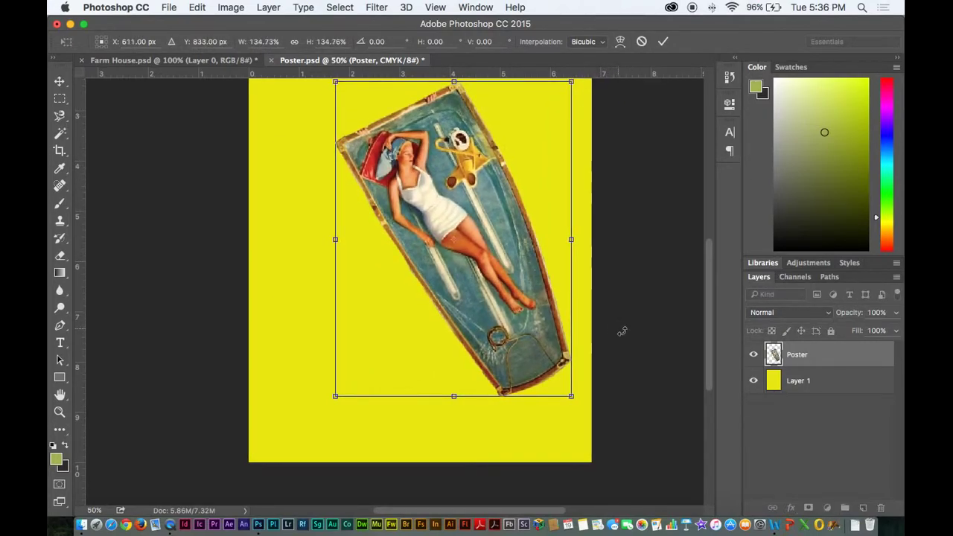
scroll(654, 330, "up", 1)
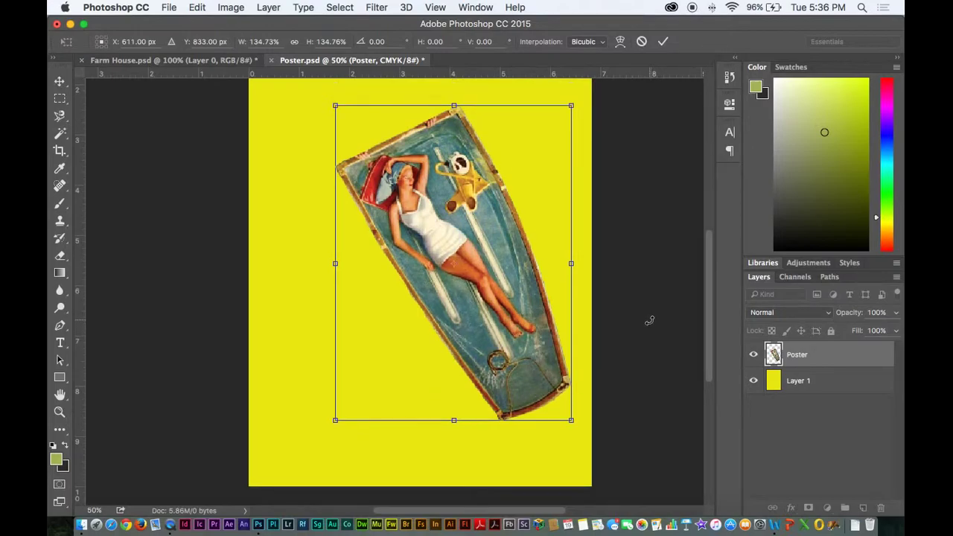
key("Escape")
key("ctrl+t")
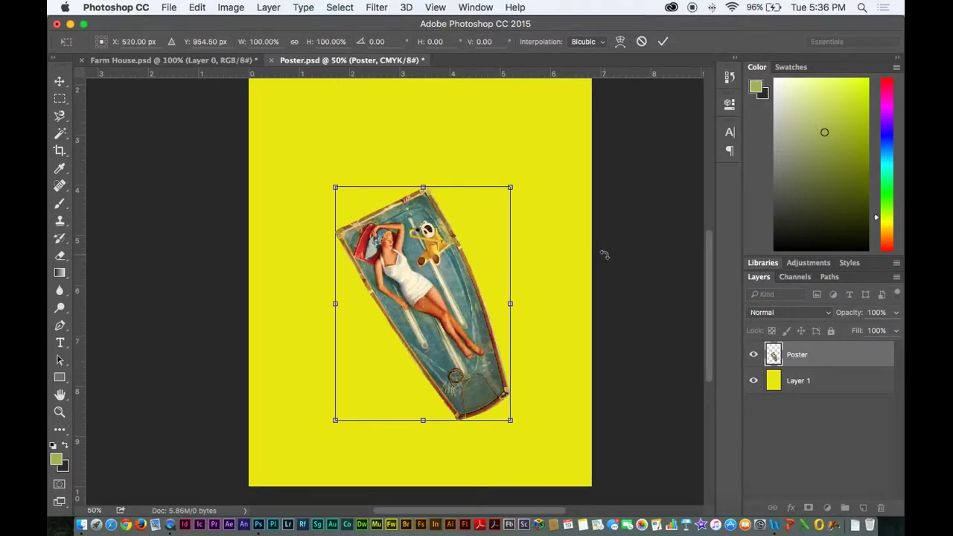
left_click(61, 82)
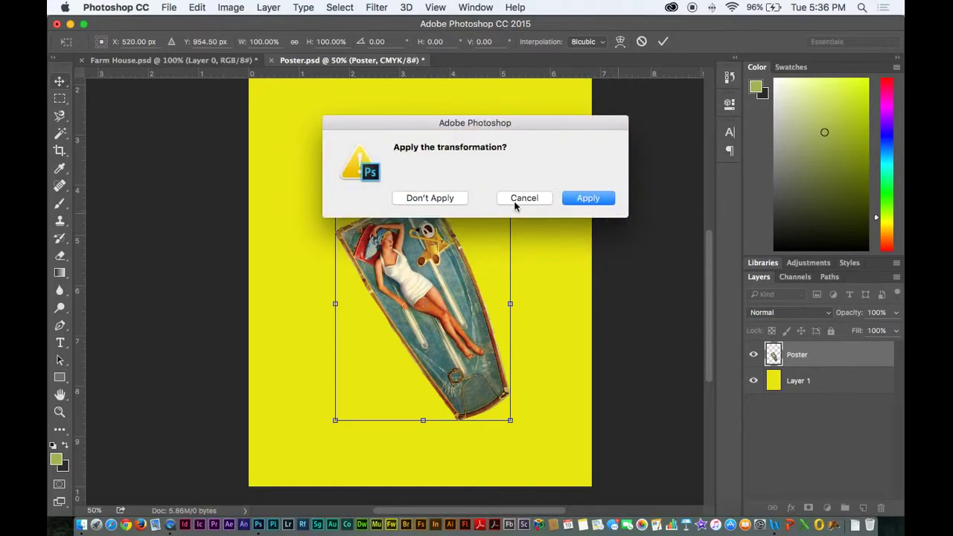
left_click(444, 199)
Try bending the raft with the Warp transform by pulling its mesh, and discard the transformation.
left_click(190, 6)
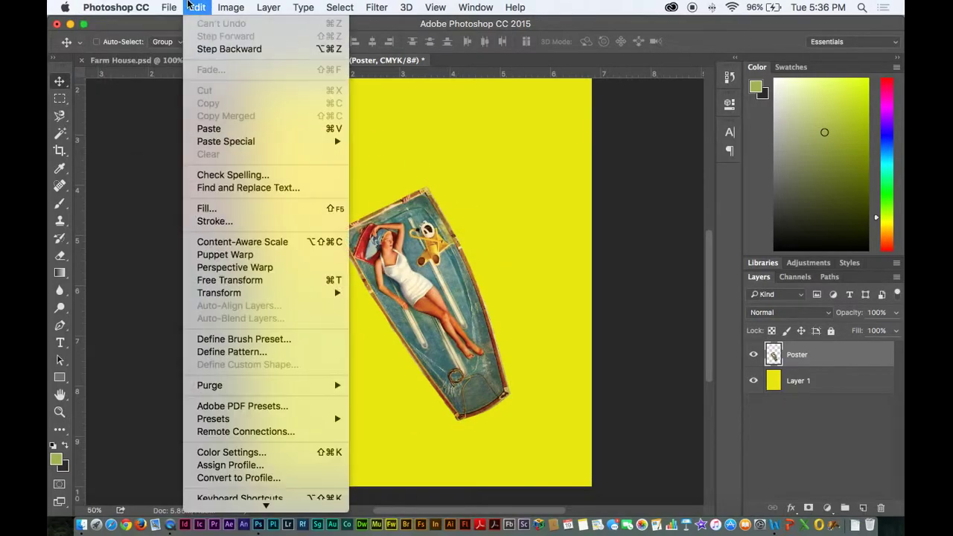
mouse_move(249, 295)
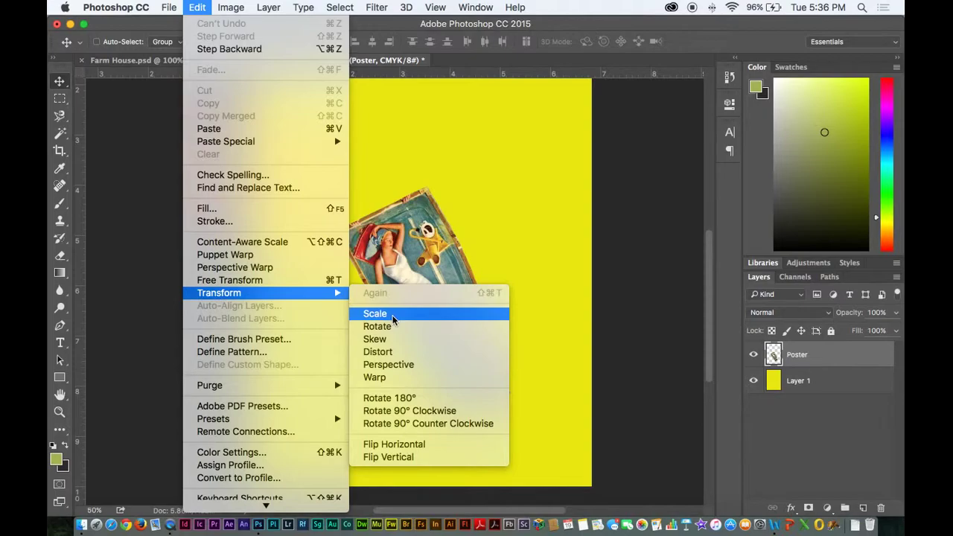
left_click(382, 378)
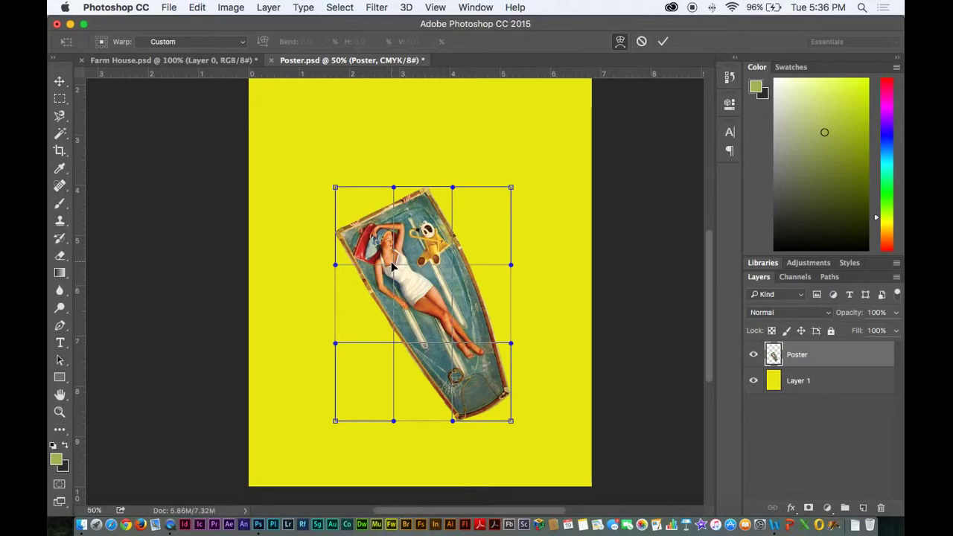
left_click_drag(392, 268, 466, 279)
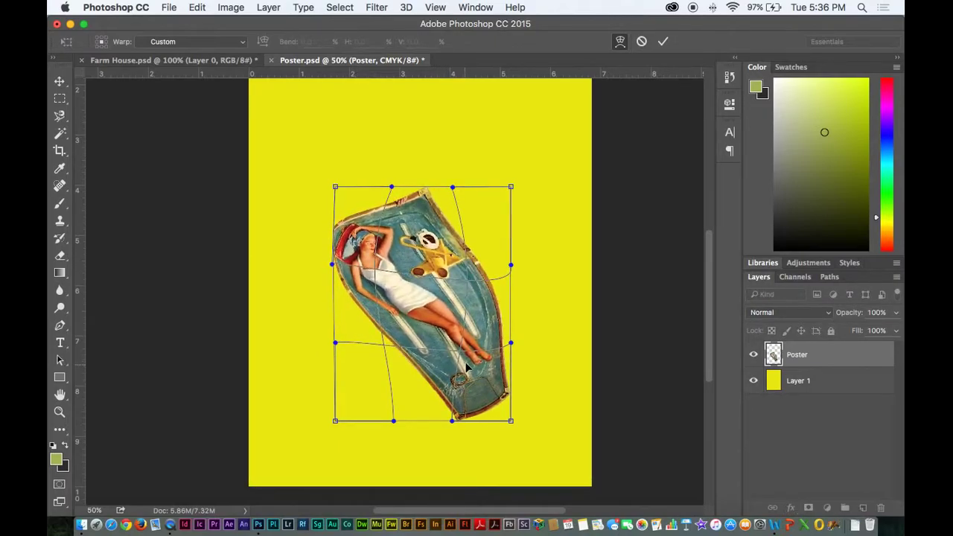
left_click(59, 80)
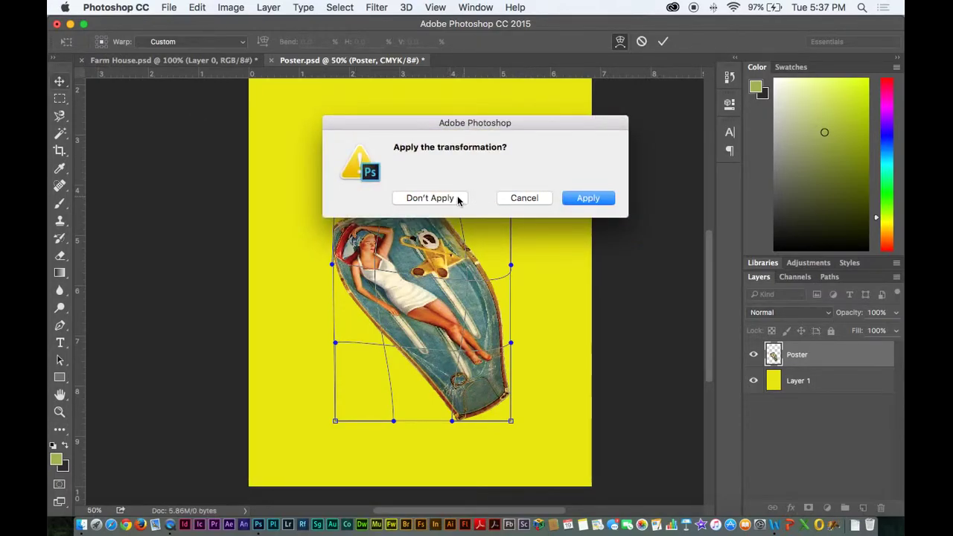
left_click(445, 200)
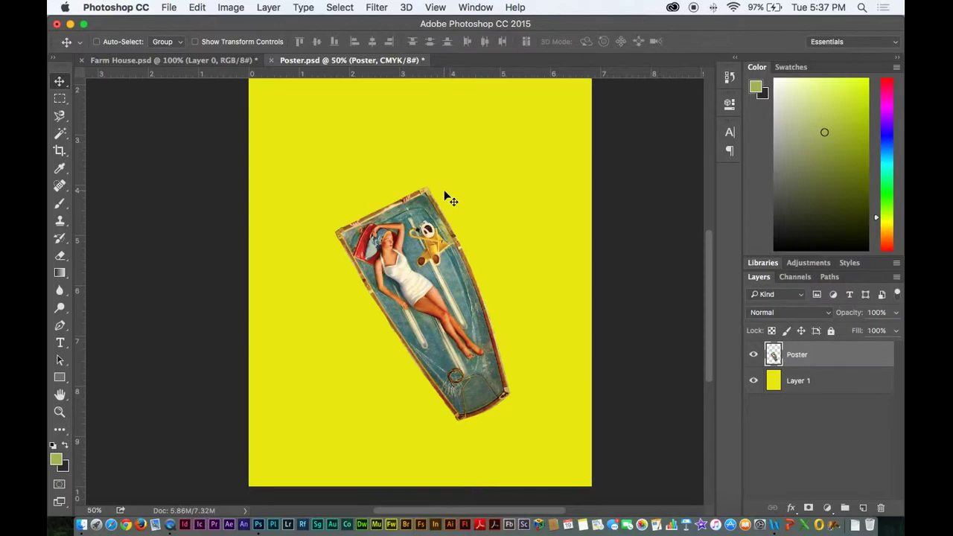
Examine the whole poster at reduced magnification using the Zoom tool.
scroll(443, 195, "up", 3)
key("super+z")
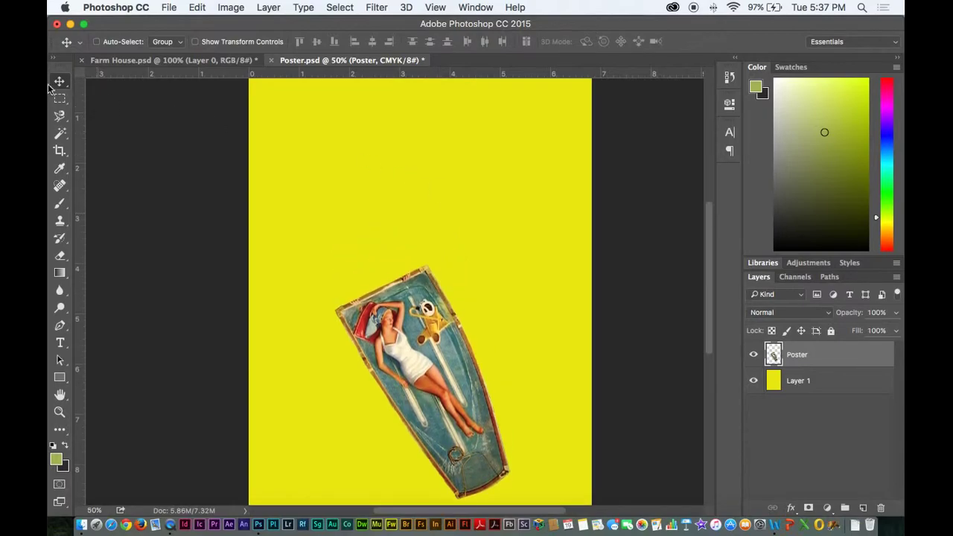
scroll(440, 187, "down", 5)
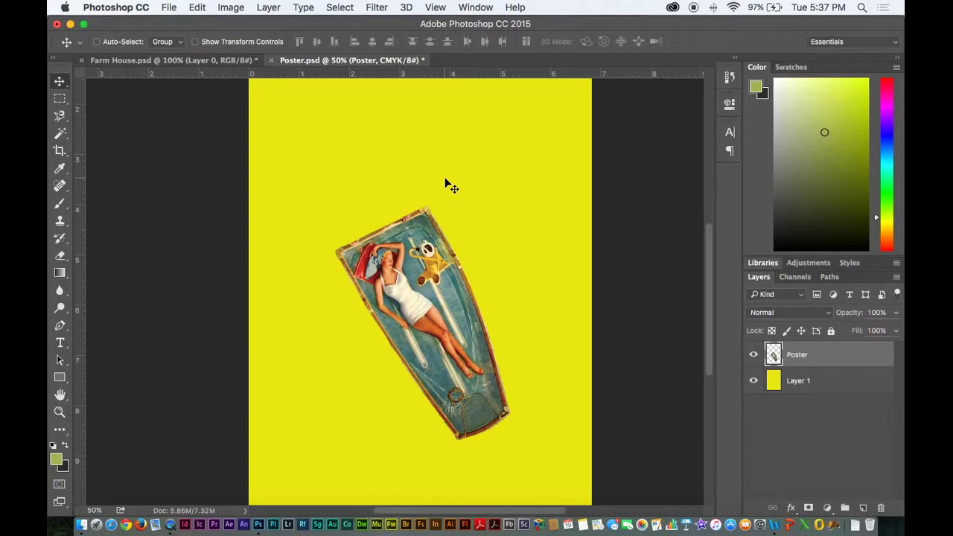
left_click(60, 413)
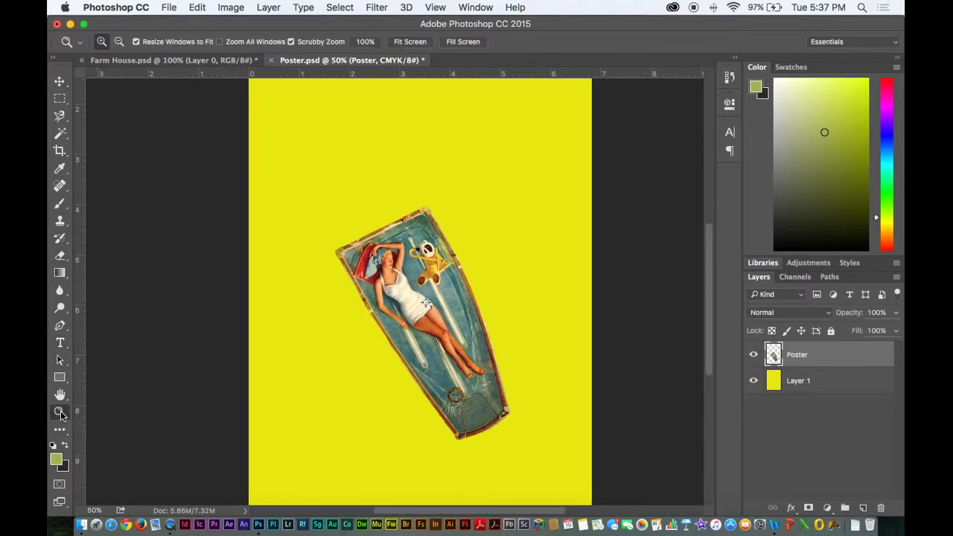
left_click_drag(307, 159, 432, 308)
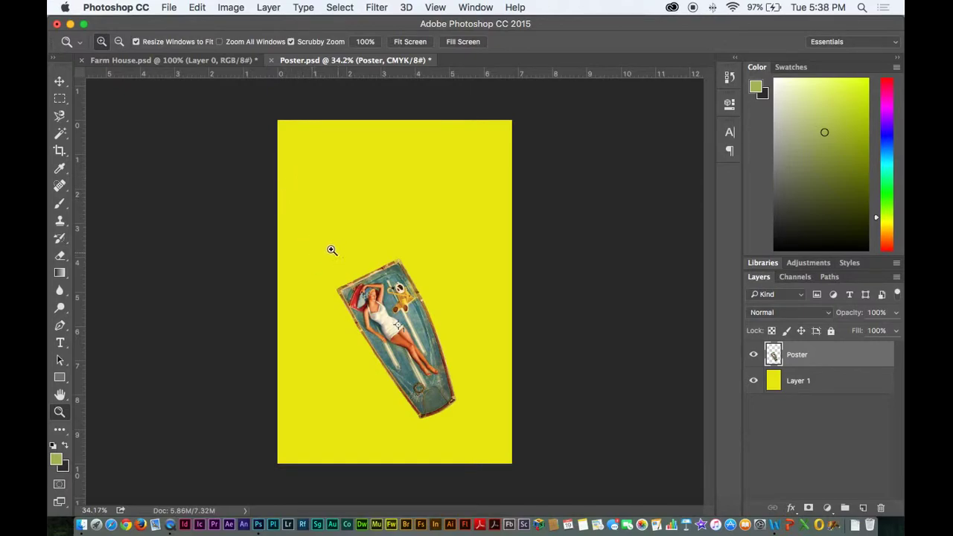
left_click_drag(320, 248, 308, 145)
key("v")
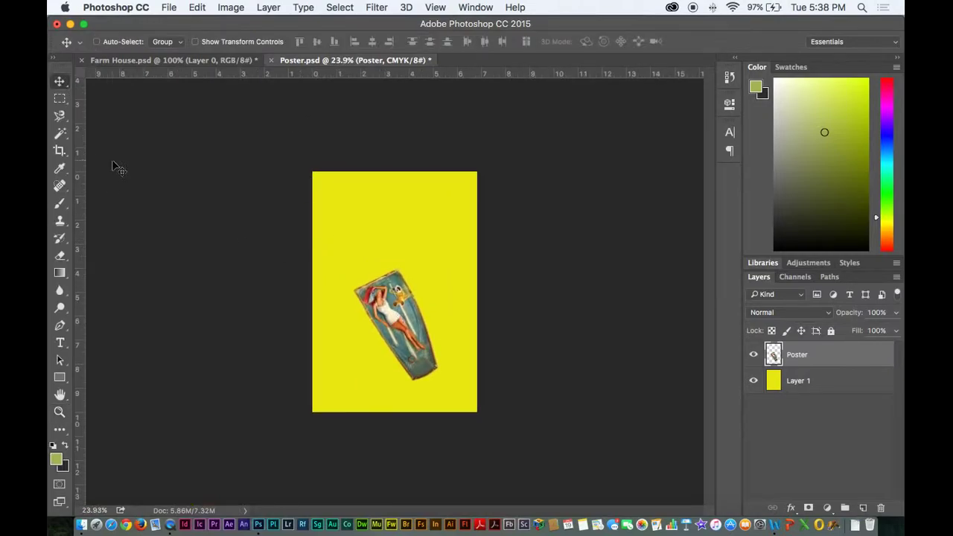
left_click_drag(295, 279, 223, 232)
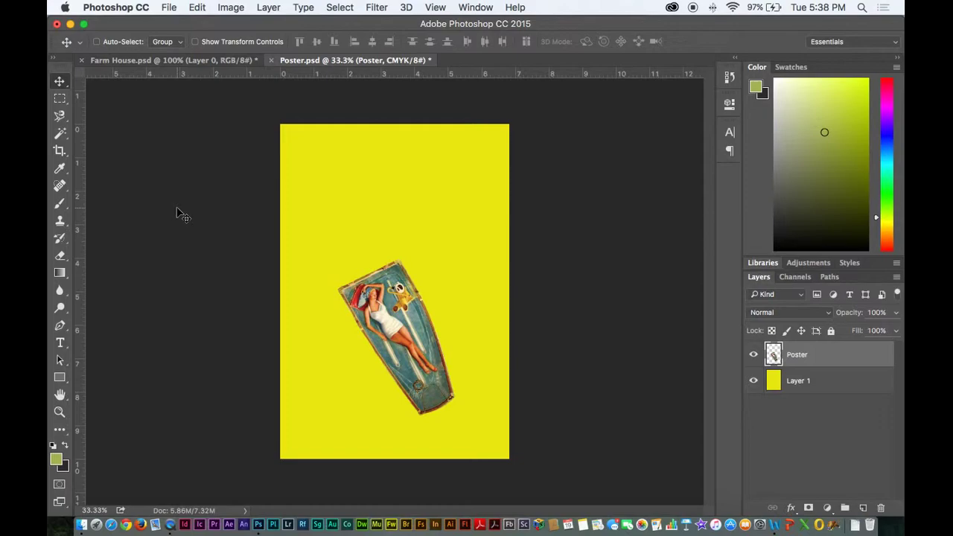
Inspect the cut-out raft at zoom levels between 33.3% and 100%.
key("super+minus")
key("super+equal")
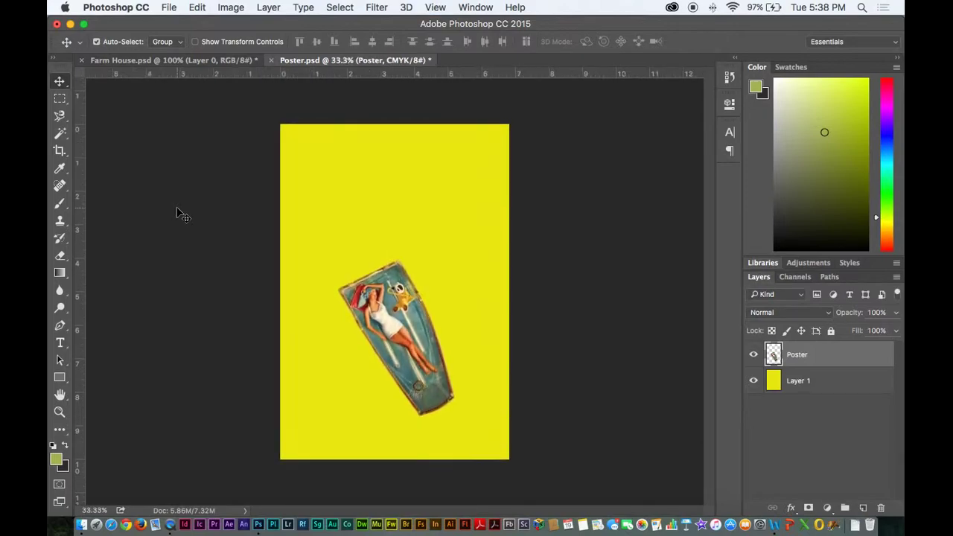
key("super+equal")
key("super+minus")
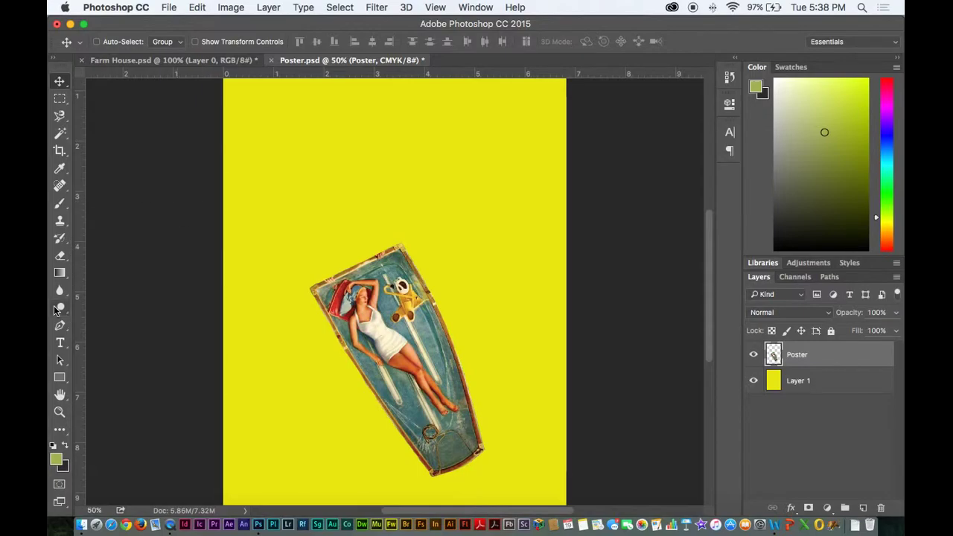
key("super+equal")
key("super+equal")
key("super+equal")
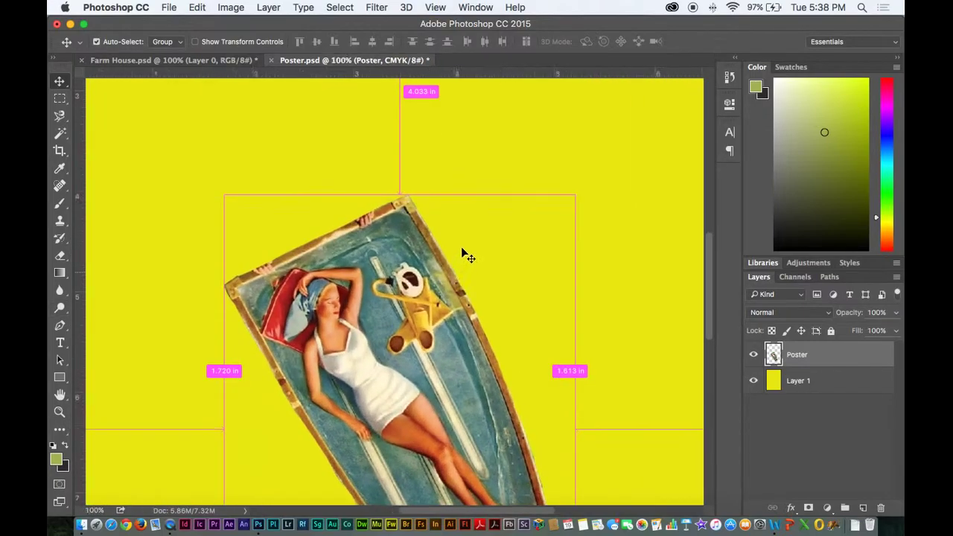
key("super+minus")
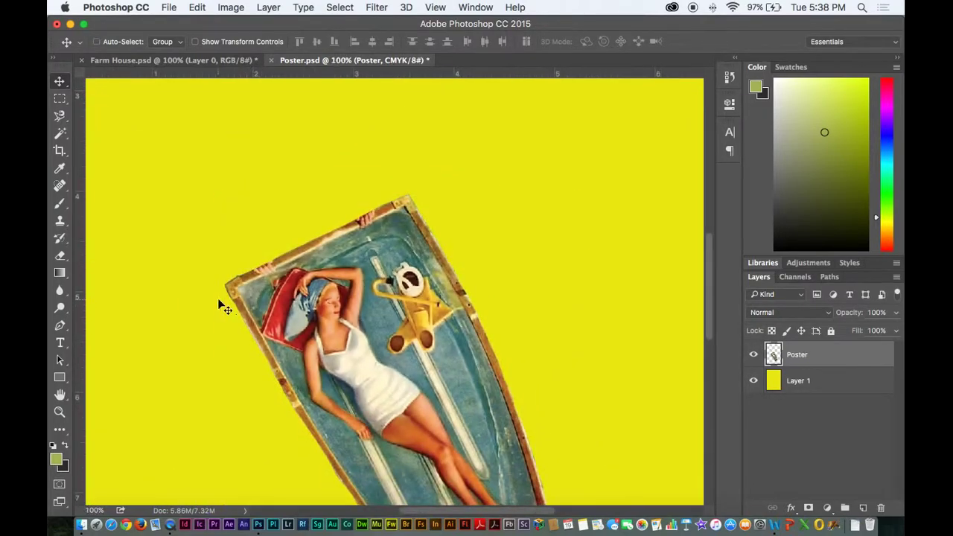
Select the Dodge tool and reduce its brush size to 20 over the sunbathing woman, viewed at 300%.
left_click(59, 293)
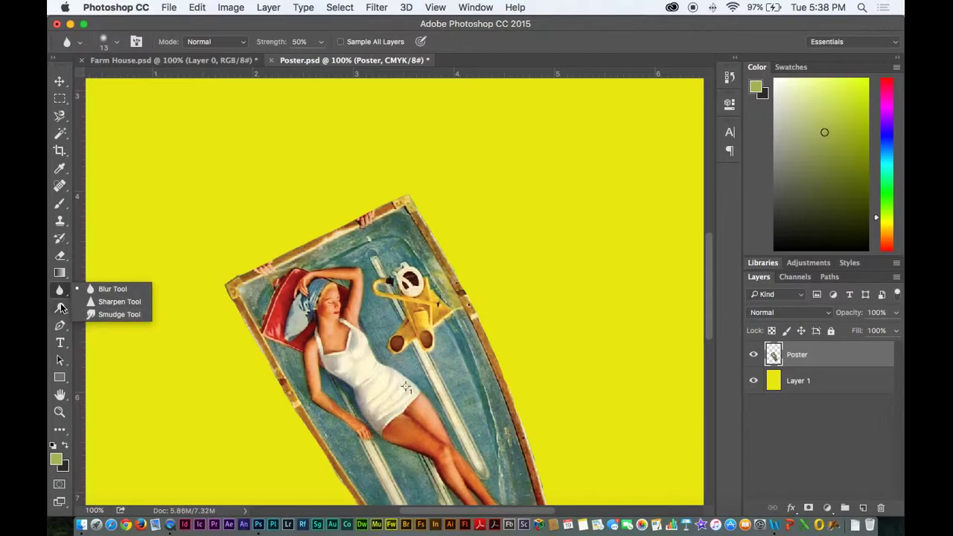
left_click(61, 308)
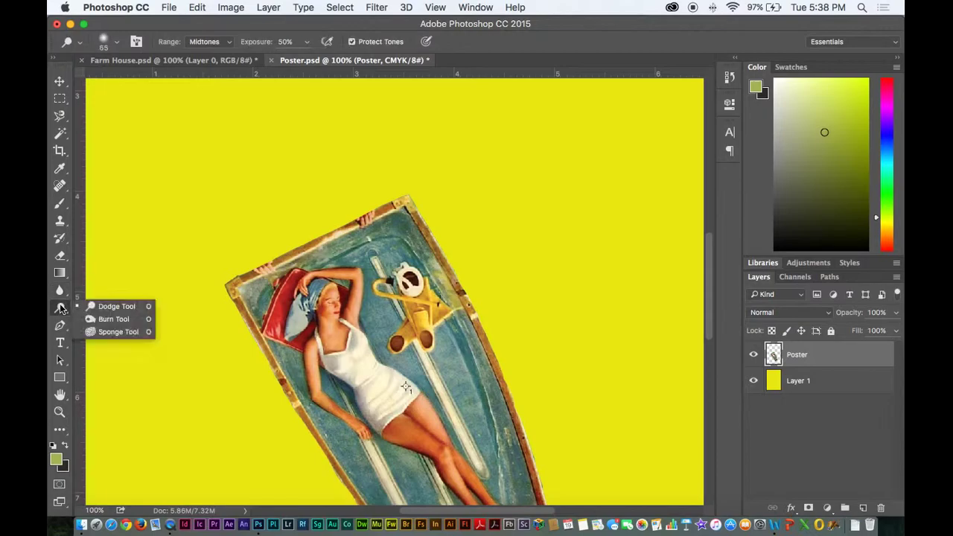
left_click(104, 306)
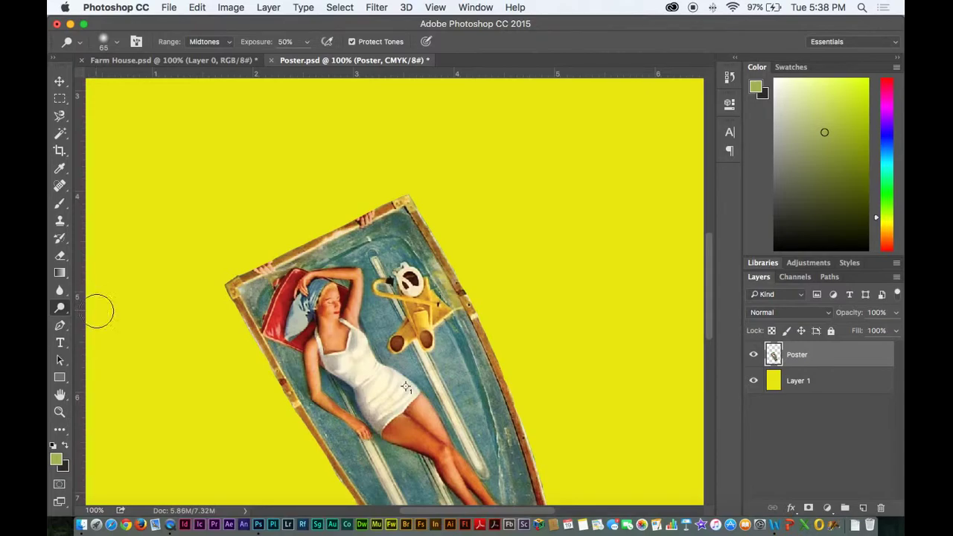
key("super+plus")
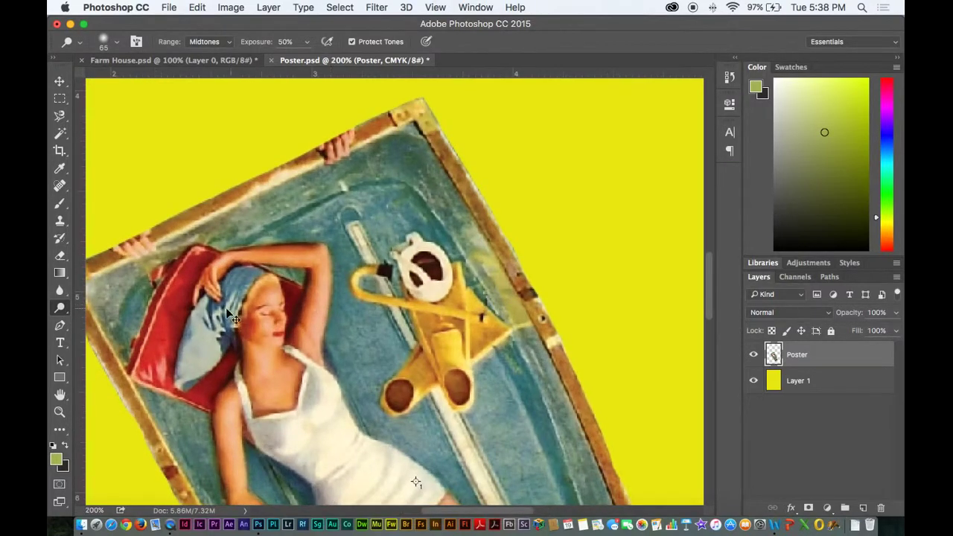
key("super+plus")
left_click_drag(257, 335, 421, 206)
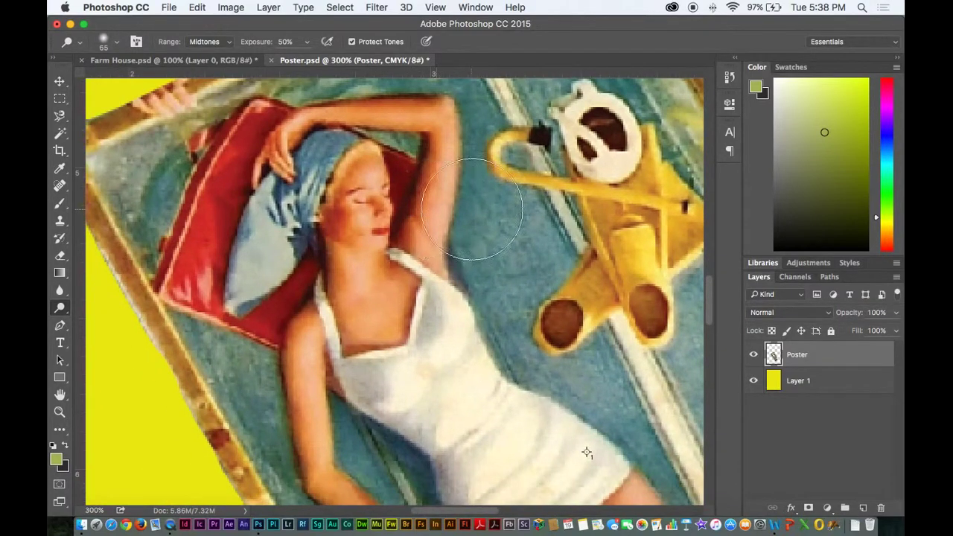
key("bracketleft")
key("bracketleft")
key("bracketleft")
key("bracketleft")
key("bracketleft")
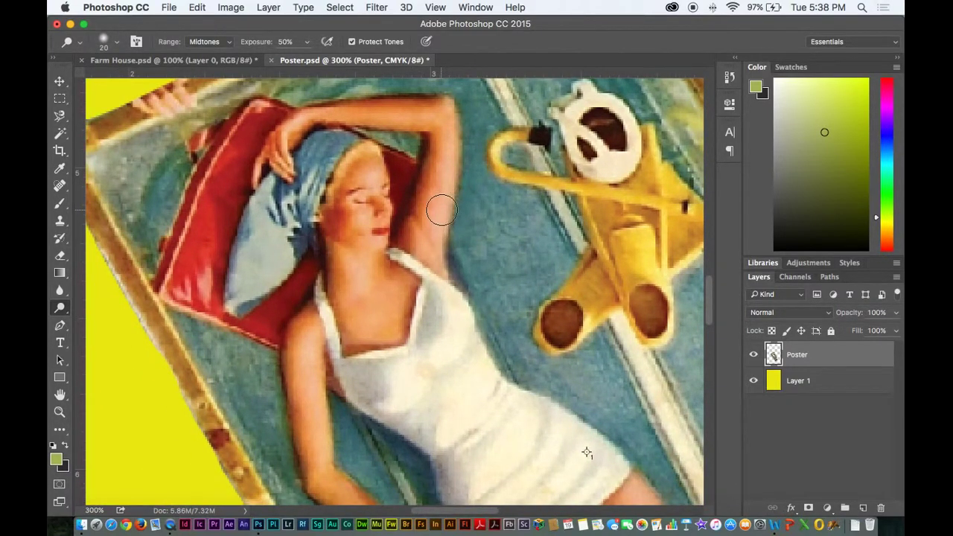
Look through the Farm House document and the project folders in Finder for a suitable photo to retouch.
left_click(154, 59)
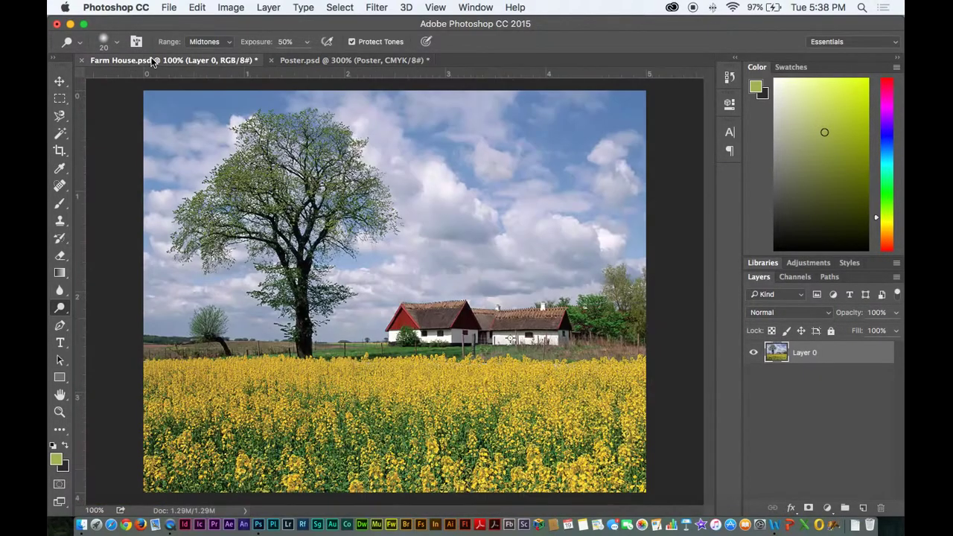
left_click(327, 60)
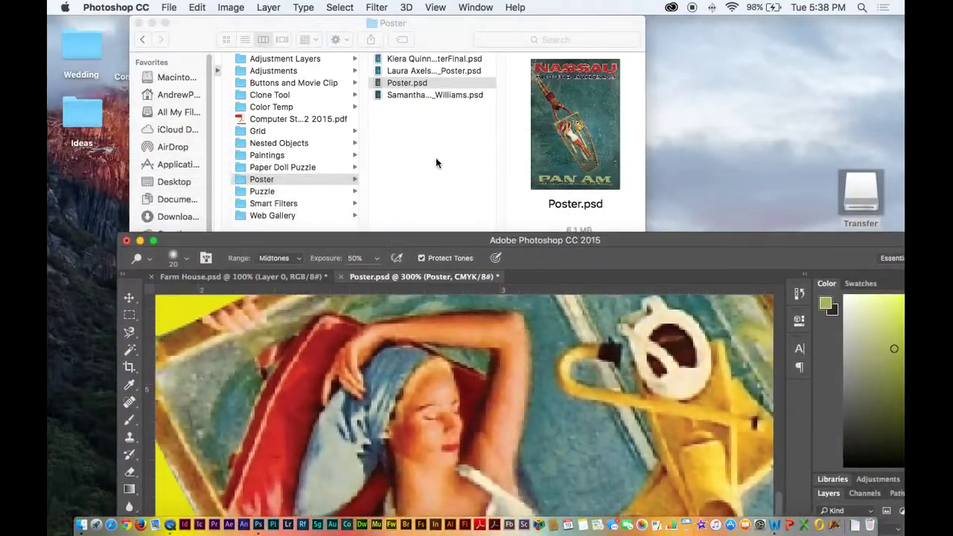
left_click(434, 128)
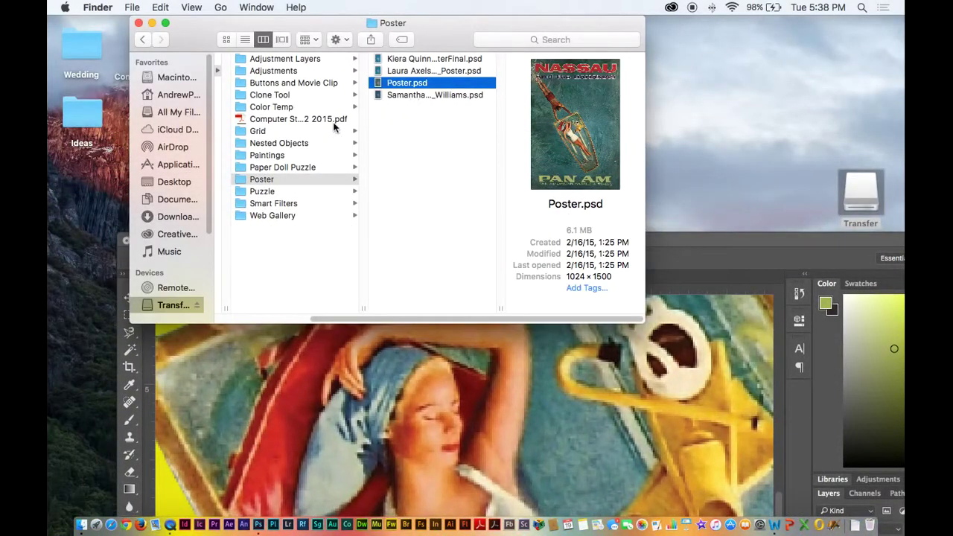
key("Left")
key("Up")
key("Up")
key("Up")
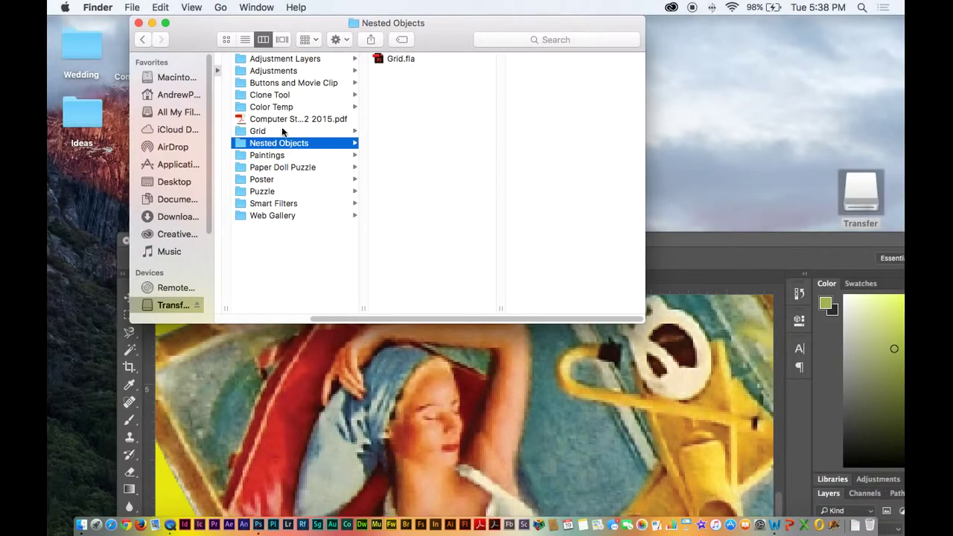
key("Up")
key("Up")
key("Up")
key("Up")
key("Up")
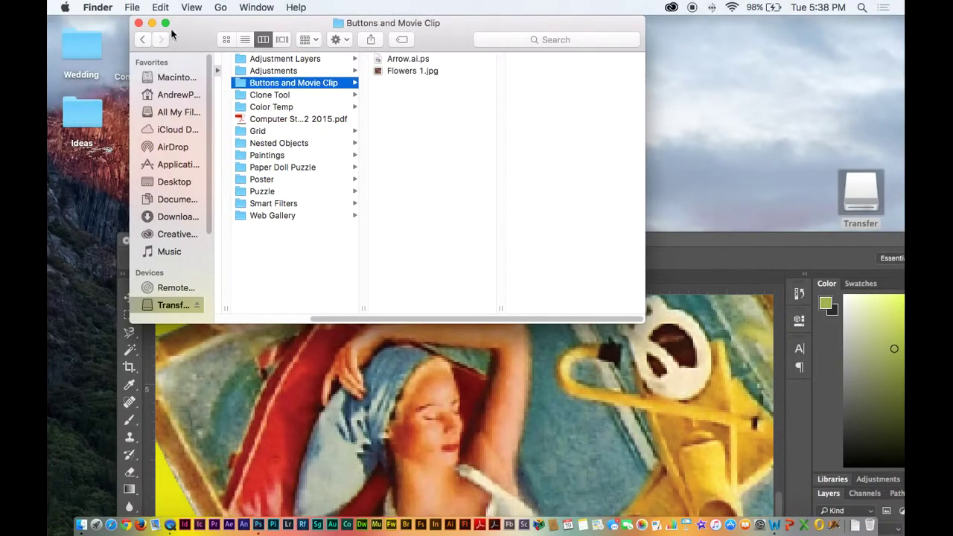
Move the open windows aside, check the contents of the desktop's Wedding folder, and close that folder.
left_click_drag(171, 34, 238, 33)
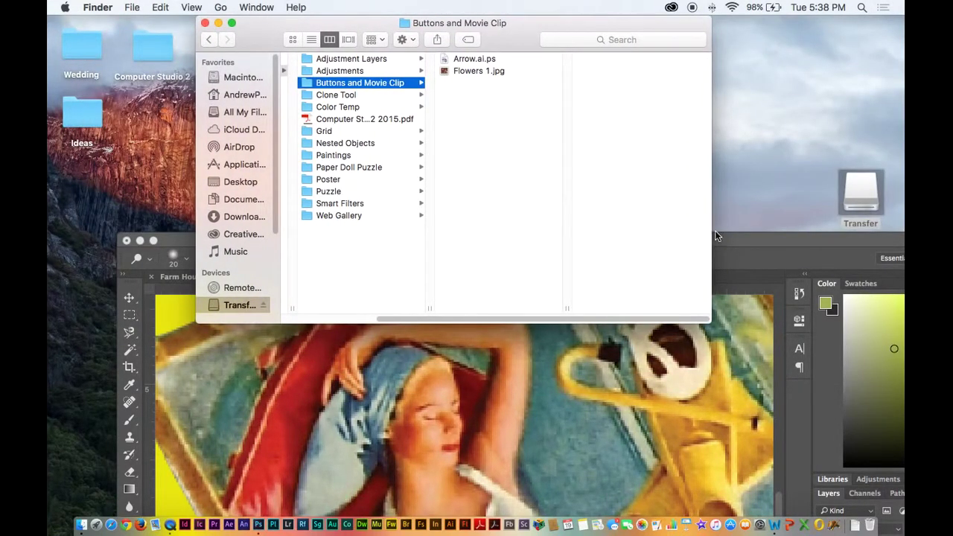
left_click_drag(716, 236, 599, 47)
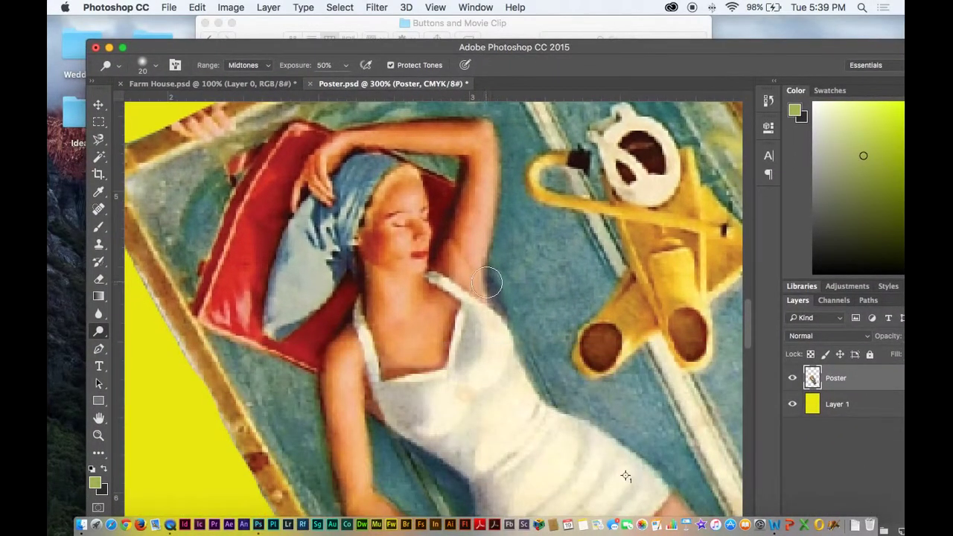
double_click(76, 50)
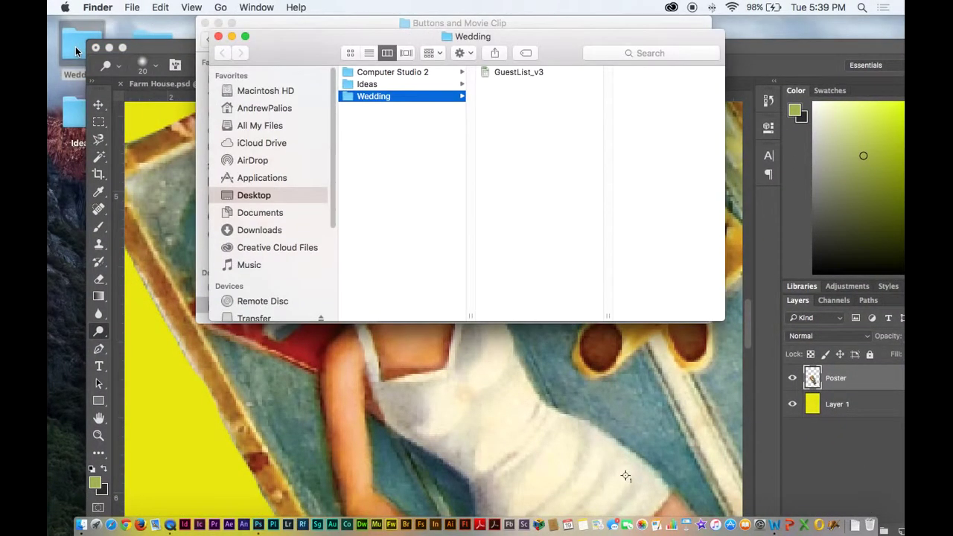
left_click(217, 37)
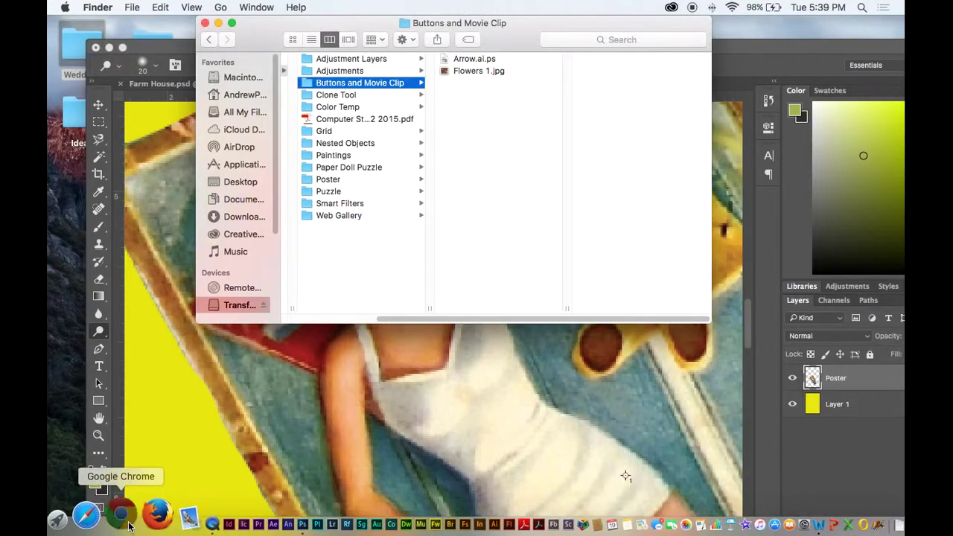
Switch to Google Chrome and begin a new Google search.
left_click(123, 521)
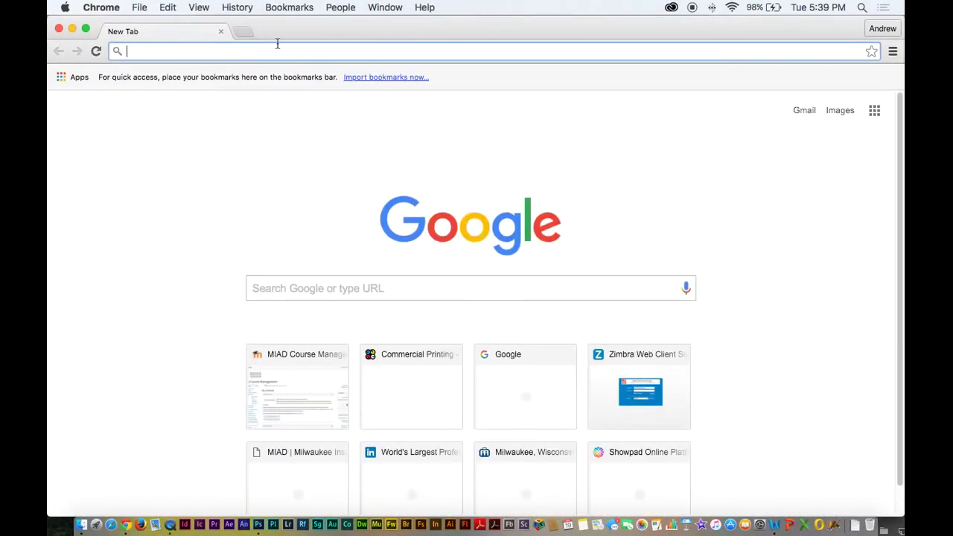
left_click(354, 288)
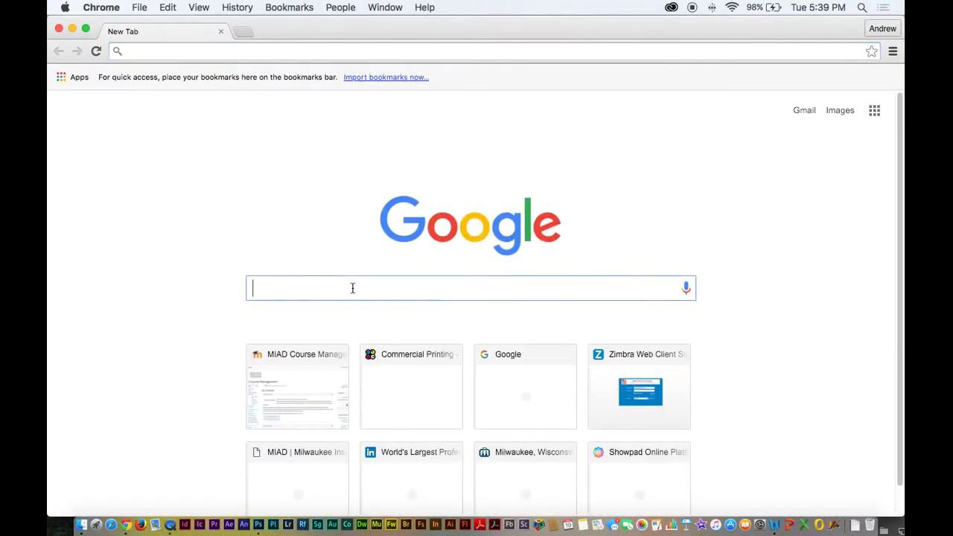
type("heavy bags")
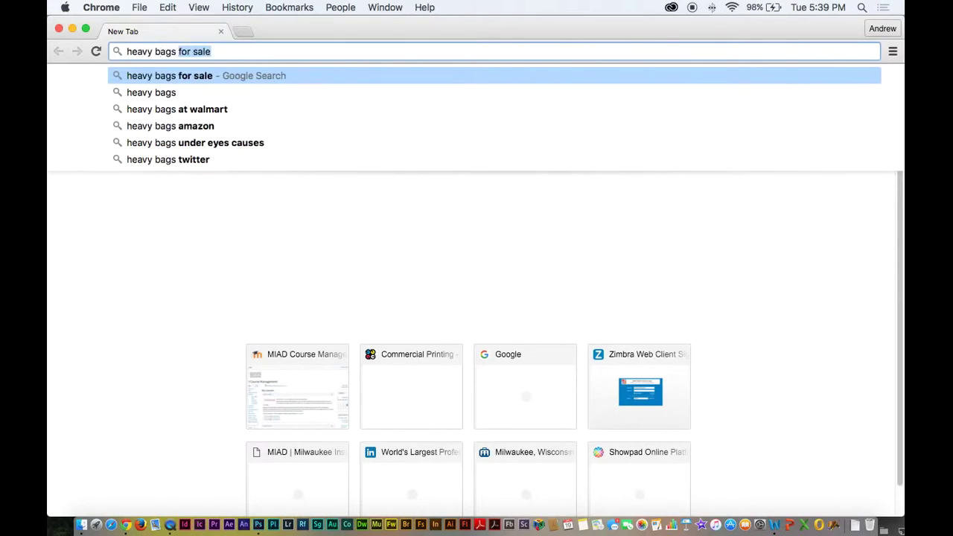
key("BackSpace")
key("BackSpace")
key("BackSpace")
key("BackSpace")
key("BackSpace")
key("BackSpace")
key("BackSpace")
key("BackSpace")
key("BackSpace")
key("BackSpace")
key("BackSpace")
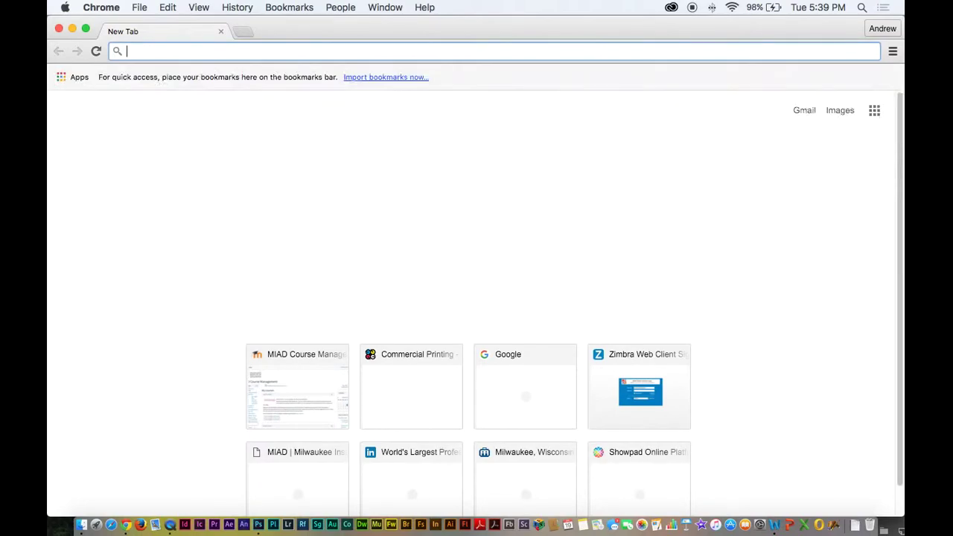
Search Google Images for "person with heavy bags under eyes" and browse the photos.
type("person with")
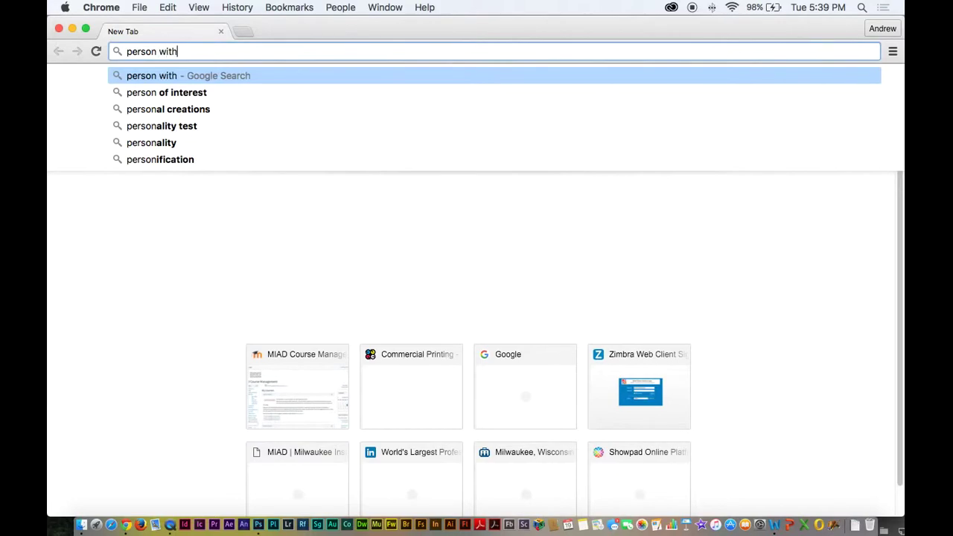
type(" heavy bags ")
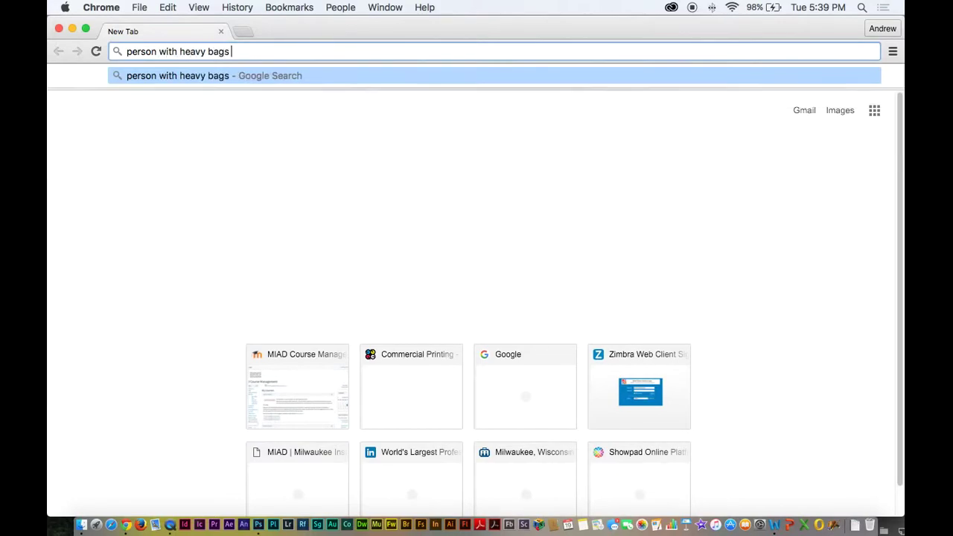
type("under eyes")
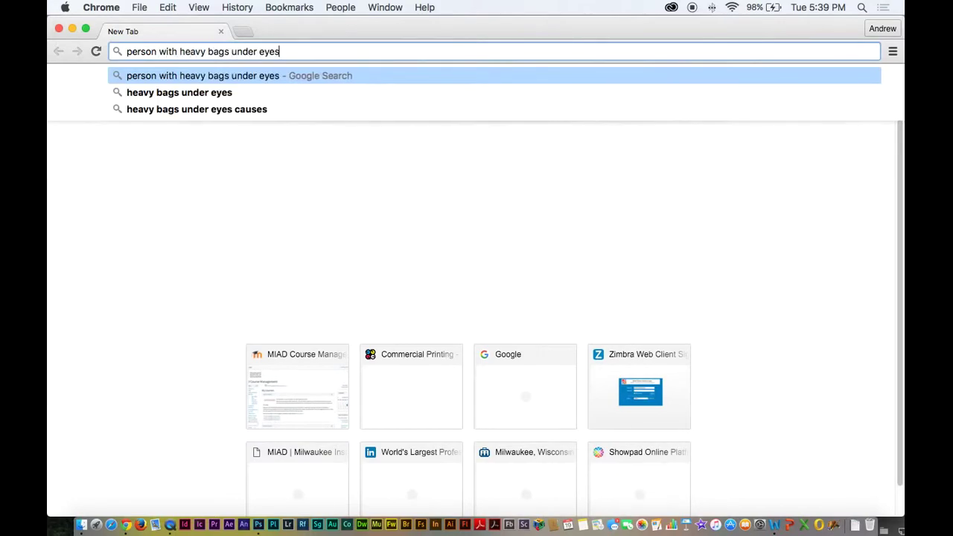
key("Return")
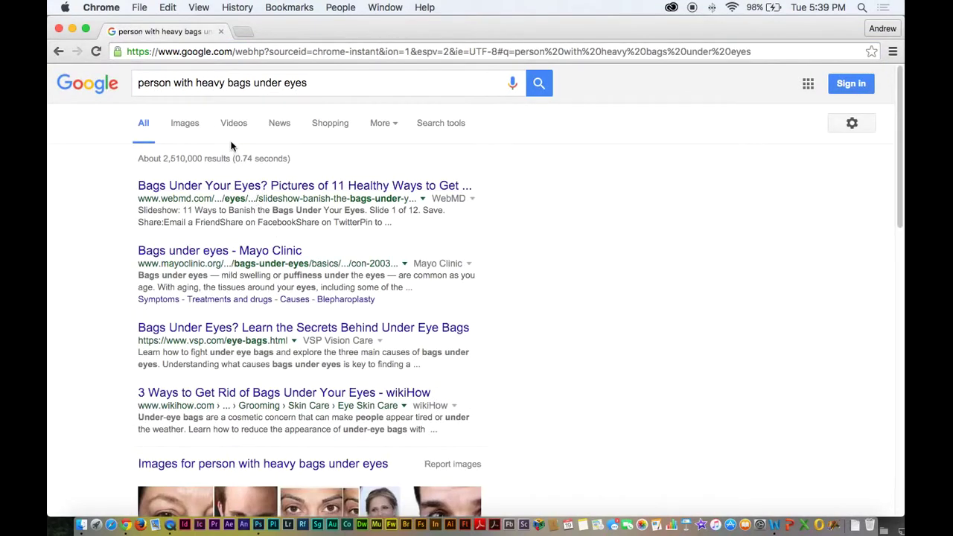
left_click(187, 130)
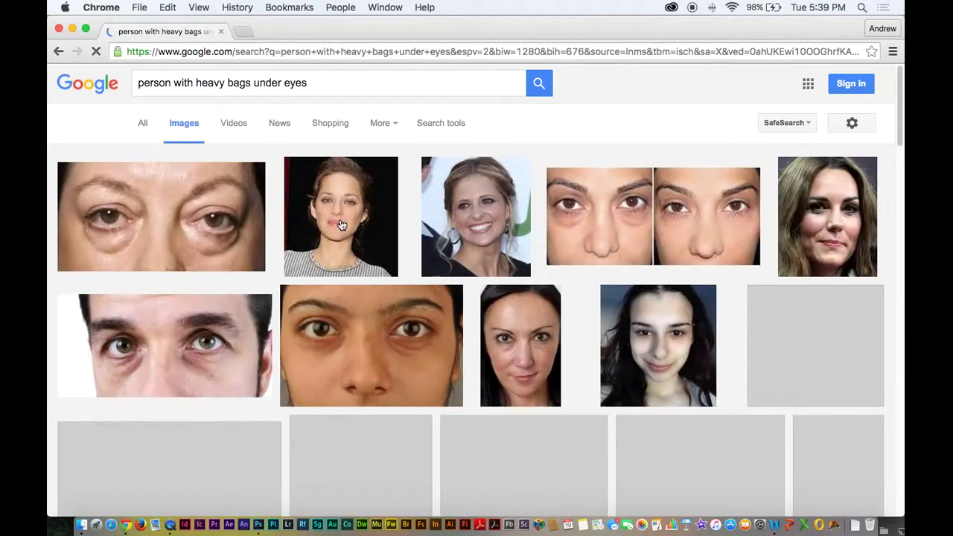
scroll(335, 224, "down", 1)
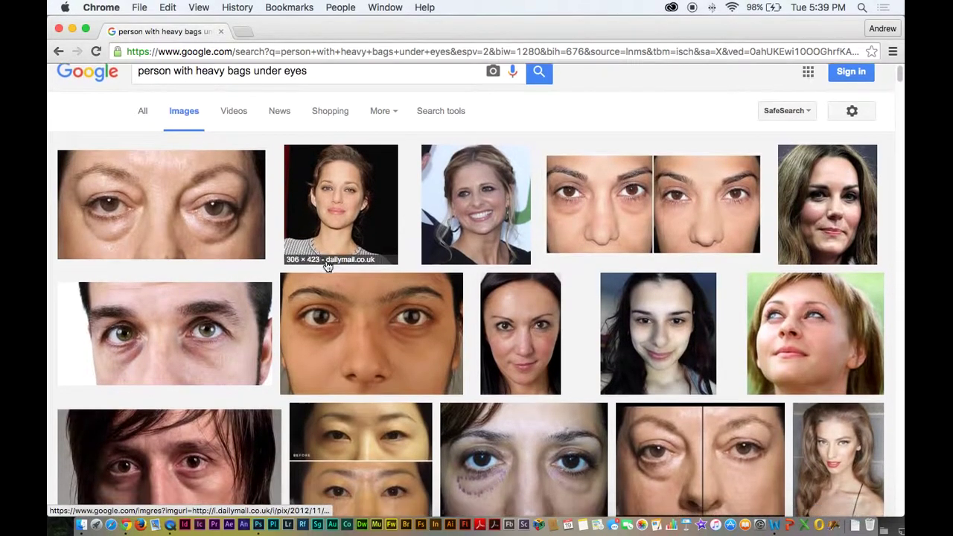
Open the full-size normalbreathing.com photo of the man with dark bags under his eyes from the image results.
left_click_drag(334, 29, 589, 32)
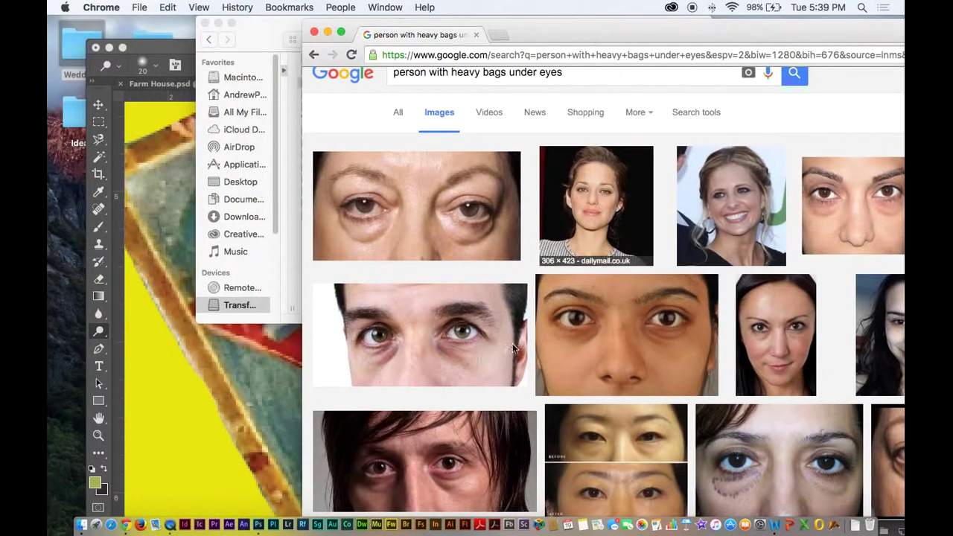
left_click_drag(417, 342, 66, 249)
left_click(448, 343)
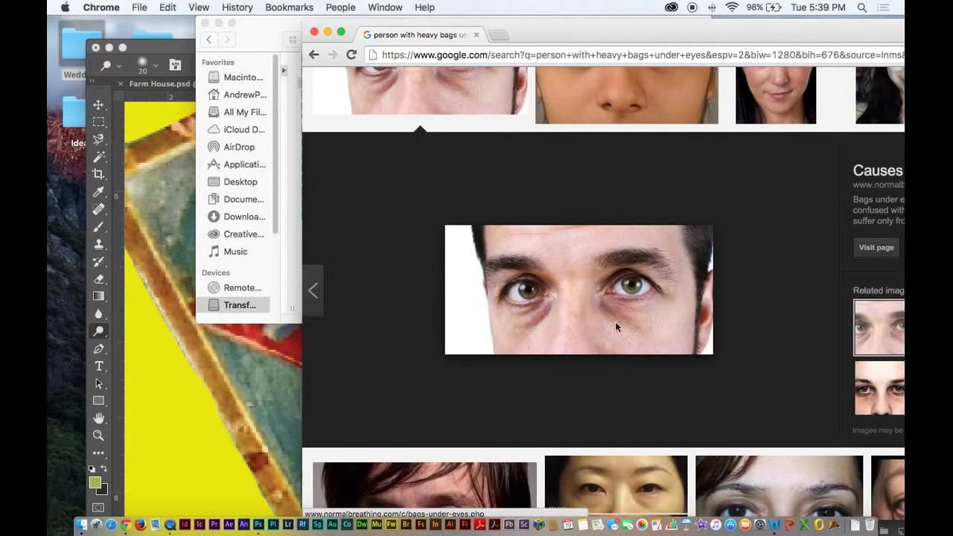
double_click(631, 25)
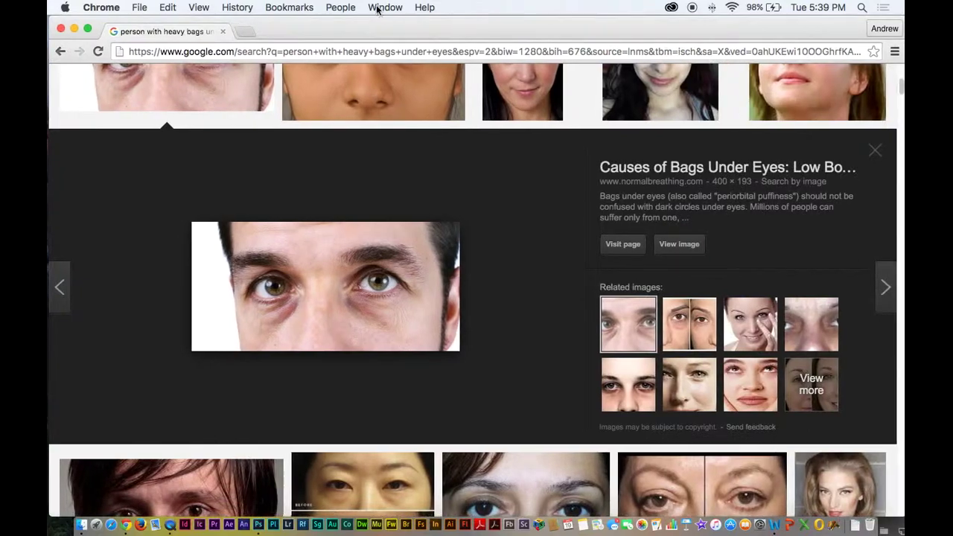
left_click(677, 243)
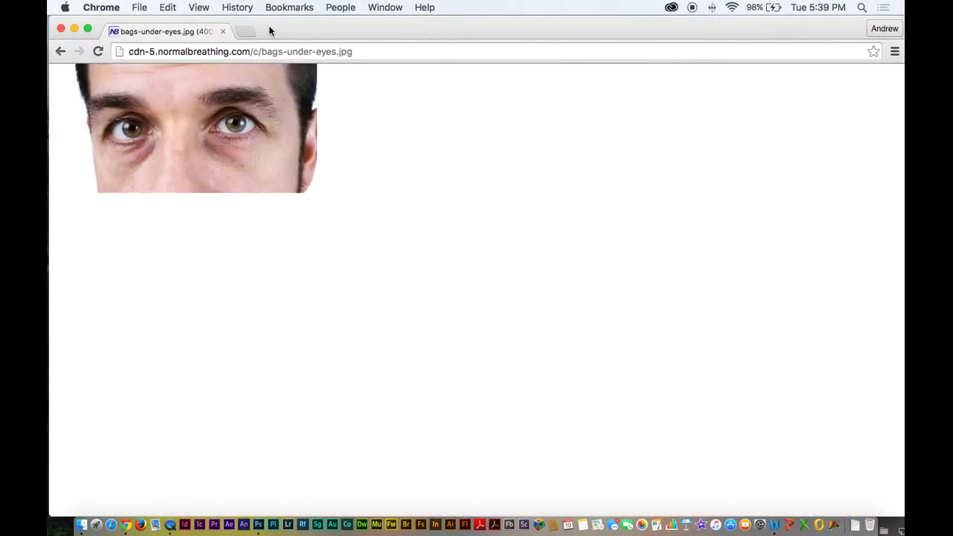
Save the full-size image to the desktop and close the browser window.
double_click(269, 30)
left_click_drag(416, 134, 73, 284)
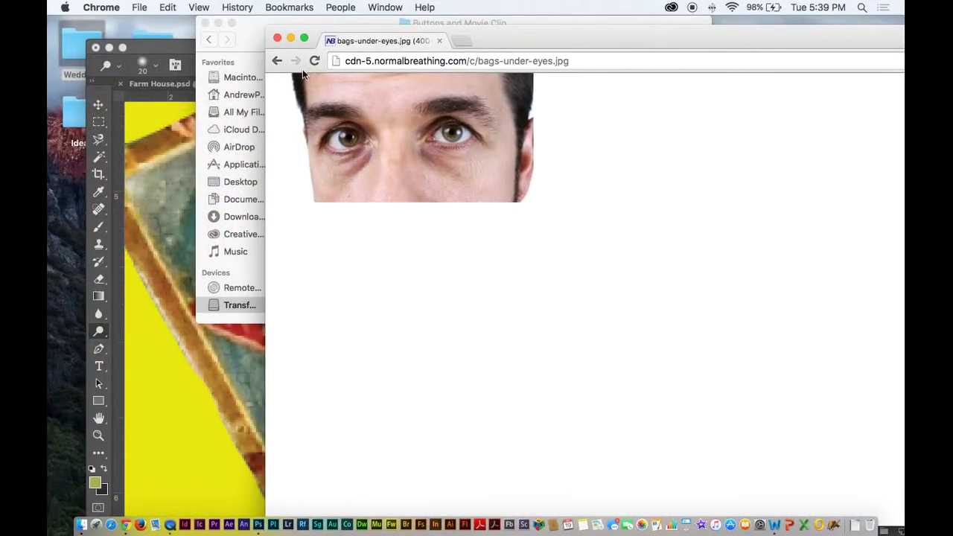
left_click(278, 38)
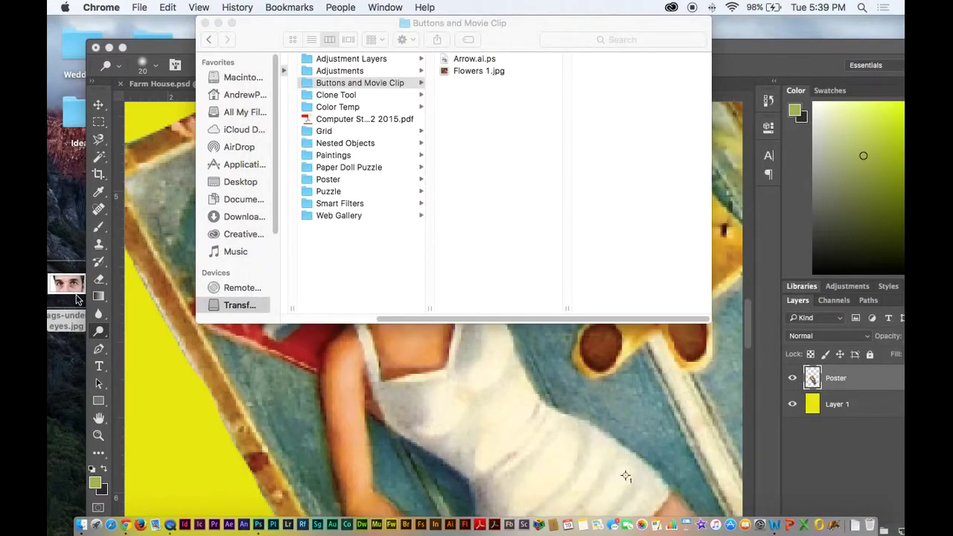
Open bags-under-eyes.jpg from the desktop in Photoshop, enlarged to 300% in a maximized window.
left_click(73, 292)
left_click_drag(296, 527, 251, 515)
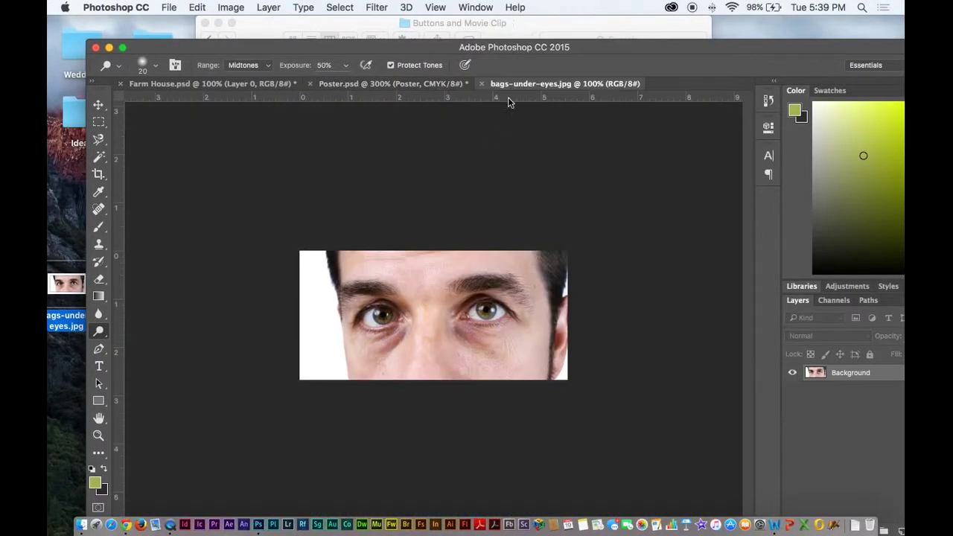
key("super+equal")
key("super+equal")
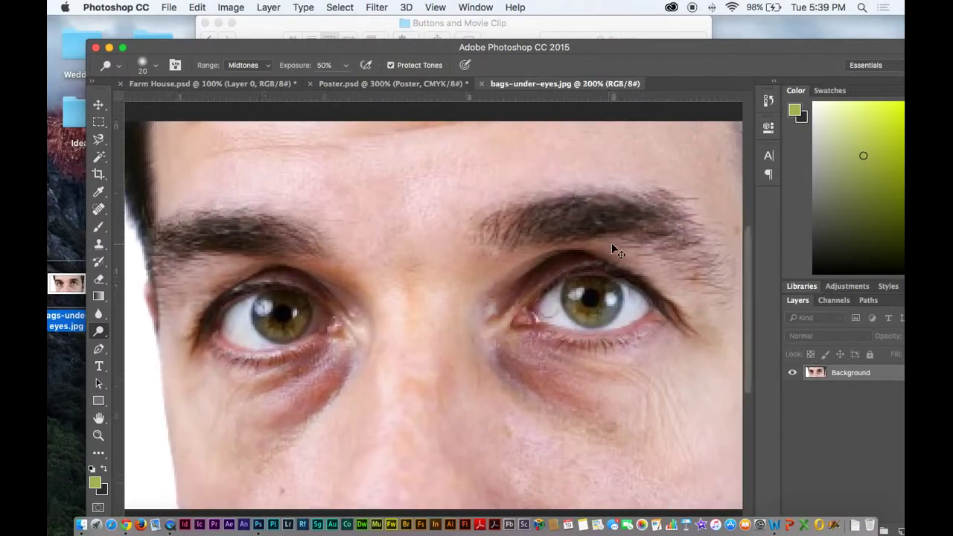
left_click(122, 48)
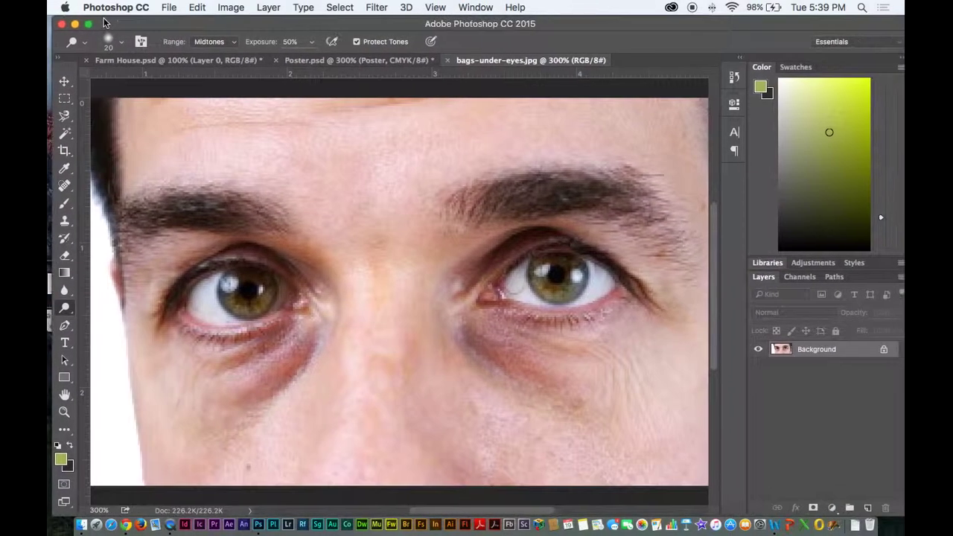
Lighten the bag under the eye on the photo's left side using the Dodge tool with Midtones range and 50% exposure.
left_click(59, 309)
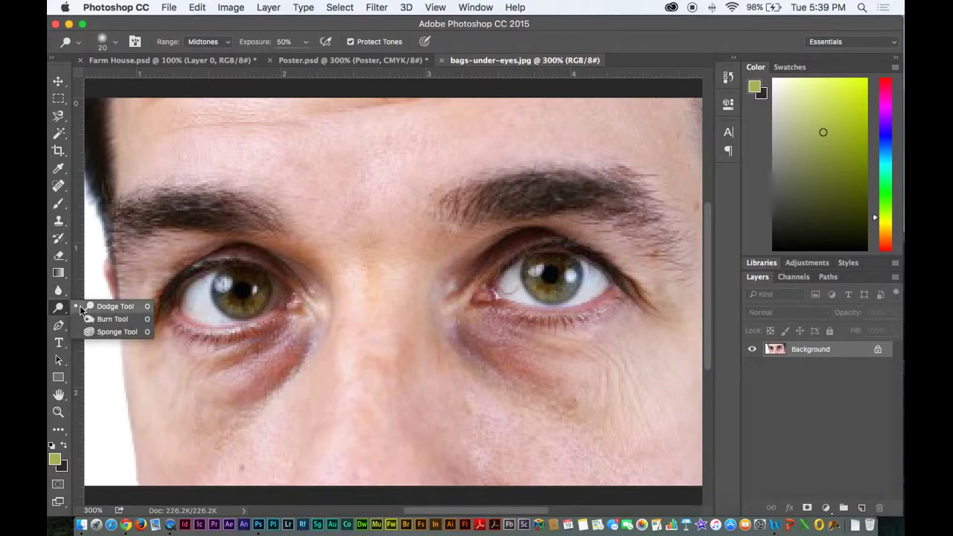
left_click(87, 307)
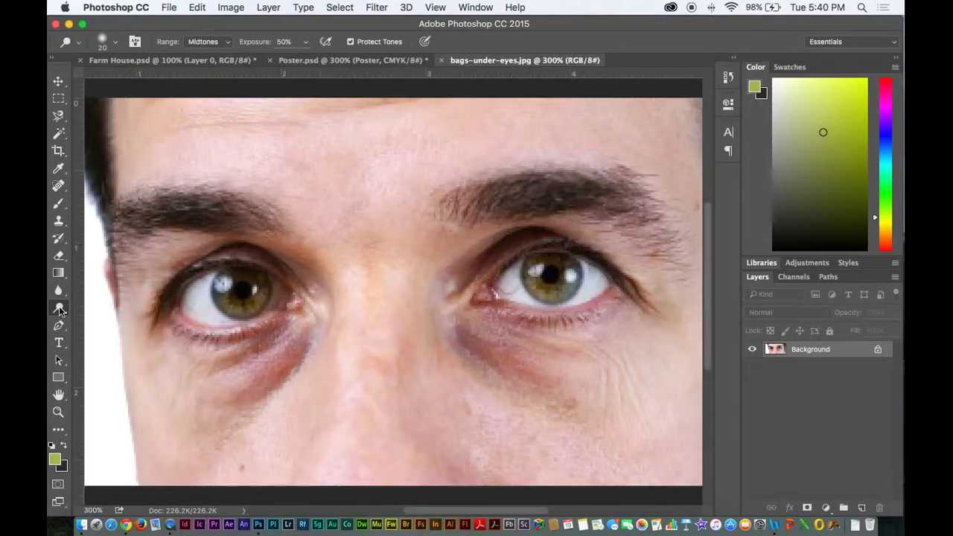
right_click(60, 310)
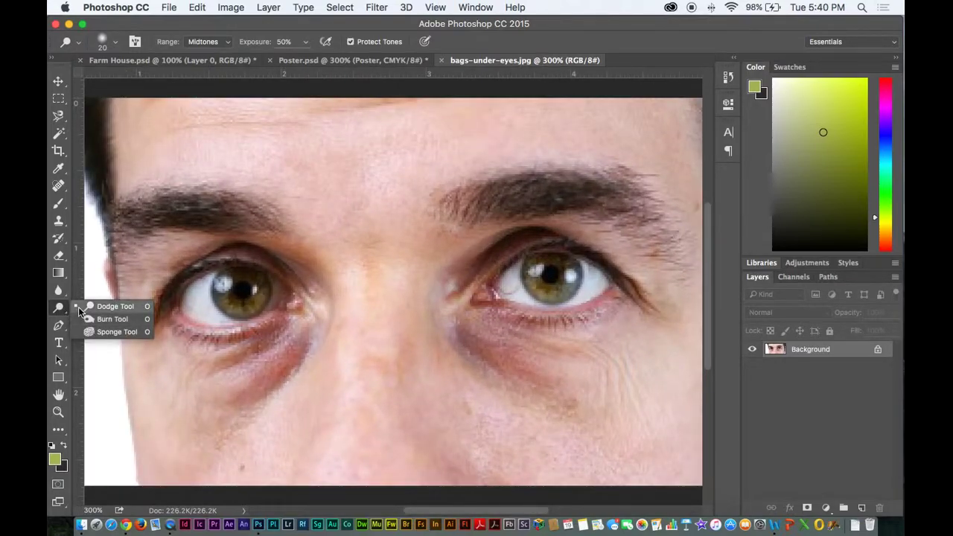
left_click(97, 307)
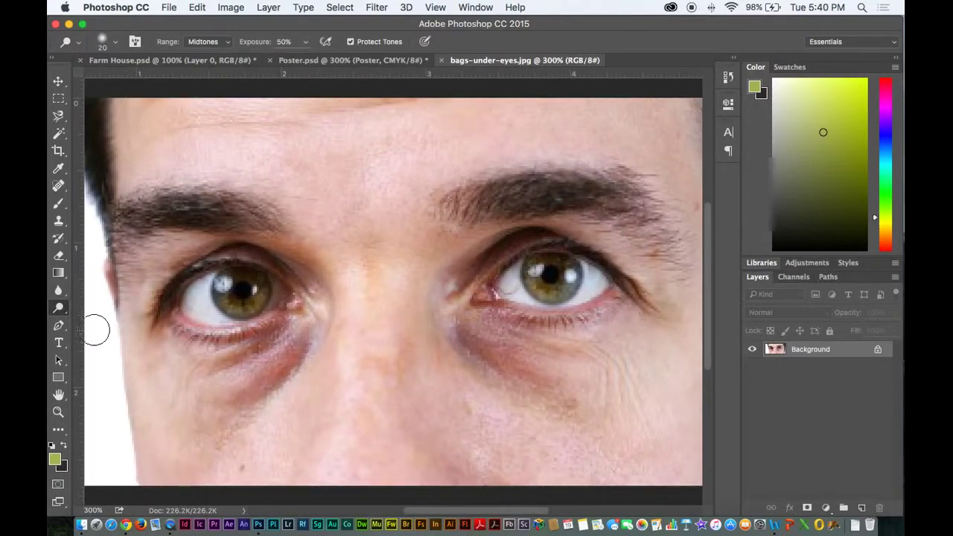
mouse_move(310, 343)
left_mouse_down()
mouse_move(250, 381)
mouse_move(292, 344)
mouse_move(311, 348)
mouse_move(315, 339)
mouse_move(297, 354)
mouse_move(307, 338)
mouse_move(273, 365)
mouse_move(307, 330)
mouse_move(259, 382)
mouse_move(300, 344)
mouse_move(269, 387)
mouse_move(290, 367)
mouse_move(273, 359)
mouse_move(211, 390)
mouse_move(262, 369)
mouse_move(281, 337)
mouse_move(238, 348)
mouse_move(302, 336)
mouse_move(290, 328)
mouse_move(232, 354)
mouse_move(282, 342)
mouse_move(279, 333)
mouse_move(194, 354)
mouse_move(294, 340)
mouse_move(260, 403)
mouse_move(258, 386)
mouse_move(220, 410)
mouse_move(261, 383)
left_mouse_up()
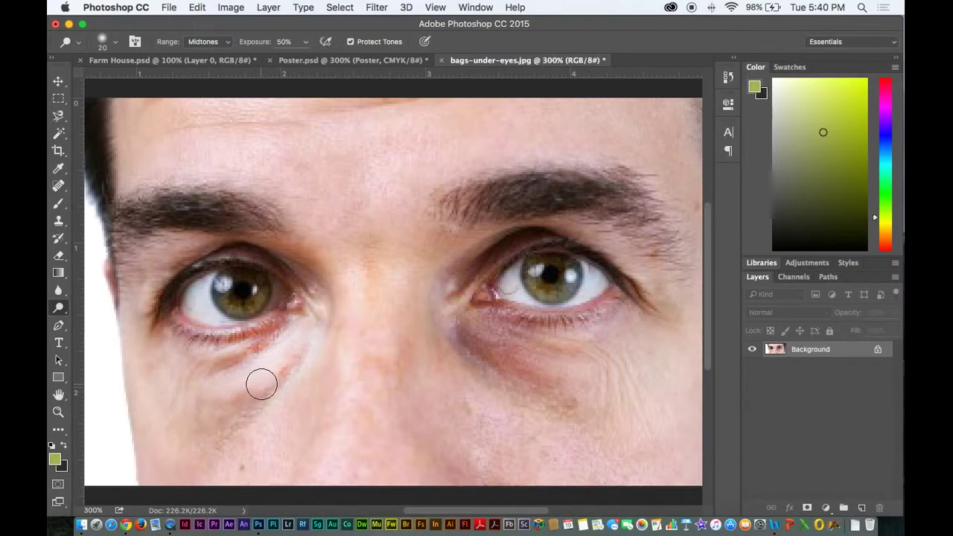
key("bracketright")
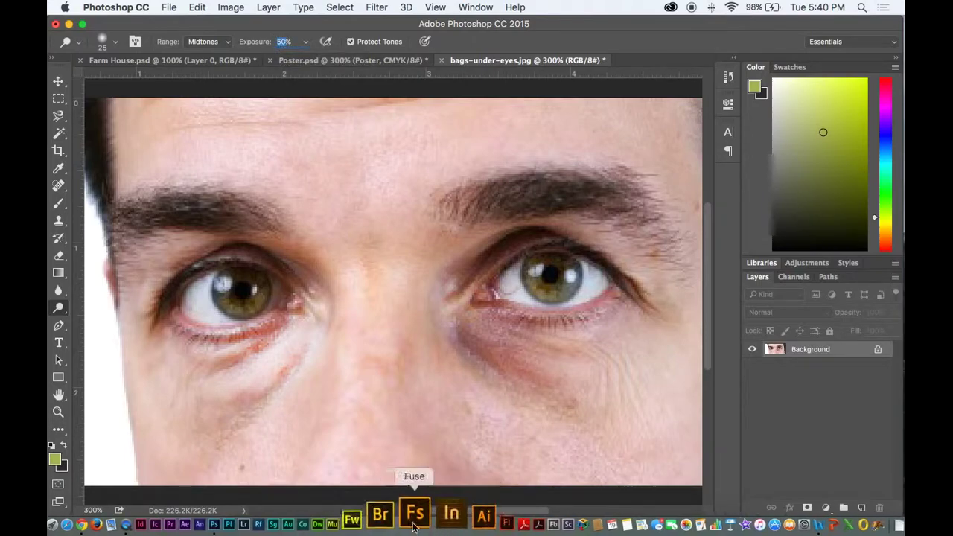
left_click_drag(247, 327, 298, 323)
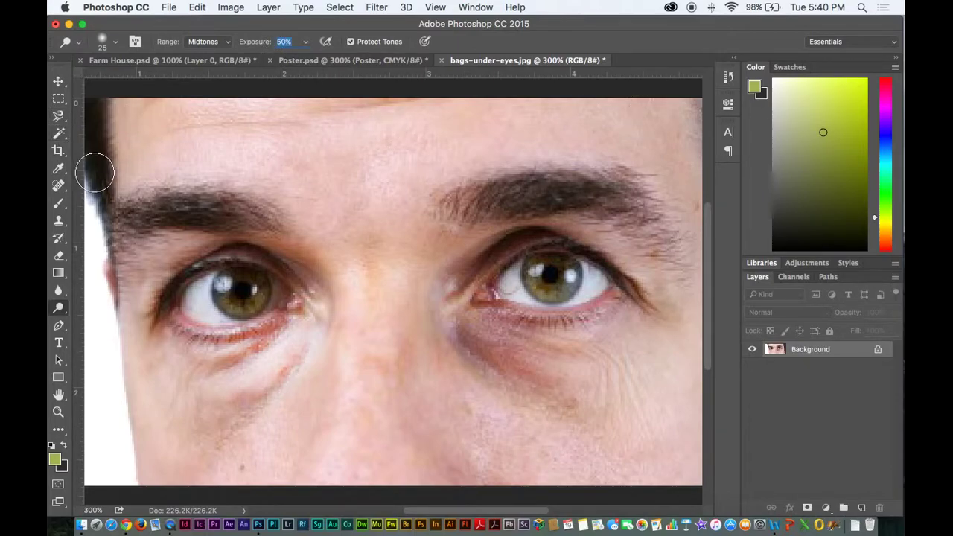
mouse_move(245, 362)
left_mouse_down()
mouse_move(176, 374)
mouse_move(250, 349)
left_mouse_up()
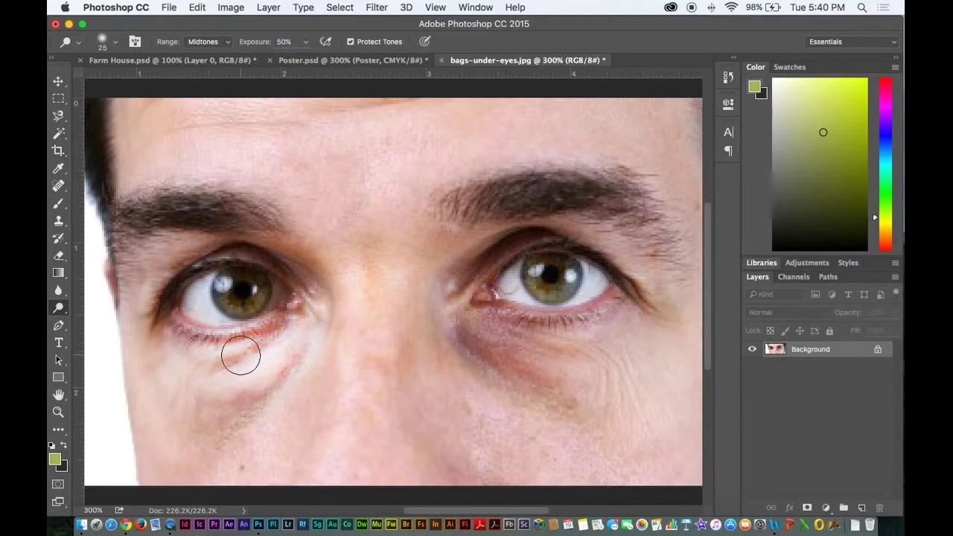
Restore the original skin under the dodged eye with the History Brush.
key("y")
left_click_drag(272, 287, 270, 298)
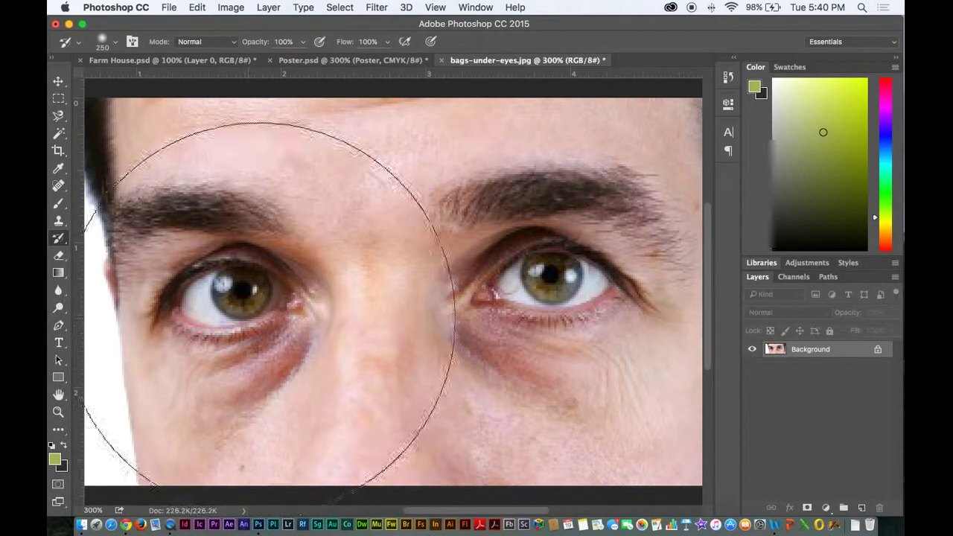
Set the Dodge tool's exposure to 15% and lighten the dark bag under the eye on the photo's left side.
left_click_drag(59, 308, 105, 308)
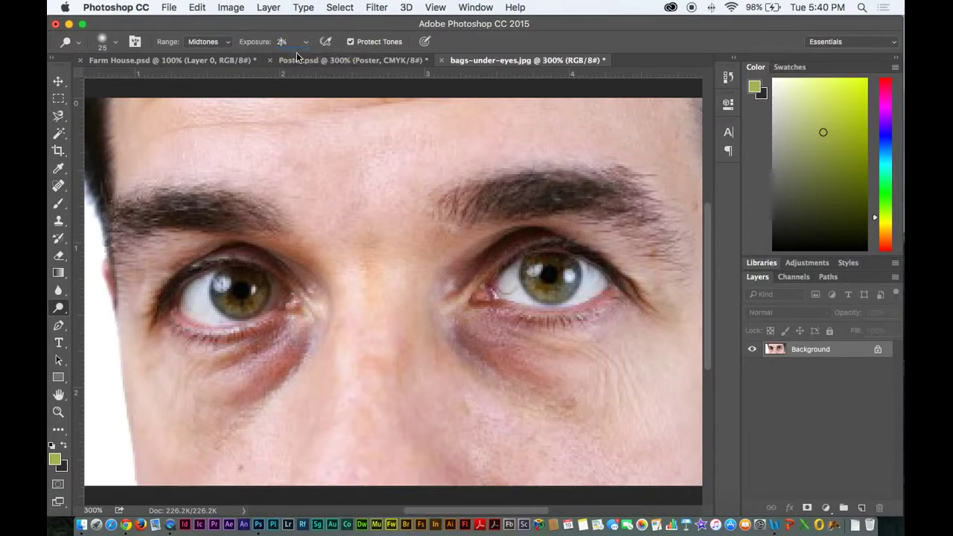
left_click_drag(293, 320, 311, 324)
left_click_drag(262, 43, 250, 43)
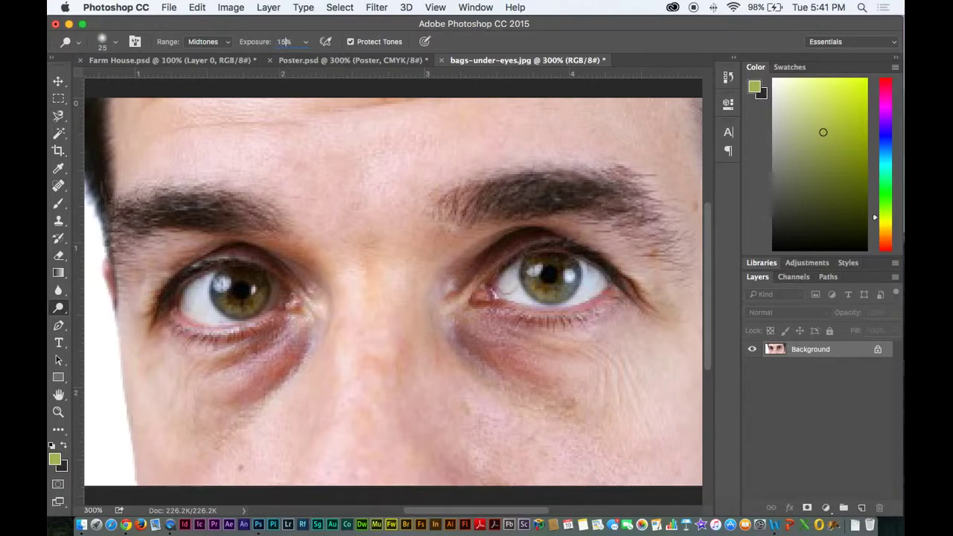
mouse_move(278, 310)
left_mouse_down()
mouse_move(283, 334)
mouse_move(256, 331)
mouse_move(278, 329)
mouse_move(224, 351)
mouse_move(305, 329)
mouse_move(213, 391)
mouse_move(308, 323)
mouse_move(247, 399)
mouse_move(315, 337)
mouse_move(226, 405)
mouse_move(298, 346)
mouse_move(247, 392)
mouse_move(320, 342)
left_mouse_up()
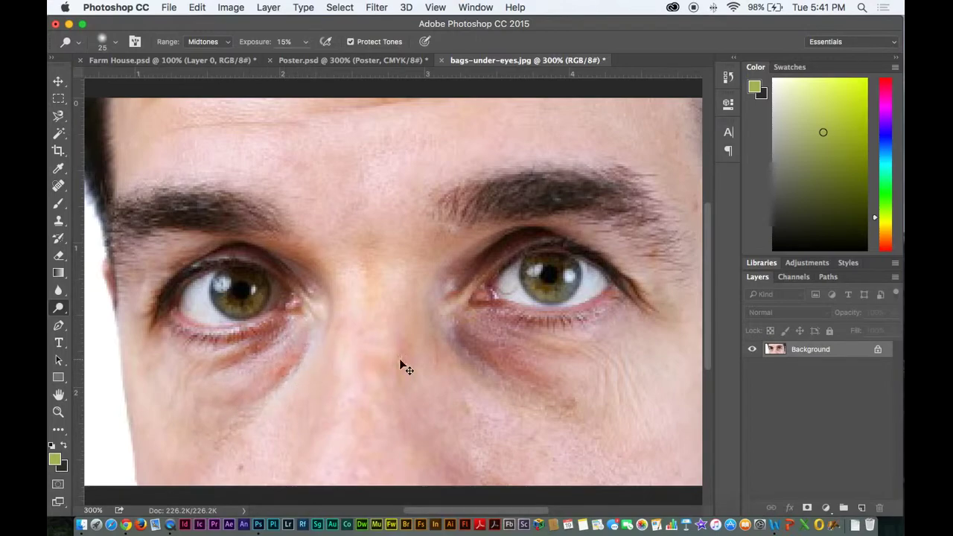
Dodge the remaining dark skin beneath the same eye at 15% exposure.
key("super+minus")
key("super+minus")
key("super+minus")
key("super+plus")
key("super+plus")
key("super+plus")
key("super+plus")
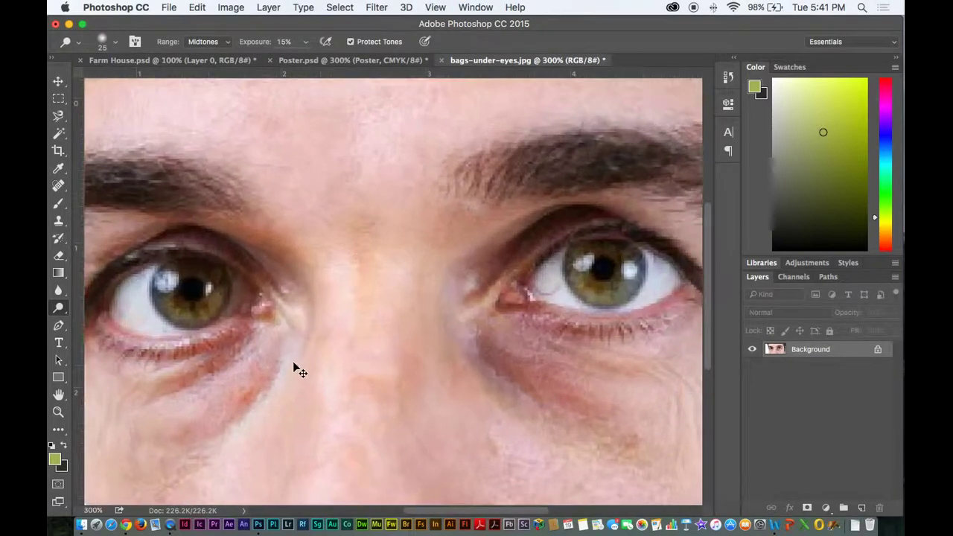
key("super+minus")
mouse_move(252, 346)
left_mouse_down()
mouse_move(313, 332)
mouse_move(239, 351)
mouse_move(290, 321)
mouse_move(236, 347)
mouse_move(293, 326)
mouse_move(244, 399)
mouse_move(296, 359)
mouse_move(254, 400)
mouse_move(288, 373)
mouse_move(271, 331)
mouse_move(174, 339)
mouse_move(250, 345)
mouse_move(309, 332)
mouse_move(214, 378)
left_mouse_up()
Examine the lightened under-eye area against the untouched eye at several magnifications.
key("super+minus")
key("super+minus")
key("super+minus")
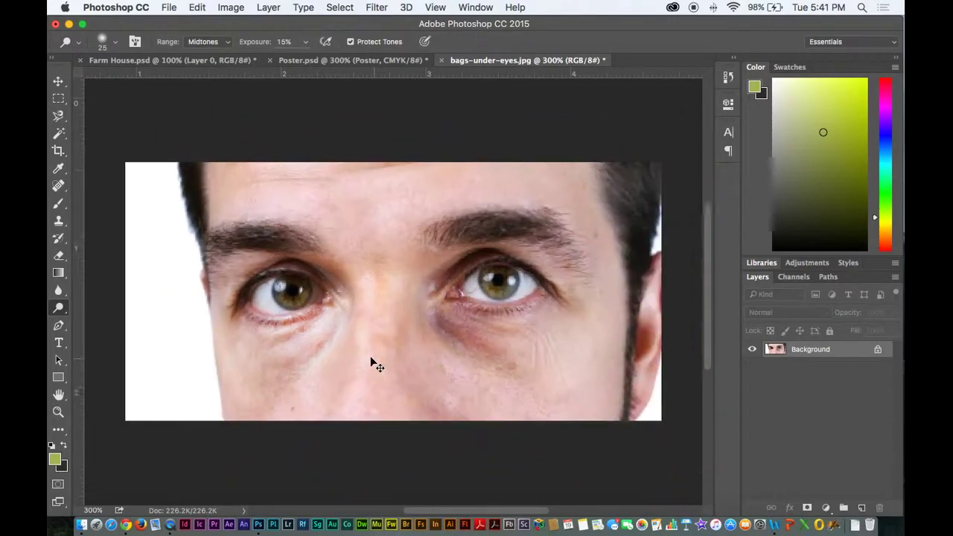
key("super+equal")
key("super+equal")
key("super+equal")
key("super+minus")
key("super+minus")
key("super+equal")
key("super+equal")
Choose the Blur tool for softening the retouched skin under the eye on the photo's left side.
left_click(58, 294)
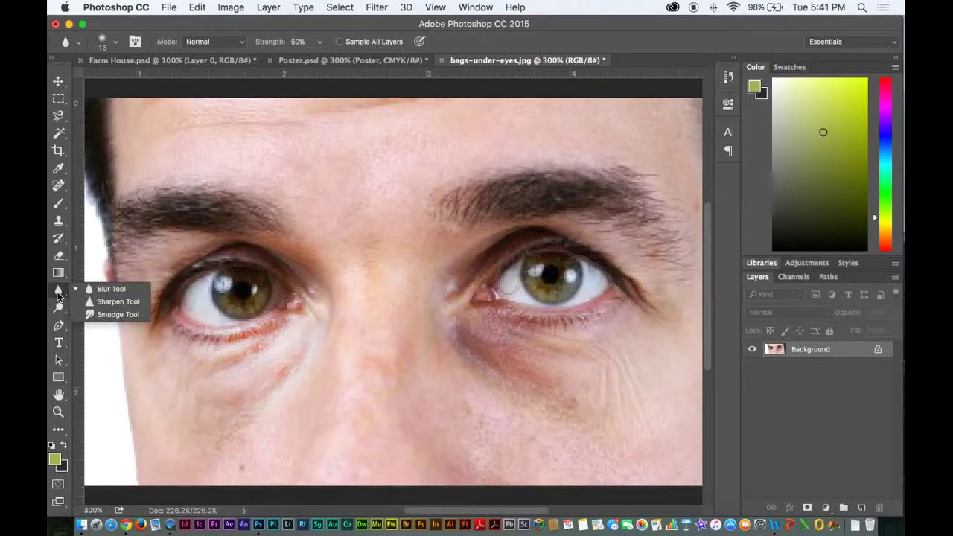
left_click(104, 289)
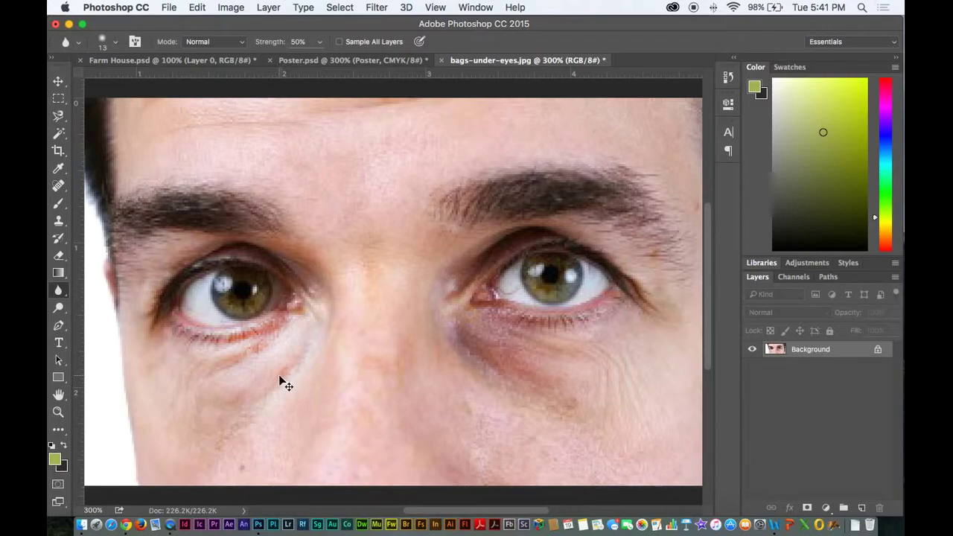
key("super+plus")
scroll(253, 376, "left", 5)
scroll(253, 376, "down", 3)
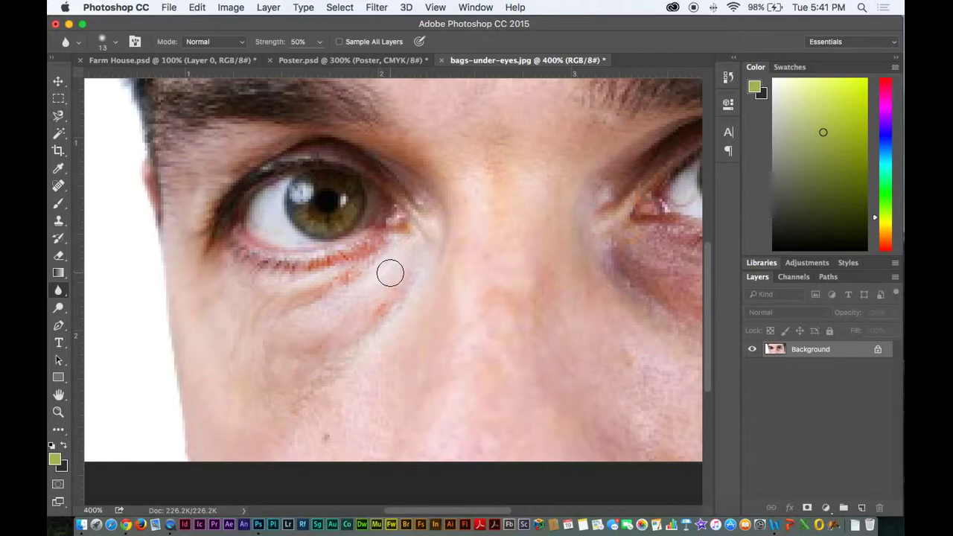
Clone clean skin over the red creases below the lower eyelid using the Clone Stamp with a 9-pixel brush.
key("s")
key("bracketleft")
key("bracketleft")
key("bracketleft")
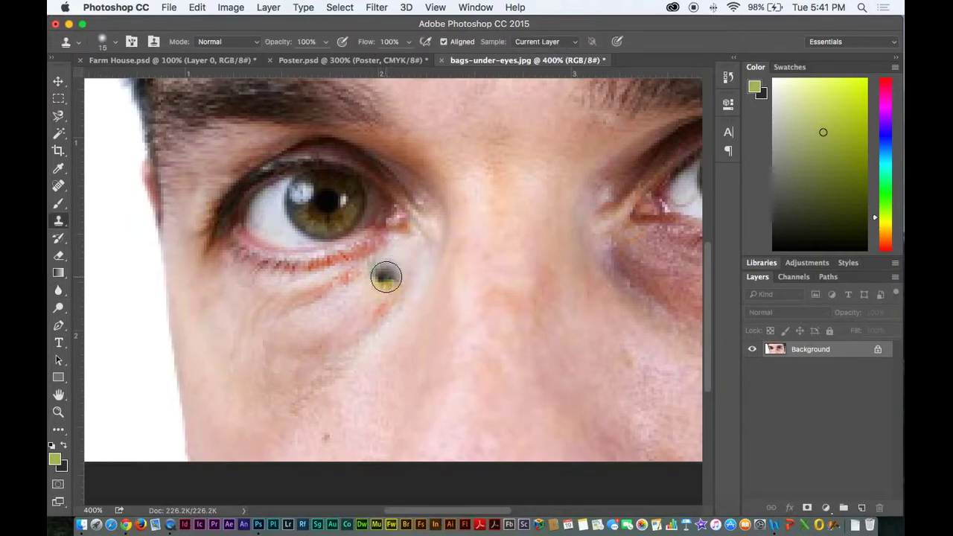
key("bracketleft")
key("bracketleft")
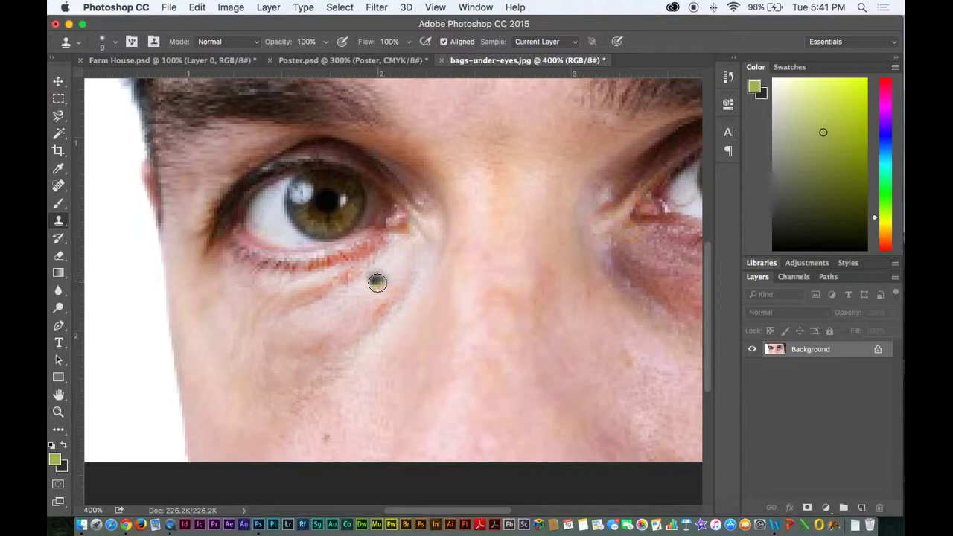
mouse_move(359, 272)
left_mouse_down()
mouse_move(326, 286)
mouse_move(379, 262)
mouse_move(284, 288)
mouse_move(340, 280)
mouse_move(324, 295)
mouse_move(335, 295)
mouse_move(364, 277)
mouse_move(275, 312)
left_mouse_up()
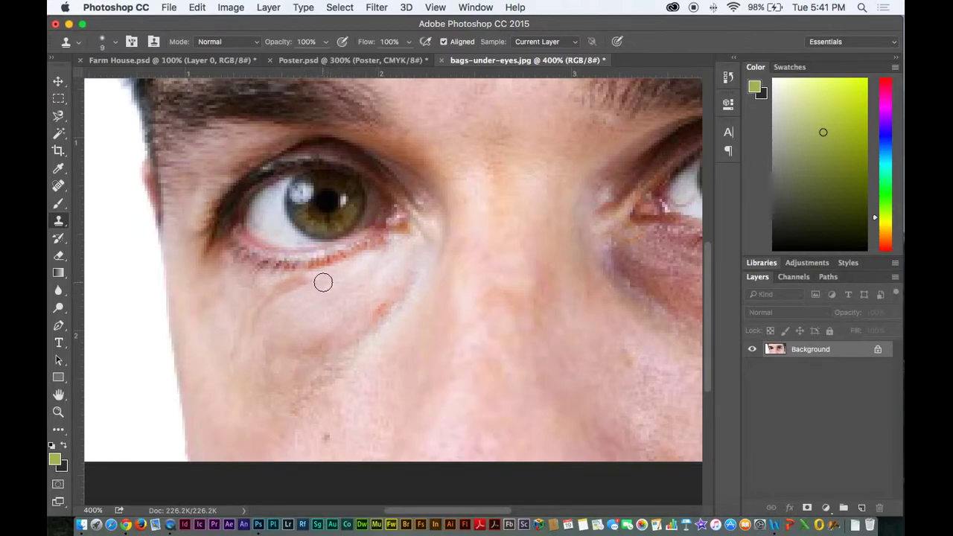
Soften the retouched skin and the remaining red crease under the same eye with the Blur tool at 50% strength.
left_click_drag(59, 290, 89, 286)
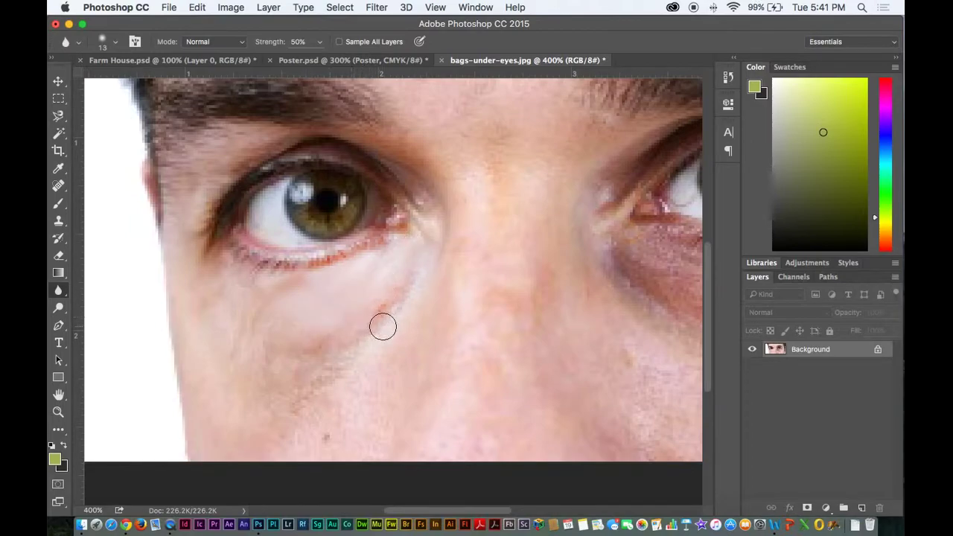
key("super+minus")
key("super+minus")
key("super+minus")
key("super+plus")
key("super+plus")
key("super+plus")
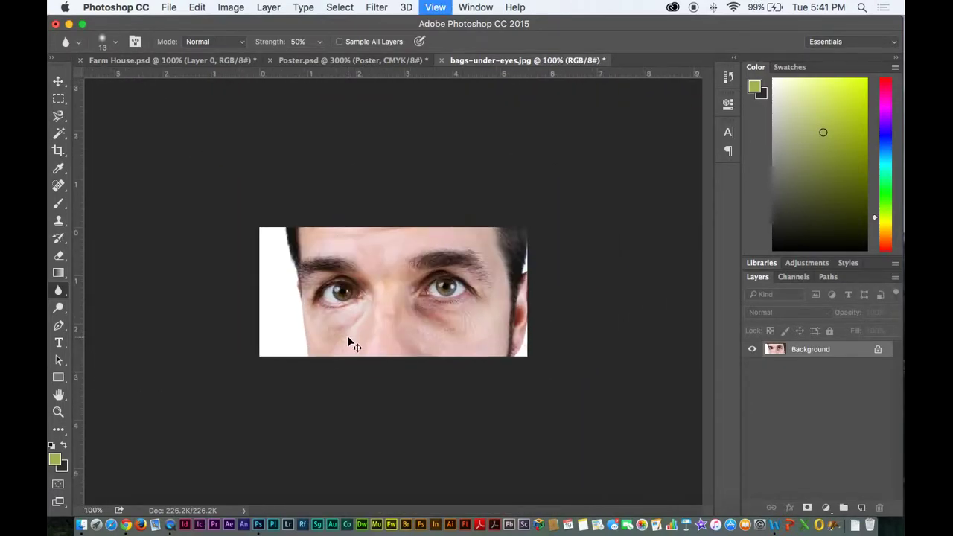
left_click_drag(321, 360, 428, 202)
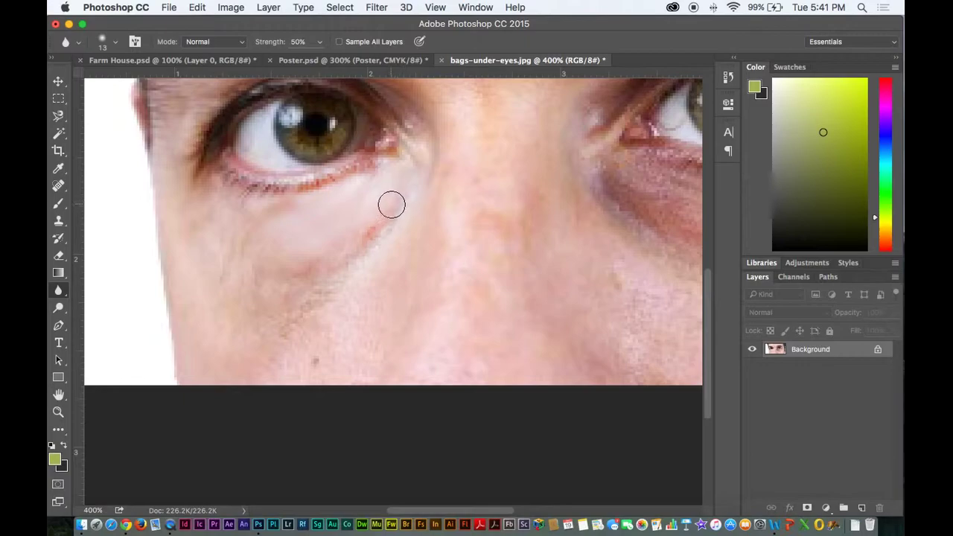
mouse_move(356, 238)
left_mouse_down()
mouse_move(385, 219)
mouse_move(326, 274)
mouse_move(377, 222)
mouse_move(313, 250)
mouse_move(346, 230)
left_mouse_up()
mouse_move(432, 193)
left_mouse_down()
mouse_move(385, 214)
mouse_move(365, 256)
mouse_move(397, 200)
left_mouse_up()
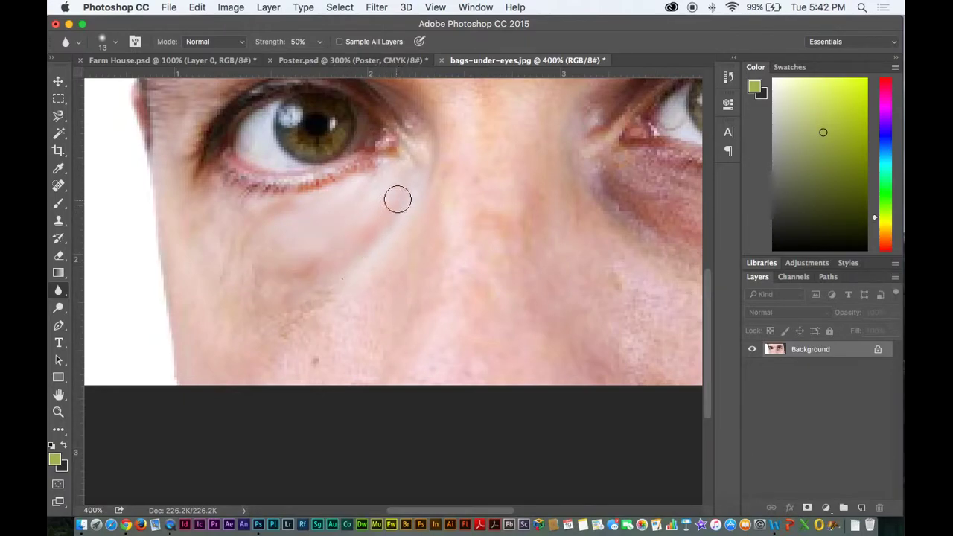
key("super+minus")
key("super+minus")
key("super+minus")
key("super+plus")
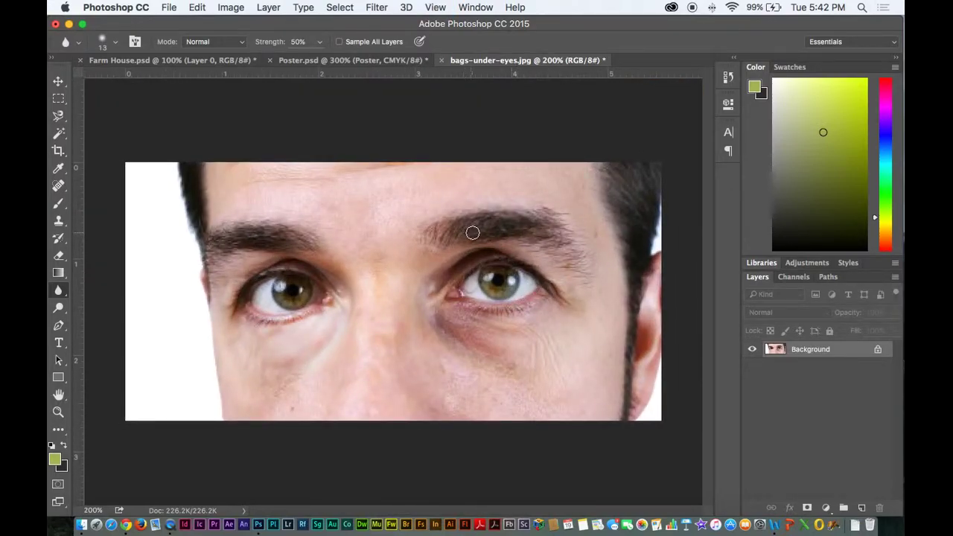
key("super+minus")
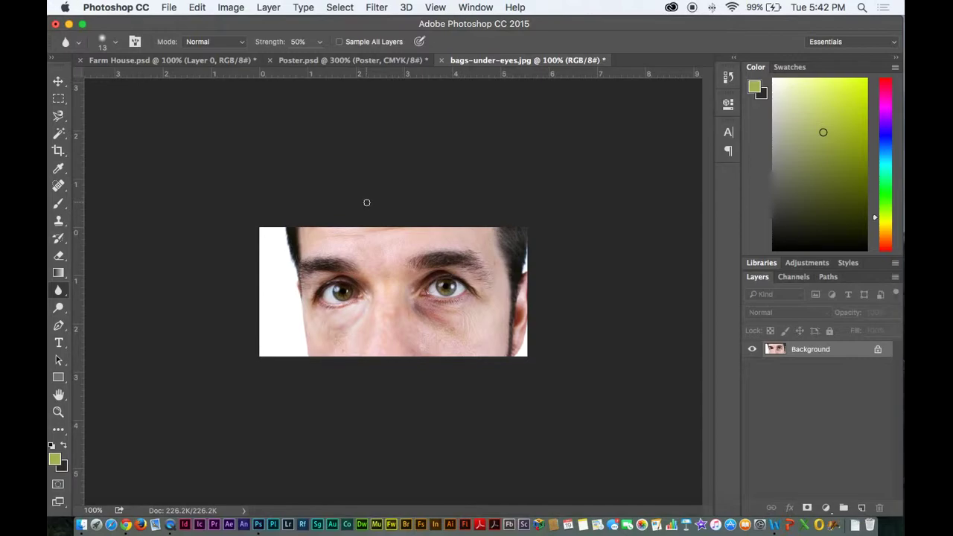
Convert the locked Background into a regular layer with default settings and choose the Burn tool.
left_click(58, 84)
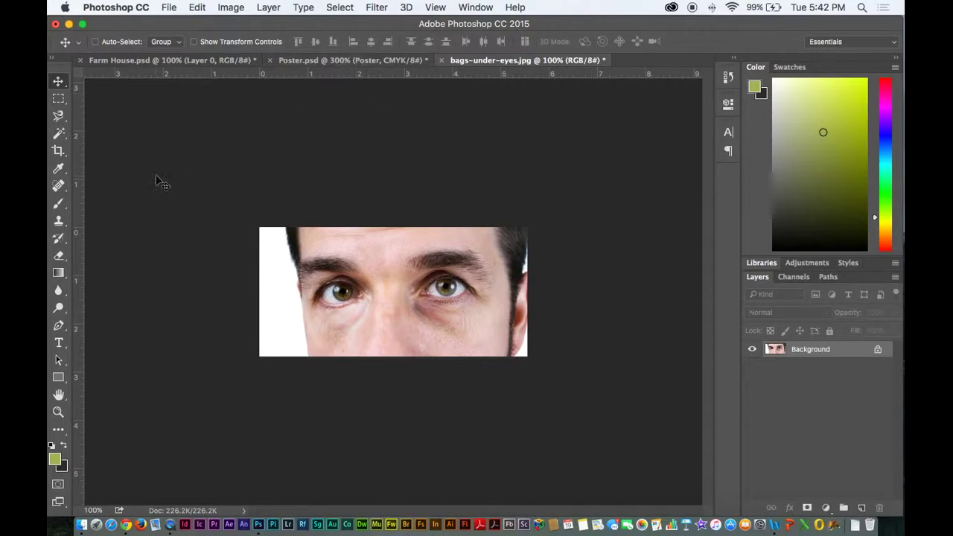
left_click(59, 308)
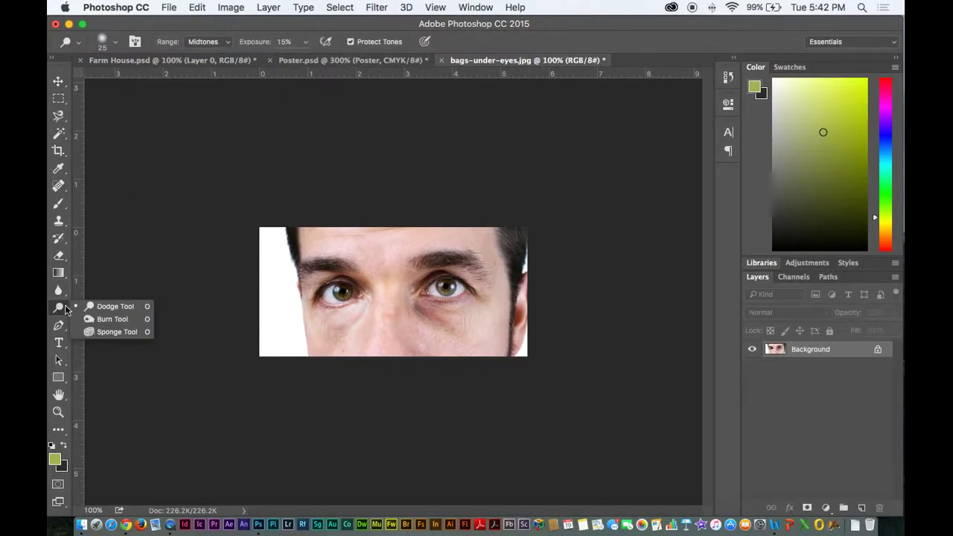
left_click(112, 319)
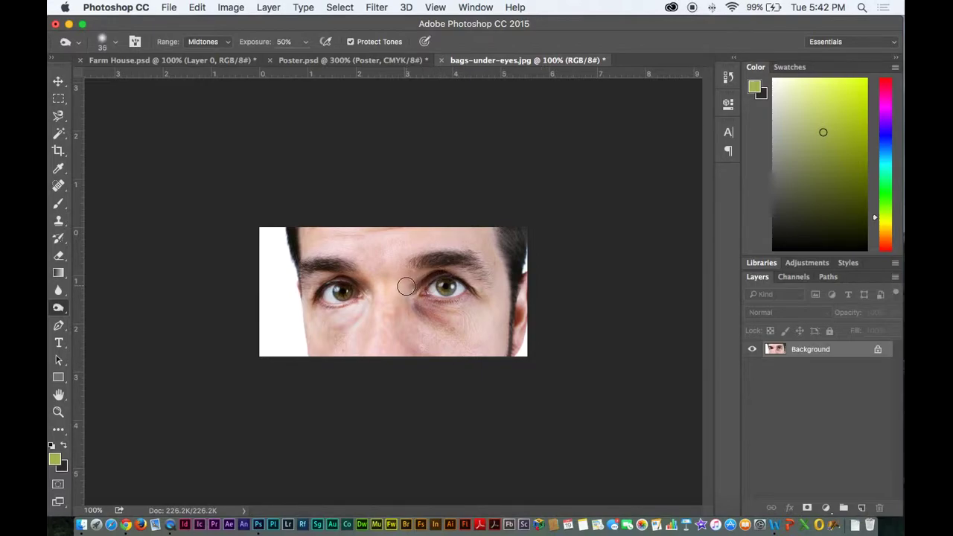
scroll(406, 287, "up", 6)
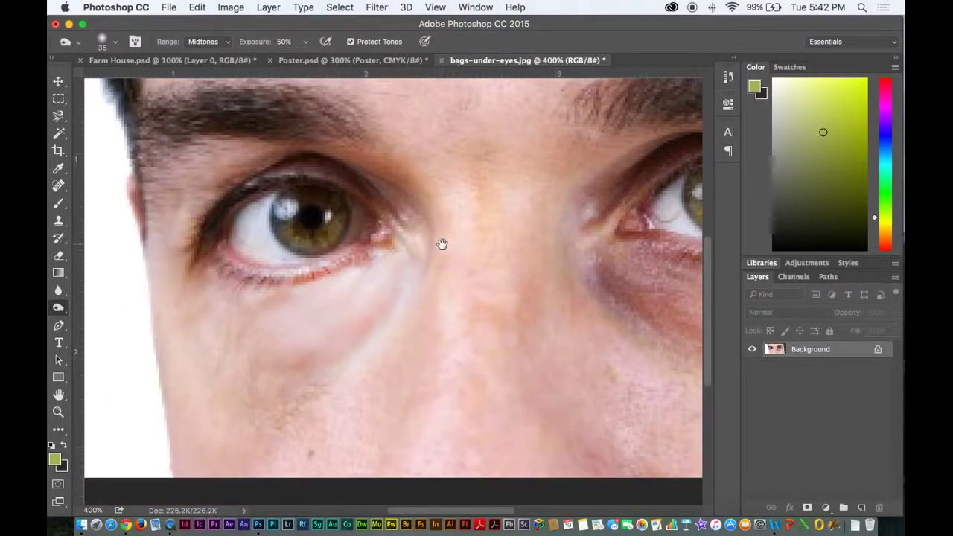
double_click(777, 352)
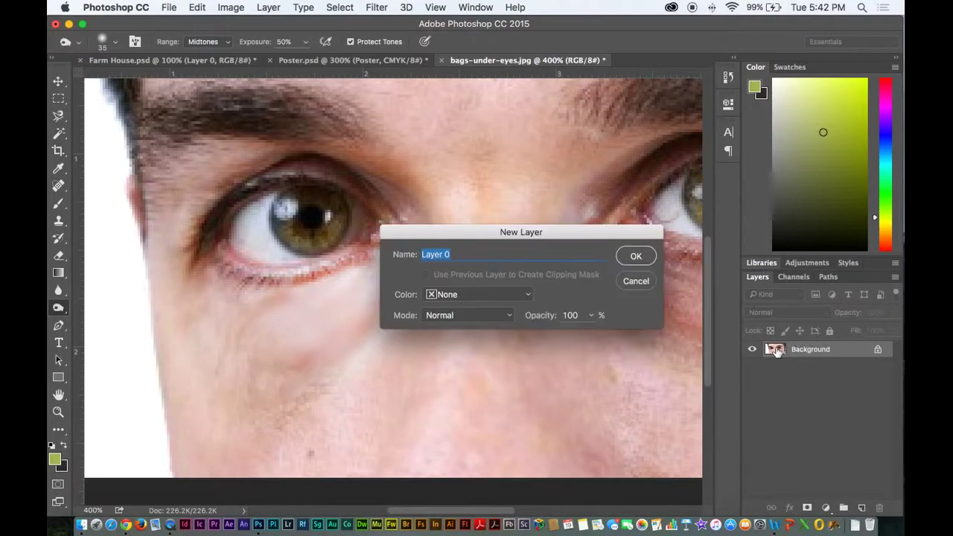
key("Return")
right_click(60, 309)
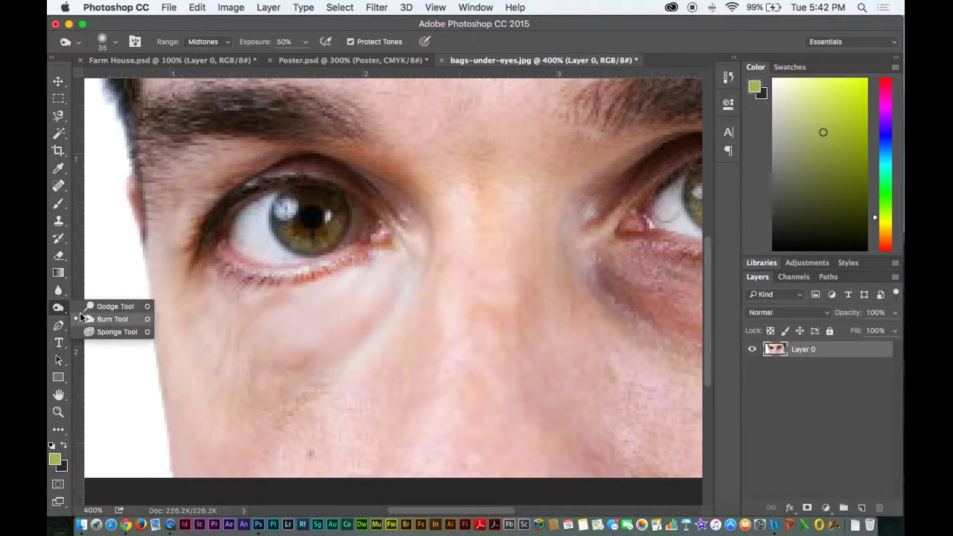
left_click(82, 313)
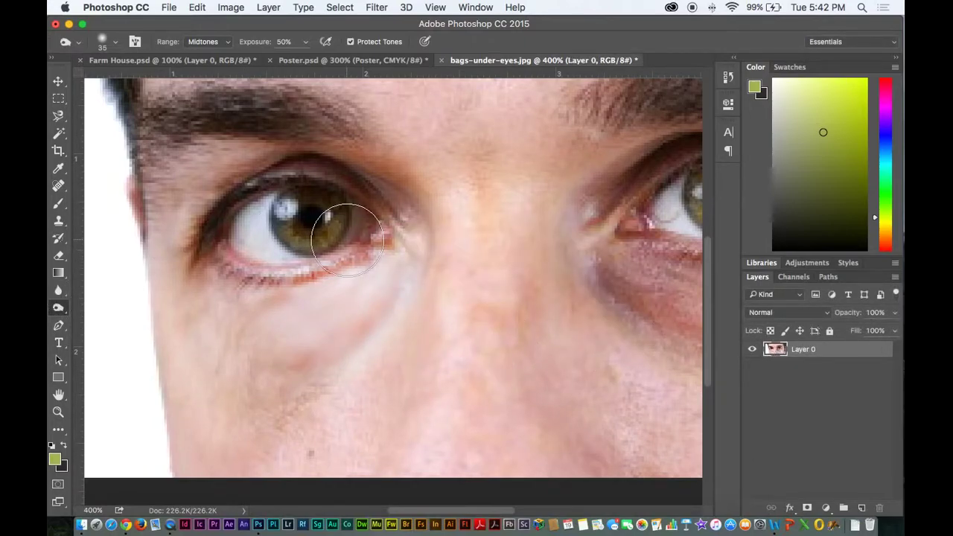
Restore the original dark bag under the eye on the photo's left side using the History Brush with a 250-pixel brush at 100% opacity.
scroll(342, 230, "right", 1)
scroll(347, 238, "right", 5)
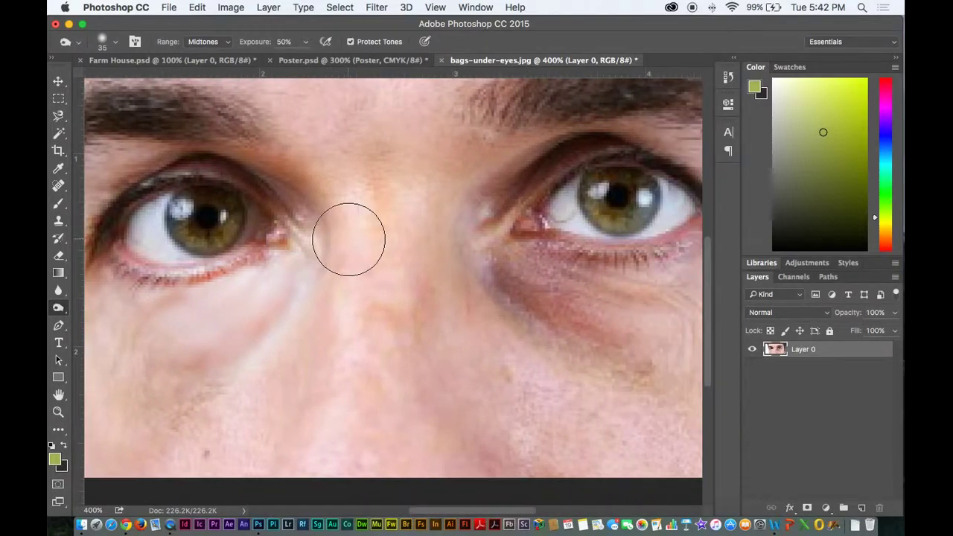
key("super+minus")
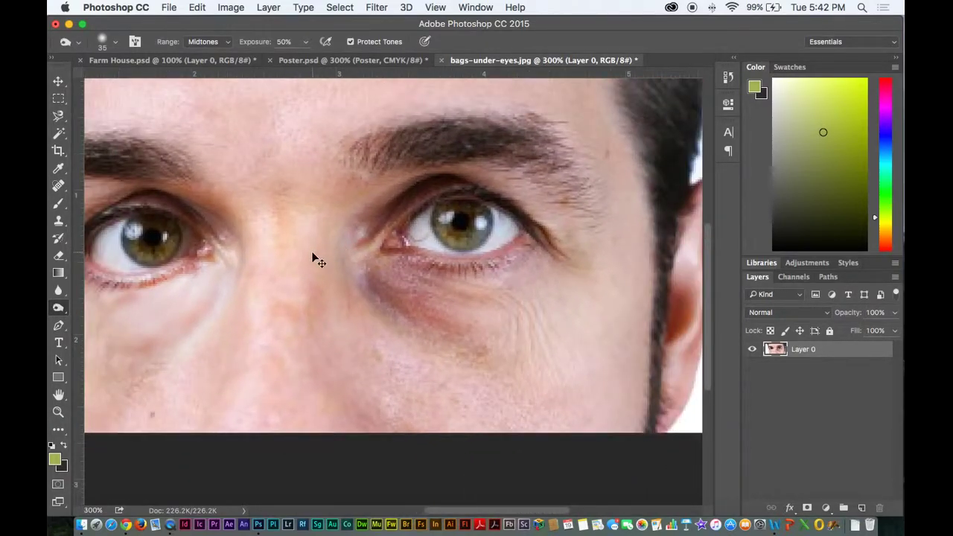
key("super+minus")
key("super+plus")
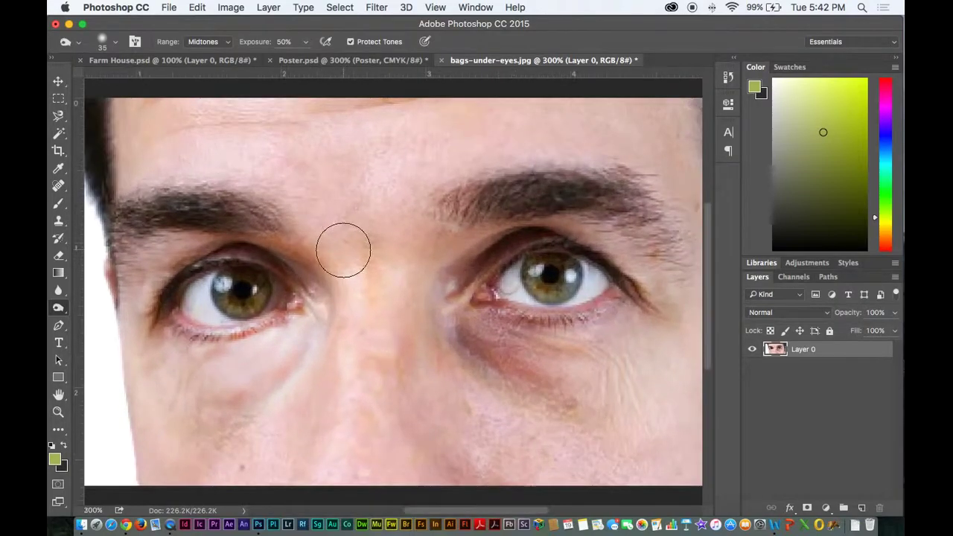
mouse_move(308, 155)
left_mouse_down()
mouse_move(371, 216)
mouse_move(379, 166)
mouse_move(357, 117)
left_mouse_up()
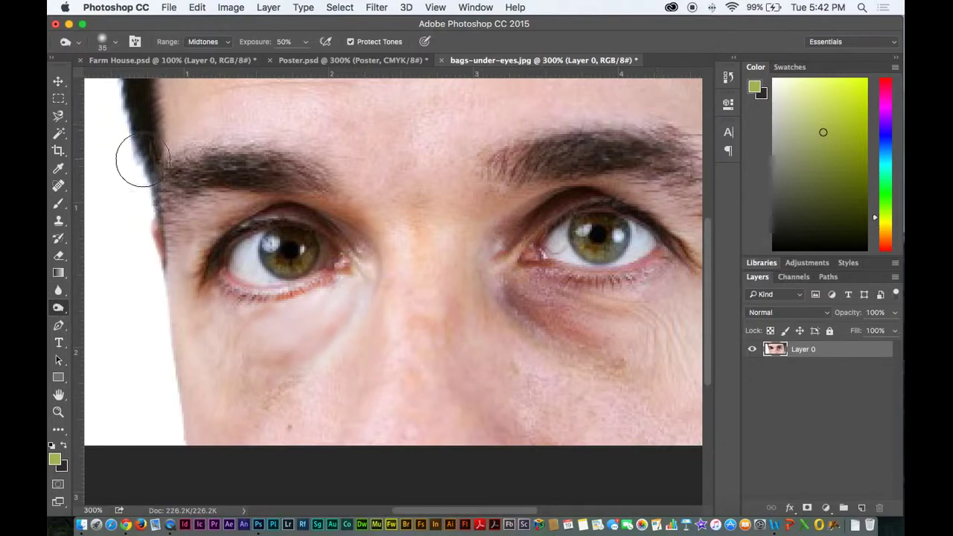
key("y")
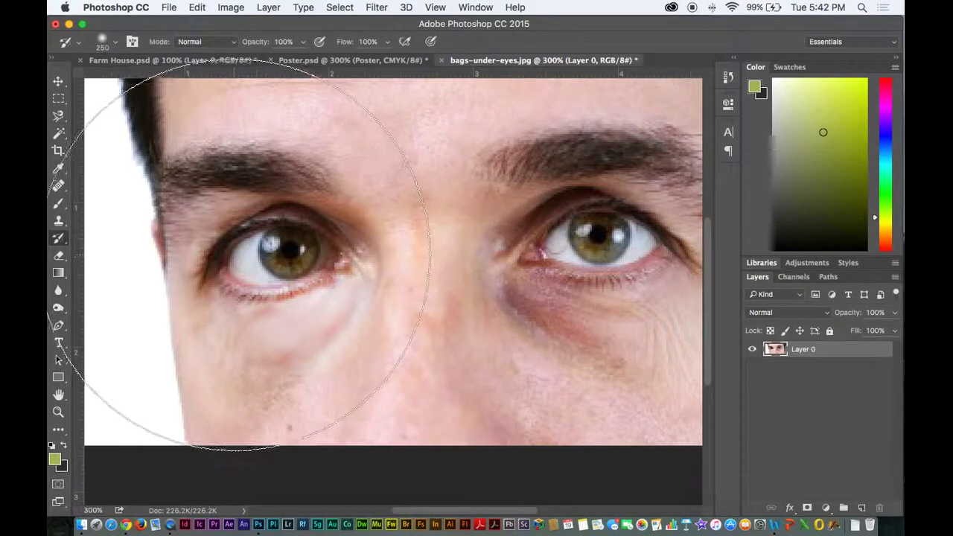
mouse_move(239, 257)
left_mouse_down()
mouse_move(298, 253)
mouse_move(138, 256)
left_mouse_up()
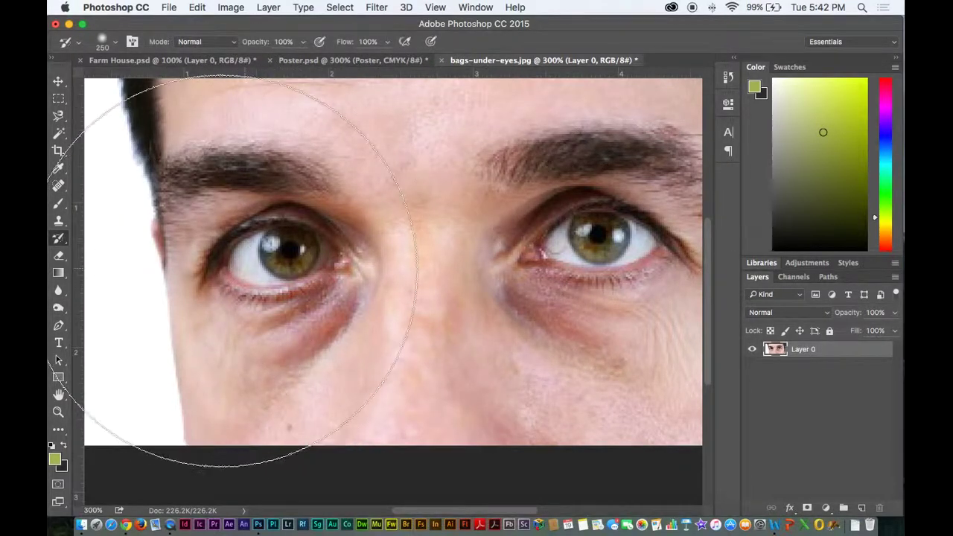
Darken the skin above and below the restored eye using the Burn tool with a 20-pixel brush, Midtones range and 100% exposure.
left_click(60, 308)
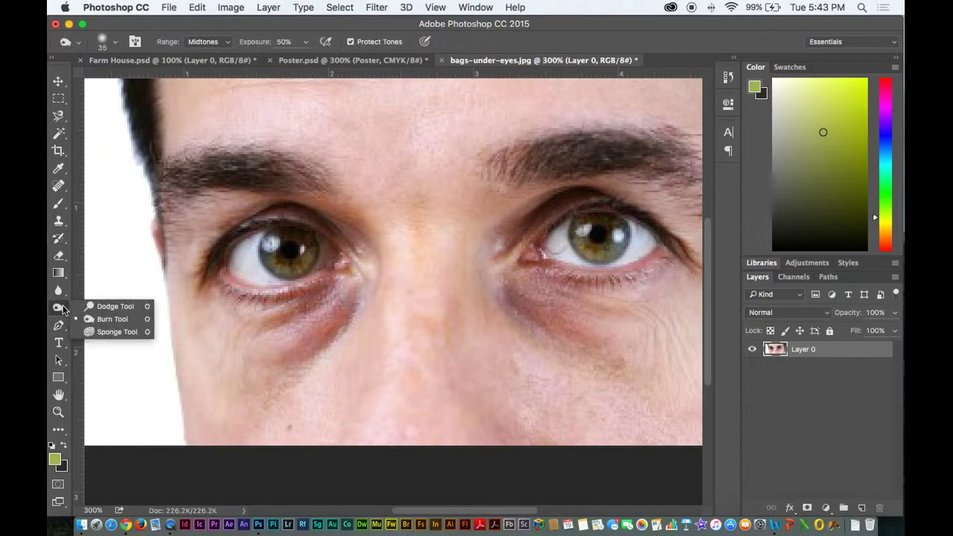
left_click(89, 319)
key("bracketleft")
key("bracketleft")
key("bracketleft")
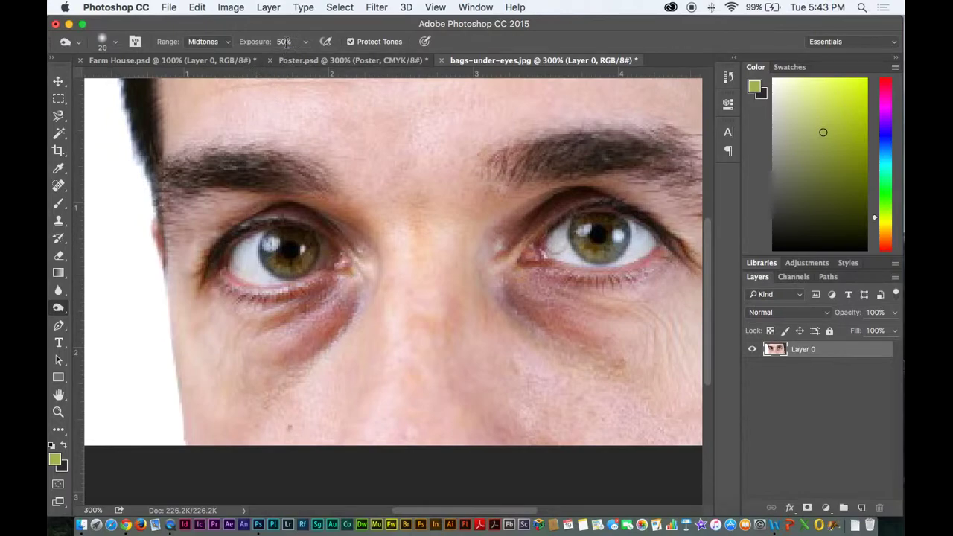
type("15")
mouse_move(297, 281)
left_mouse_down()
mouse_move(345, 291)
mouse_move(216, 317)
mouse_move(252, 355)
mouse_move(221, 352)
mouse_move(219, 317)
mouse_move(211, 335)
mouse_move(209, 312)
mouse_move(250, 361)
mouse_move(334, 333)
mouse_move(271, 359)
mouse_move(358, 293)
mouse_move(326, 325)
mouse_move(372, 270)
mouse_move(363, 281)
mouse_move(363, 232)
mouse_move(366, 245)
mouse_move(327, 213)
mouse_move(334, 215)
mouse_move(262, 202)
mouse_move(293, 200)
mouse_move(275, 191)
mouse_move(230, 204)
mouse_move(242, 198)
mouse_move(186, 238)
mouse_move(211, 221)
mouse_move(180, 268)
mouse_move(215, 225)
mouse_move(203, 253)
mouse_move(201, 279)
left_mouse_up()
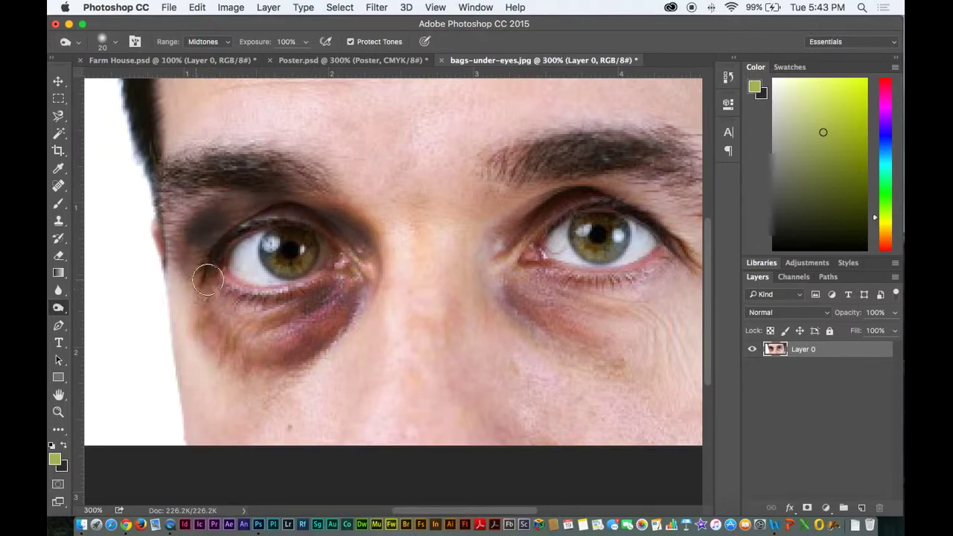
Deepen the burned ring around the same eye with further Burn strokes on the lid and under-eye skin, producing a black eye.
key("super+minus")
key("super+minus")
key("super+plus")
key("super+plus")
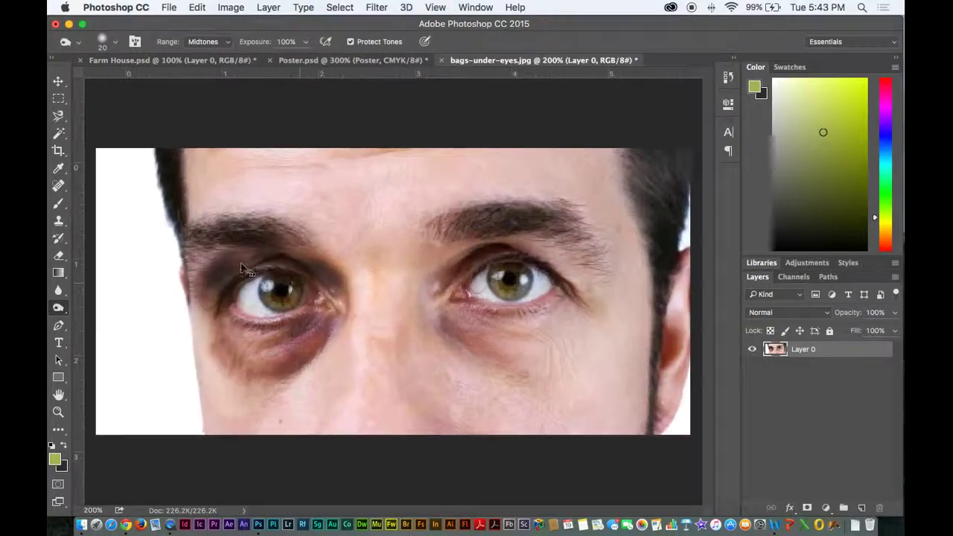
mouse_move(161, 248)
left_mouse_down()
mouse_move(196, 244)
mouse_move(119, 279)
mouse_move(141, 272)
mouse_move(144, 343)
mouse_move(175, 399)
mouse_move(134, 302)
mouse_move(172, 398)
mouse_move(148, 380)
mouse_move(252, 427)
mouse_move(218, 424)
mouse_move(259, 405)
mouse_move(262, 390)
mouse_move(308, 385)
left_mouse_up()
key("super+minus")
key("super+minus")
key("super+minus")
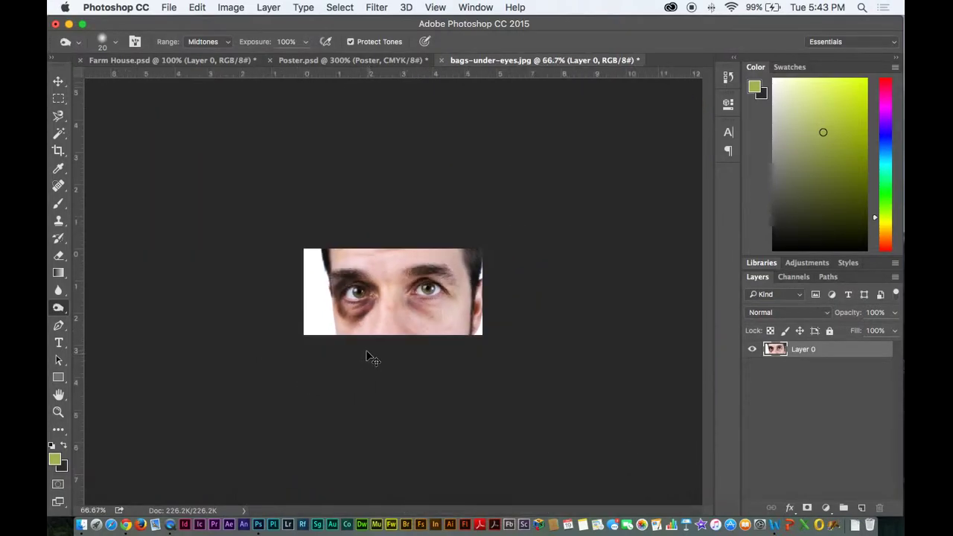
key("super+plus")
key("super+plus")
mouse_move(305, 338)
left_mouse_down()
mouse_move(235, 339)
mouse_move(291, 346)
mouse_move(409, 299)
mouse_move(383, 366)
mouse_move(242, 371)
mouse_move(329, 329)
left_mouse_up()
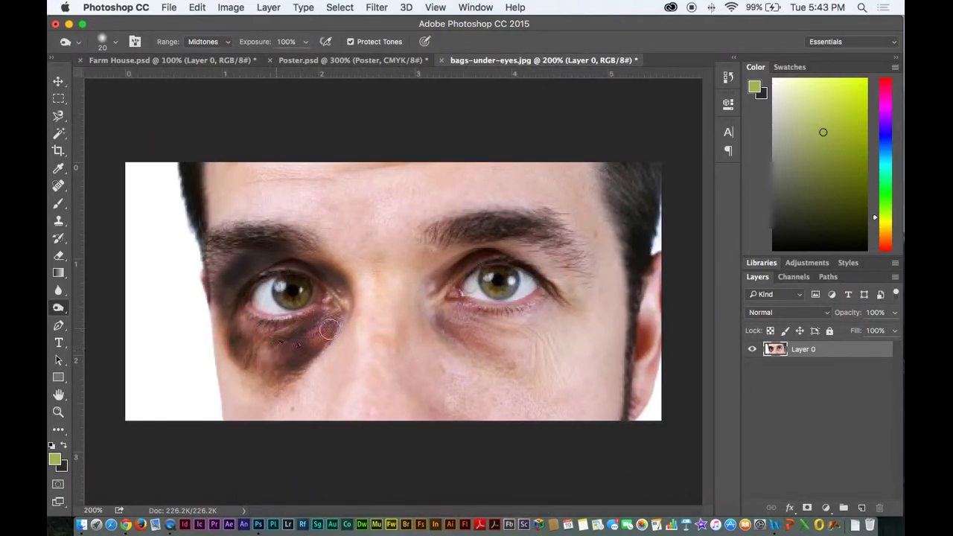